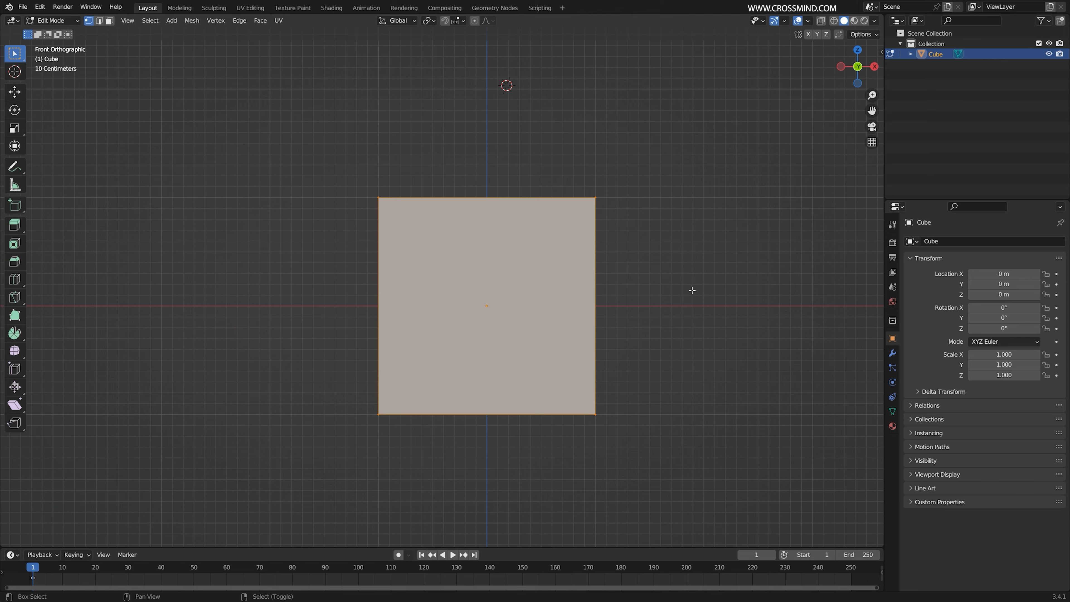
# Add a vertical loop cut through the exact centre of the cube, dividing it into two equal halves along X
pyautogui.keyDown('shift'); pyautogui.moveTo(655, 302); pyautogui.dragTo(648, 300, button='middle'); pyautogui.keyUp('shift')
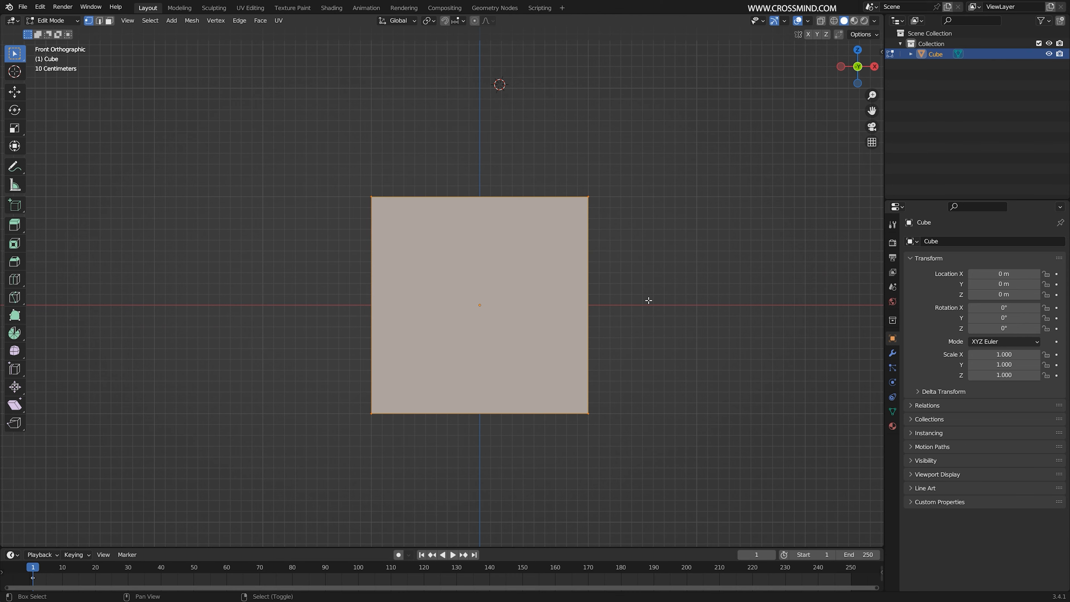
pyautogui.click(483, 200)
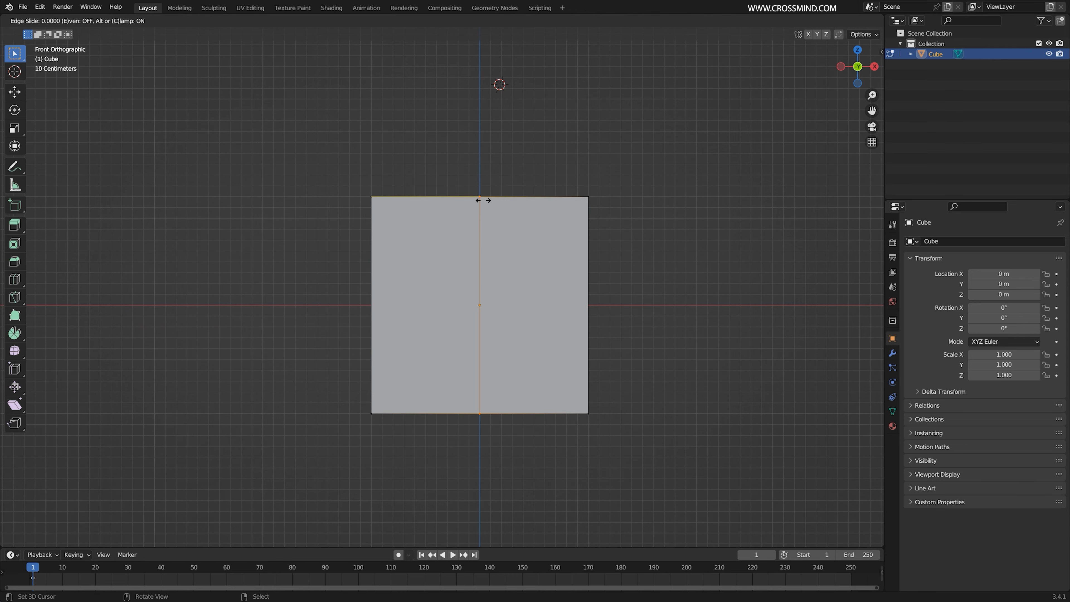
pyautogui.rightClick(489, 200)
# Select the faces of the cube's positive-X half in wireframe shading and delete them
pyautogui.press('z')
pyautogui.press('3')
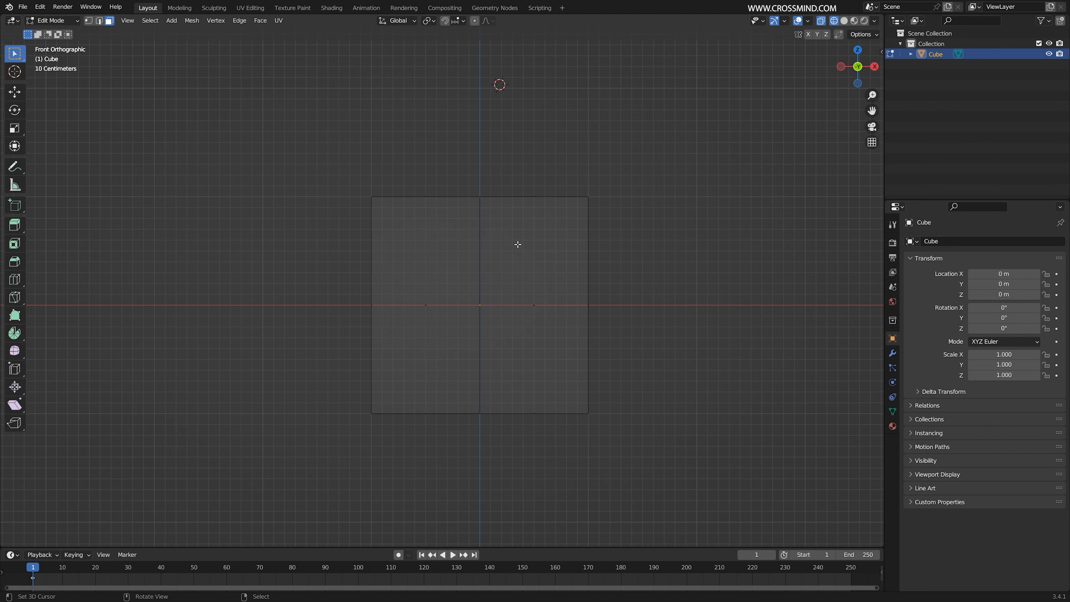
pyautogui.press('b')
pyautogui.moveTo(656, 145); pyautogui.dragTo(503, 455)
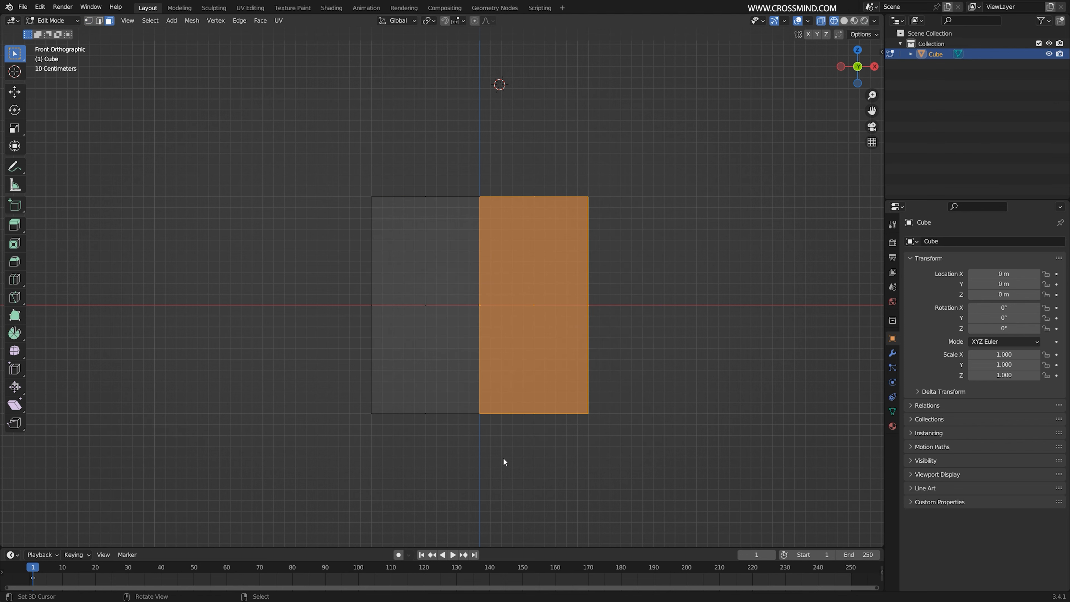
pyautogui.press('x')
pyautogui.click(484, 481)
# Add a Mirror modifier on the X axis to the half cube and return to editing its mesh in solid shading
pyautogui.press('Tab')
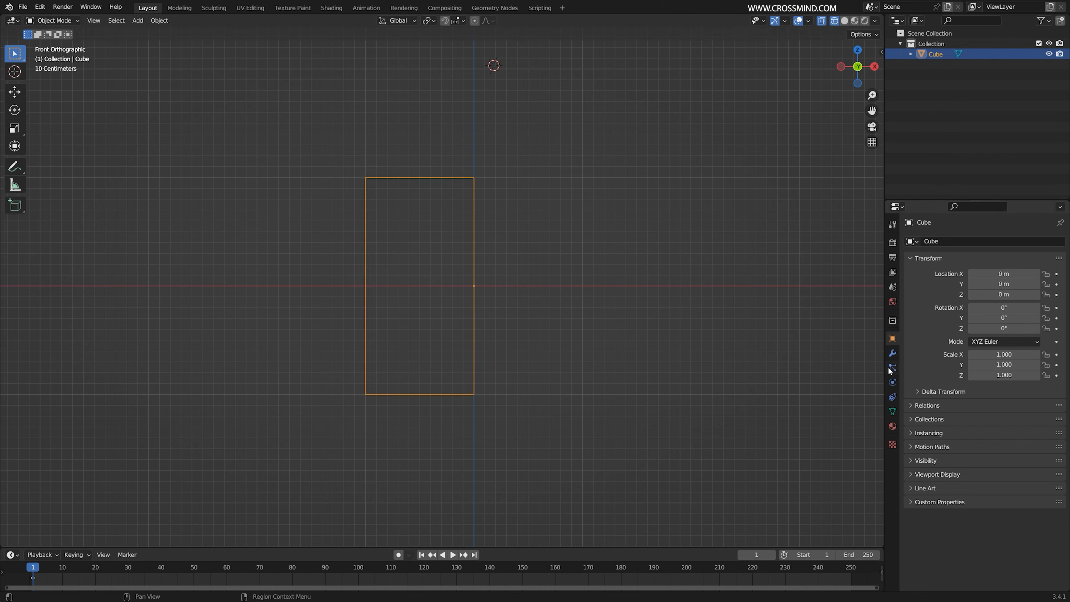
pyautogui.click(892, 353)
pyautogui.click(956, 242)
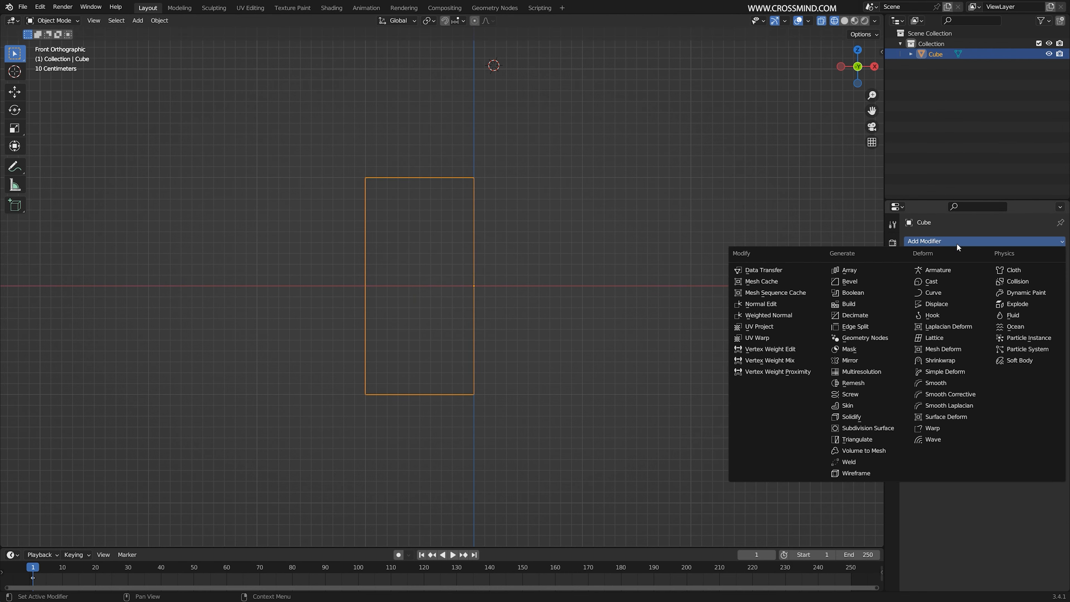
pyautogui.click(869, 364)
pyautogui.moveTo(480, 291)
pyautogui.mouseDown(button='middle')
pyautogui.moveTo(493, 284)
pyautogui.moveTo(511, 301)
pyautogui.mouseUp(button='middle')
pyautogui.hotkey('shift', 'z')
pyautogui.moveTo(590, 311)
pyautogui.mouseDown(button='middle')
pyautogui.moveTo(585, 320)
pyautogui.moveTo(591, 312)
pyautogui.mouseUp(button='middle')
pyautogui.press('Tab')
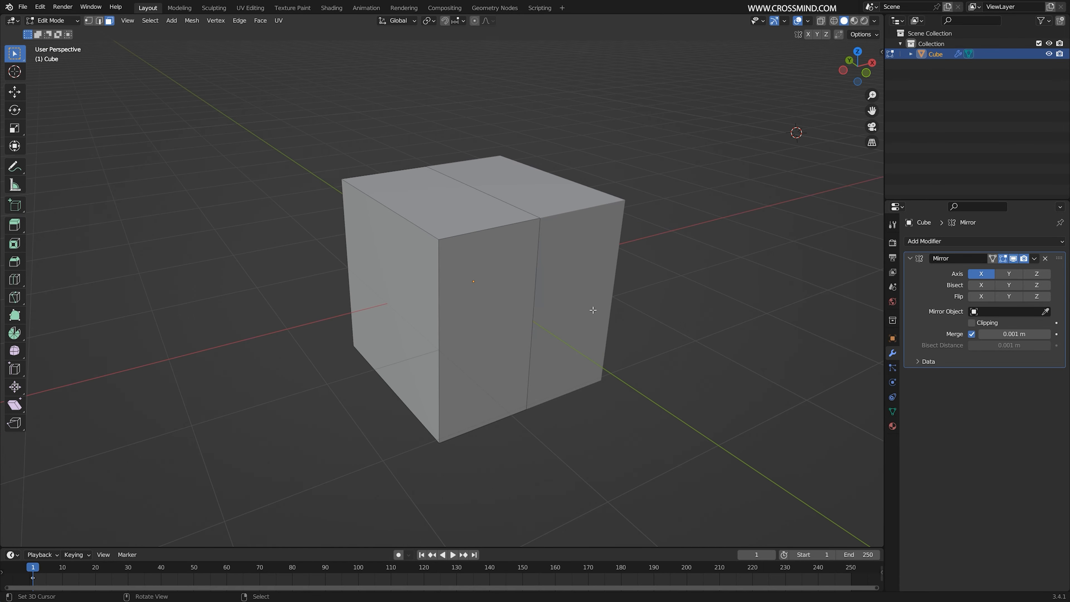
# In the left wireframe view, move the cube's front vertices inward along Y to reduce its depth
pyautogui.press('KP_3')
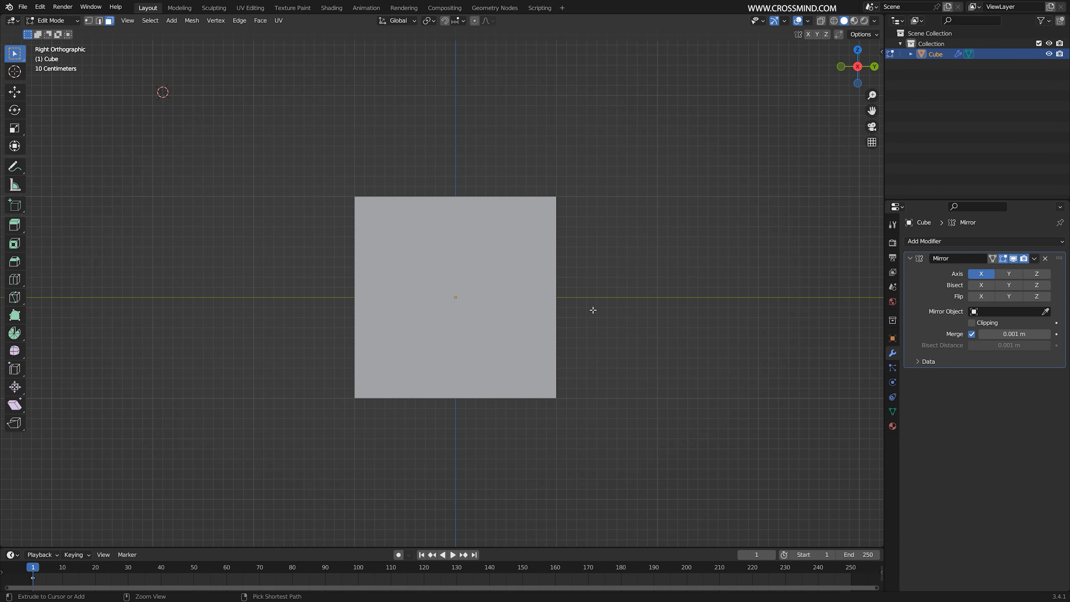
pyautogui.press('ctrl+KP_3')
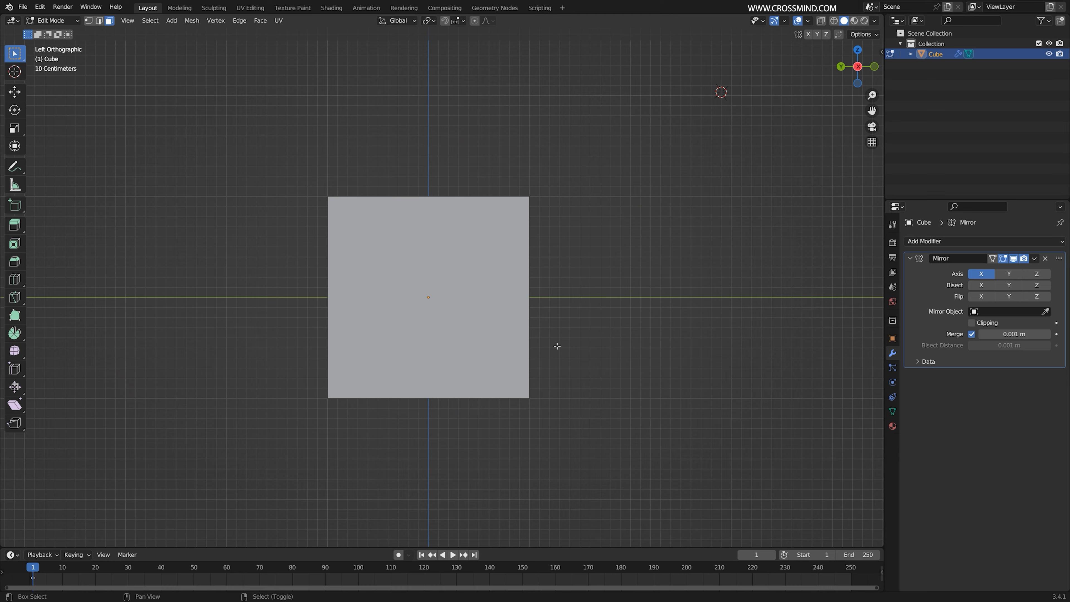
pyautogui.keyDown('shift'); pyautogui.moveTo(557, 345); pyautogui.dragTo(594, 352, button='middle'); pyautogui.keyUp('shift')
pyautogui.hotkey('alt', 'z')
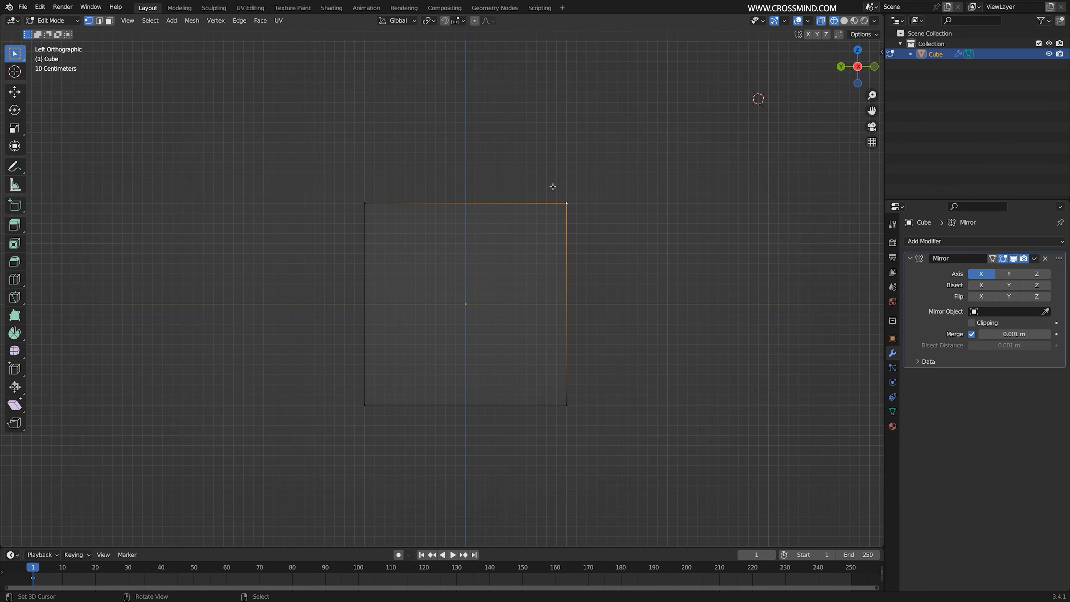
pyautogui.press('b')
pyautogui.moveTo(540, 183); pyautogui.dragTo(593, 410)
pyautogui.keyDown('shift'); pyautogui.moveTo(593, 362); pyautogui.dragTo(620, 365, button='middle'); pyautogui.keyUp('shift')
pyautogui.scroll(2, 621, 366)
pyautogui.hotkey('alt', 'a')
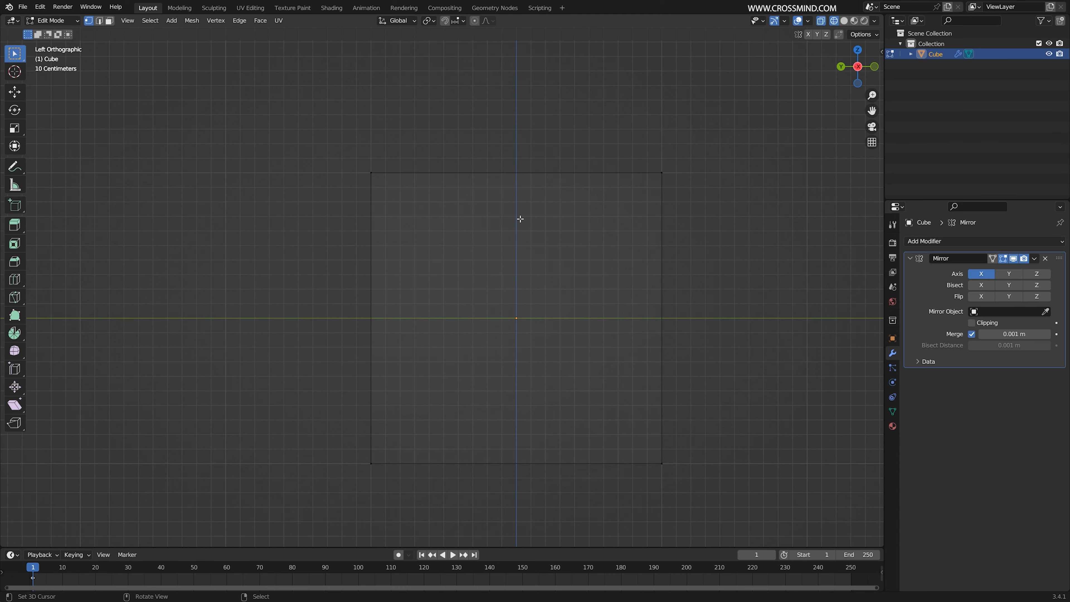
pyautogui.press('b')
pyautogui.moveTo(602, 131); pyautogui.dragTo(730, 484)
pyautogui.press('g')
pyautogui.click(665, 427)
# Move the cube's back vertices inward toward the centre so the side profile is a narrow upright rectangle
pyautogui.hotkey('alt', 'a')
pyautogui.press('b')
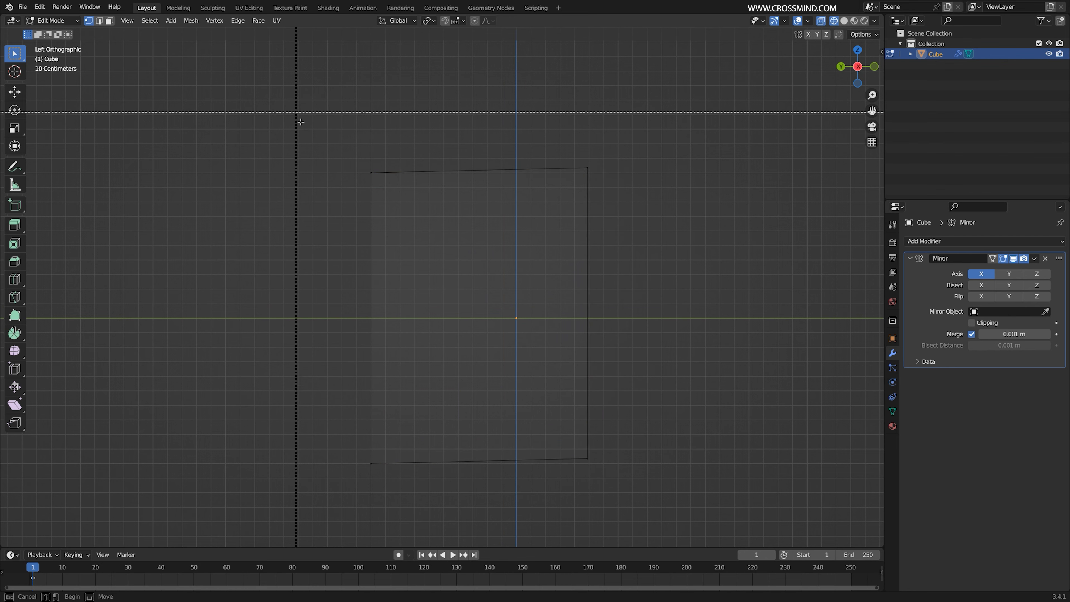
pyautogui.moveTo(300, 122); pyautogui.dragTo(429, 492)
pyautogui.press('g')
pyautogui.click(526, 479)
pyautogui.hotkey('alt', 'a')
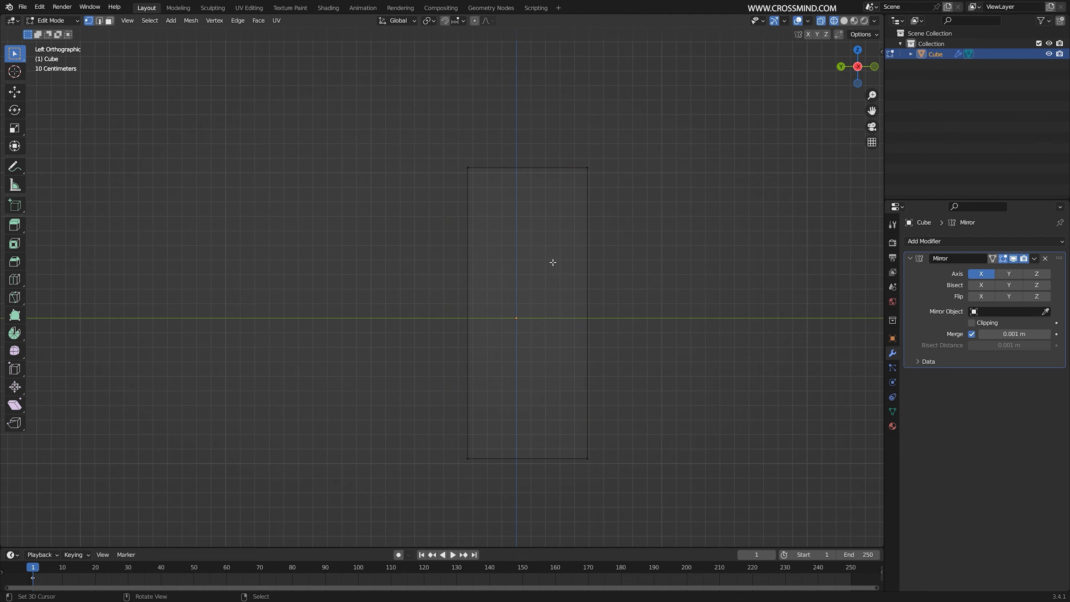
# Move the block's front vertices further inward by about 0.07 m in Y, plus a slight extra nudge
pyautogui.press('b')
pyautogui.moveTo(545, 124); pyautogui.dragTo(606, 481)
pyautogui.press('g')
pyautogui.click(618, 447)
pyautogui.keyDown('shift'); pyautogui.moveTo(622, 394); pyautogui.dragTo(604, 389, button='middle'); pyautogui.keyUp('shift')
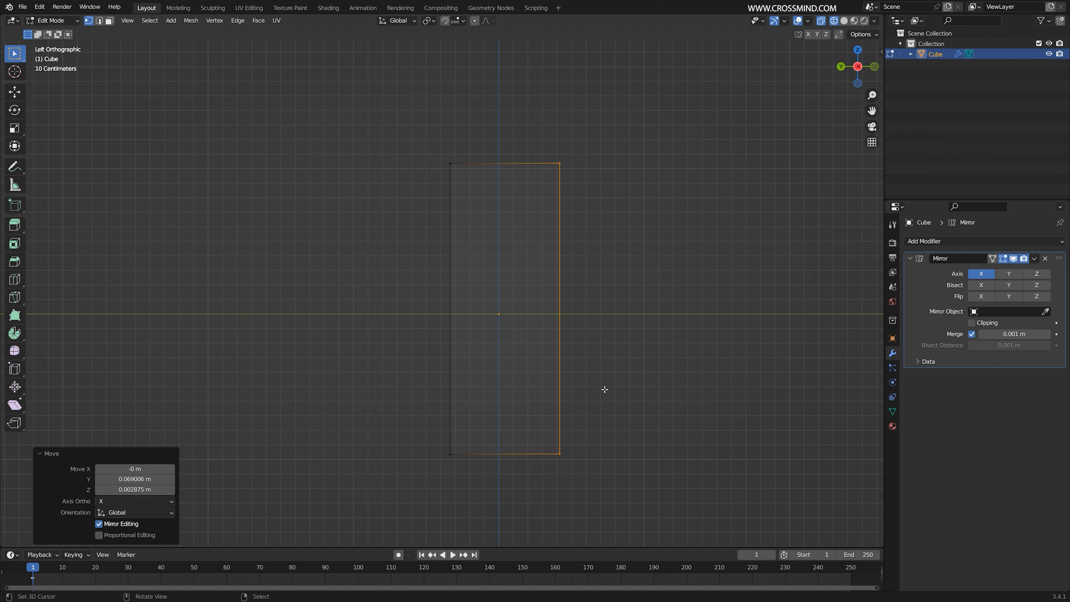
pyautogui.press('g')
pyautogui.click(602, 389)
# Adjust the block's back vertices by about -0.026 m in Y and -0.023 m in Z
pyautogui.hotkey('alt', 'a')
pyautogui.press('b')
pyautogui.moveTo(397, 143); pyautogui.dragTo(493, 473)
pyautogui.press('g')
pyautogui.click(524, 413)
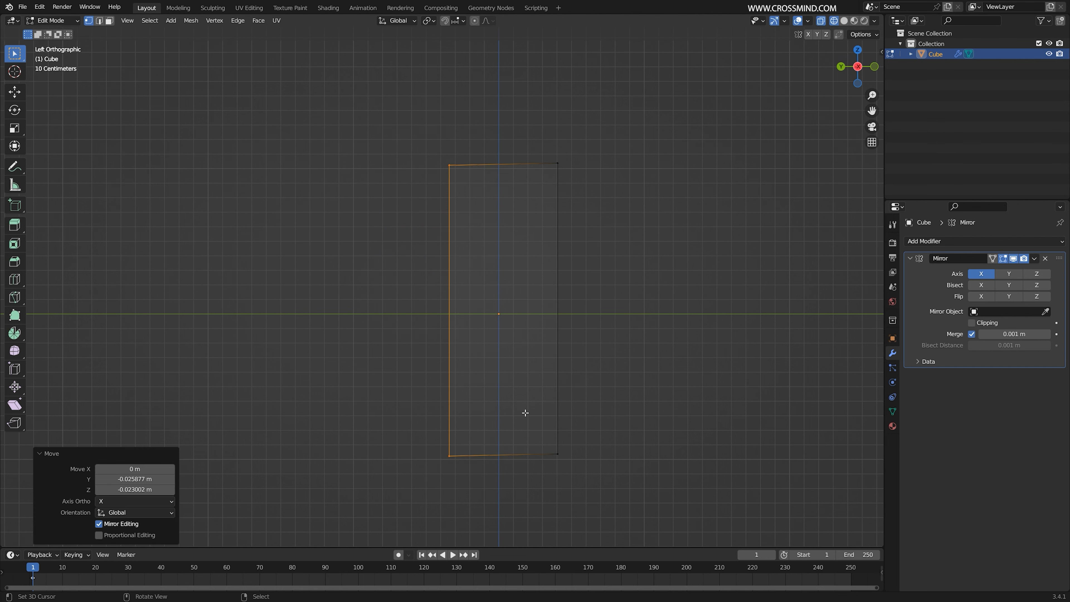
# In the front view, move the block's outer side vertices inward to narrow its mirrored width
pyautogui.press('KP_1')
pyautogui.hotkey('alt', 'a')
pyautogui.press('b')
pyautogui.moveTo(332, 125); pyautogui.dragTo(391, 490)
pyautogui.press('g')
pyautogui.click(455, 493)
# Shift the block's top outer vertices slightly inward and down so the top edges slope from the centre
pyautogui.hotkey('alt', 'a')
pyautogui.press('b')
pyautogui.moveTo(415, 138); pyautogui.dragTo(459, 223)
pyautogui.press('g')
pyautogui.click(463, 226)
# Move the block's bottom outer vertices inward and up so the bottom edges angle up from the centre
pyautogui.hotkey('alt', 'a')
pyautogui.press('b')
pyautogui.moveTo(418, 430); pyautogui.dragTo(463, 471)
pyautogui.press('g')
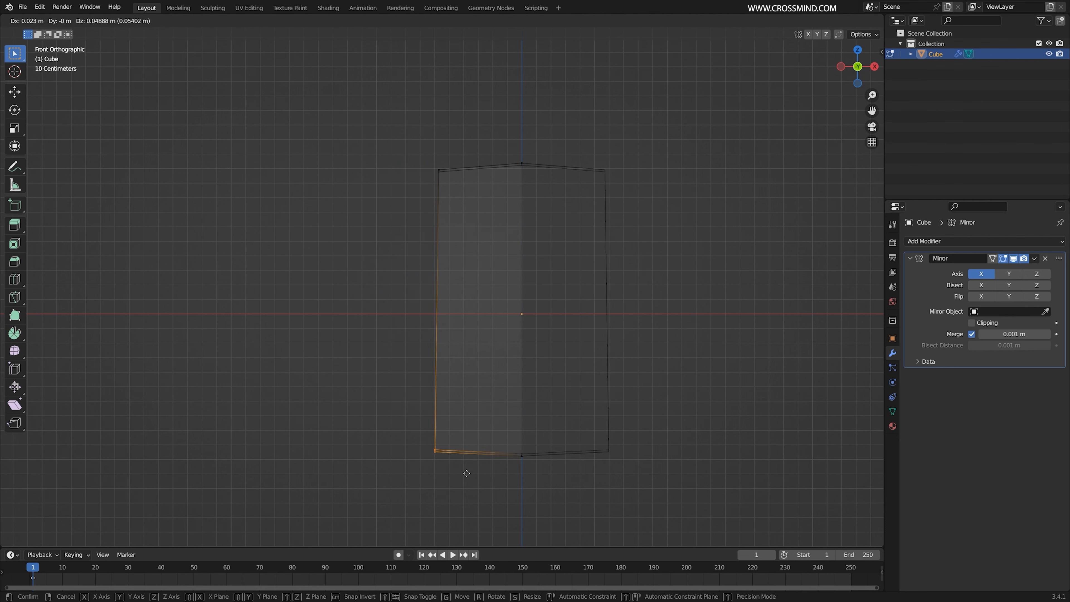
pyautogui.click(467, 461)
# Lower the block's top outer vertices by about 0.016 m in Z
pyautogui.hotkey('alt', 'a')
pyautogui.press('b')
pyautogui.moveTo(415, 141); pyautogui.dragTo(461, 207)
pyautogui.keyDown('shift'); pyautogui.moveTo(433, 222); pyautogui.dragTo(408, 279, button='middle'); pyautogui.keyUp('shift')
pyautogui.scroll(2, 425, 244)
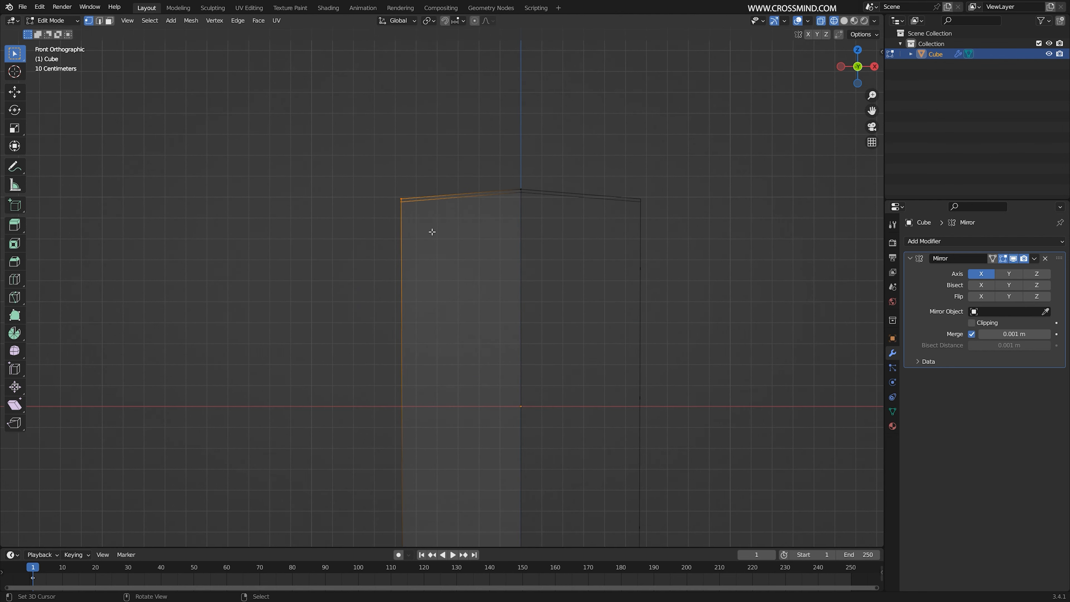
pyautogui.press('g')
pyautogui.click(431, 235)
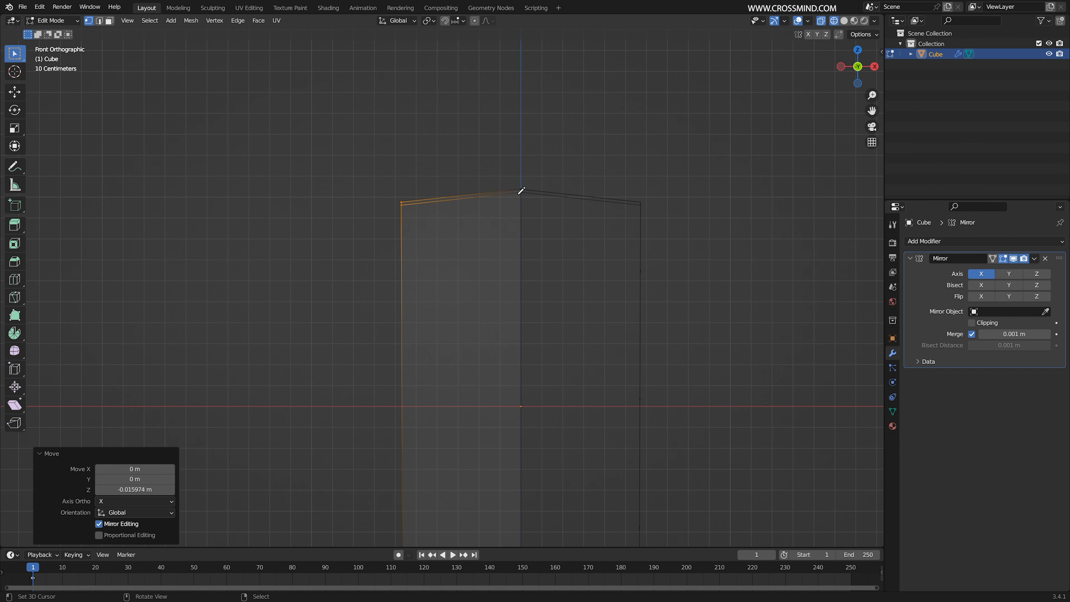
# Fine-tune the slope of the top edges by nudging the top outer vertices, ending with about -0.003 m in Z
pyautogui.press('b')
pyautogui.scroll(2, 445, 244)
pyautogui.keyDown('shift'); pyautogui.moveTo(455, 224); pyautogui.dragTo(398, 92, button='middle'); pyautogui.keyUp('shift')
pyautogui.press('g')
pyautogui.click(417, 214)
pyautogui.hotkey('alt', 'a')
pyautogui.press('b')
pyautogui.moveTo(313, 65); pyautogui.dragTo(404, 186)
pyautogui.press('g')
pyautogui.click(404, 188)
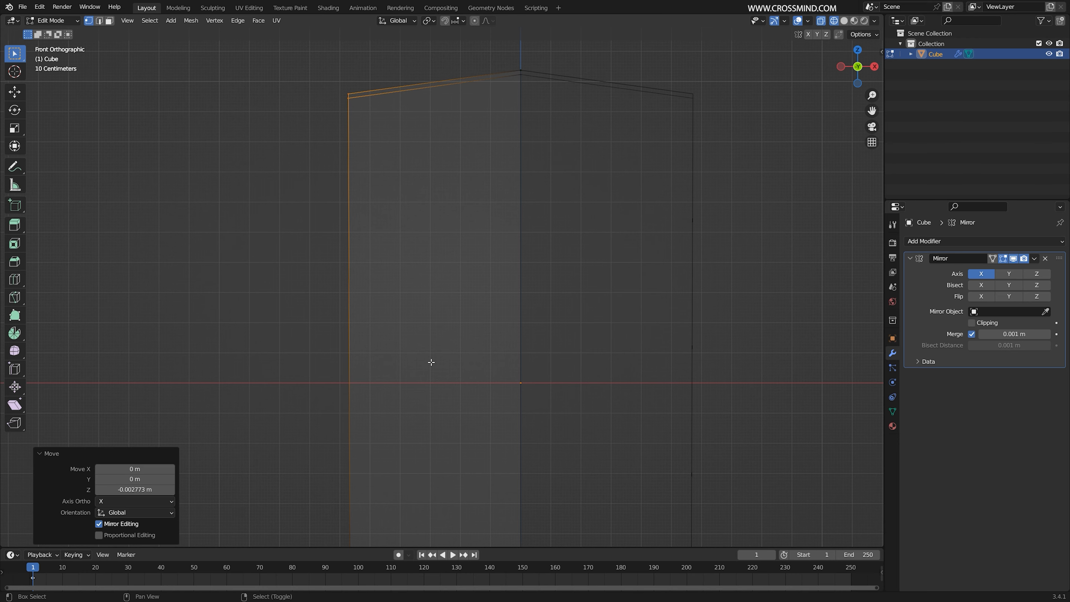
# Raise the bottom outer vertices by about 0.056 m in Z and nudge them slightly further inward and up
pyautogui.scroll(-2, 429, 361)
pyautogui.keyDown('shift'); pyautogui.moveTo(425, 361); pyautogui.dragTo(418, 267, button='middle'); pyautogui.keyUp('shift')
pyautogui.click(373, 404)
pyautogui.press('b')
pyautogui.moveTo(339, 389); pyautogui.dragTo(405, 455)
pyautogui.keyDown('shift'); pyautogui.moveTo(403, 449); pyautogui.dragTo(409, 476, button='middle'); pyautogui.keyUp('shift')
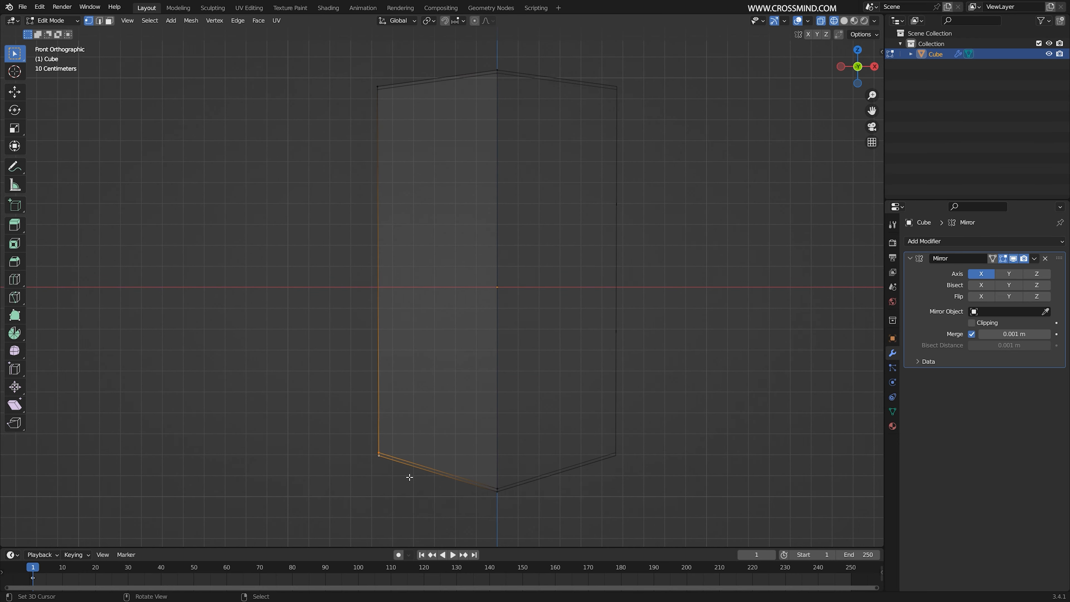
pyautogui.press('g')
pyautogui.click(409, 464)
pyautogui.press('g')
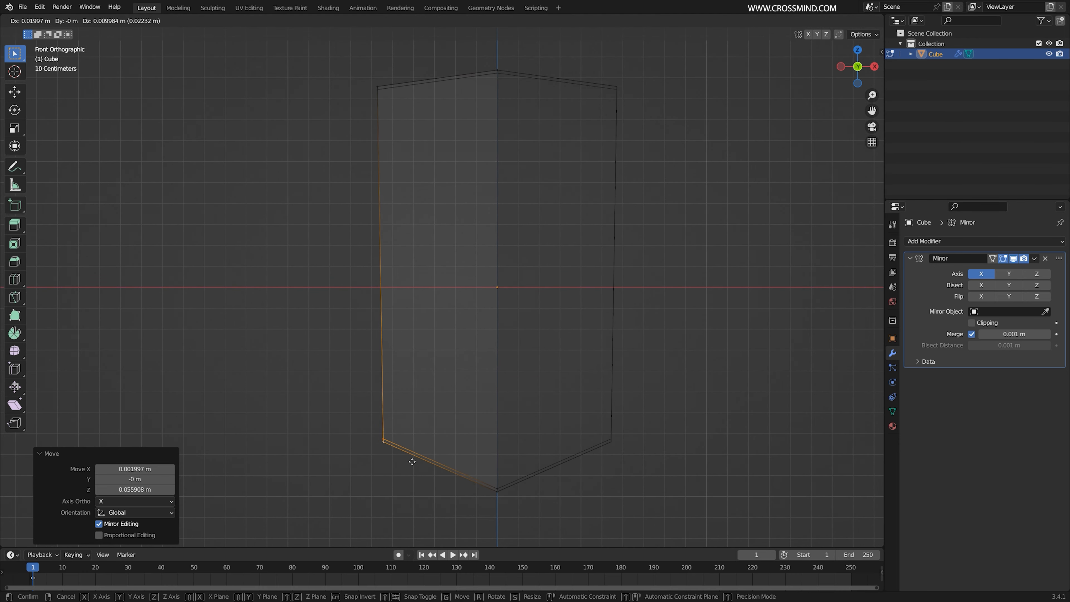
pyautogui.click(412, 459)
# Select all the bottom vertices of the block and raise them along Z to shorten its lower end
pyautogui.press('b')
pyautogui.moveTo(298, 355); pyautogui.dragTo(600, 537)
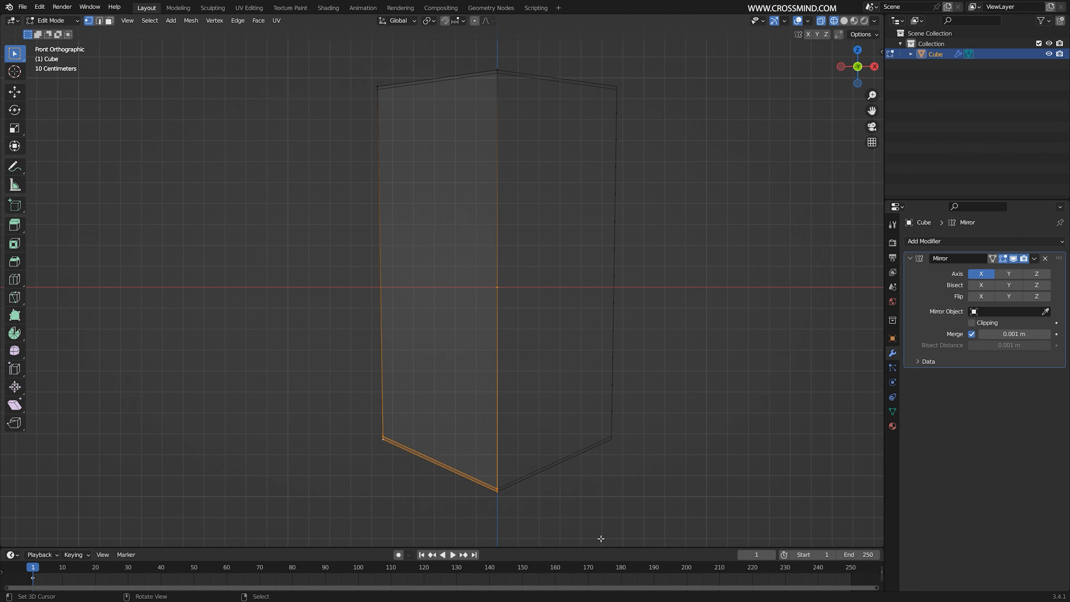
pyautogui.press('g')
pyautogui.press('z')
pyautogui.click(603, 423)
# Select all the top vertices of the block and move them down along Z to reduce its height
pyautogui.hotkey('alt', 'a')
pyautogui.keyDown('shift'); pyautogui.moveTo(379, 61); pyautogui.dragTo(381, 120, button='middle'); pyautogui.keyUp('shift')
pyautogui.moveTo(327, 101); pyautogui.dragTo(596, 257)
pyautogui.press('g')
pyautogui.press('z')
pyautogui.click(601, 283)
# Select all outer side vertices in the front view and move them slightly inward to narrow the block
pyautogui.moveTo(337, 129); pyautogui.dragTo(455, 497)
pyautogui.press('g')
pyautogui.click(535, 452)
# In the right view, move the block's back vertices inward along Y to reduce its depth
pyautogui.keyDown('shift'); pyautogui.moveTo(544, 444); pyautogui.dragTo(522, 429, button='middle'); pyautogui.keyUp('shift')
pyautogui.moveTo(481, 399); pyautogui.dragTo(577, 417, button='middle')
pyautogui.press('KP_1')
pyautogui.press('KP_3')
pyautogui.moveTo(497, 97); pyautogui.dragTo(607, 538)
pyautogui.press('g')
pyautogui.click(603, 469)
# Move the block's front vertices inward by about 0.08 m in Y and clear the selection
pyautogui.click(322, 105)
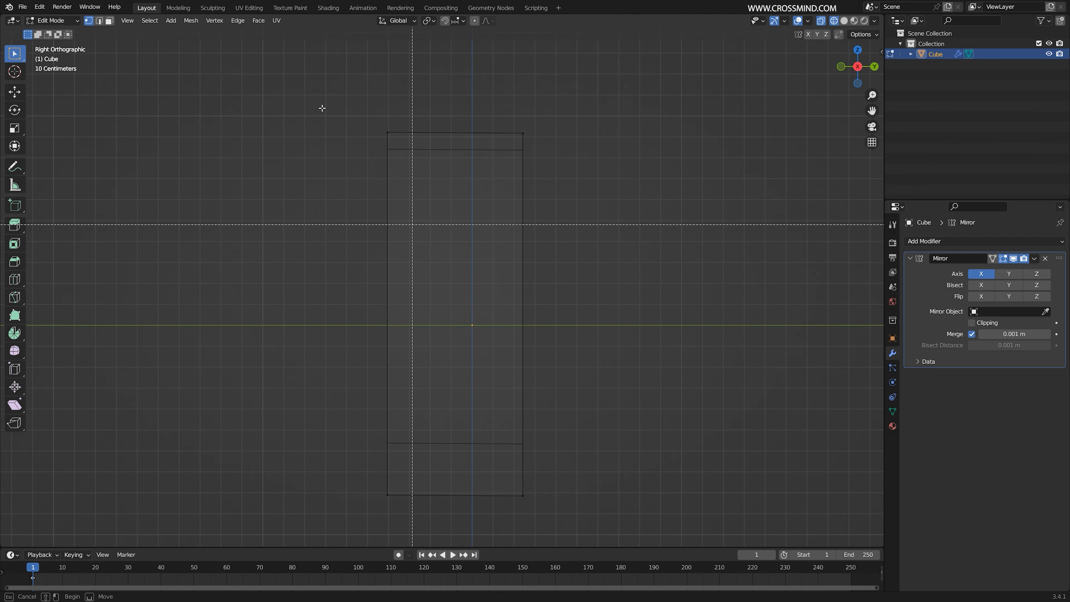
pyautogui.moveTo(316, 92); pyautogui.dragTo(423, 528)
pyautogui.press('g')
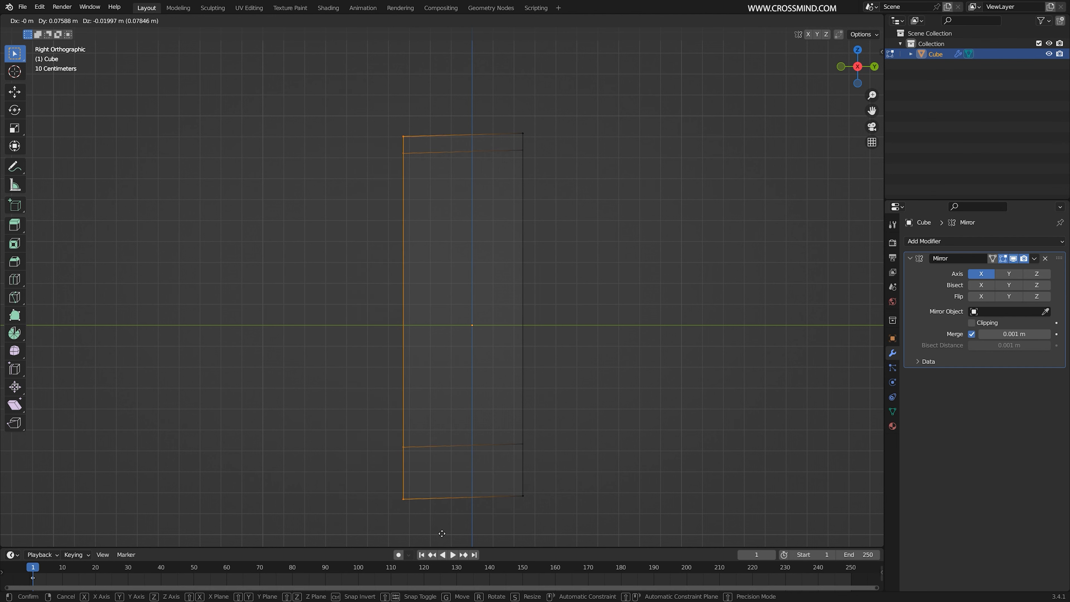
pyautogui.click(439, 529)
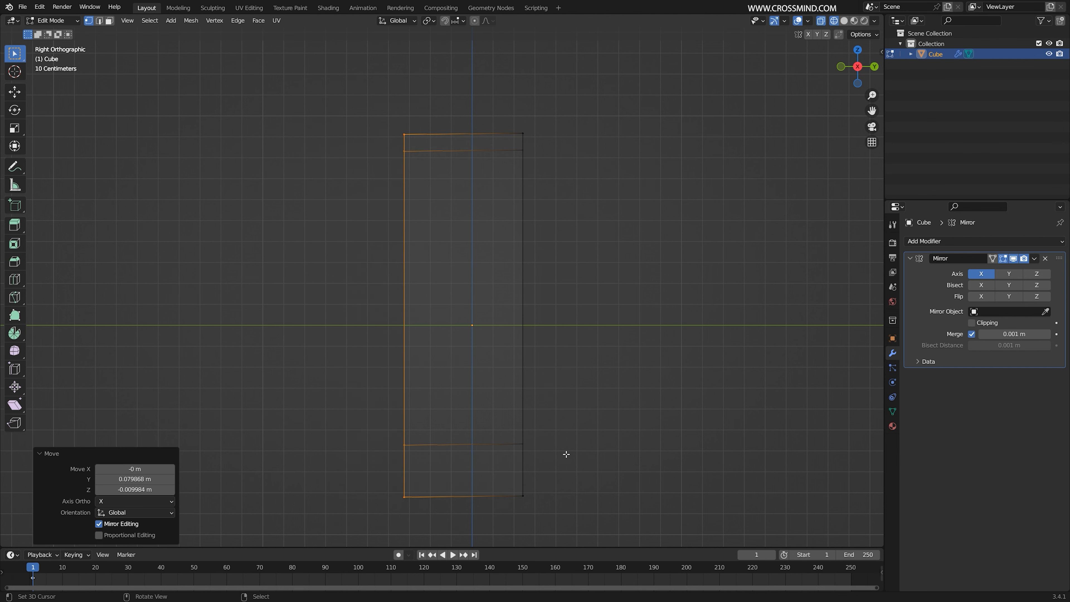
pyautogui.keyDown('shift'); pyautogui.moveTo(564, 453); pyautogui.dragTo(579, 440, button='middle'); pyautogui.keyUp('shift')
pyautogui.hotkey('alt', 'a')
# Examine the mirrored block's proportions in solid shading from an angle and the front, and in wireframe from its left side
pyautogui.moveTo(552, 317)
pyautogui.mouseDown(button='middle')
pyautogui.moveTo(545, 349)
pyautogui.moveTo(659, 343)
pyautogui.moveTo(551, 349)
pyautogui.mouseUp(button='middle')
pyautogui.press('z')
pyautogui.click(727, 350)
pyautogui.moveTo(727, 350)
pyautogui.mouseDown(button='middle')
pyautogui.moveTo(594, 362)
pyautogui.moveTo(605, 335)
pyautogui.mouseUp(button='middle')
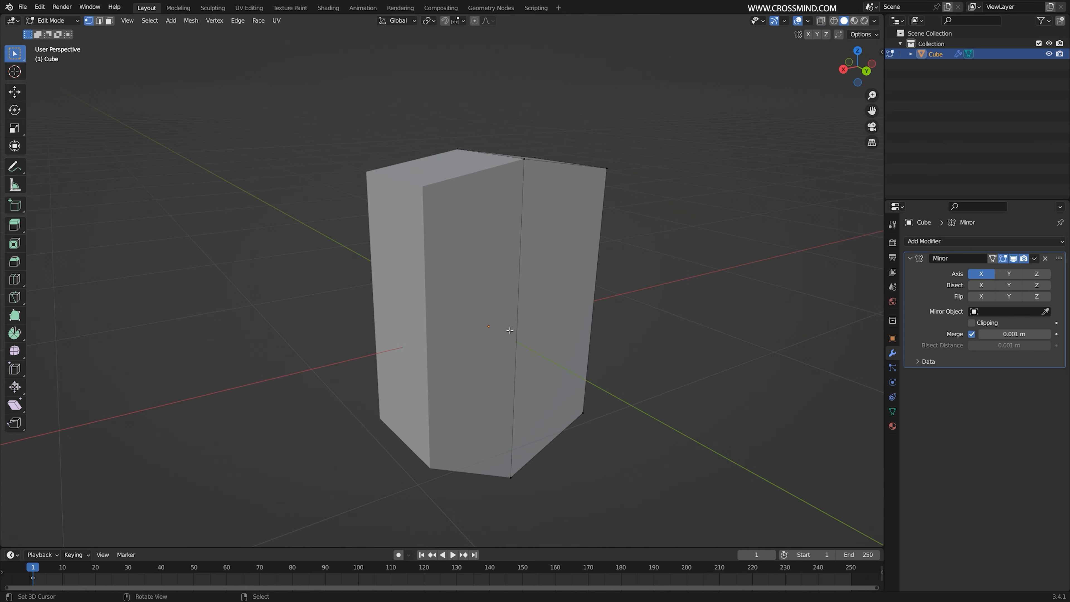
pyautogui.moveTo(509, 331); pyautogui.dragTo(544, 335, button='middle')
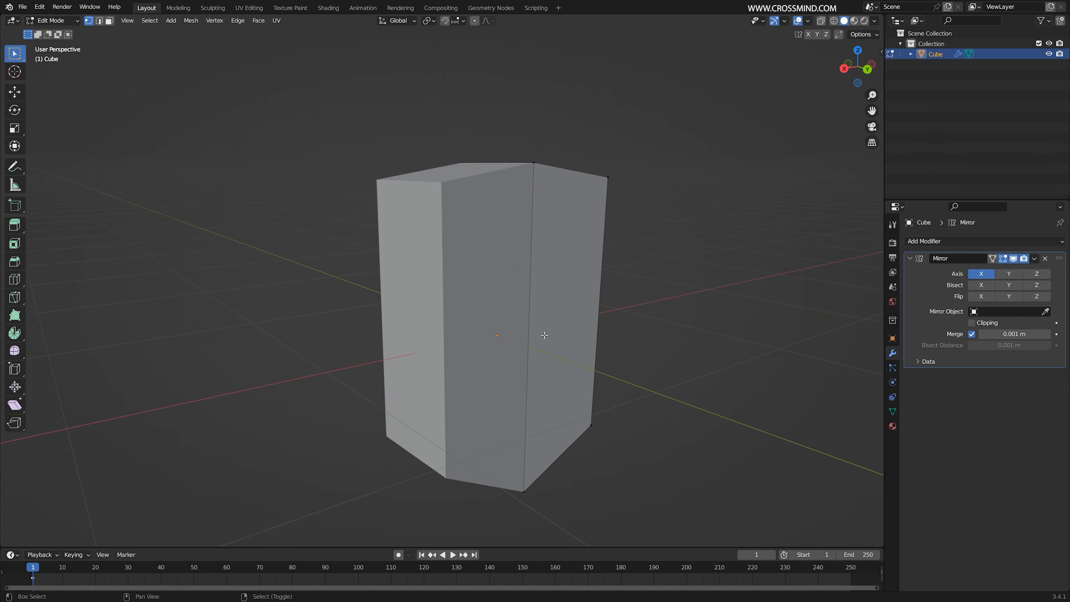
pyautogui.press('KP_1')
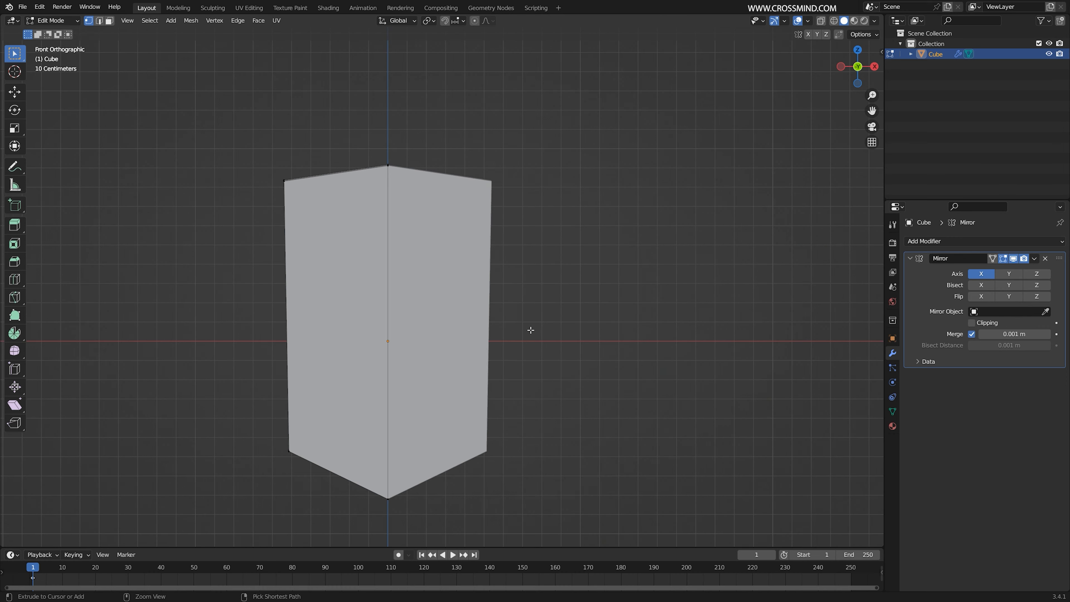
pyautogui.press('ctrl+KP_3')
pyautogui.hotkey('shift', 'z')
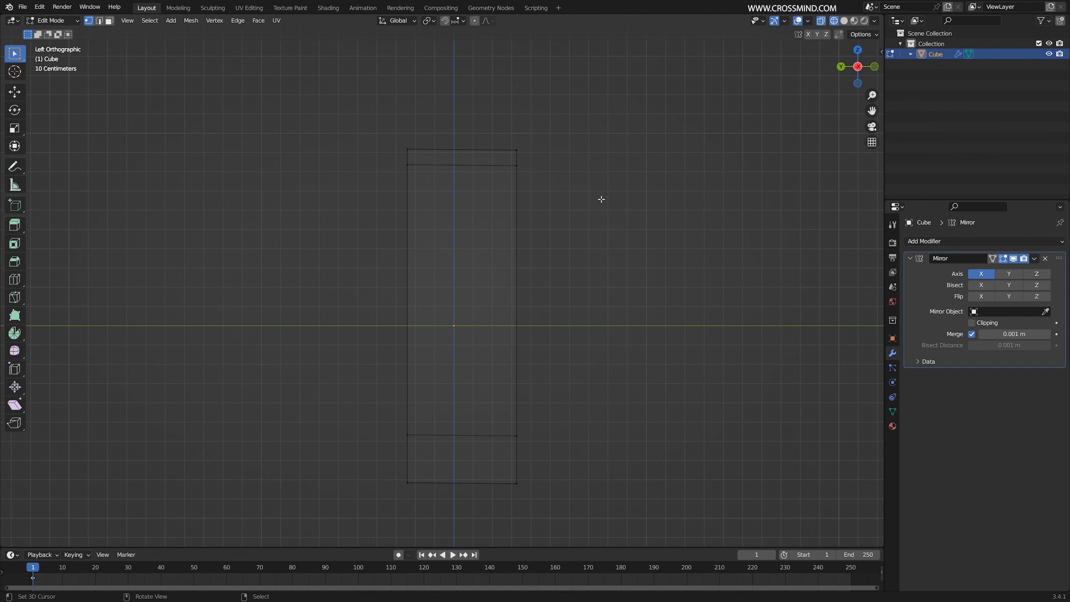
# Sketch annotation lines beside the block comparing a nearly straight side profile with an S-shaped one
pyautogui.moveTo(580, 141); pyautogui.dragTo(576, 350)
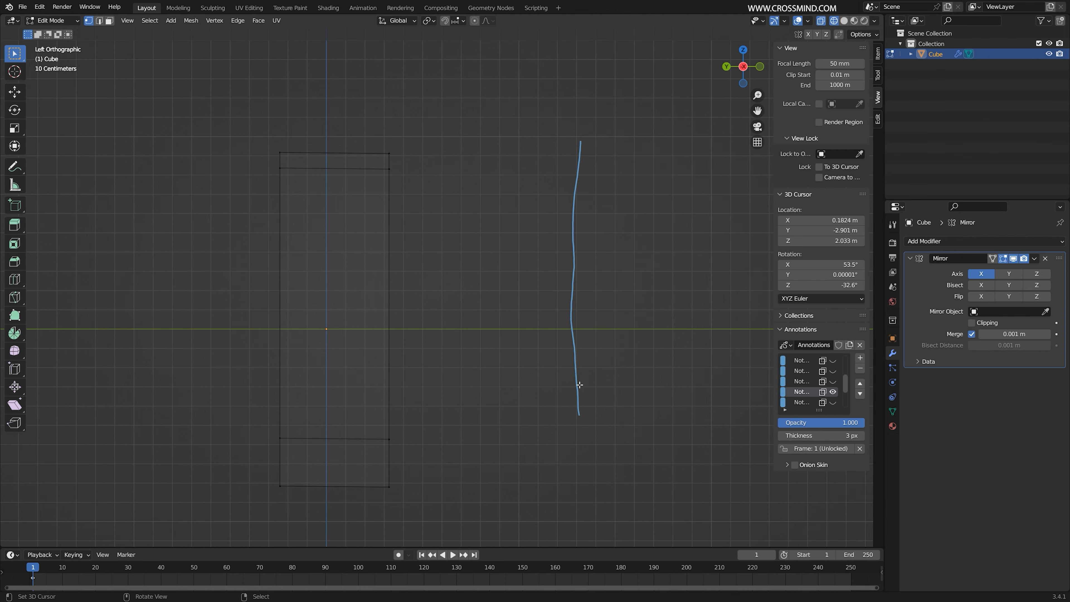
pyautogui.keyDown('shift'); pyautogui.moveTo(579, 384); pyautogui.dragTo(456, 276, button='middle'); pyautogui.keyUp('shift')
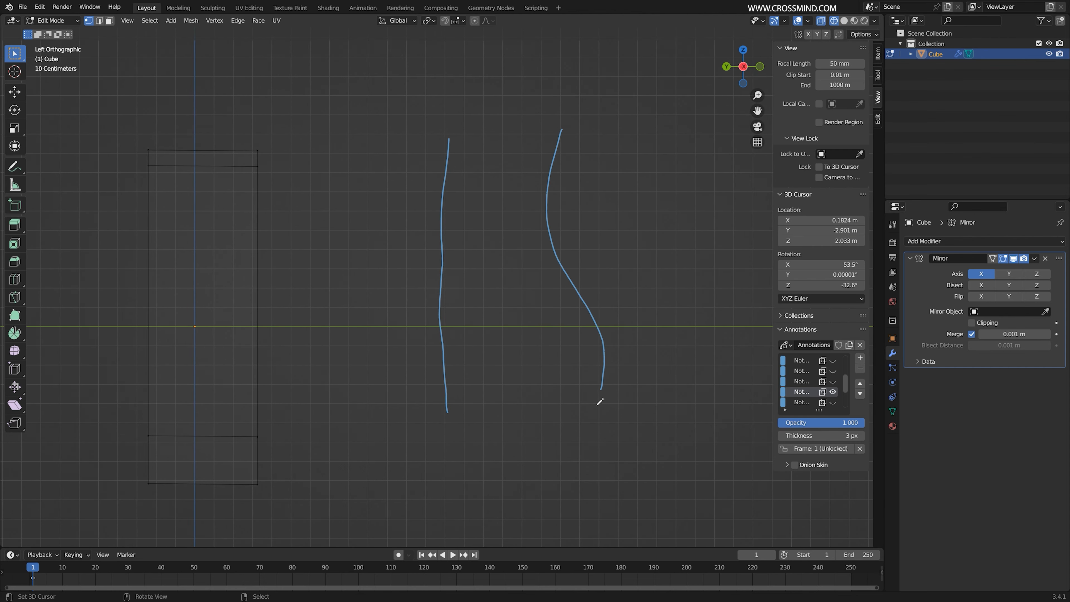
pyautogui.keyDown('shift'); pyautogui.moveTo(545, 166); pyautogui.dragTo(509, 184, button='middle'); pyautogui.keyUp('shift')
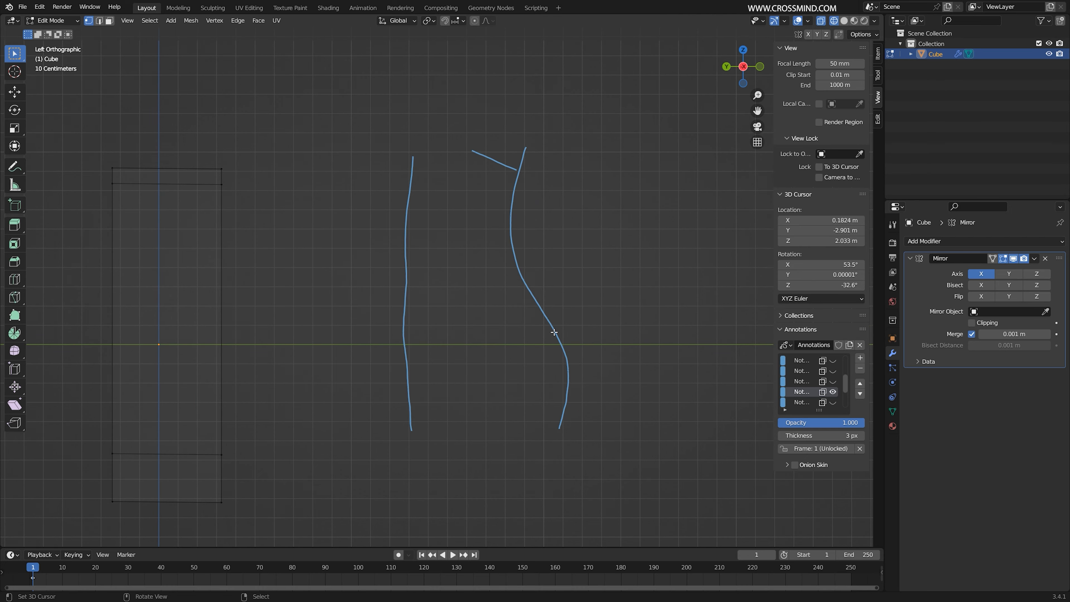
pyautogui.keyDown('shift'); pyautogui.moveTo(561, 386); pyautogui.dragTo(536, 382, button='middle'); pyautogui.keyUp('shift')
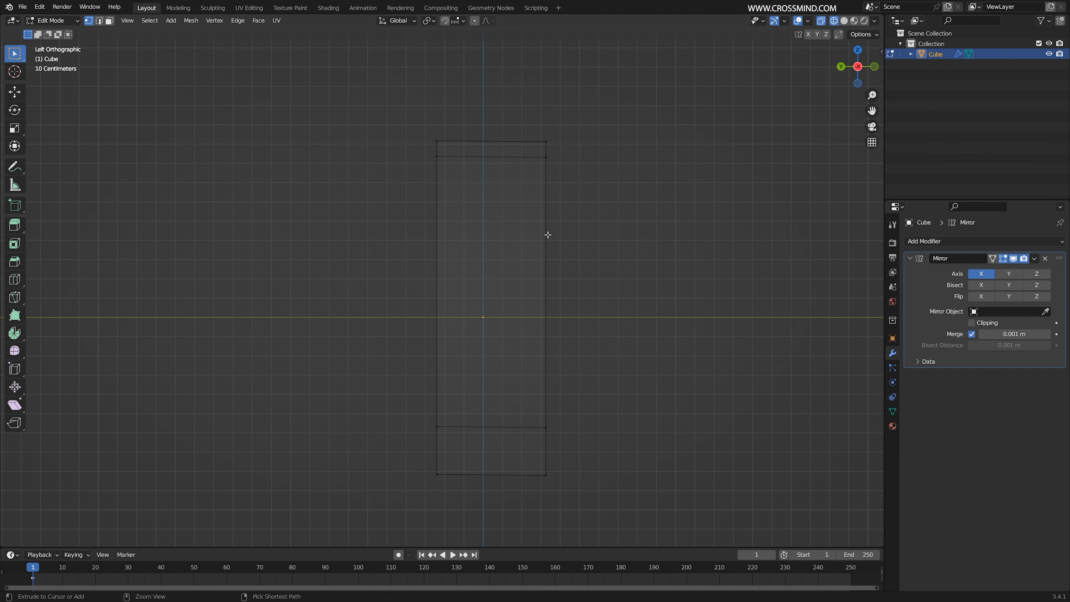
# Add one horizontal loop cut around the block's middle section and slide it upward by a factor of -0.313
pyautogui.click(544, 236)
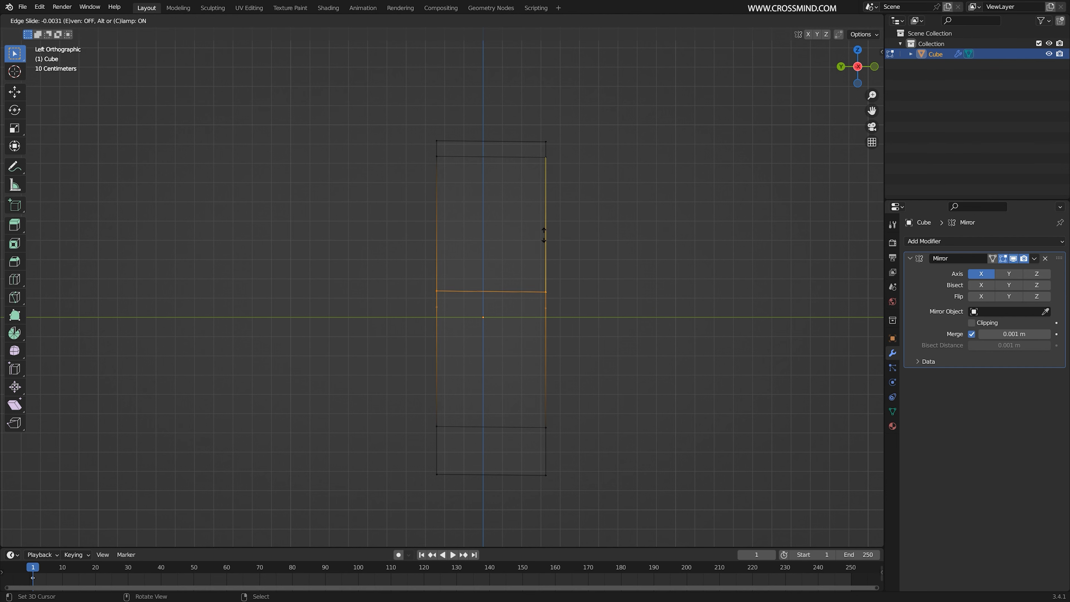
pyautogui.click(547, 194)
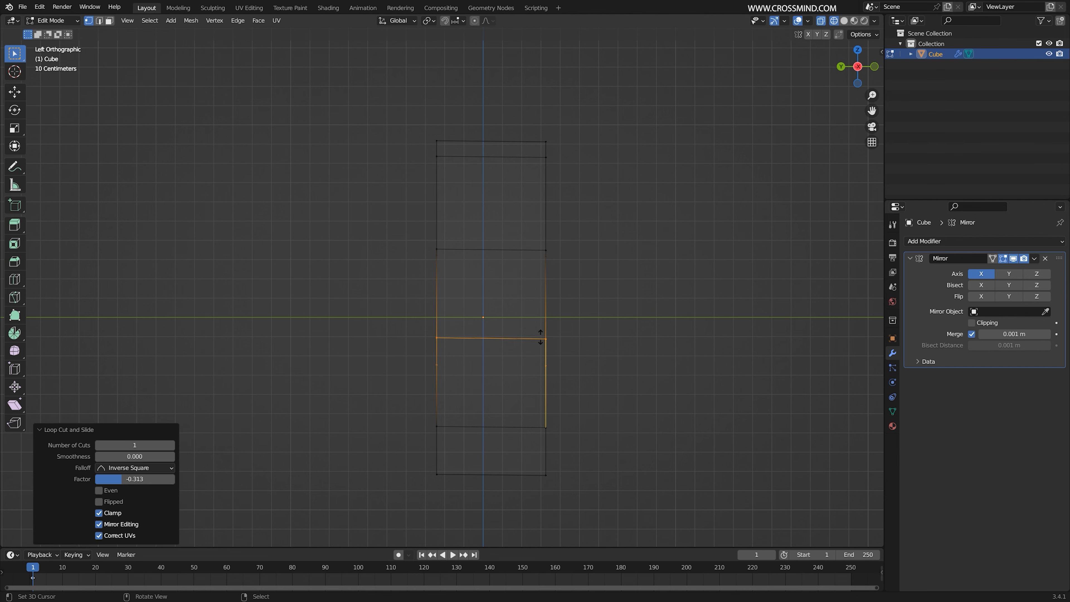
# Move the block's upper middle loop about 0.19 m forward and 0.09 m up in the left view, and tilt its front side upward
pyautogui.moveTo(604, 336); pyautogui.dragTo(539, 337, button='middle')
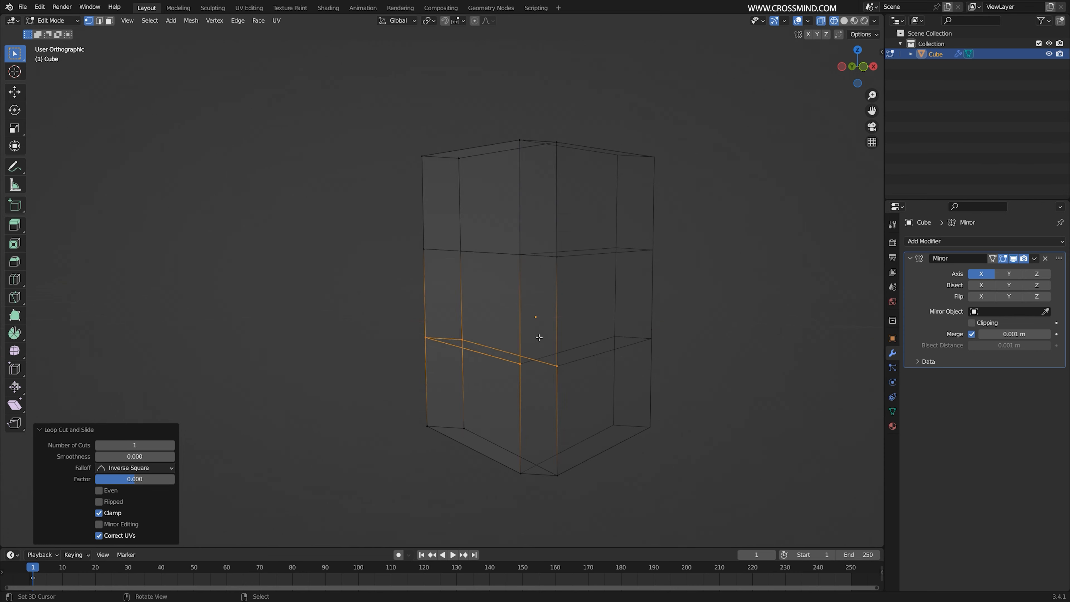
pyautogui.press('ctrl+KP_3')
pyautogui.moveTo(530, 255); pyautogui.dragTo(527, 257, button='right')
pyautogui.press('b')
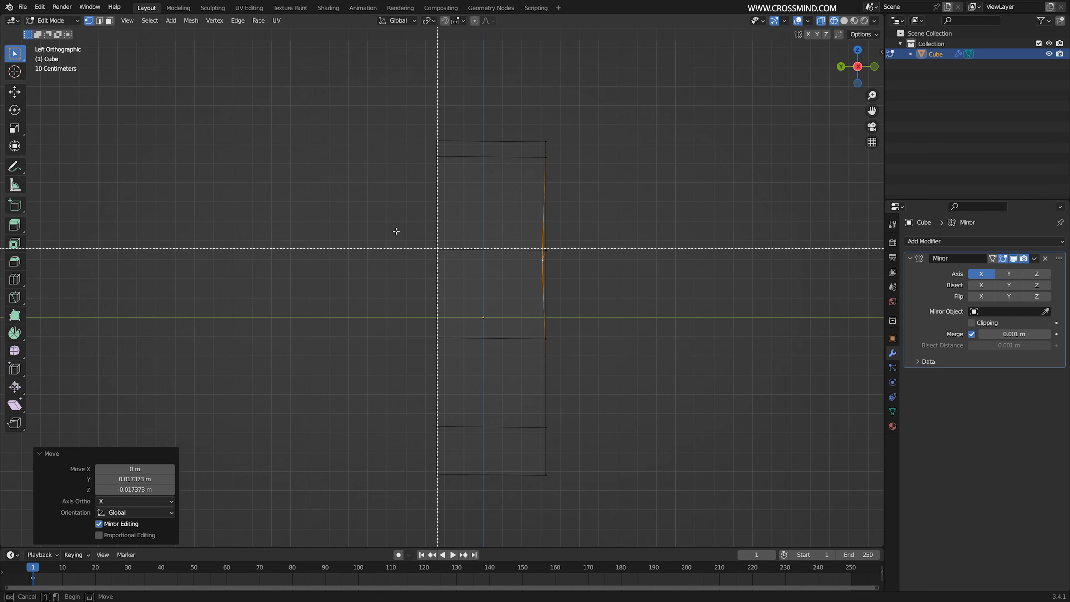
pyautogui.moveTo(395, 232); pyautogui.dragTo(568, 285)
pyautogui.press('g')
pyautogui.click(615, 266)
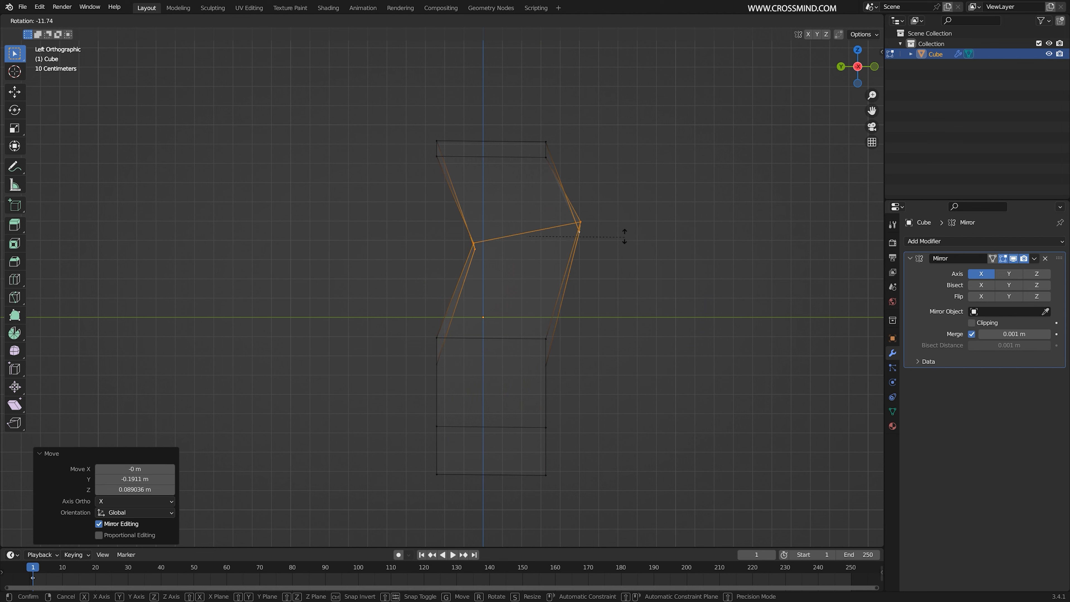
pyautogui.press('r')
pyautogui.click(618, 241)
pyautogui.click(618, 242)
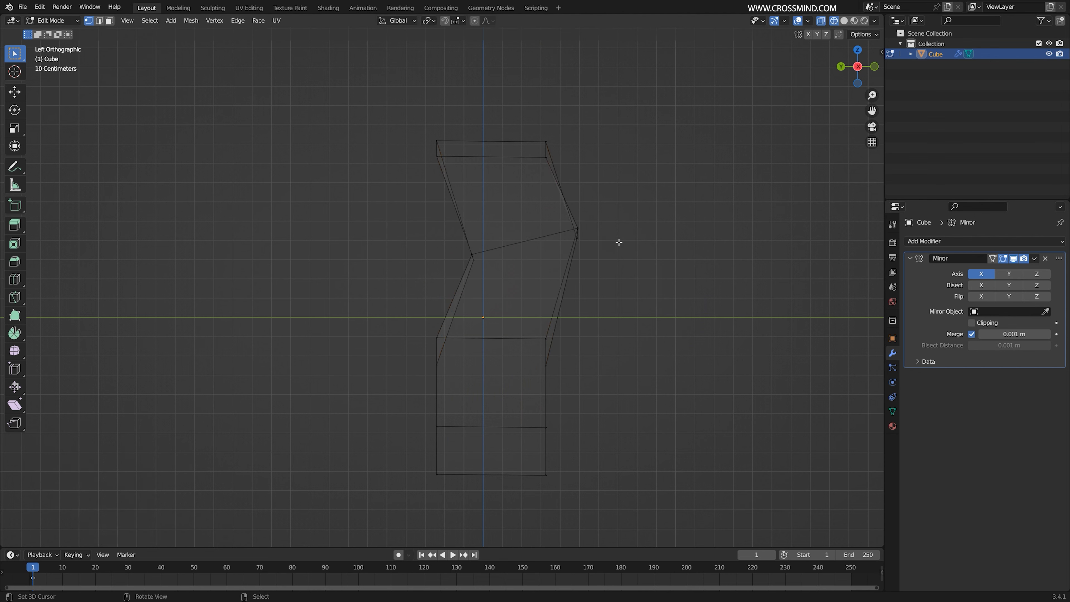
# Move the lower middle loop about 0.15 m forward and 0.07 m down, and tilt its front side downward
pyautogui.press('b')
pyautogui.moveTo(386, 318); pyautogui.dragTo(578, 365)
pyautogui.press('g')
pyautogui.rightClick(598, 373)
pyautogui.press('b')
pyautogui.moveTo(356, 307); pyautogui.dragTo(590, 394)
pyautogui.press('r')
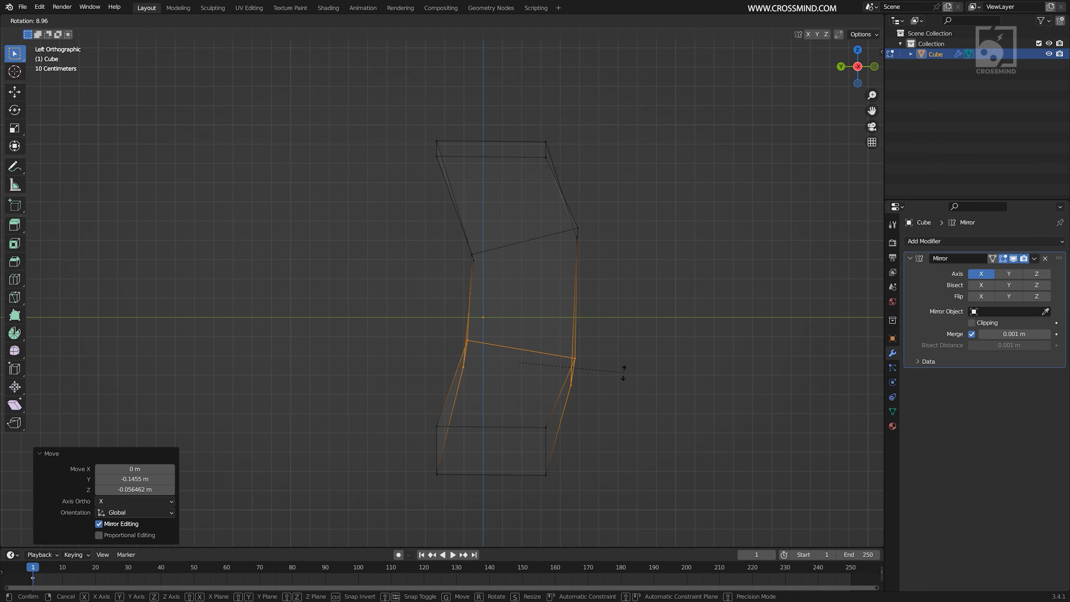
pyautogui.click(619, 380)
pyautogui.press('r')
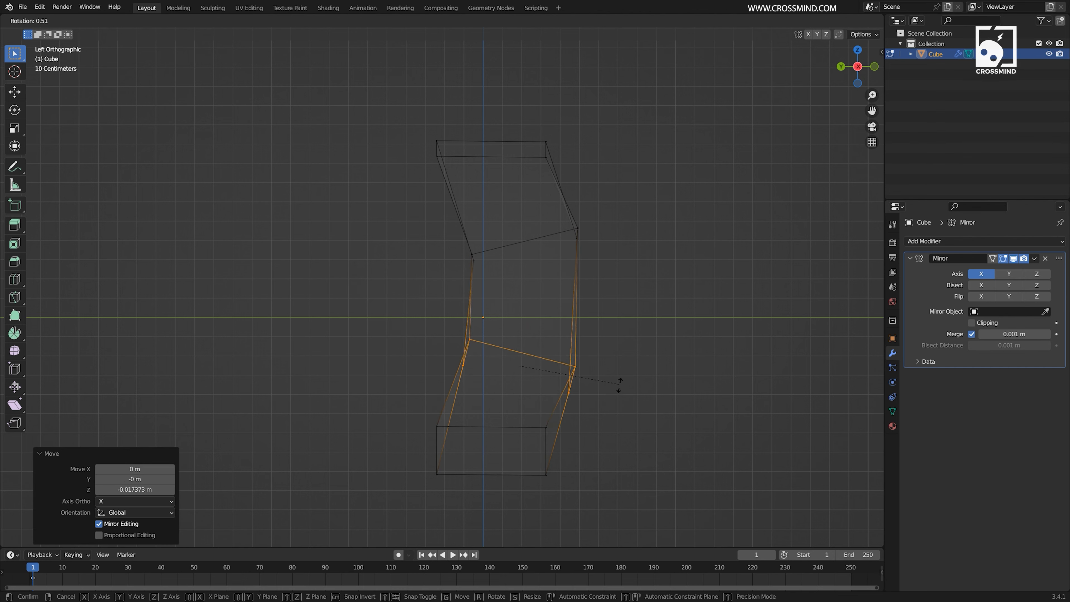
pyautogui.click(618, 387)
# Move the block's bottom back vertices outward and up, and nudge its bottom front vertices slightly outward
pyautogui.moveTo(390, 407); pyautogui.dragTo(474, 501)
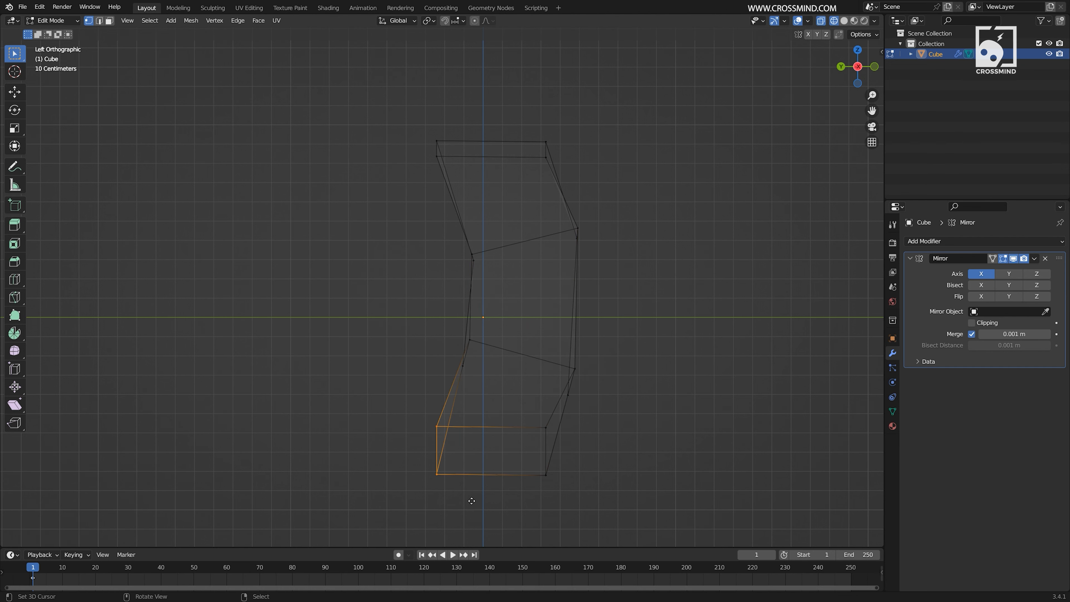
pyautogui.press('g')
pyautogui.click(459, 483)
pyautogui.hotkey('alt', 'a')
pyautogui.press('b')
pyautogui.moveTo(514, 415); pyautogui.dragTo(564, 504)
pyautogui.press('g')
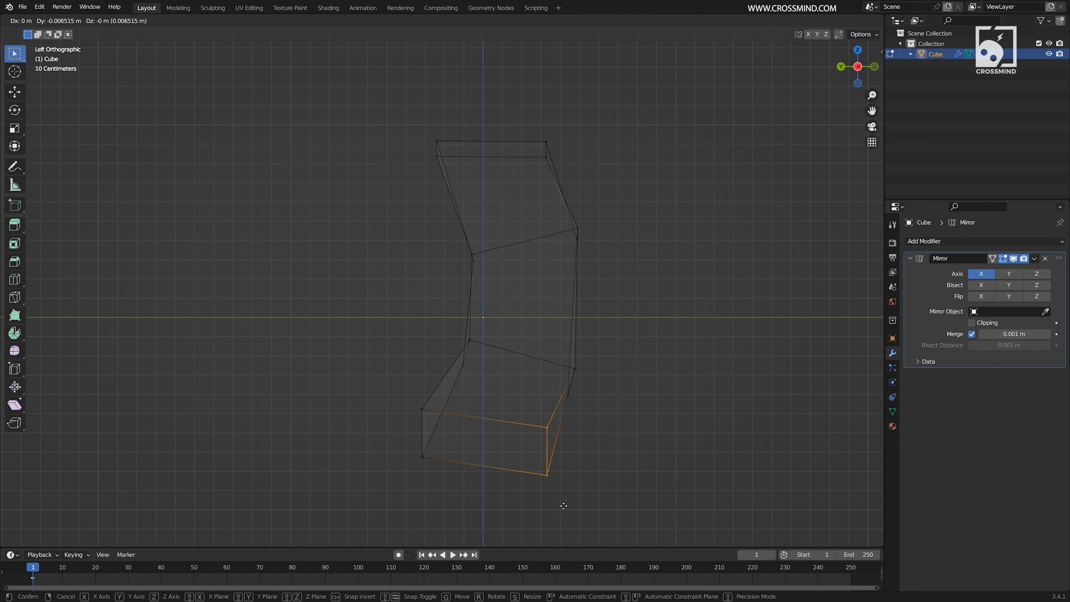
pyautogui.click(566, 505)
# Move the lower middle loop's front vertices about 0.026 m inward and 0.015 m up, and lower the upper loop's front vertices about 0.013 m
pyautogui.hotkey('alt', 'a')
pyautogui.press('b')
pyautogui.moveTo(539, 336); pyautogui.dragTo(587, 406)
pyautogui.press('g')
pyautogui.click(589, 404)
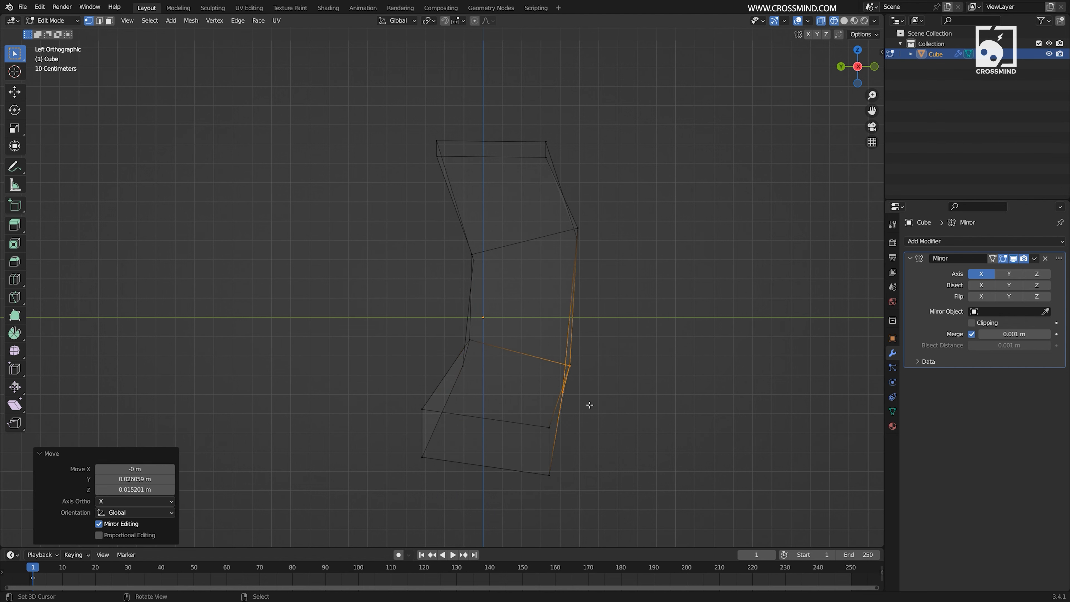
pyautogui.rightClick(568, 256)
pyautogui.press('b')
pyautogui.moveTo(558, 196); pyautogui.dragTo(597, 262)
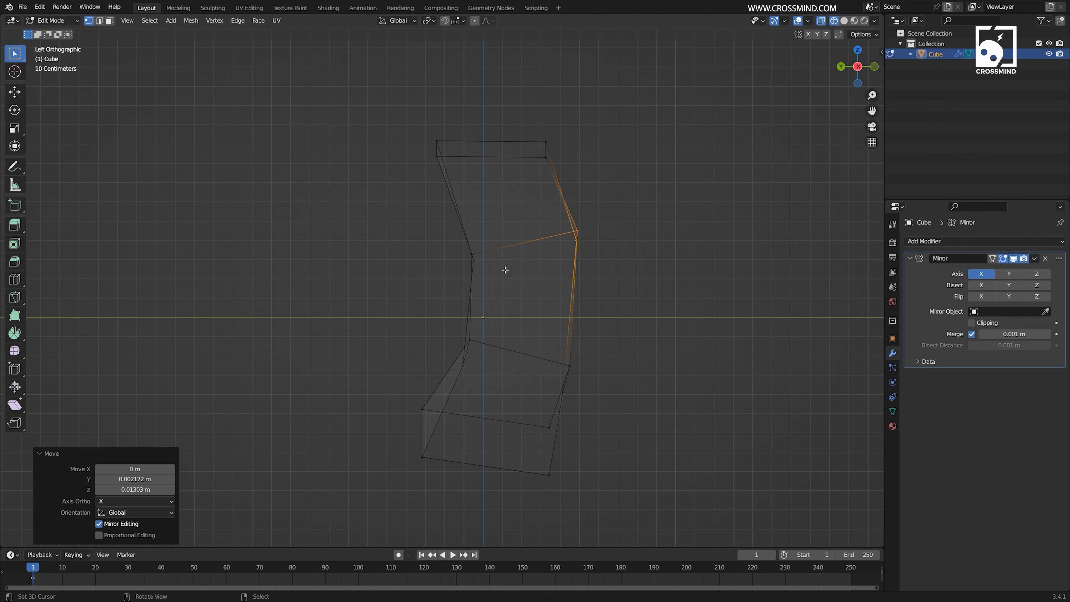
# Raise the back vertices of the upper middle loop slightly and lower the block's top back vertices a little
pyautogui.hotkey('alt', 'a')
pyautogui.press('b')
pyautogui.moveTo(456, 240); pyautogui.dragTo(489, 281)
pyautogui.press('g')
pyautogui.click(486, 275)
pyautogui.rightClick(448, 154)
pyautogui.press('b')
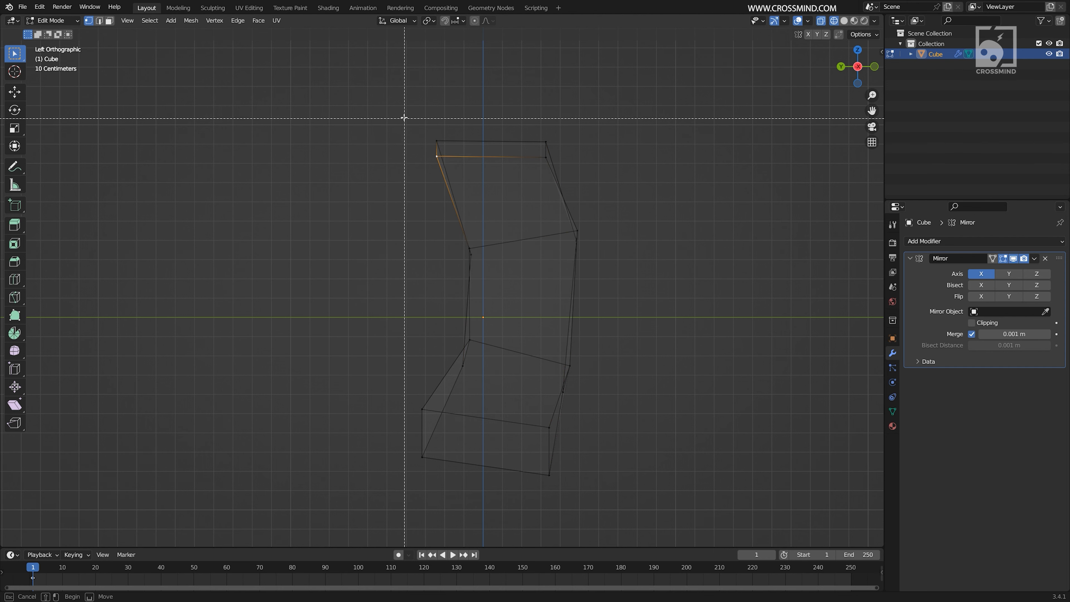
pyautogui.moveTo(404, 118); pyautogui.dragTo(469, 200)
pyautogui.press('g')
pyautogui.click(472, 214)
# Move the outer side vertices of both middle loops inward along X by about 0.07 m and a little further in the front view
pyautogui.moveTo(609, 287); pyautogui.dragTo(442, 299, button='middle')
pyautogui.press('KP_1')
pyautogui.press('b')
pyautogui.moveTo(353, 227); pyautogui.dragTo(423, 385)
pyautogui.press('g')
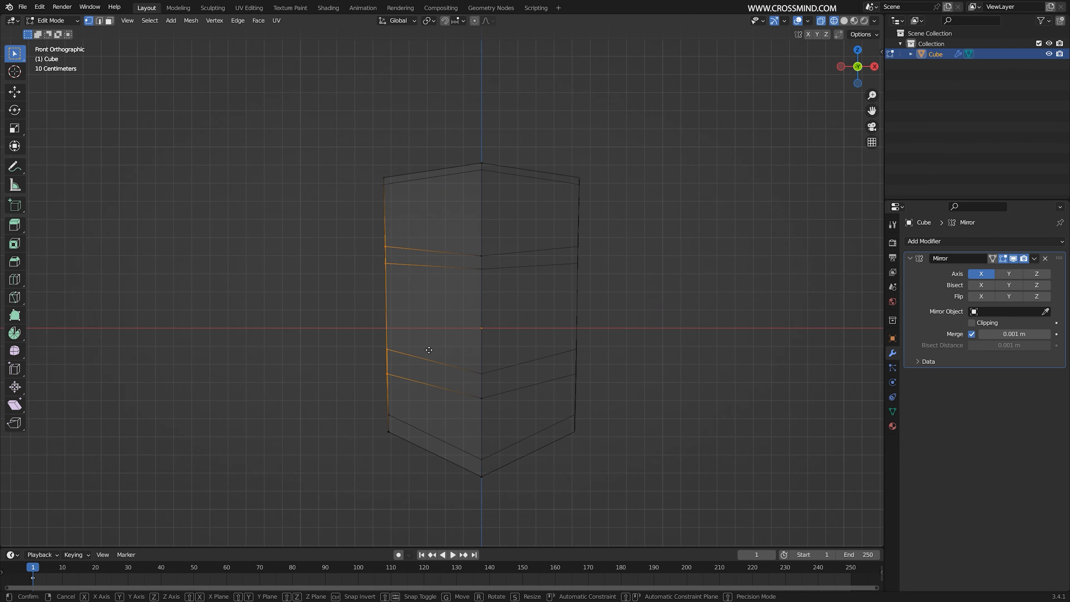
pyautogui.press('x')
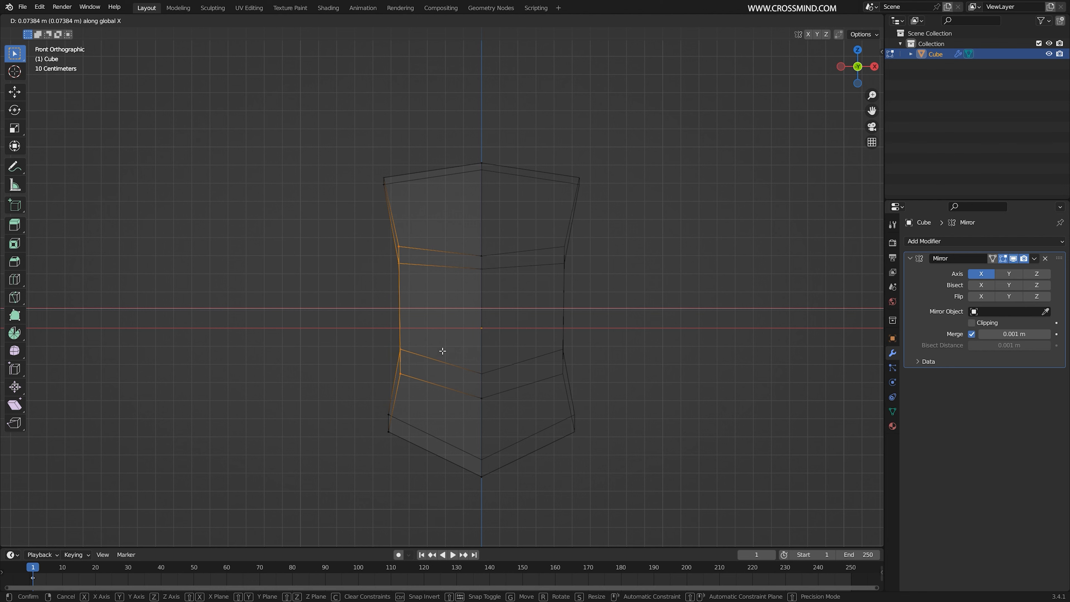
pyautogui.click(442, 351)
pyautogui.press('g')
pyautogui.press('x')
pyautogui.click(448, 347)
# Save the file and add a level 1 Subdivision modifier to the block in Object Mode with solid shading
pyautogui.moveTo(447, 346)
pyautogui.keyDown('alt'); pyautogui.mouseDown(button='middle')
pyautogui.moveTo(594, 332)
pyautogui.moveTo(499, 344)
pyautogui.mouseUp(button='middle'); pyautogui.keyUp('alt')
pyautogui.hotkey('ctrl', 's')
pyautogui.press('z')
pyautogui.click(653, 345)
pyautogui.moveTo(653, 344)
pyautogui.mouseDown(button='middle')
pyautogui.moveTo(544, 362)
pyautogui.moveTo(568, 371)
pyautogui.mouseUp(button='middle')
pyautogui.press('Tab')
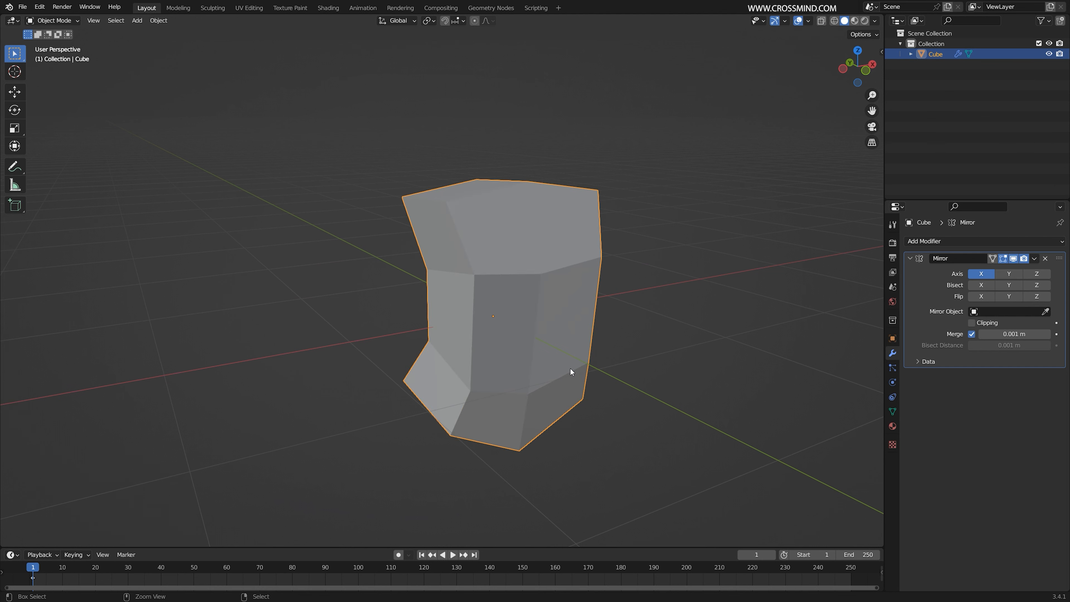
pyautogui.hotkey('ctrl', '1')
pyautogui.moveTo(570, 367); pyautogui.dragTo(566, 345, button='middle')
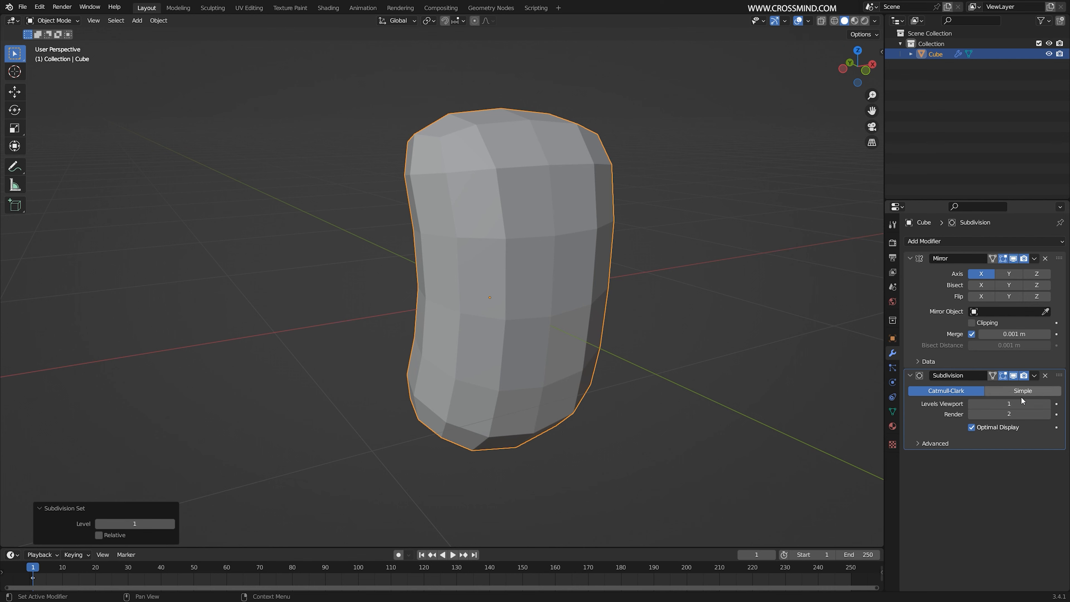
# Examine the subdivided body's topology and silhouette in wireframe and solid shading from several angles
pyautogui.moveTo(800, 367)
pyautogui.mouseDown(button='middle')
pyautogui.moveTo(602, 342)
pyautogui.moveTo(601, 306)
pyautogui.moveTo(540, 247)
pyautogui.moveTo(587, 258)
pyautogui.moveTo(460, 256)
pyautogui.mouseUp(button='middle')
pyautogui.hotkey('shift', 'z')
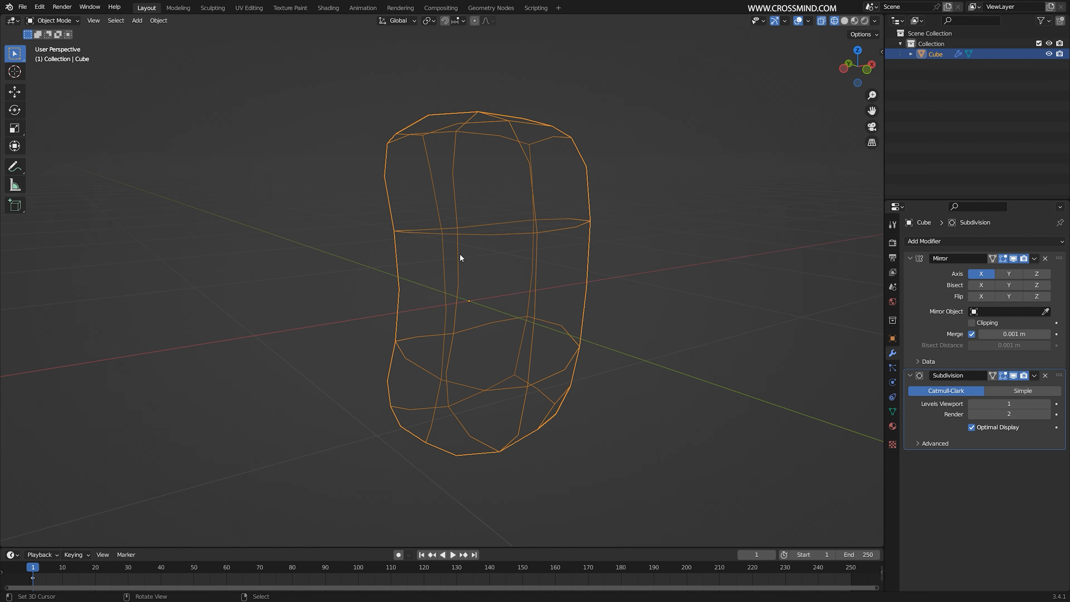
pyautogui.hotkey('alt', 'a')
pyautogui.moveTo(545, 252)
pyautogui.mouseDown(button='middle')
pyautogui.moveTo(544, 267)
pyautogui.moveTo(693, 292)
pyautogui.mouseUp(button='middle')
pyautogui.hotkey('shift', 'z')
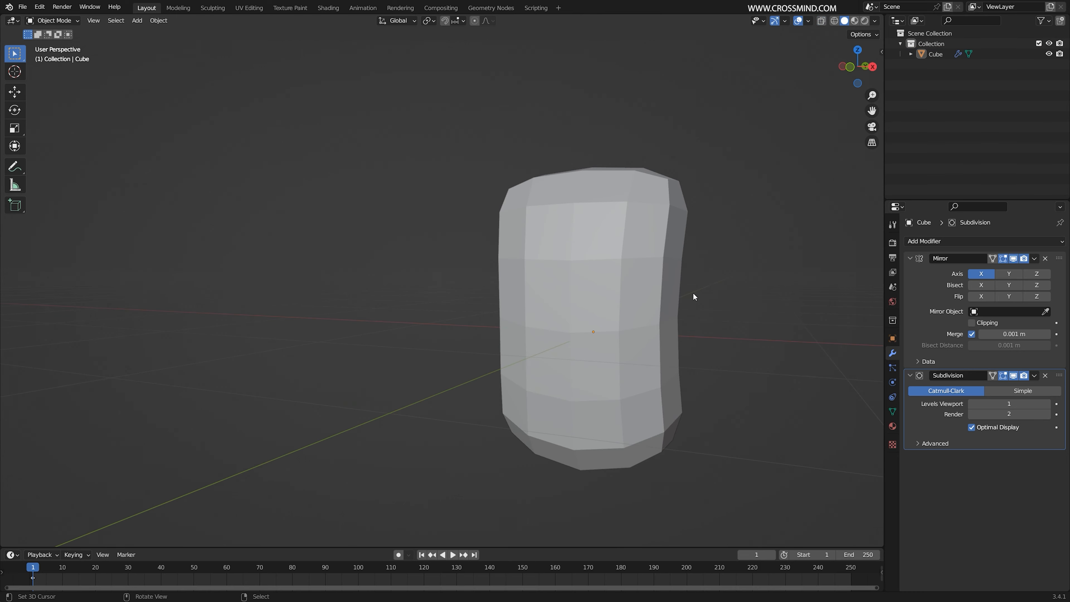
pyautogui.click(595, 295)
pyautogui.moveTo(595, 295)
pyautogui.mouseDown(button='middle')
pyautogui.moveTo(511, 320)
pyautogui.moveTo(604, 302)
pyautogui.moveTo(473, 297)
pyautogui.moveTo(507, 264)
pyautogui.mouseUp(button='middle')
pyautogui.hotkey('shift', 'z')
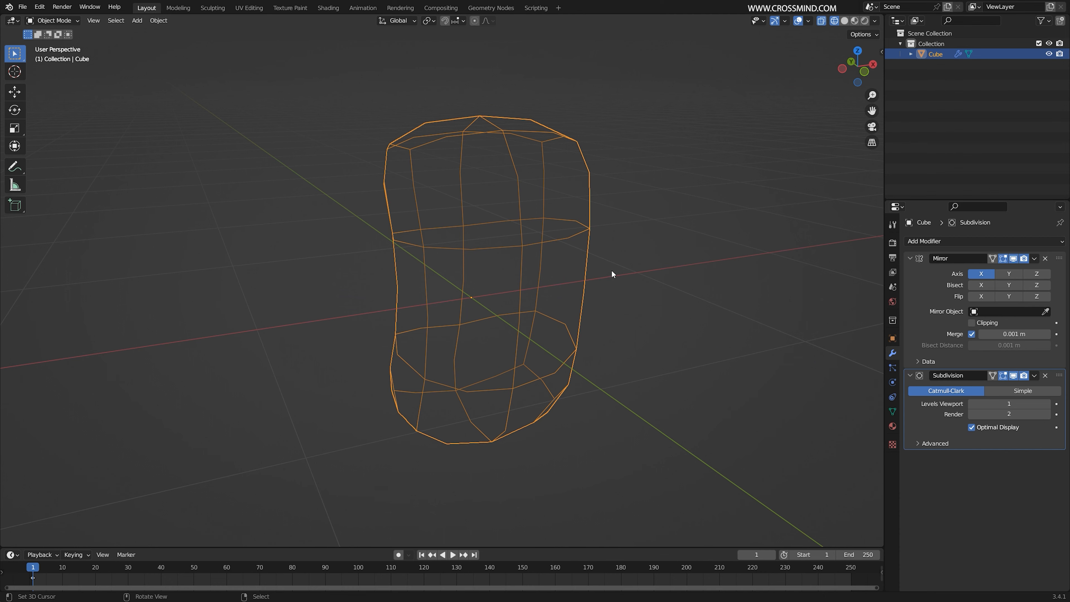
pyautogui.moveTo(611, 274); pyautogui.dragTo(580, 291, button='middle')
pyautogui.hotkey('shift', 'z')
pyautogui.moveTo(680, 293)
pyautogui.mouseDown(button='middle')
pyautogui.moveTo(645, 291)
pyautogui.moveTo(556, 320)
pyautogui.moveTo(557, 291)
pyautogui.mouseUp(button='middle')
# Save the file and narrow the body's waist by moving its middle side vertices further inward along X
pyautogui.hotkey('ctrl', 's')
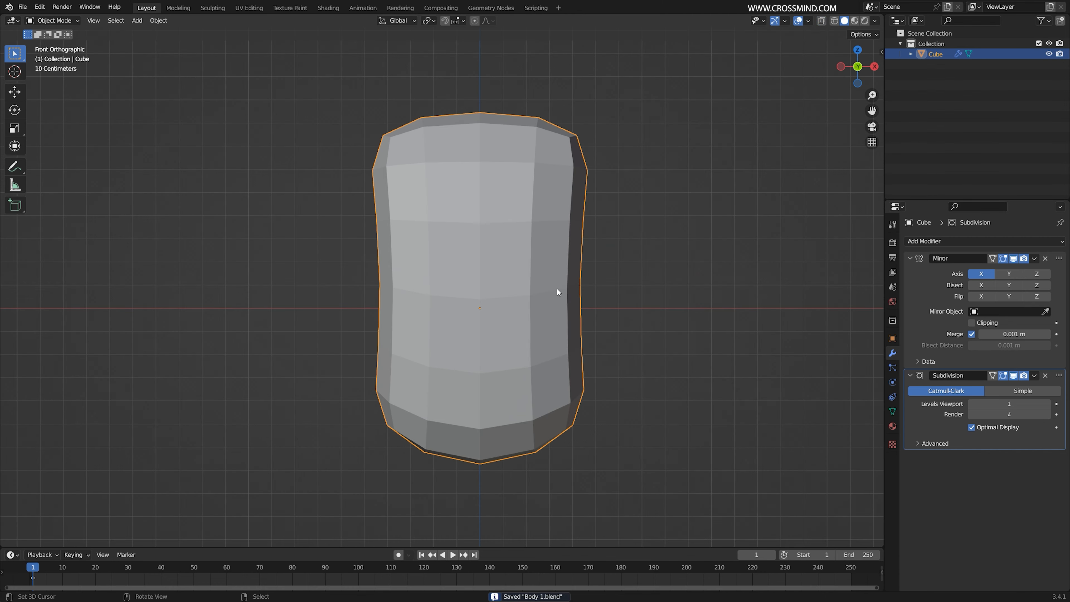
pyautogui.press('Tab')
pyautogui.press('z')
pyautogui.click(346, 363)
pyautogui.press('g')
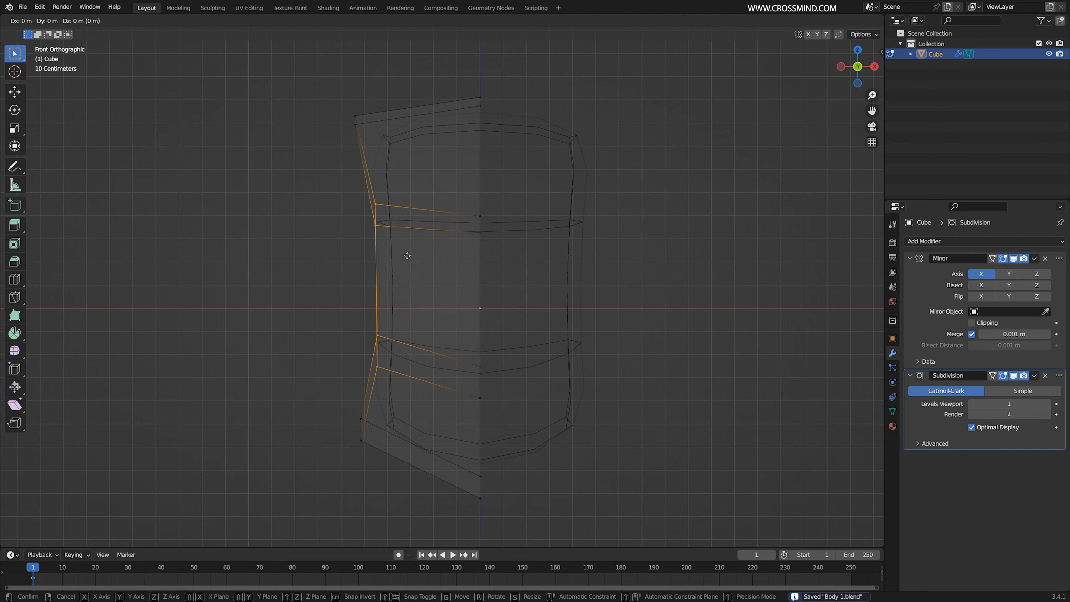
pyautogui.rightClick(407, 256)
pyautogui.moveTo(329, 174); pyautogui.dragTo(432, 382)
pyautogui.press('g')
pyautogui.press('x')
pyautogui.click(453, 363)
pyautogui.press('z')
pyautogui.click(607, 310)
pyautogui.moveTo(610, 310); pyautogui.dragTo(664, 314, button='middle')
pyautogui.press('Tab')
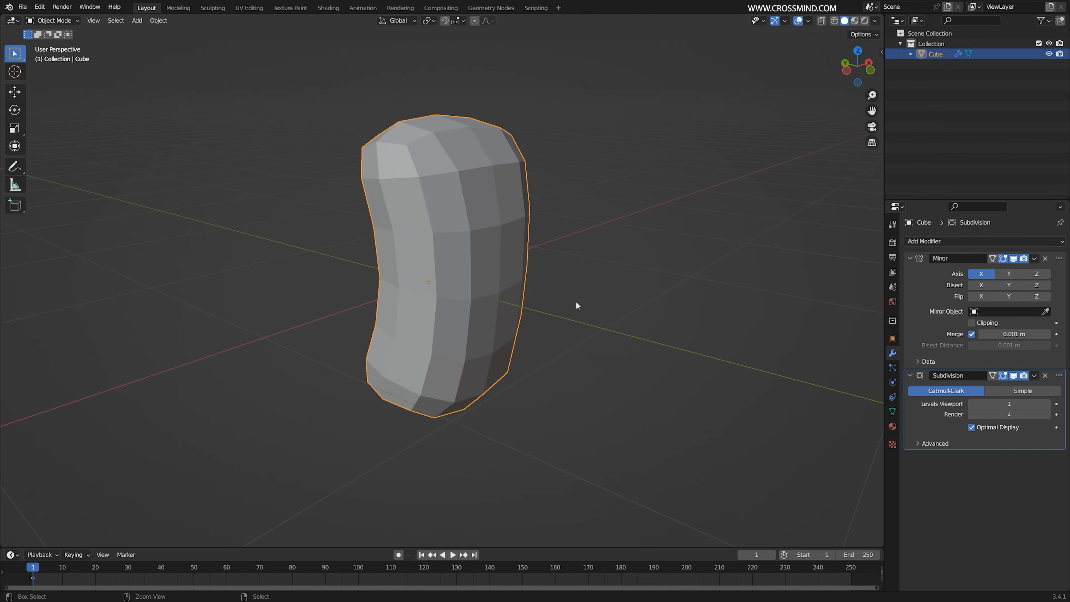
pyautogui.moveTo(576, 300); pyautogui.dragTo(536, 296, button='middle')
pyautogui.hotkey('alt', 'd')
pyautogui.rightClick(645, 274)
pyautogui.hotkey('ctrl', 's')
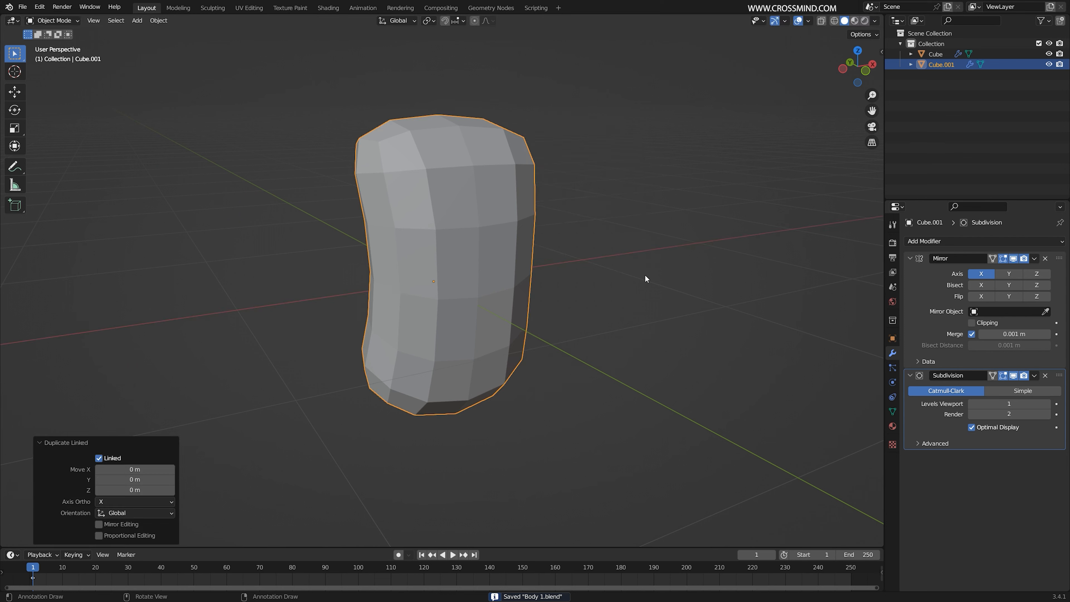
pyautogui.press('Delete')
pyautogui.hotkey('ctrl', 'z')
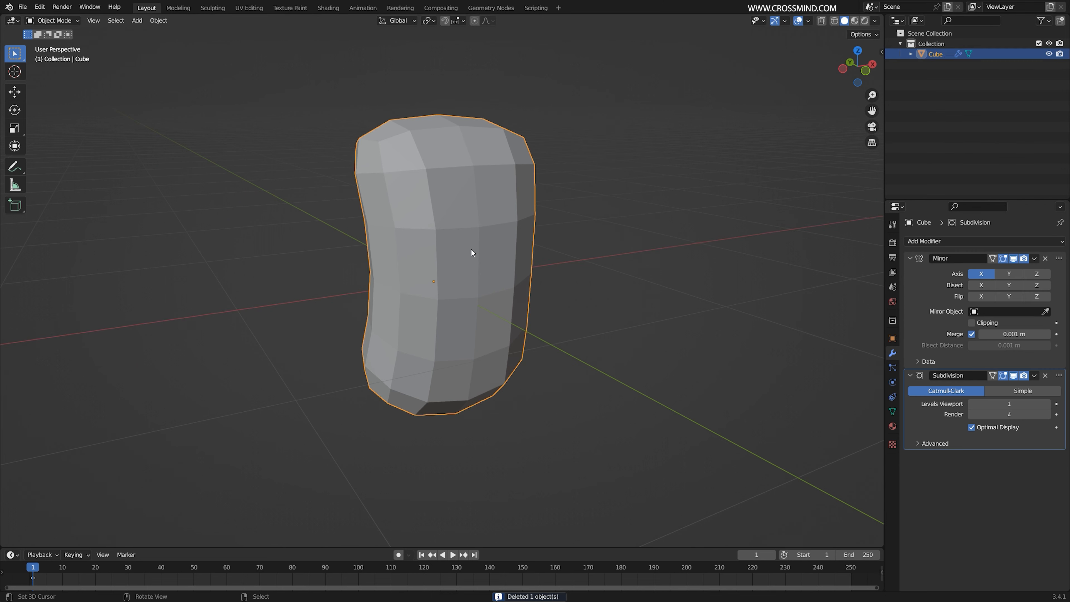
# Create an unlinked duplicate of the body about 1.68 m along X and hide the copy
pyautogui.press('g')
pyautogui.press('x')
pyautogui.click(792, 253)
pyautogui.keyDown('shift'); pyautogui.moveTo(722, 273); pyautogui.dragTo(699, 322, button='middle'); pyautogui.keyUp('shift')
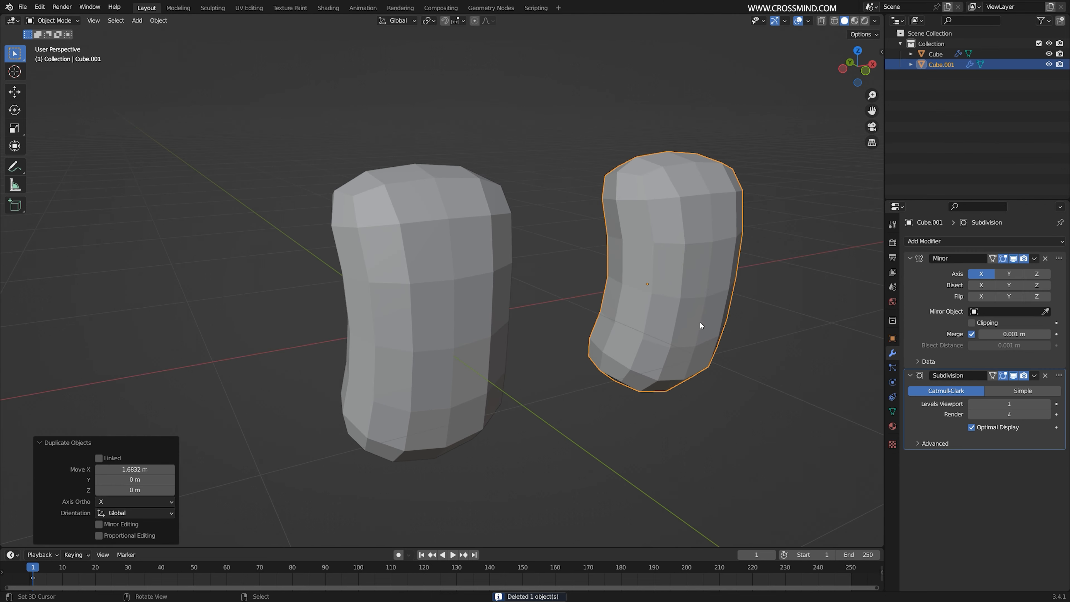
pyautogui.press('h')
# Apply the Subdivision modifier to the original body, keeping its Mirror modifier
pyautogui.click(471, 387)
pyautogui.moveTo(575, 366); pyautogui.dragTo(458, 251, button='middle')
pyautogui.hotkey('ctrl', 'a')
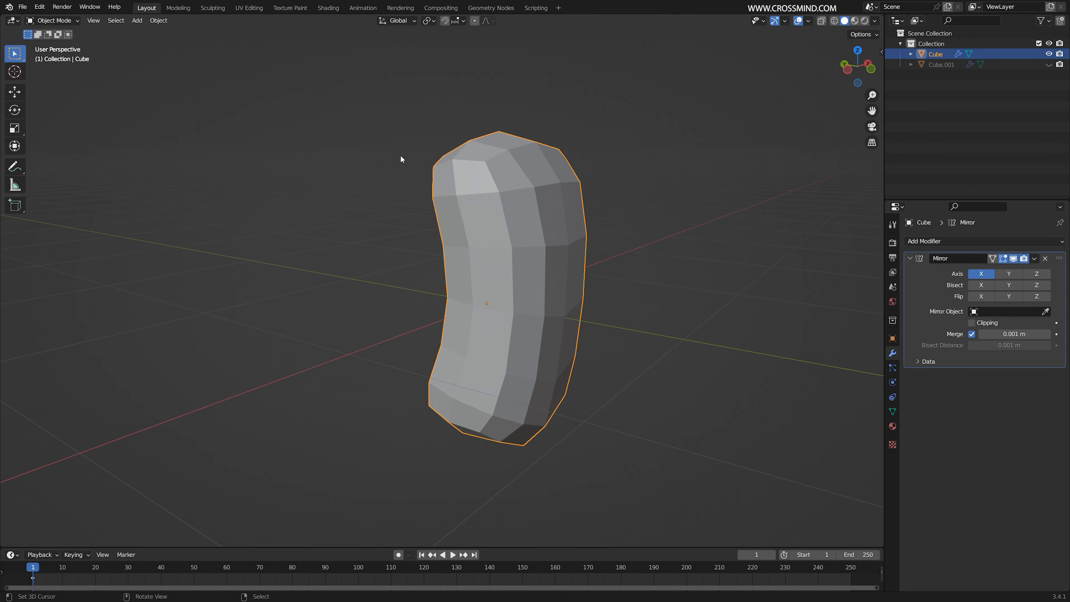
pyautogui.moveTo(464, 290); pyautogui.dragTo(878, 59, button='middle')
# On the human figure annotation, hide the layer with the straight joint lines and show the curved shoulder and hip joint lines
pyautogui.press('n')
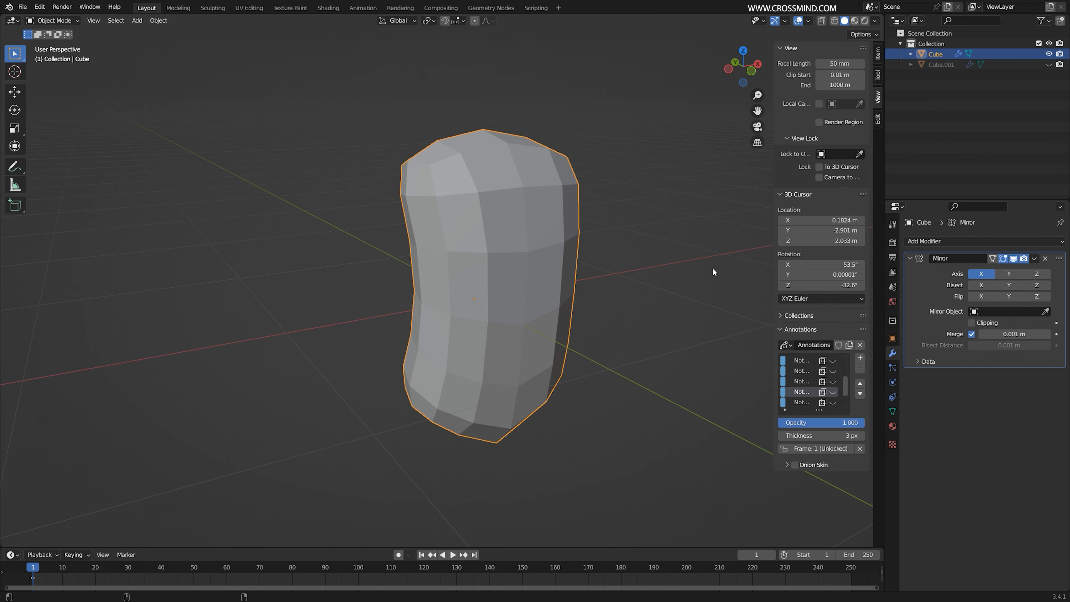
pyautogui.keyDown('shift'); pyautogui.moveTo(711, 270); pyautogui.dragTo(483, 279, button='middle'); pyautogui.keyUp('shift')
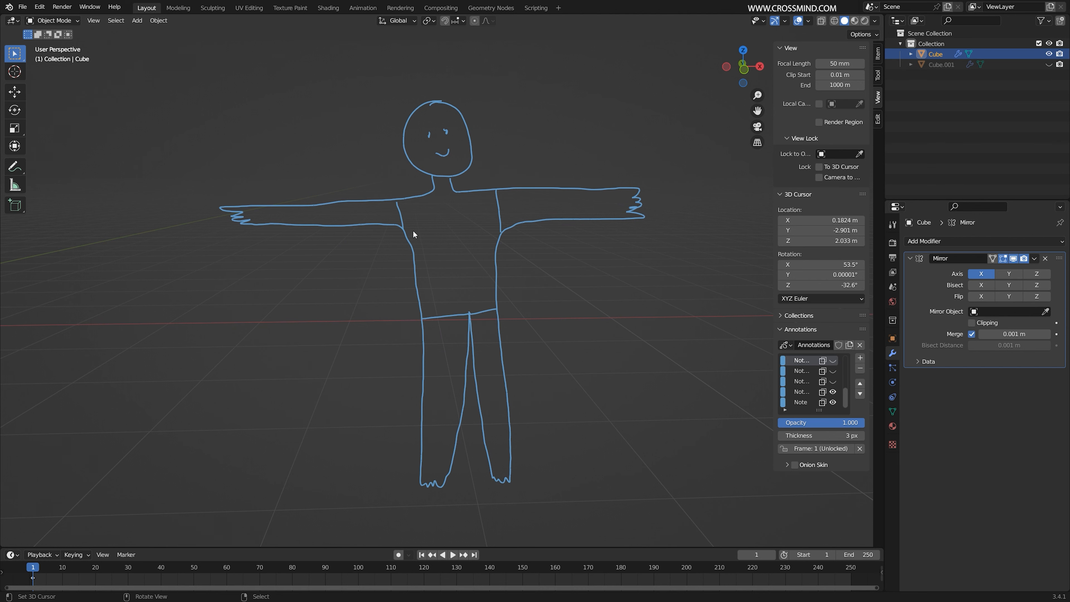
pyautogui.scroll(3, 413, 234)
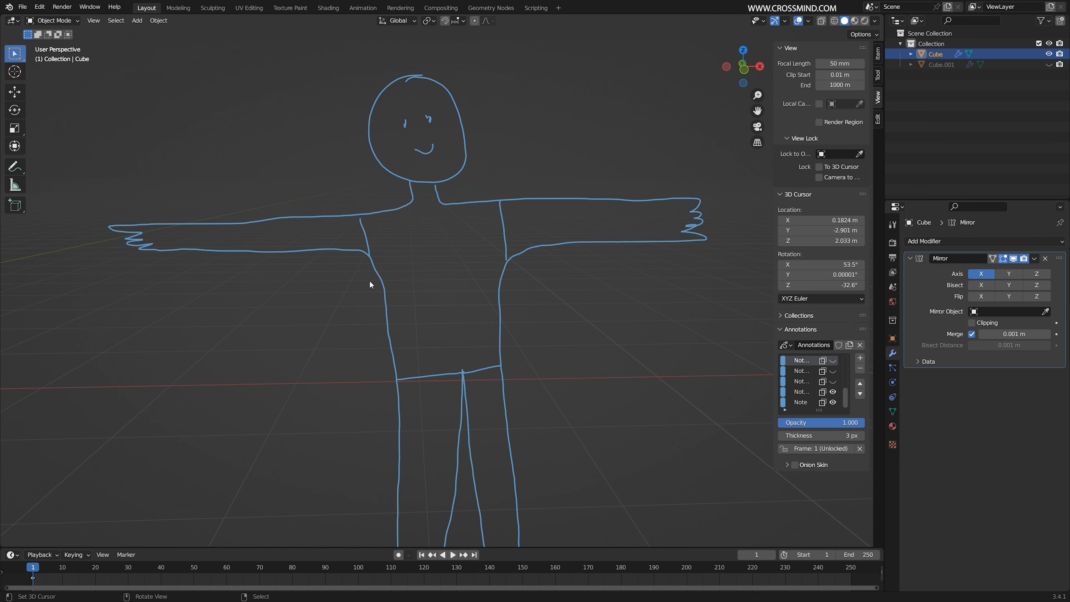
pyautogui.click(832, 391)
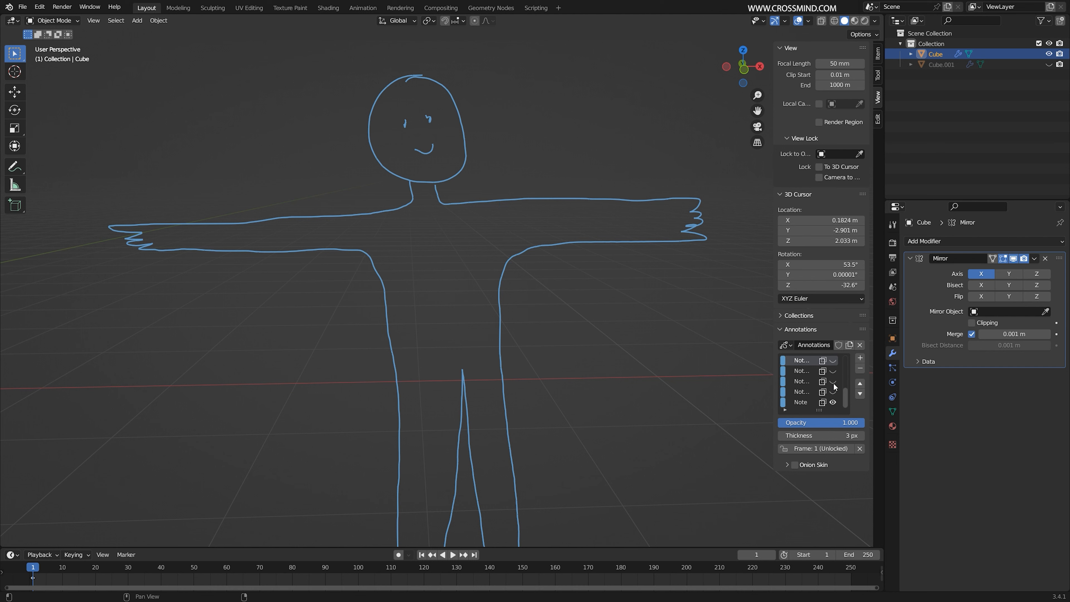
pyautogui.click(833, 382)
pyautogui.moveTo(677, 375); pyautogui.dragTo(665, 377, button='middle')
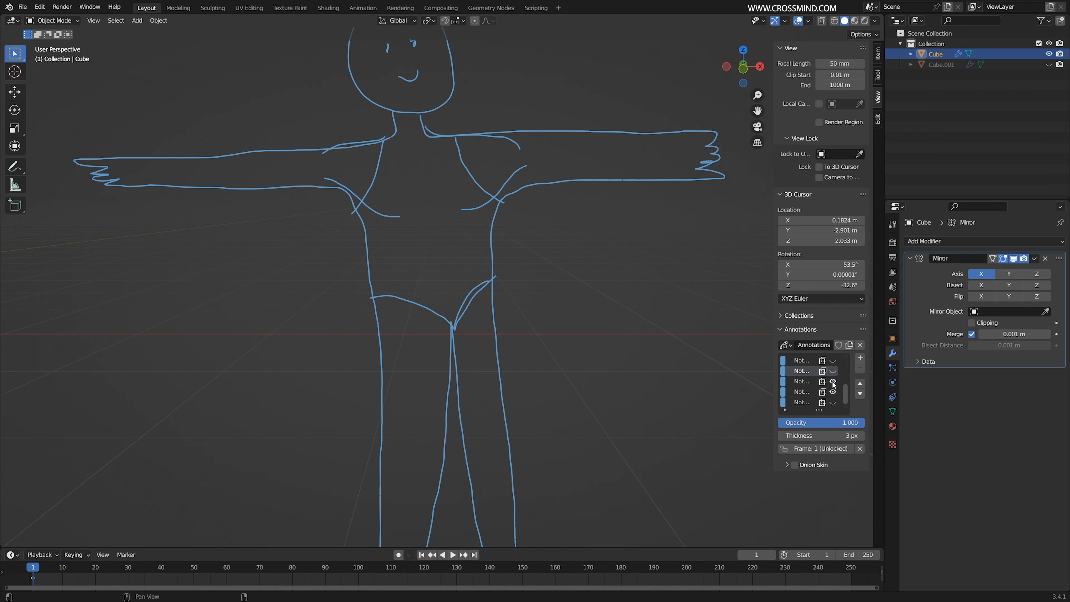
pyautogui.scroll(2, 409, 143)
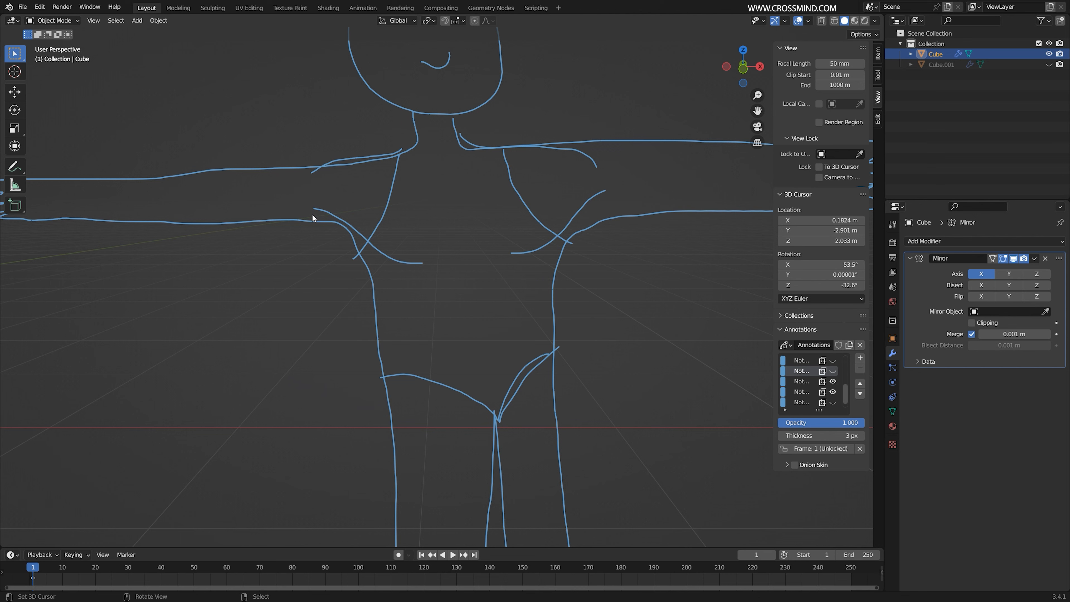
# Toggle the torso's curved joint lines off and on, and show the annotation layers with the extra hip lines and the pelvis block sketch
pyautogui.click(834, 392)
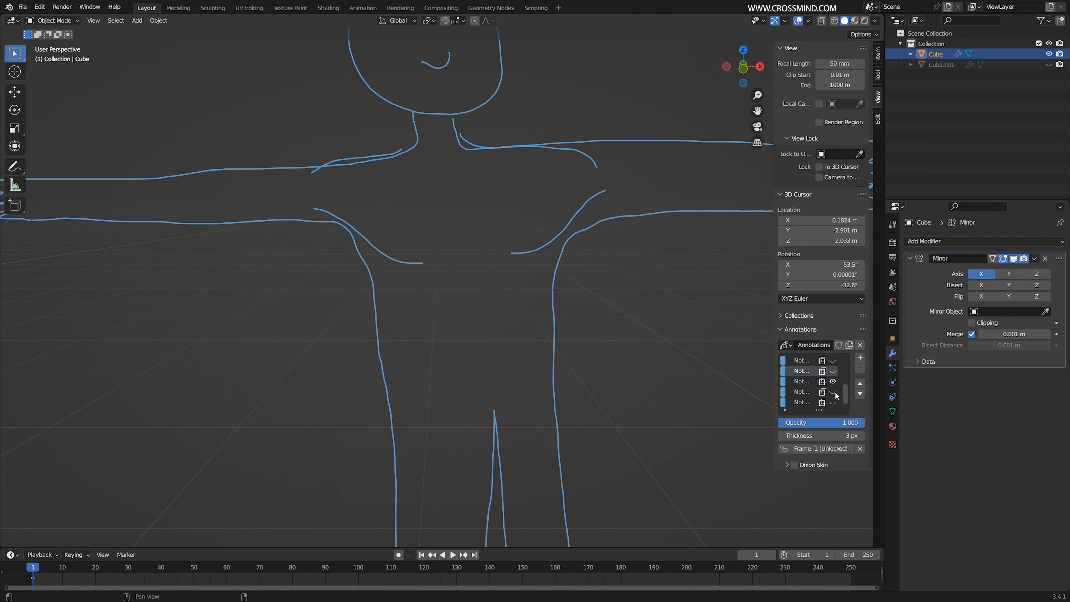
pyautogui.click(833, 392)
pyautogui.scroll(-1, 639, 377)
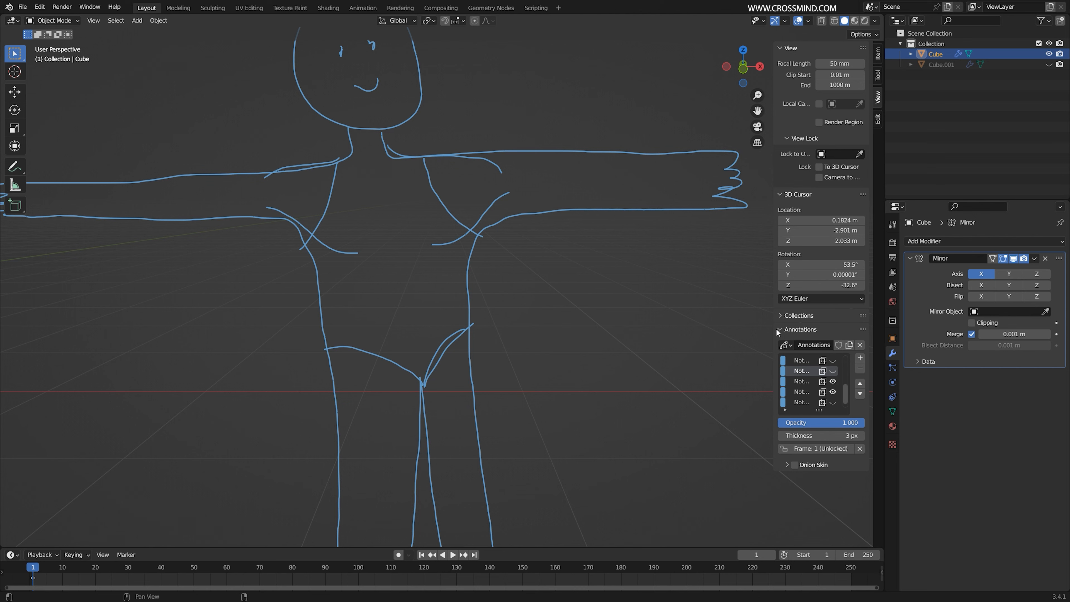
pyautogui.click(835, 370)
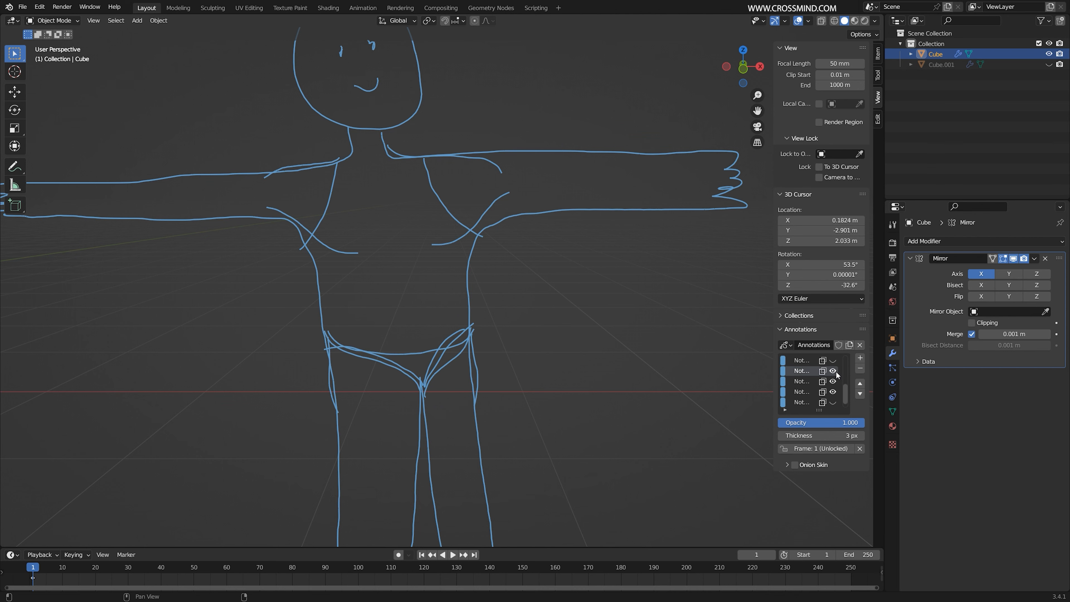
pyautogui.moveTo(645, 371)
pyautogui.mouseDown(button='middle')
pyautogui.moveTo(669, 378)
pyautogui.moveTo(630, 361)
pyautogui.mouseUp(button='middle')
pyautogui.click(832, 361)
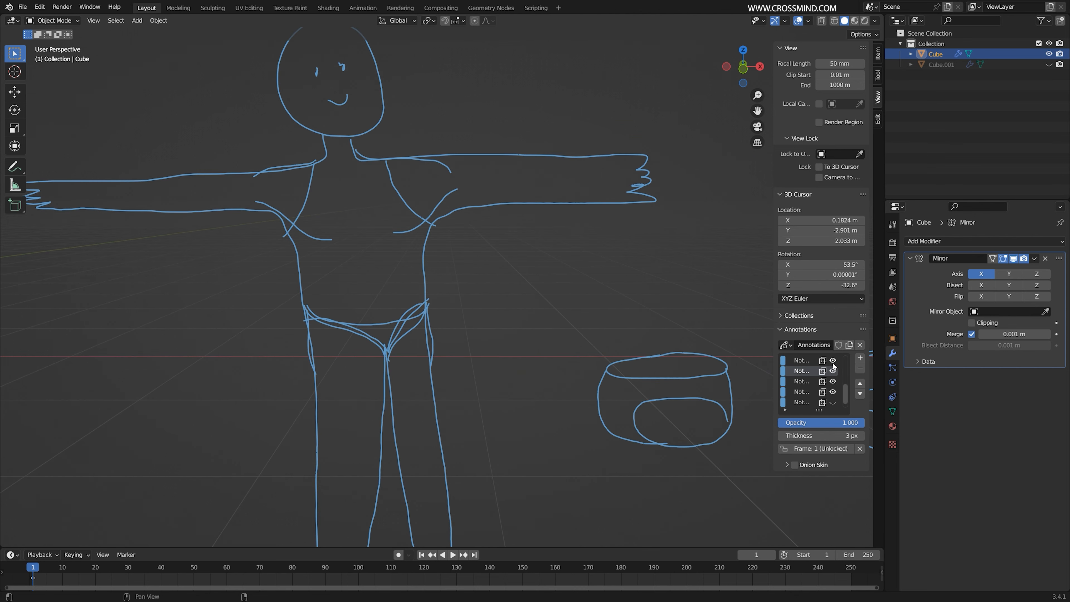
# On the female figure sketch, hide the annotation layers with the outstretched arm and show those with the rounded shoulder and lowered arm
pyautogui.keyDown('shift'); pyautogui.moveTo(562, 385); pyautogui.dragTo(328, 349, button='middle'); pyautogui.keyUp('shift')
pyautogui.scroll(-1, 583, 379)
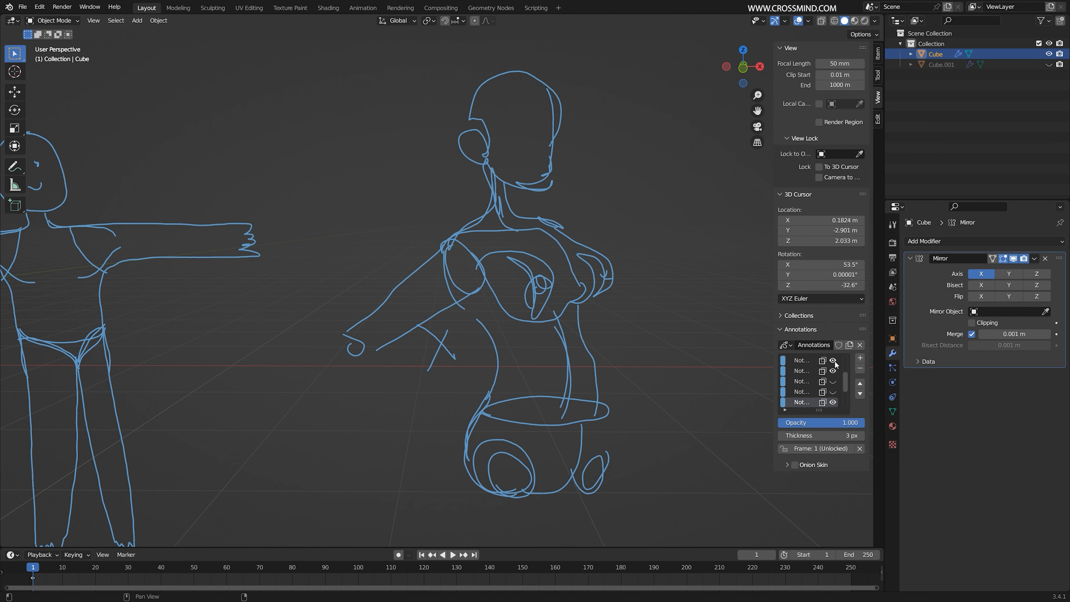
pyautogui.scroll(1, 847, 375)
pyautogui.click(832, 382)
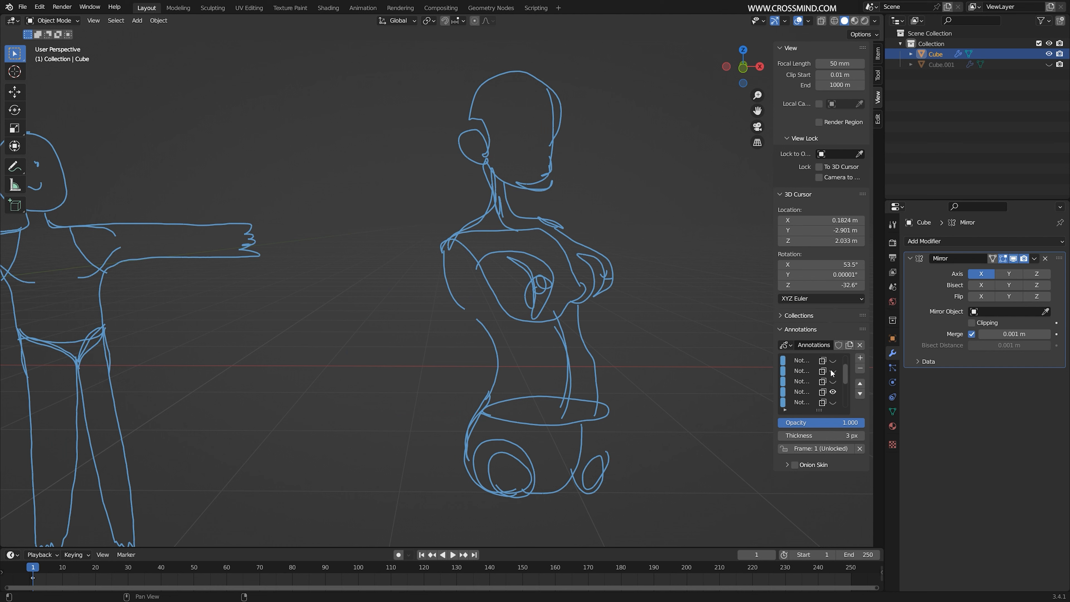
pyautogui.click(831, 370)
pyautogui.click(832, 370)
pyautogui.click(833, 371)
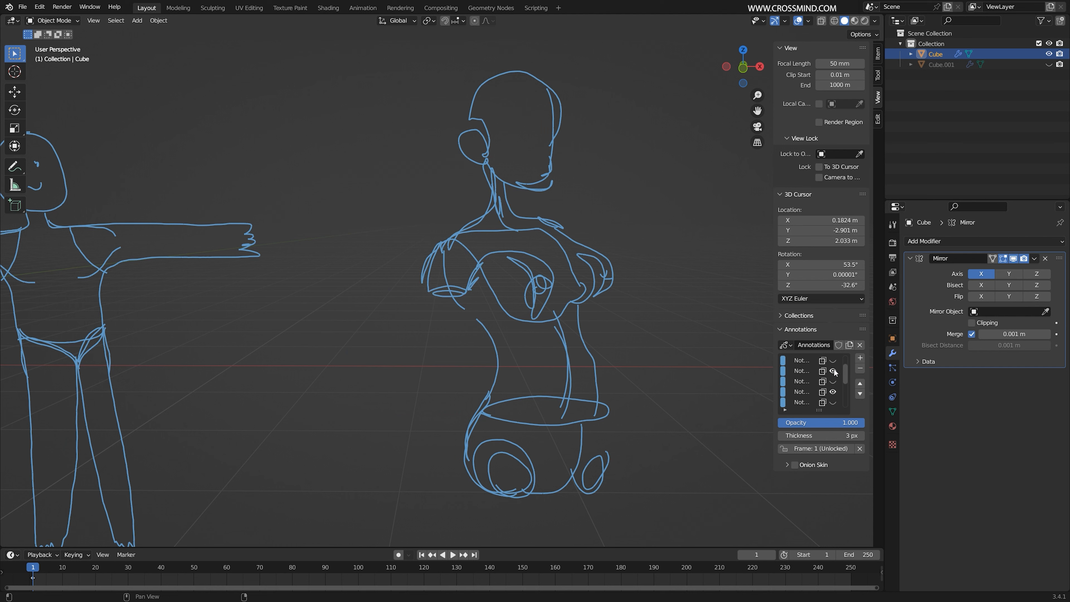
pyautogui.click(832, 361)
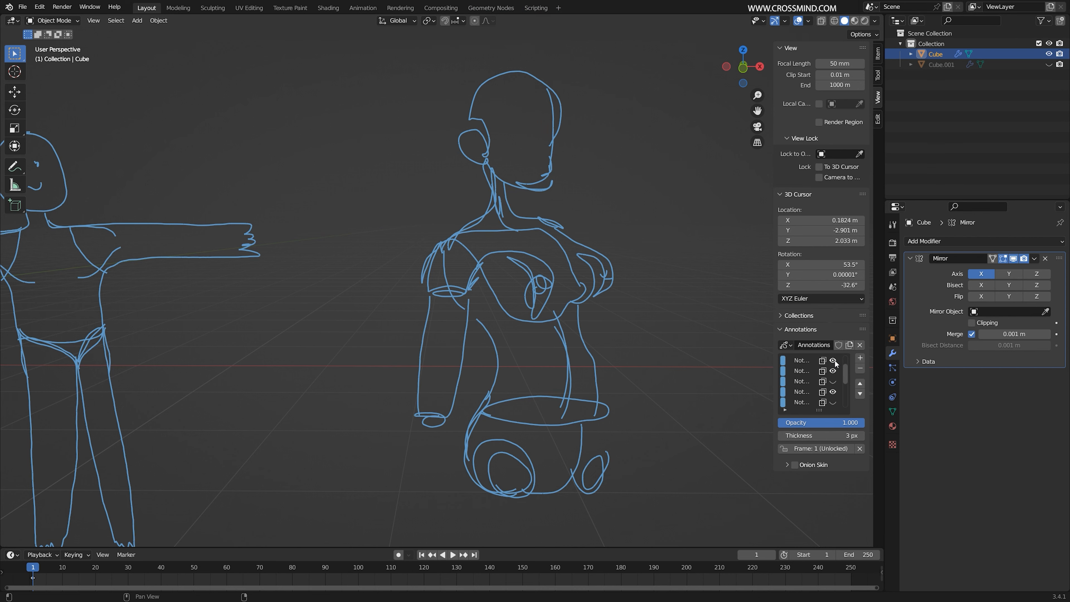
# Show the annotation layers with the female figure's hip joint rings, the thigh outlines and the separate bent-leg sketch
pyautogui.click(833, 381)
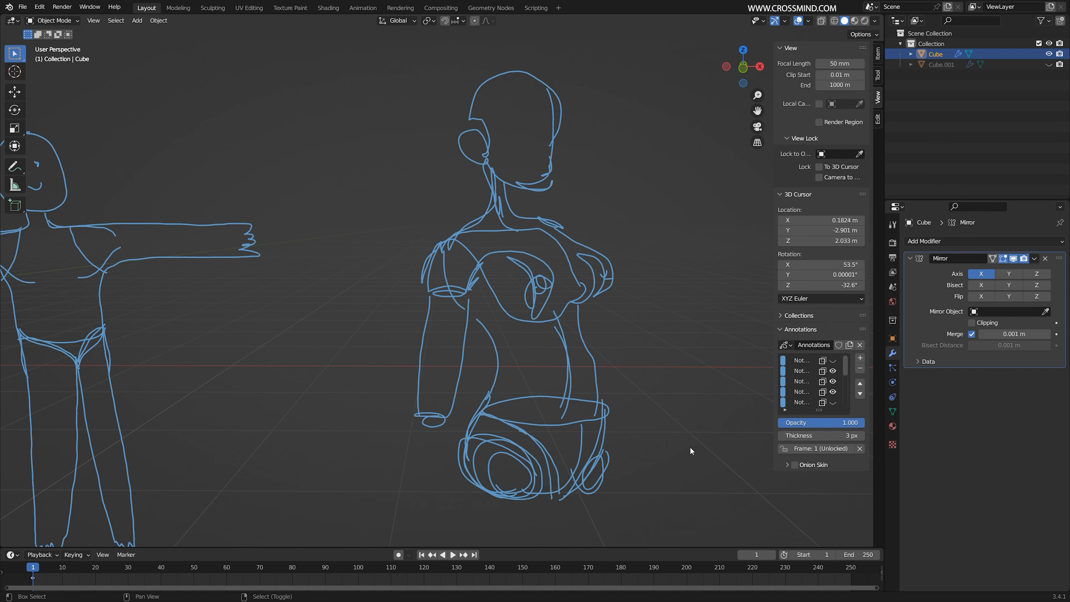
pyautogui.keyDown('shift'); pyautogui.moveTo(690, 447); pyautogui.dragTo(654, 325, button='middle'); pyautogui.keyUp('shift')
pyautogui.click(833, 361)
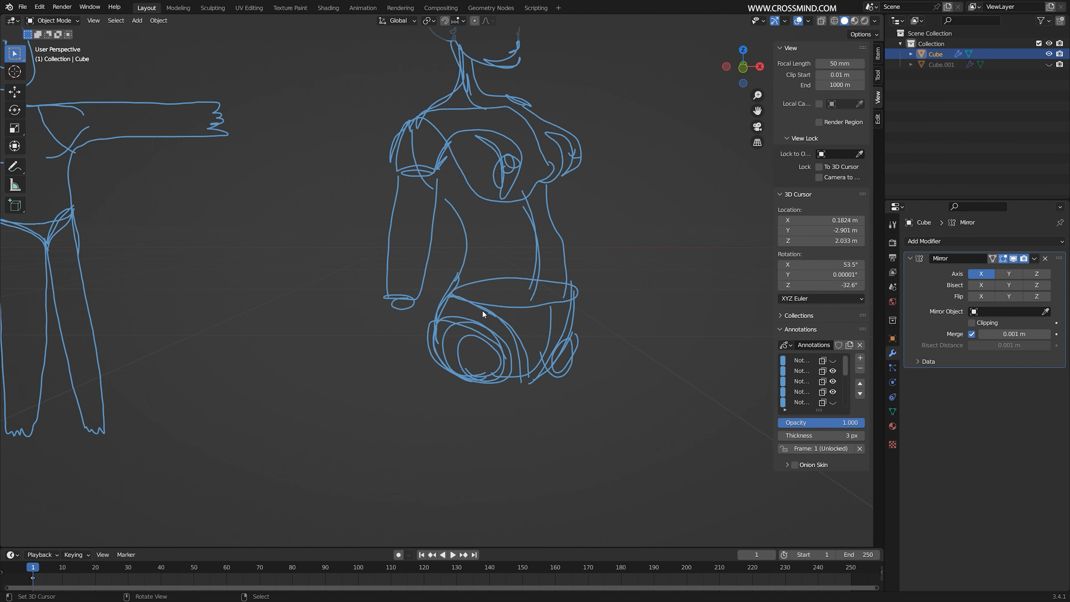
pyautogui.click(833, 360)
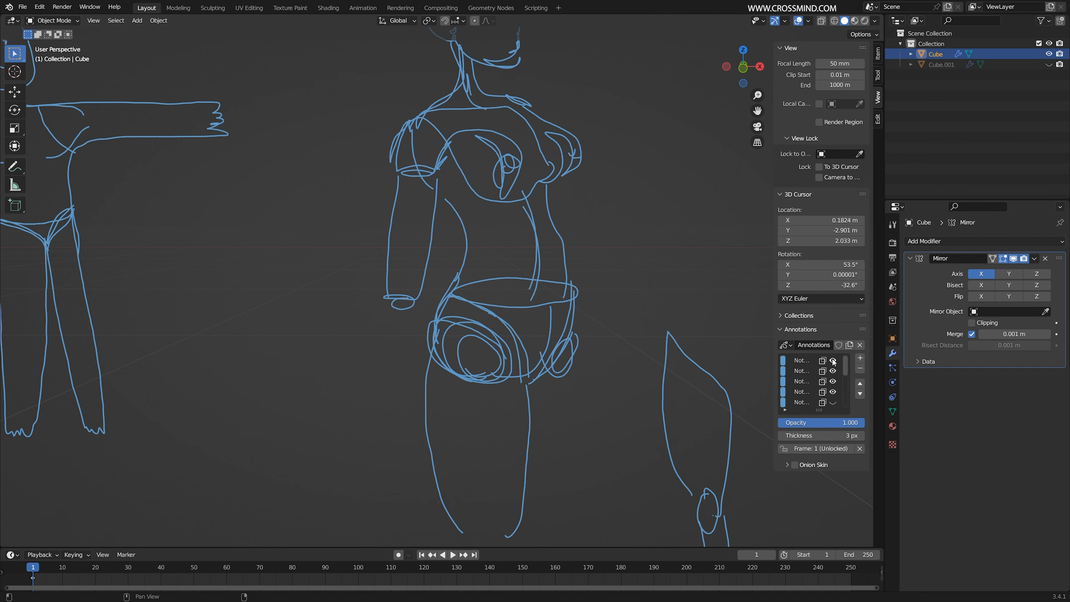
# Annotate a second leg outline with a knee oval and lower leg beside the separate leg sketch, plus angled strokes comparing their thigh tops
pyautogui.scroll(-2, 655, 418)
pyautogui.moveTo(668, 427)
pyautogui.keyDown('shift'); pyautogui.mouseDown(button='middle')
pyautogui.moveTo(619, 378)
pyautogui.moveTo(526, 381)
pyautogui.mouseUp(button='middle'); pyautogui.keyUp('shift')
pyautogui.scroll(1, 548, 357)
pyautogui.press('d')
pyautogui.moveTo(628, 303); pyautogui.dragTo(652, 397)
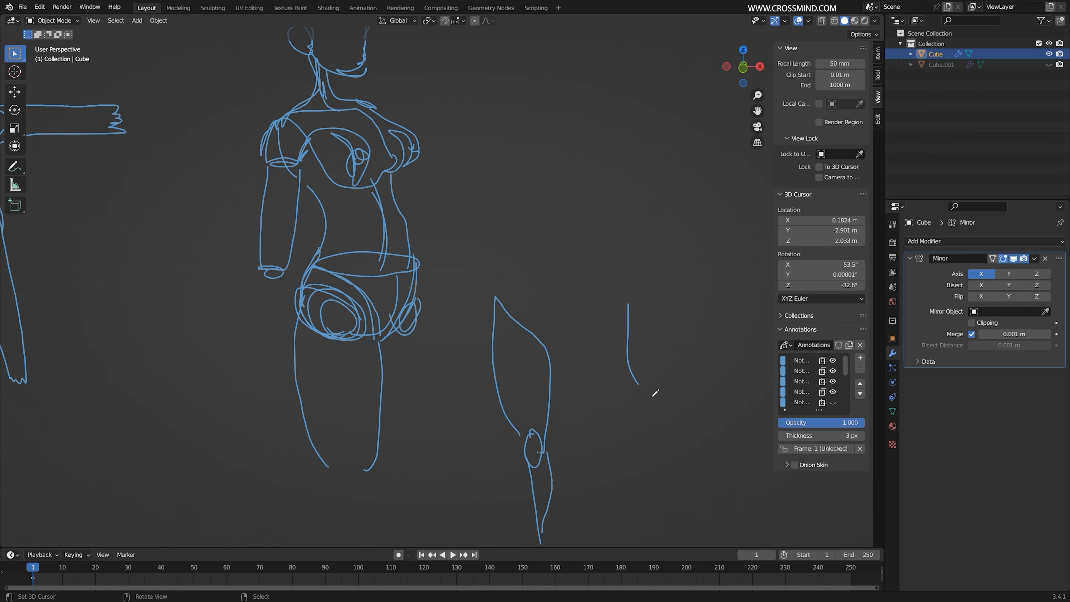
pyautogui.moveTo(631, 296)
pyautogui.mouseDown()
pyautogui.moveTo(695, 301)
pyautogui.moveTo(699, 428)
pyautogui.mouseUp()
pyautogui.moveTo(657, 400)
pyautogui.mouseDown()
pyautogui.moveTo(672, 449)
pyautogui.moveTo(678, 417)
pyautogui.mouseUp()
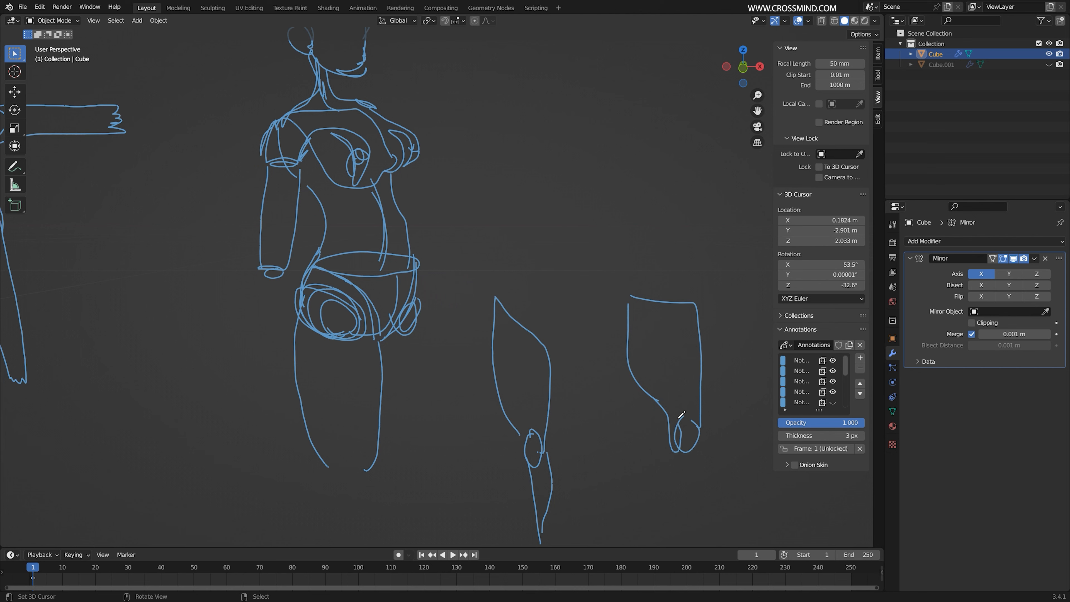
pyautogui.moveTo(691, 527); pyautogui.dragTo(686, 546)
pyautogui.moveTo(688, 443); pyautogui.dragTo(691, 512)
pyautogui.moveTo(494, 290)
pyautogui.mouseDown()
pyautogui.moveTo(551, 357)
pyautogui.moveTo(512, 305)
pyautogui.mouseUp()
# Hide the annotation sketches and isolate the torso body in local view
pyautogui.scroll(-2, 514, 301)
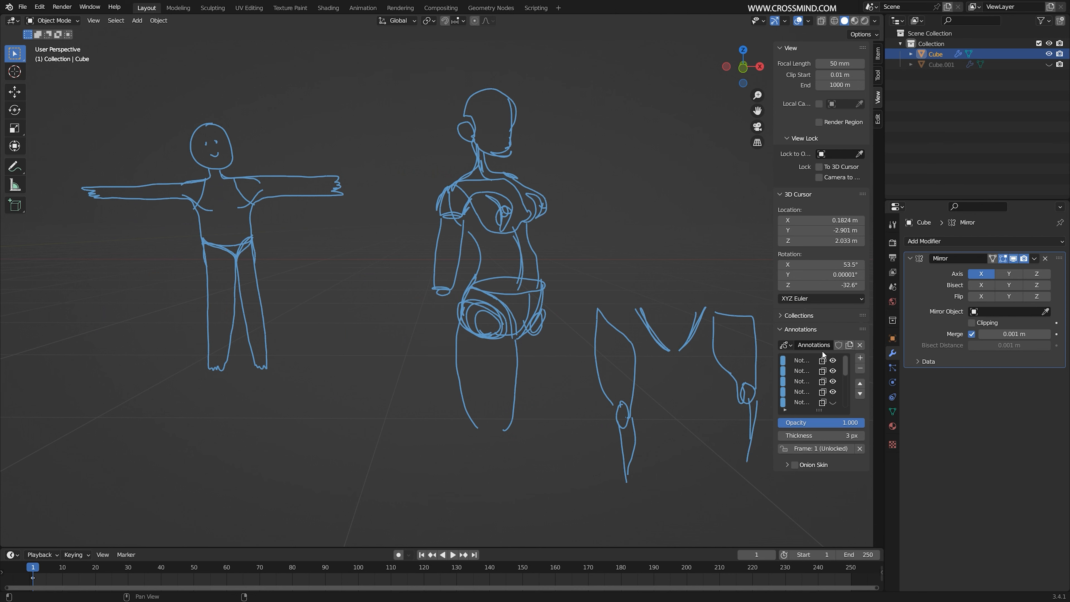
pyautogui.keyDown('shift'); pyautogui.moveTo(464, 278); pyautogui.dragTo(564, 297, button='middle'); pyautogui.keyUp('shift')
pyautogui.hotkey('ctrl', 'Tab')
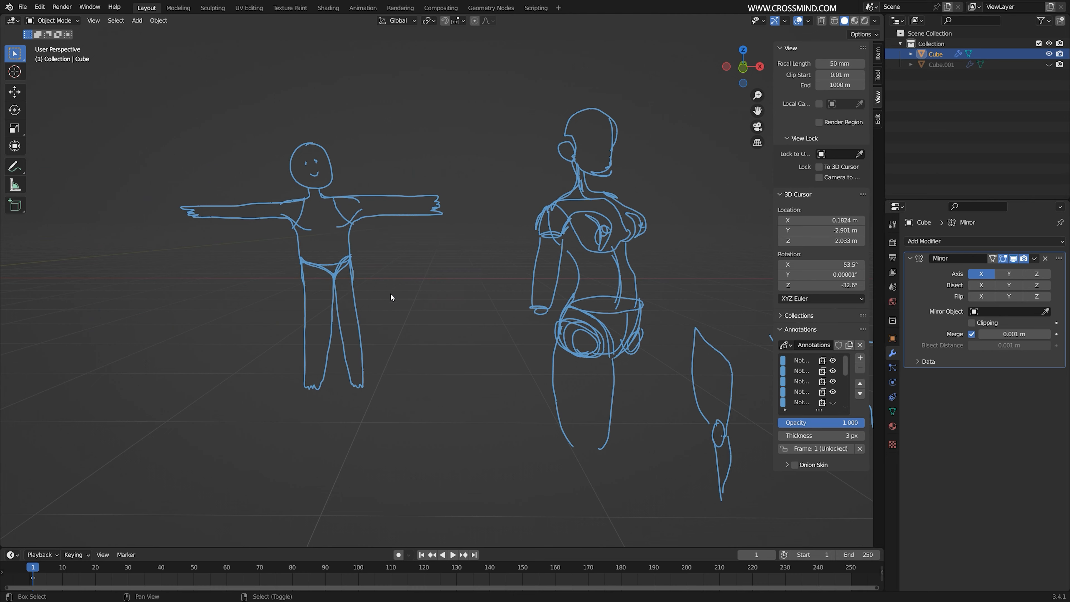
pyautogui.keyDown('shift'); pyautogui.moveTo(391, 293); pyautogui.dragTo(508, 322, button='middle'); pyautogui.keyUp('shift')
pyautogui.press('KP_Divide')
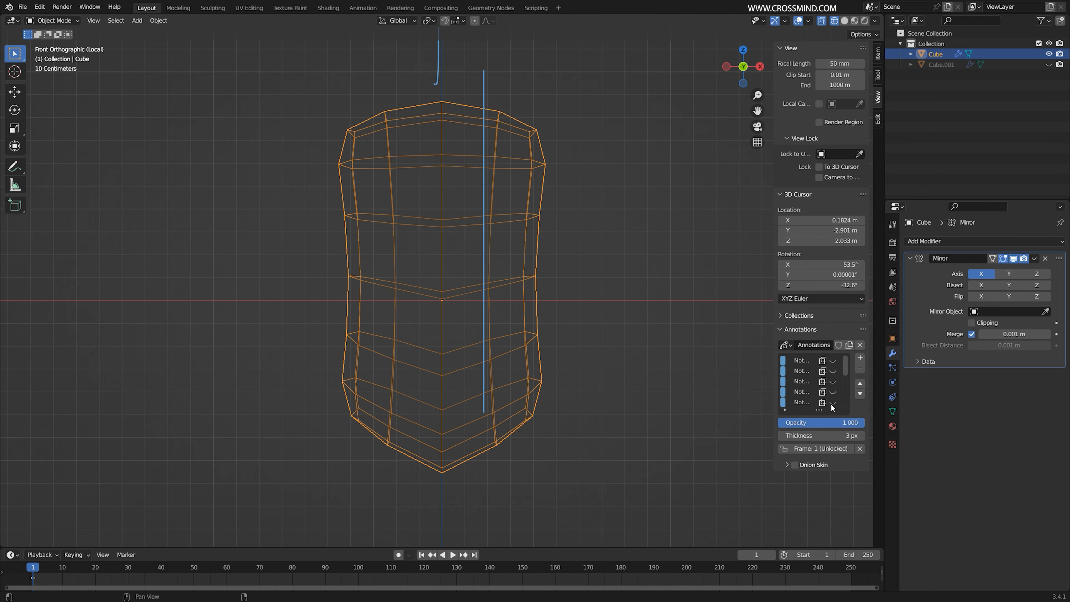
pyautogui.scroll(-8, 831, 403)
pyautogui.moveTo(834, 394)
pyautogui.mouseDown()
pyautogui.moveTo(833, 360)
pyautogui.moveTo(847, 362)
pyautogui.moveTo(850, 379)
pyautogui.mouseUp()
pyautogui.click(833, 371)
pyautogui.keyDown('shift'); pyautogui.moveTo(609, 356); pyautogui.dragTo(598, 356, button='middle'); pyautogui.keyUp('shift')
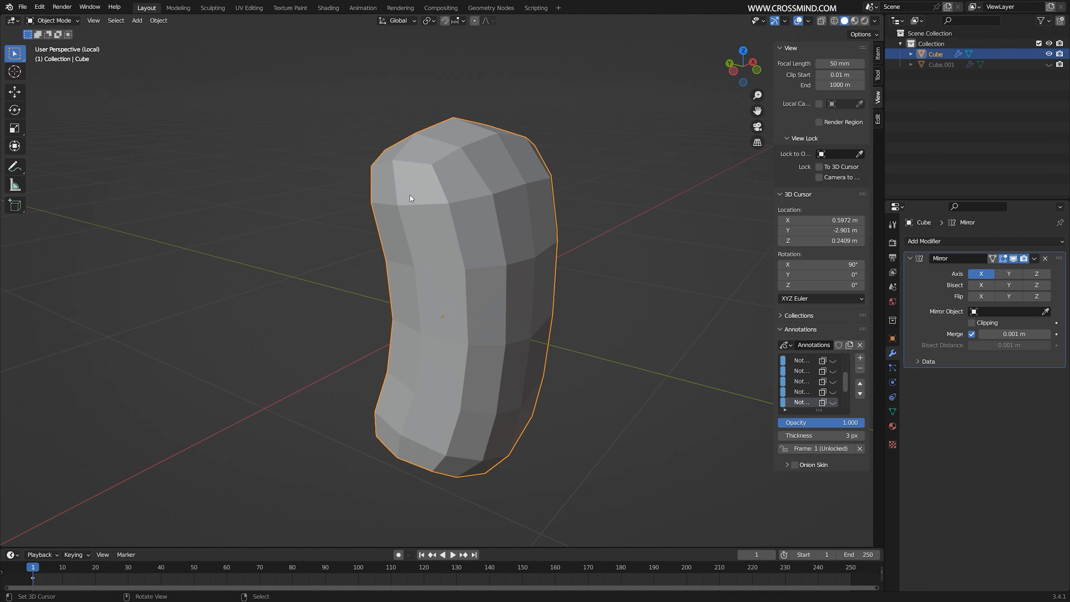
# In Edit Mode, add one centred horizontal loop cut through the row of faces just below the shoulder
pyautogui.press('Tab')
pyautogui.hotkey('alt', 'a')
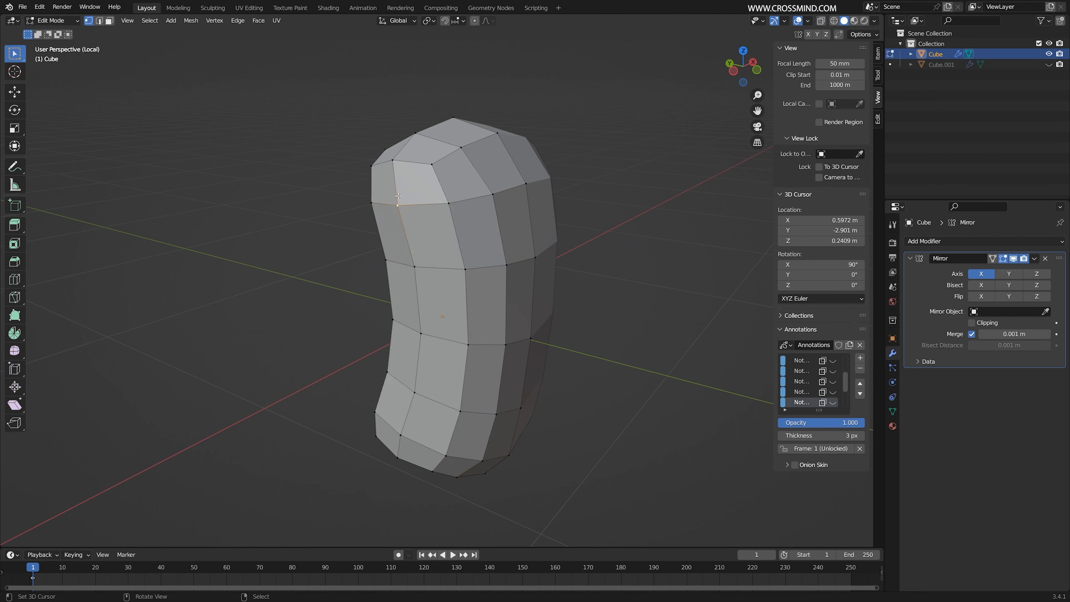
pyautogui.press('3')
pyautogui.click(390, 191)
pyautogui.moveTo(390, 192); pyautogui.dragTo(425, 219, button='middle')
pyautogui.hotkey('ctrl', 'r')
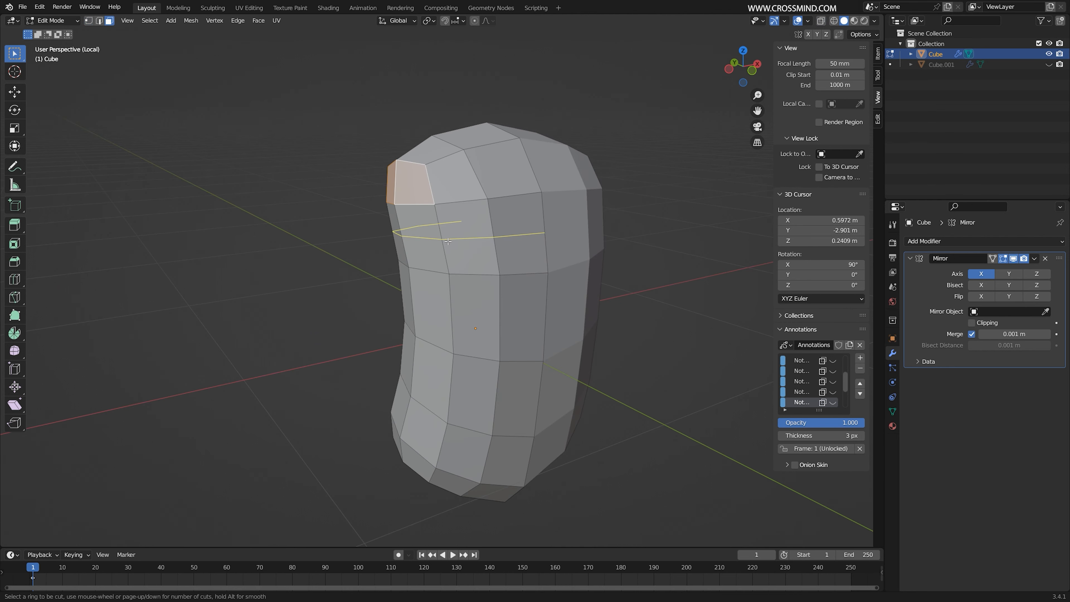
pyautogui.click(446, 239)
pyautogui.rightClick(447, 239)
# Edge-slide the horizontal loop below the new cut slightly upward, by a factor of about -0.093
pyautogui.moveTo(515, 272)
pyautogui.mouseDown(button='middle')
pyautogui.moveTo(489, 267)
pyautogui.moveTo(522, 291)
pyautogui.mouseUp(button='middle')
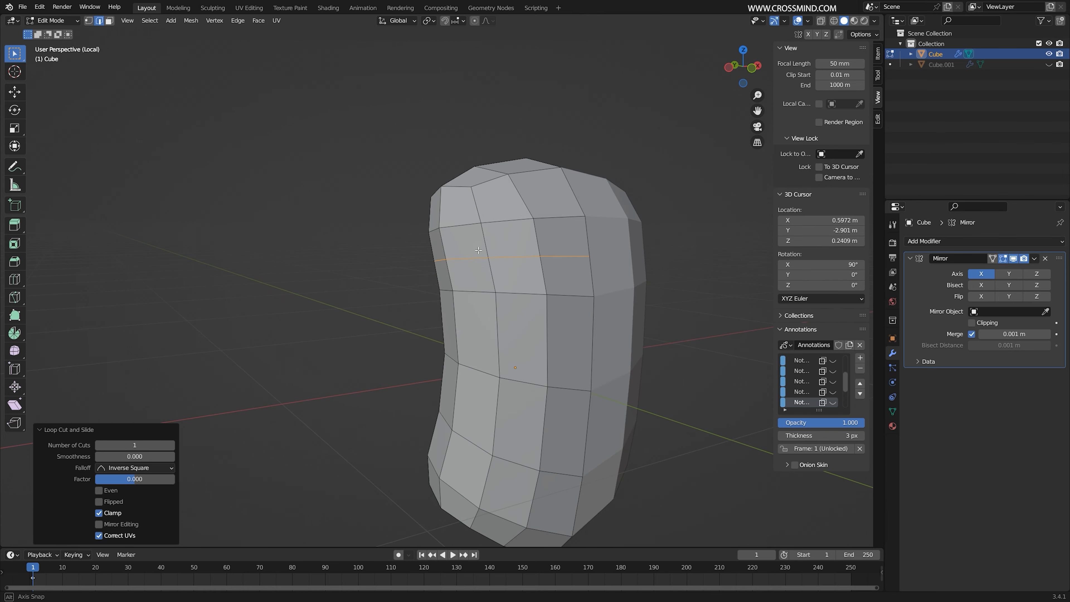
pyautogui.keyDown('alt'); pyautogui.click(522, 291); pyautogui.keyUp('alt')
pyautogui.press('g')
pyautogui.press('g')
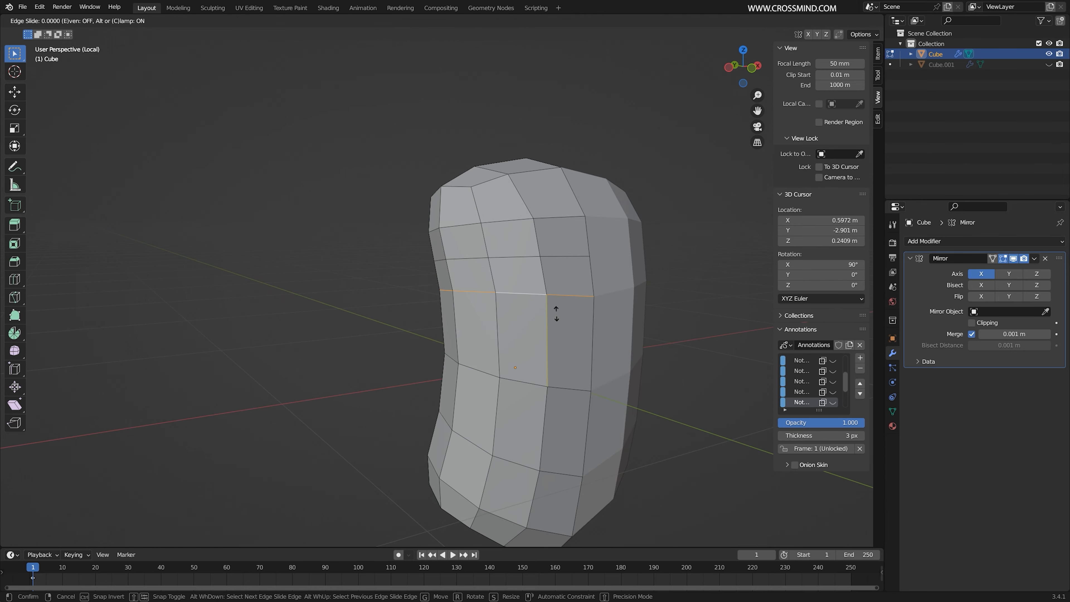
pyautogui.click(566, 306)
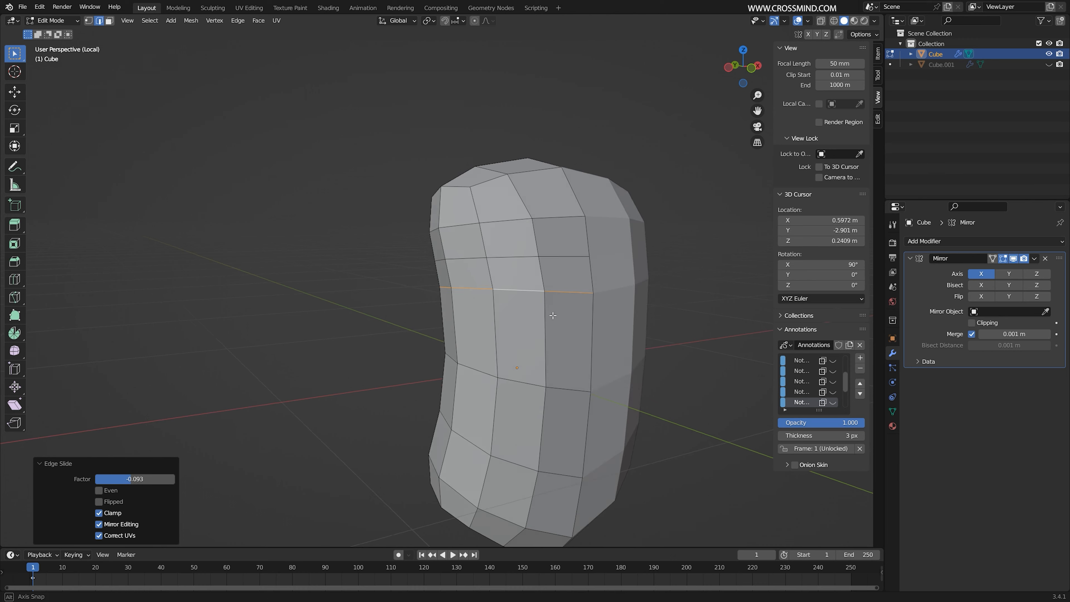
# Edge-slide the horizontal loop at the middle of the torso slightly upward, by a factor of about -0.112
pyautogui.moveTo(566, 306); pyautogui.dragTo(529, 358, button='middle')
pyautogui.click(529, 340)
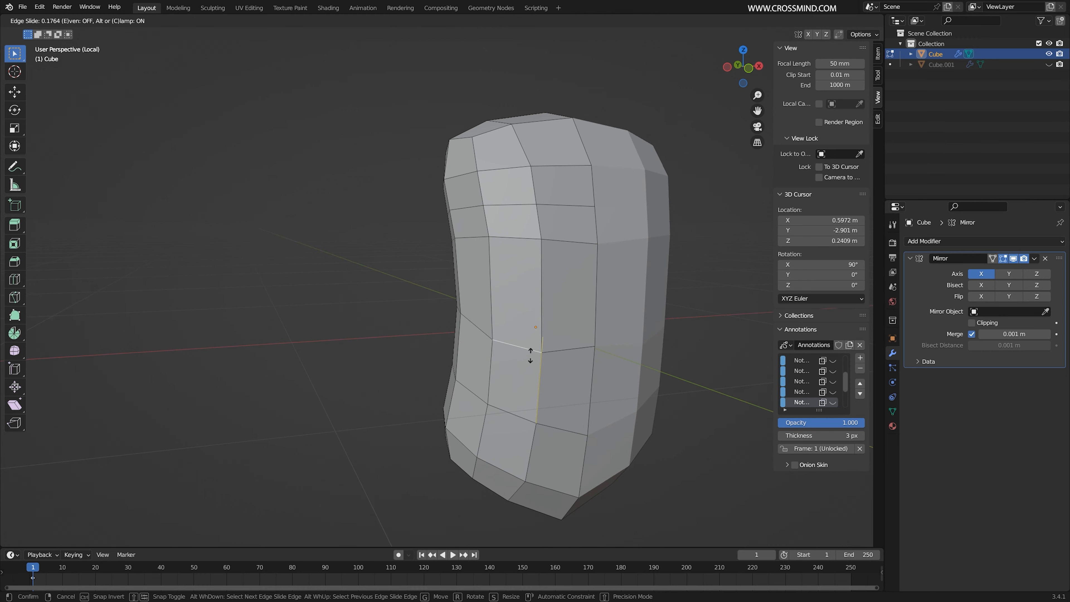
pyautogui.keyDown('alt'); pyautogui.click(530, 350); pyautogui.keyUp('alt')
pyautogui.press('g')
pyautogui.press('g')
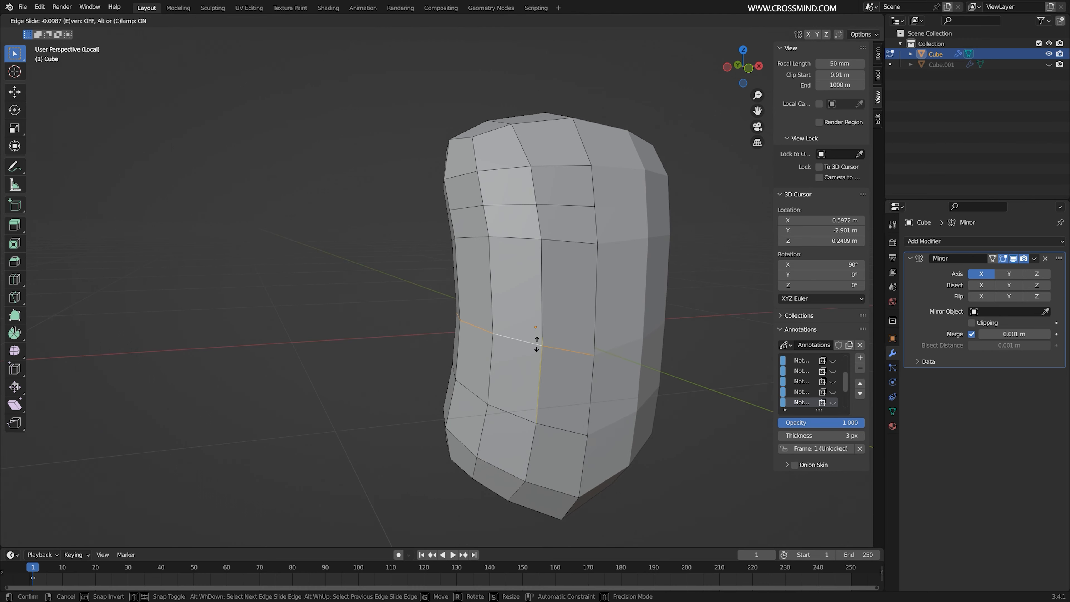
pyautogui.click(527, 316)
pyautogui.moveTo(527, 317); pyautogui.dragTo(565, 312, button='middle')
pyautogui.moveTo(566, 312); pyautogui.dragTo(480, 290, button='middle')
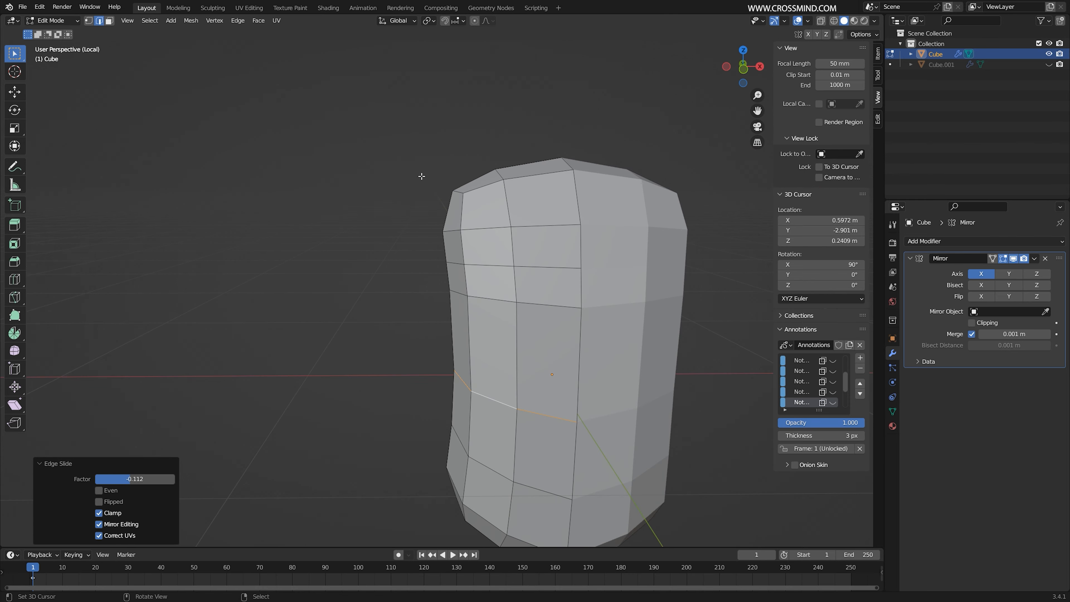
pyautogui.moveTo(336, 104); pyautogui.dragTo(617, 348)
pyautogui.press('z')
pyautogui.click(531, 349)
pyautogui.click(504, 277)
pyautogui.moveTo(509, 283); pyautogui.dragTo(487, 282, button='middle')
pyautogui.press('b')
pyautogui.moveTo(368, 113); pyautogui.dragTo(568, 301)
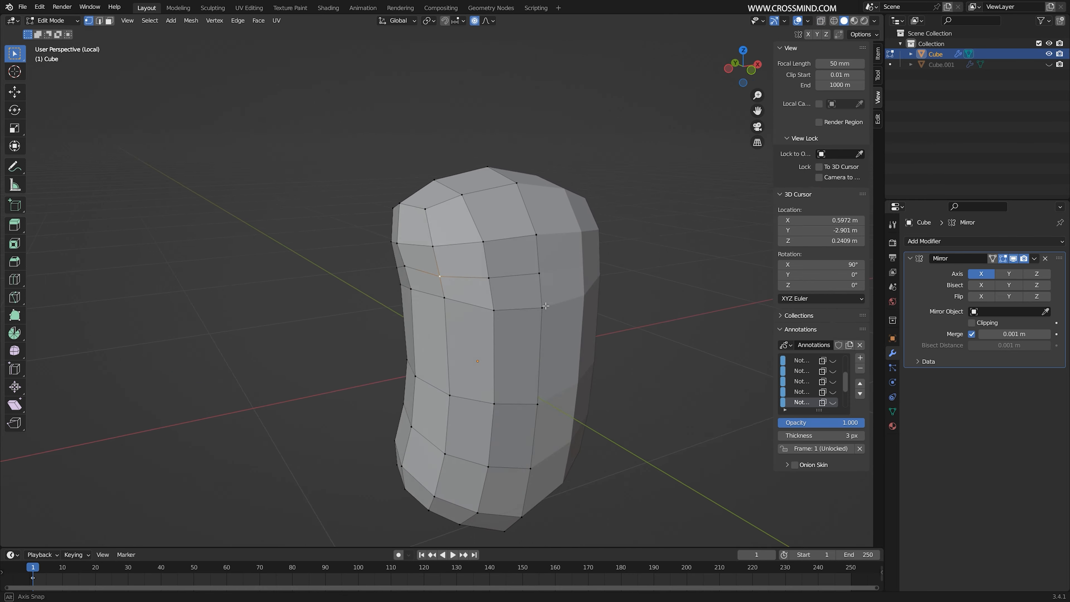
pyautogui.moveTo(429, 269)
pyautogui.mouseDown(button='middle')
pyautogui.moveTo(414, 266)
pyautogui.moveTo(463, 256)
pyautogui.mouseUp(button='middle')
# With proportional editing off, vertex-slide the outer side vertices of the new loop and the loop below upward, the latter by about 0.322
pyautogui.click(362, 288)
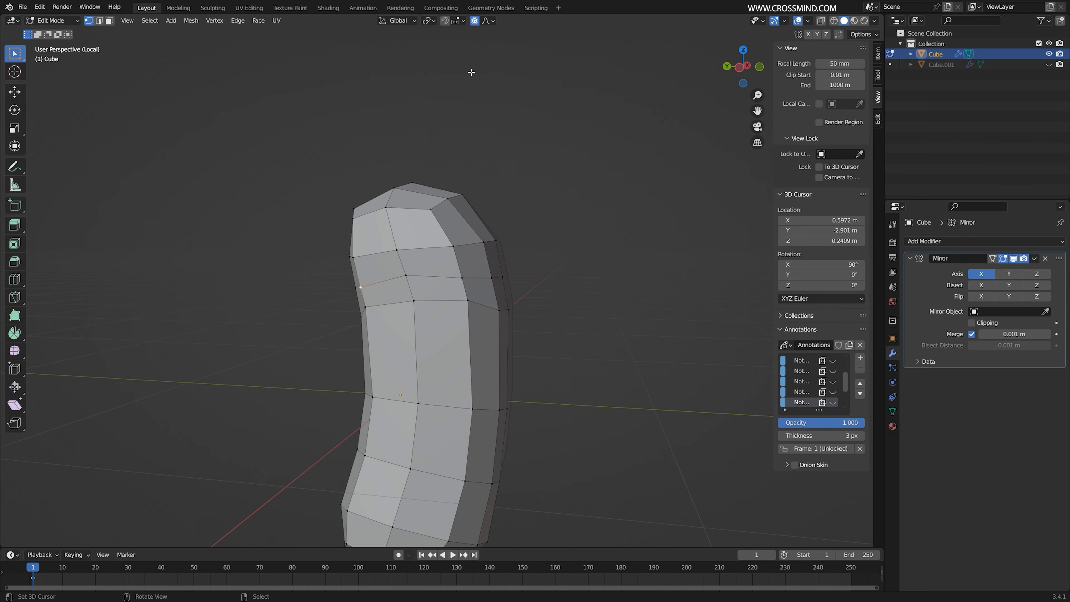
pyautogui.click(475, 22)
pyautogui.hotkey('shift', 'v')
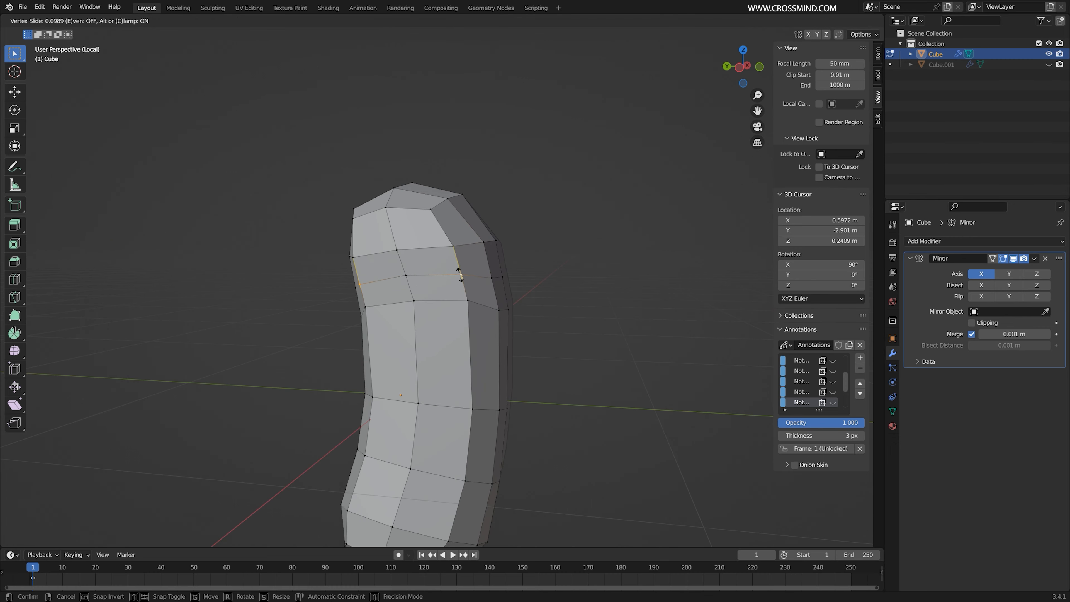
pyautogui.click(460, 271)
pyautogui.click(366, 308)
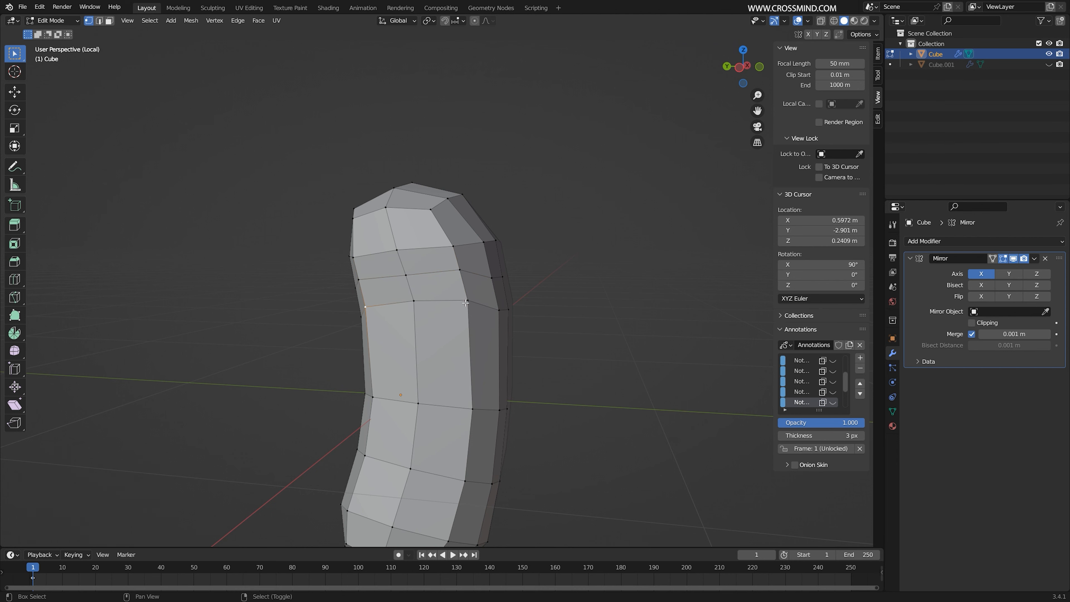
pyautogui.hotkey('shift', 'v')
pyautogui.click(461, 291)
pyautogui.keyDown('shift'); pyautogui.moveTo(487, 316); pyautogui.dragTo(532, 341, button='middle'); pyautogui.keyUp('shift')
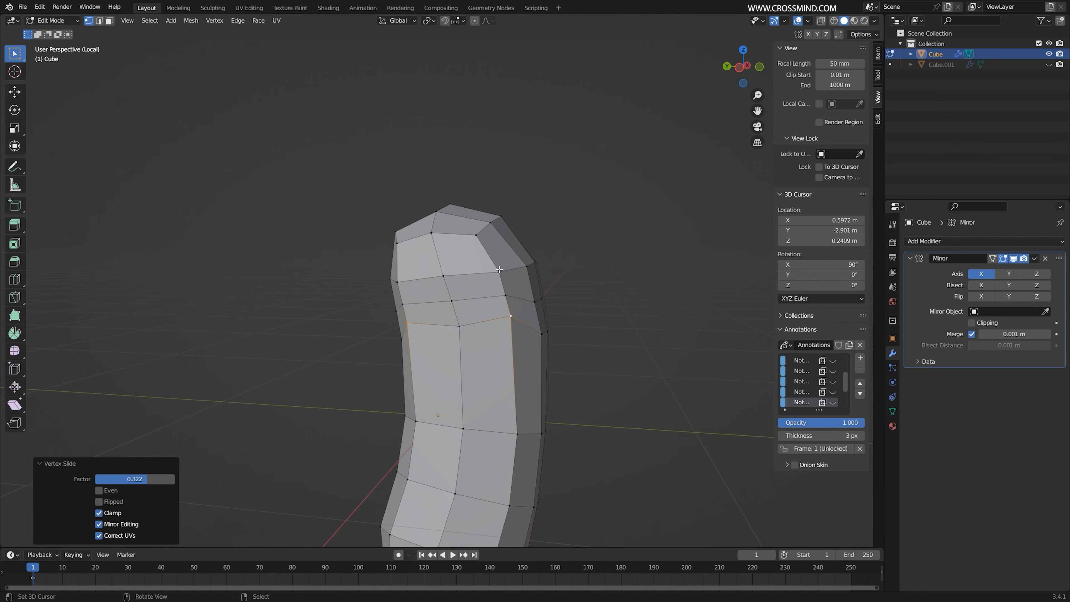
# Edge-slide the three side vertices of the loop above the new cut slightly upward toward the shoulder
pyautogui.rightClick(501, 269)
pyautogui.press('g')
pyautogui.press('g')
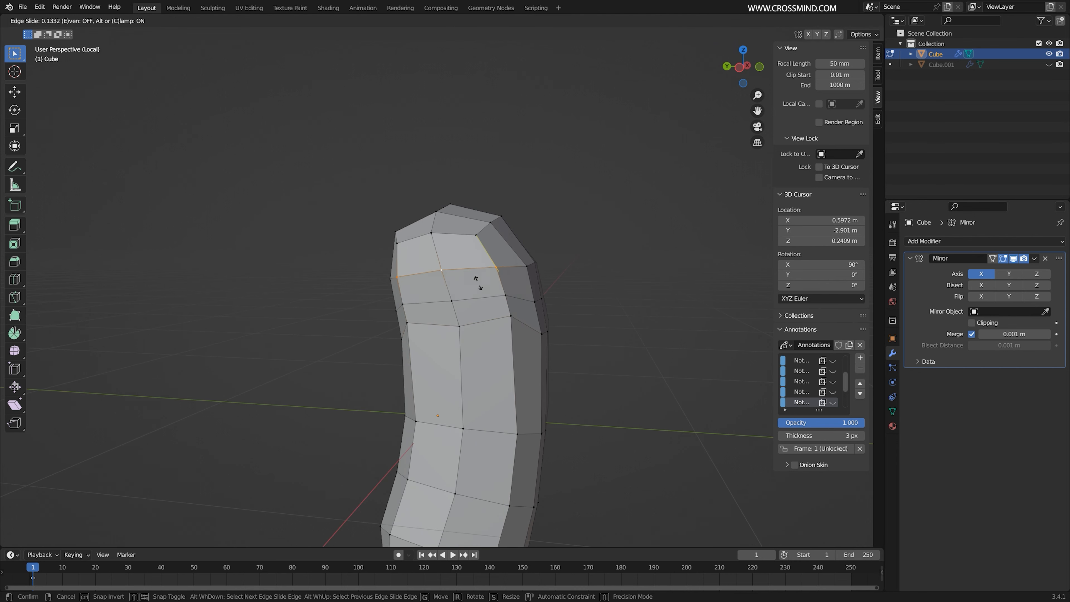
pyautogui.click(479, 287)
pyautogui.moveTo(479, 287); pyautogui.dragTo(401, 303, button='middle')
# Edge-slide the three side vertices of the newly cut loop upward by a factor of about -0.137
pyautogui.rightClick(486, 301)
pyautogui.keyDown('shift'); pyautogui.rightClick(443, 301); pyautogui.keyUp('shift')
pyautogui.keyDown('shift'); pyautogui.rightClick(427, 304); pyautogui.keyUp('shift')
pyautogui.press('g')
pyautogui.press('g')
pyautogui.click(585, 297)
pyautogui.keyDown('shift'); pyautogui.moveTo(585, 296); pyautogui.dragTo(532, 254, button='middle'); pyautogui.keyUp('shift')
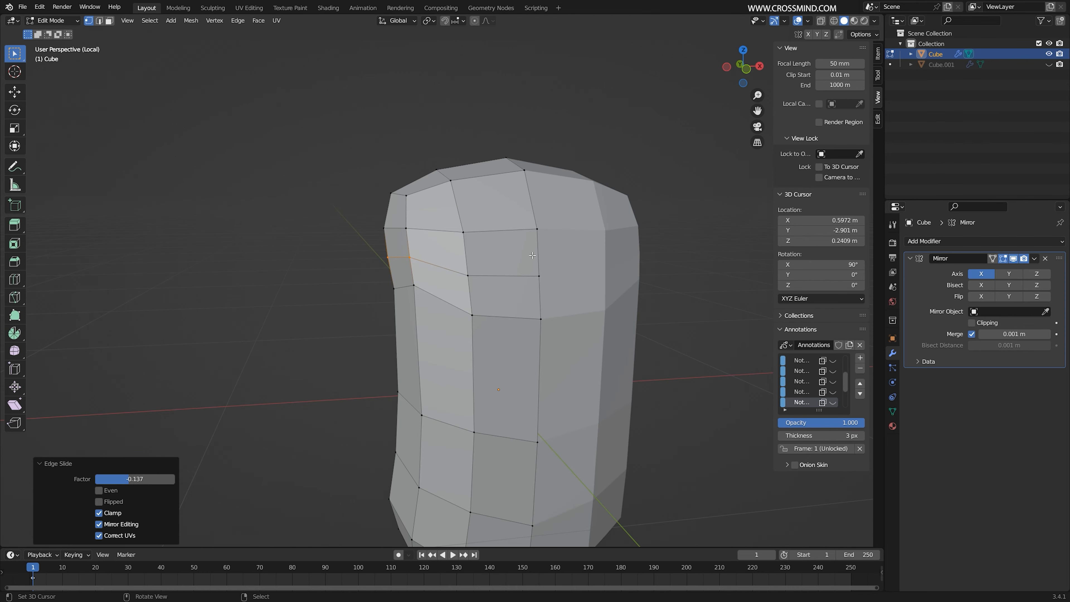
pyautogui.keyDown('ctrl'); pyautogui.moveTo(611, 301); pyautogui.dragTo(459, 314, button='middle'); pyautogui.keyUp('ctrl')
pyautogui.keyDown('shift'); pyautogui.moveTo(432, 154); pyautogui.dragTo(439, 125, button='middle'); pyautogui.keyUp('shift')
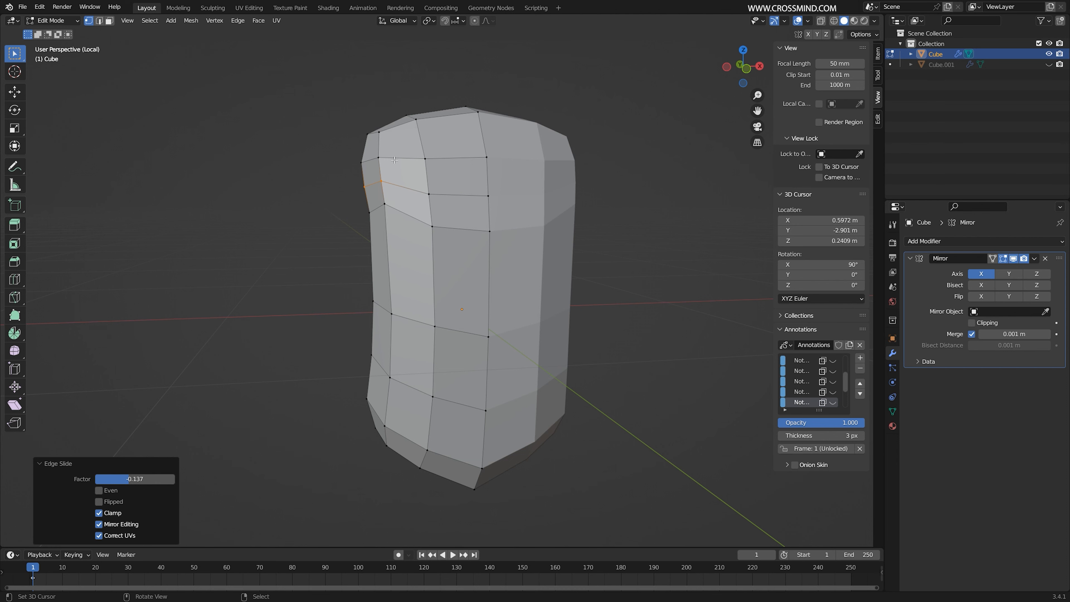
# Select the block of six faces on the upper side of the torso where the arm joins
pyautogui.moveTo(391, 190); pyautogui.dragTo(453, 219, button='middle')
pyautogui.press('3')
pyautogui.scroll(3, 447, 190)
pyautogui.rightClick(436, 220)
pyautogui.rightClick(314, 236)
pyautogui.keyDown('shift'); pyautogui.rightClick(370, 236); pyautogui.keyUp('shift')
pyautogui.keyDown('shift'); pyautogui.rightClick(373, 280); pyautogui.keyUp('shift')
pyautogui.keyDown('shift'); pyautogui.rightClick(396, 322); pyautogui.keyUp('shift')
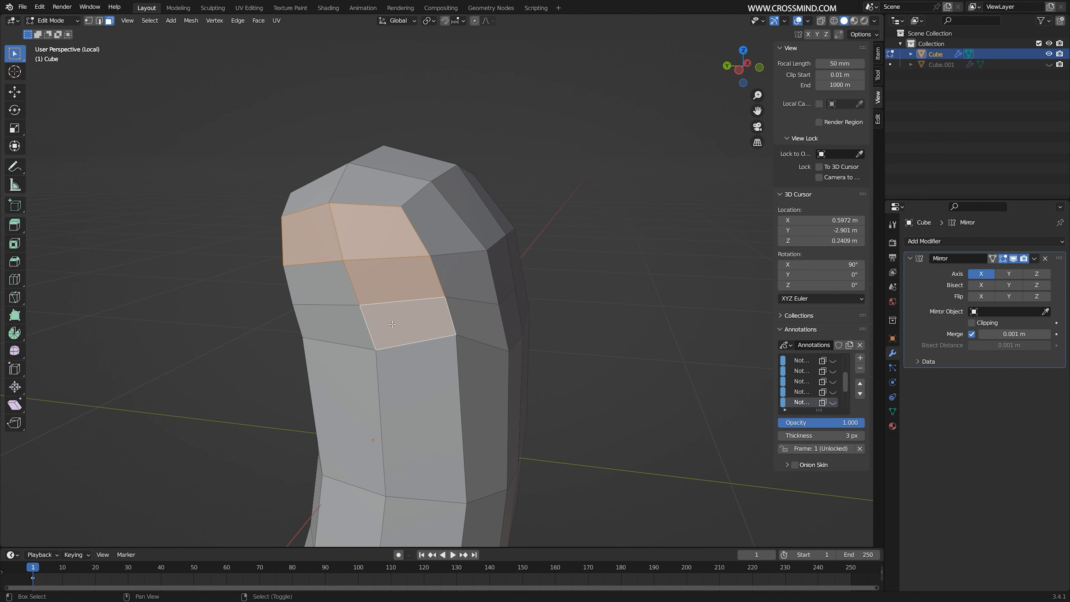
pyautogui.keyDown('shift'); pyautogui.rightClick(336, 324); pyautogui.keyUp('shift')
pyautogui.keyDown('shift'); pyautogui.rightClick(321, 284); pyautogui.keyUp('shift')
# Edge-slide the vertical loop on the torso's front outward toward the arm side by a factor of about -0.284
pyautogui.moveTo(321, 285); pyautogui.dragTo(287, 294, button='middle')
pyautogui.press('1')
pyautogui.moveTo(422, 240); pyautogui.dragTo(366, 215, button='middle')
pyautogui.moveTo(479, 306); pyautogui.dragTo(381, 304, button='middle')
pyautogui.press('2')
pyautogui.keyDown('alt'); pyautogui.rightClick(474, 282); pyautogui.keyUp('alt')
pyautogui.press('g')
pyautogui.press('g')
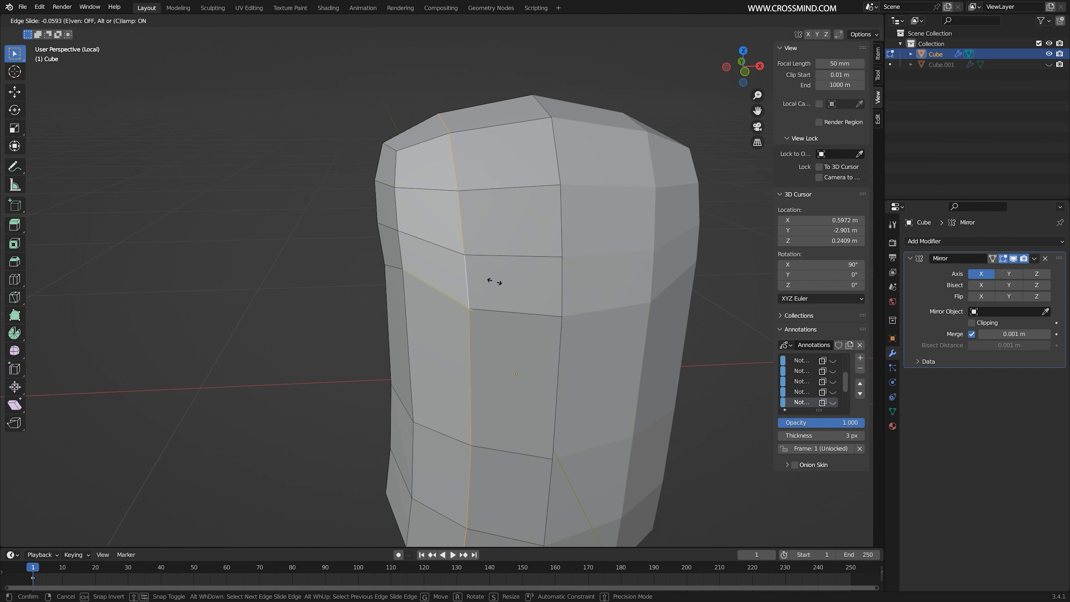
pyautogui.click(473, 281)
# Add one centred vertical loop cut between the outward-moved front loop and the mirror centre line
pyautogui.hotkey('ctrl', 'r')
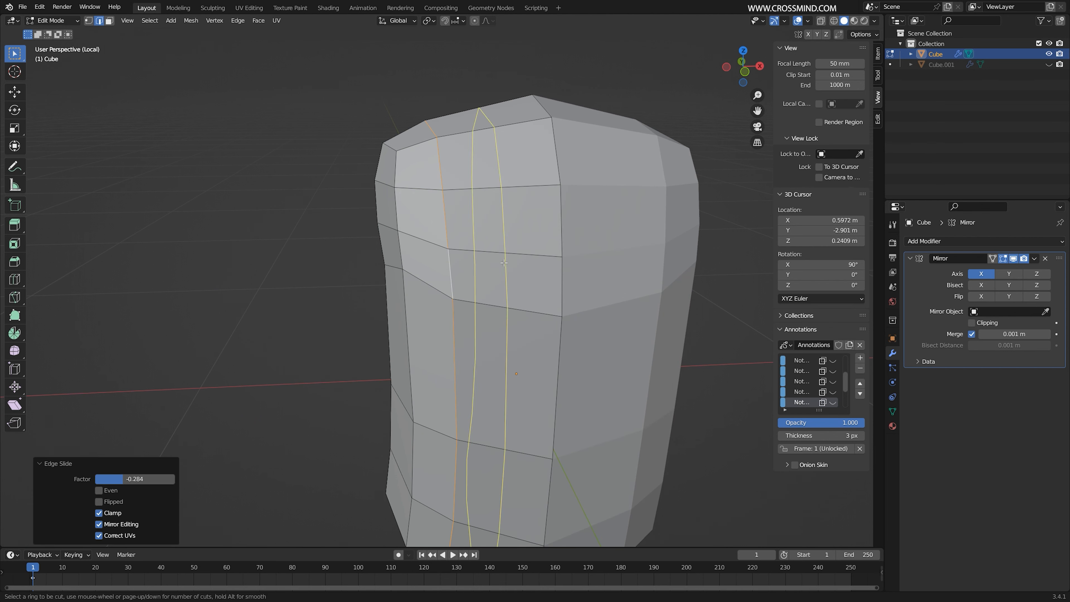
pyautogui.click(505, 264)
pyautogui.rightClick(504, 263)
pyautogui.rightClick(504, 263)
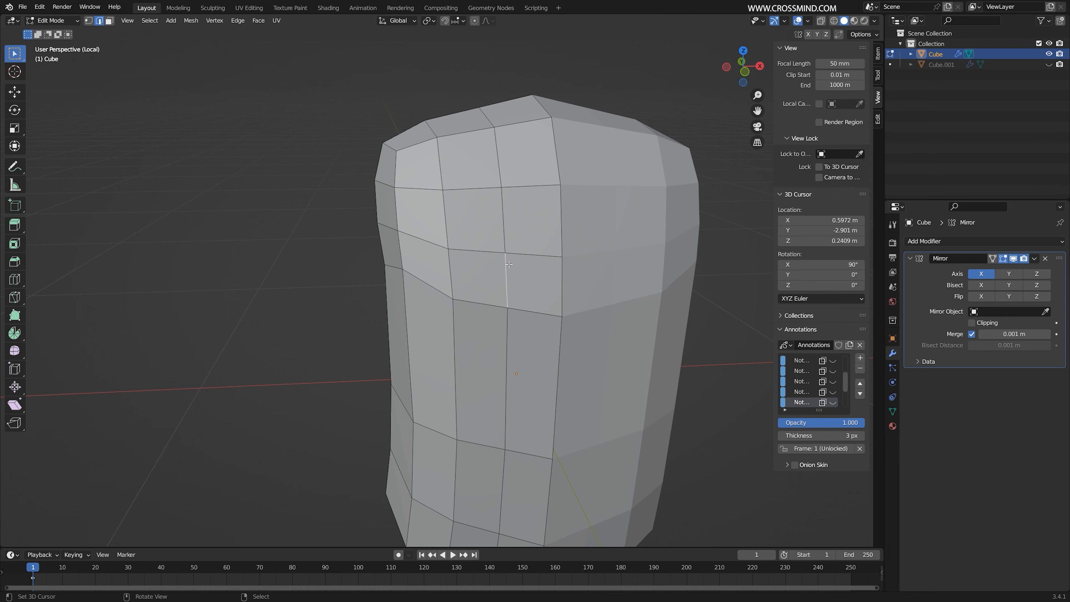
pyautogui.moveTo(506, 198); pyautogui.dragTo(432, 248, button='middle')
pyautogui.scroll(-2, 578, 253)
# Add one centred horizontal loop cut through the tall row of faces at the torso's midsection
pyautogui.keyDown('shift'); pyautogui.moveTo(563, 241); pyautogui.dragTo(567, 211, button='middle'); pyautogui.keyUp('shift')
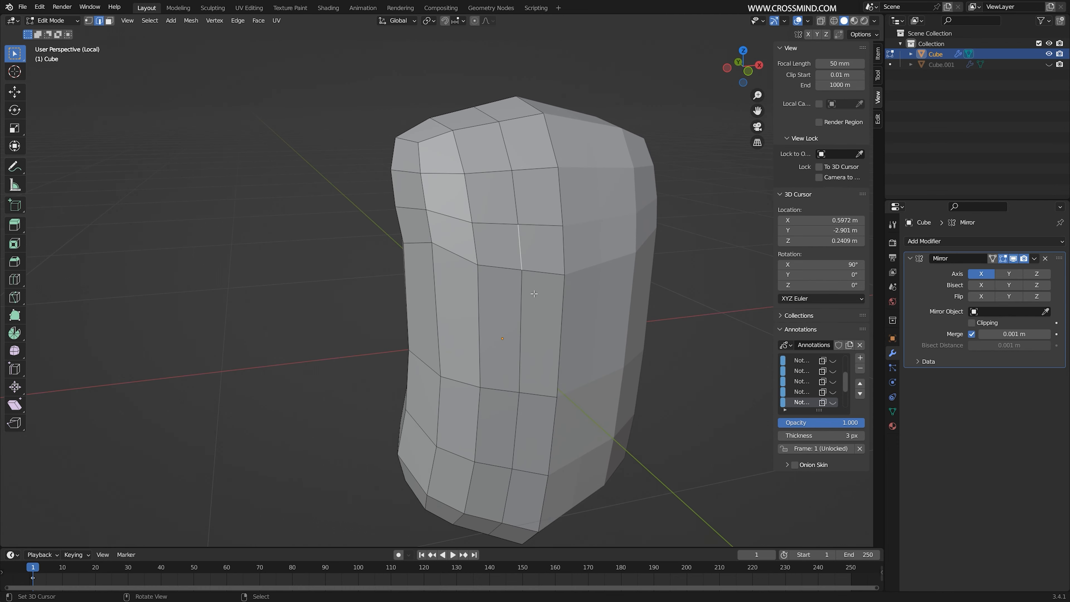
pyautogui.hotkey('ctrl', 'r')
pyautogui.click(523, 331)
pyautogui.rightClick(522, 332)
pyautogui.moveTo(523, 331)
pyautogui.mouseDown(button='middle')
pyautogui.moveTo(497, 303)
pyautogui.moveTo(526, 278)
pyautogui.moveTo(522, 268)
pyautogui.moveTo(518, 320)
pyautogui.mouseUp(button='middle')
pyautogui.scroll(2, 518, 320)
pyautogui.moveTo(486, 247); pyautogui.dragTo(454, 224, button='middle')
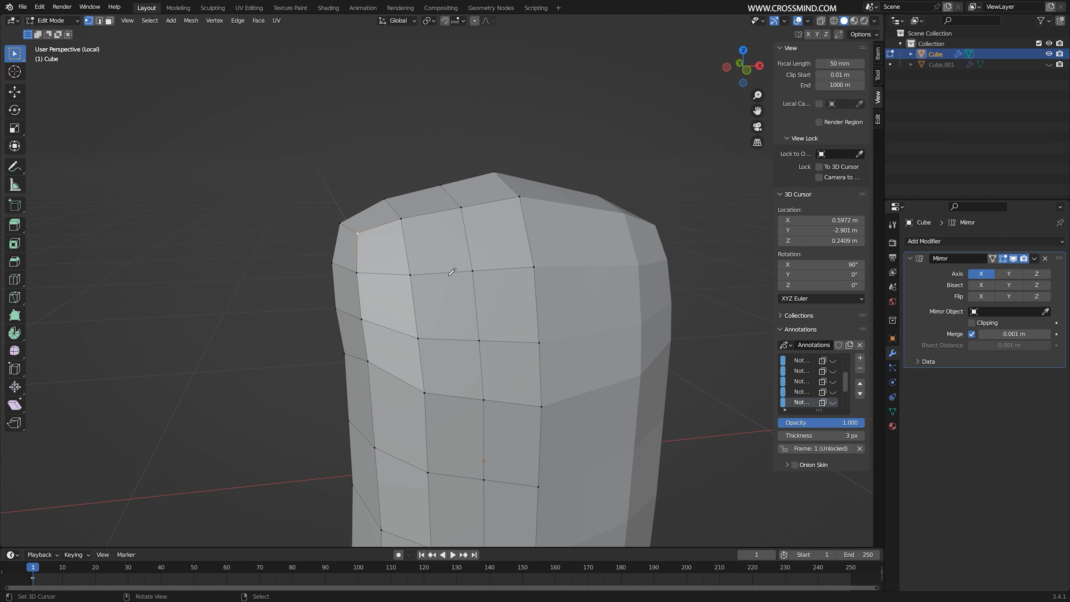
# Add a new annotation layer and sketch three curved edge-flow lines across the upper chest in front wireframe view
pyautogui.click(859, 357)
pyautogui.press('KP_1')
pyautogui.press('z')
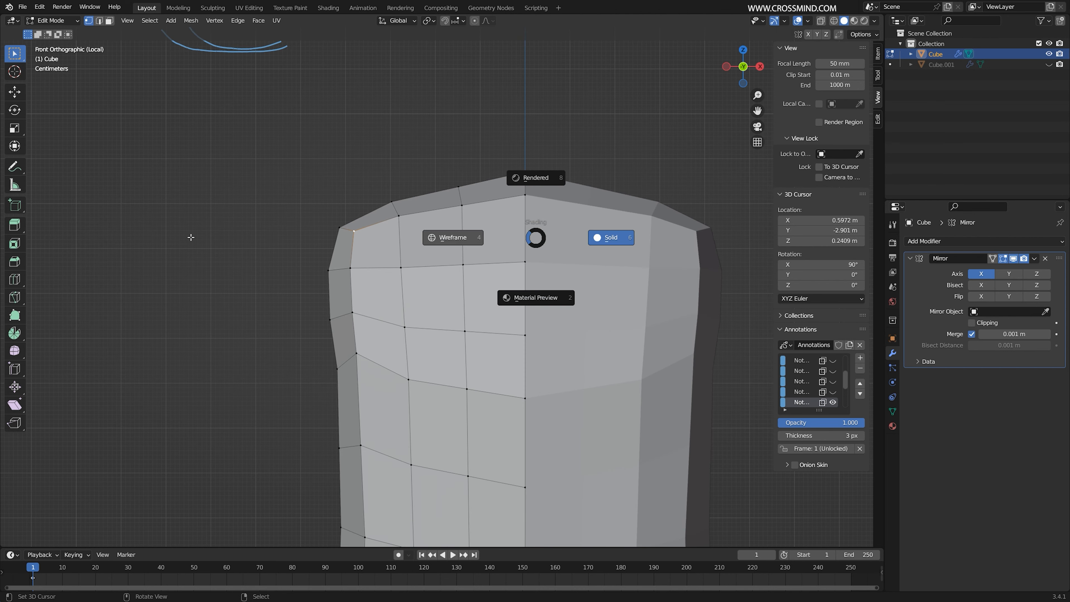
pyautogui.click(485, 268)
pyautogui.moveTo(526, 249)
pyautogui.mouseDown()
pyautogui.moveTo(445, 249)
pyautogui.moveTo(333, 222)
pyautogui.moveTo(328, 208)
pyautogui.mouseUp()
pyautogui.moveTo(493, 298); pyautogui.dragTo(336, 238)
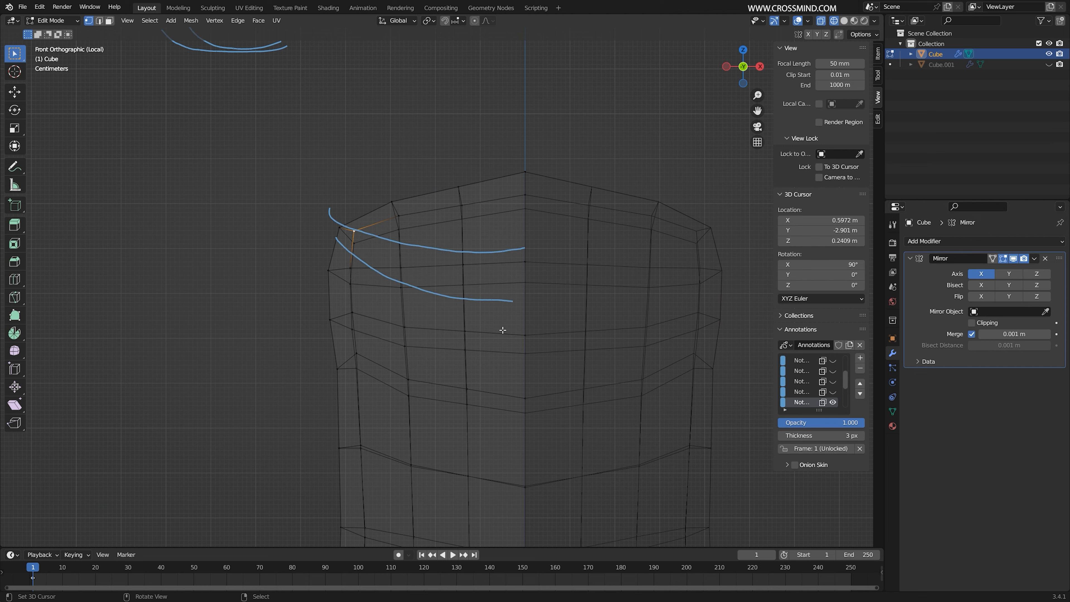
pyautogui.moveTo(523, 330)
pyautogui.mouseDown()
pyautogui.moveTo(421, 319)
pyautogui.moveTo(333, 268)
pyautogui.mouseUp()
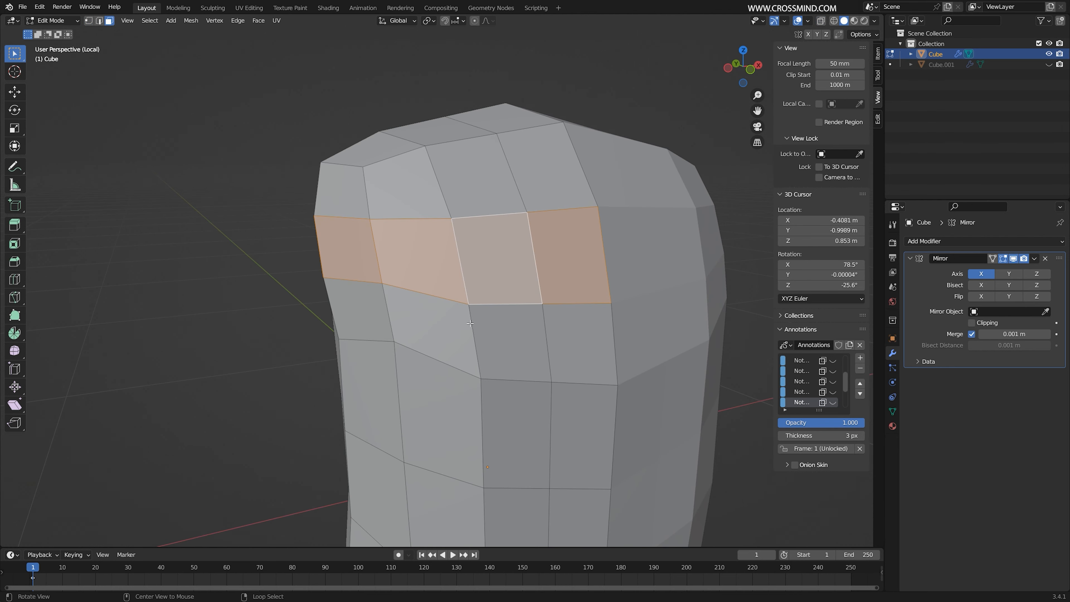
# Select the horizontal face loops across the upper torso one after another to check how they run
pyautogui.keyDown('alt'); pyautogui.click(497, 324); pyautogui.keyUp('alt')
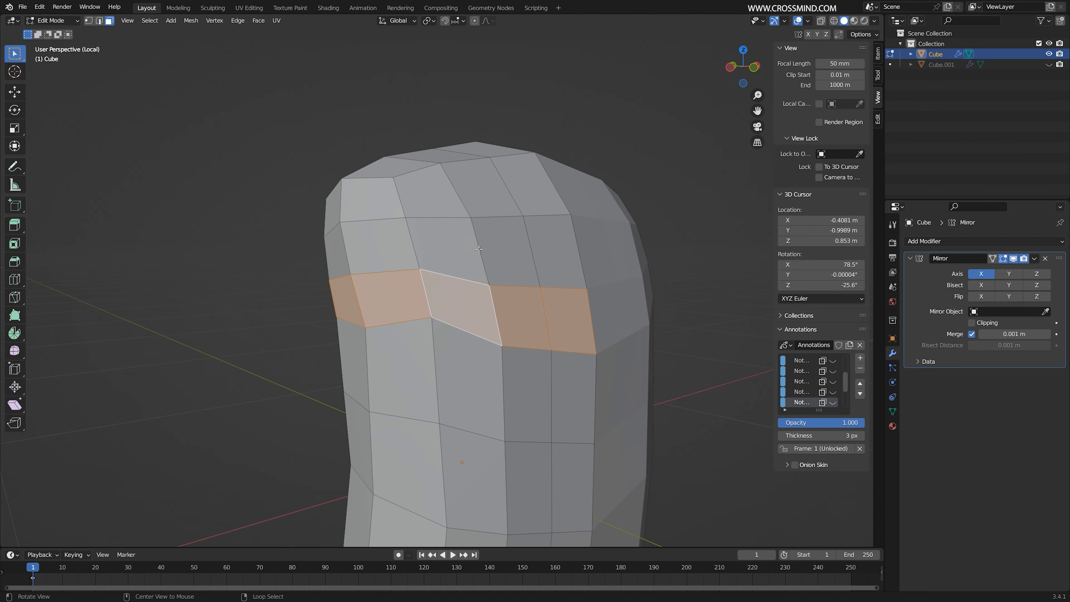
pyautogui.keyDown('alt'); pyautogui.click(479, 249); pyautogui.keyUp('alt')
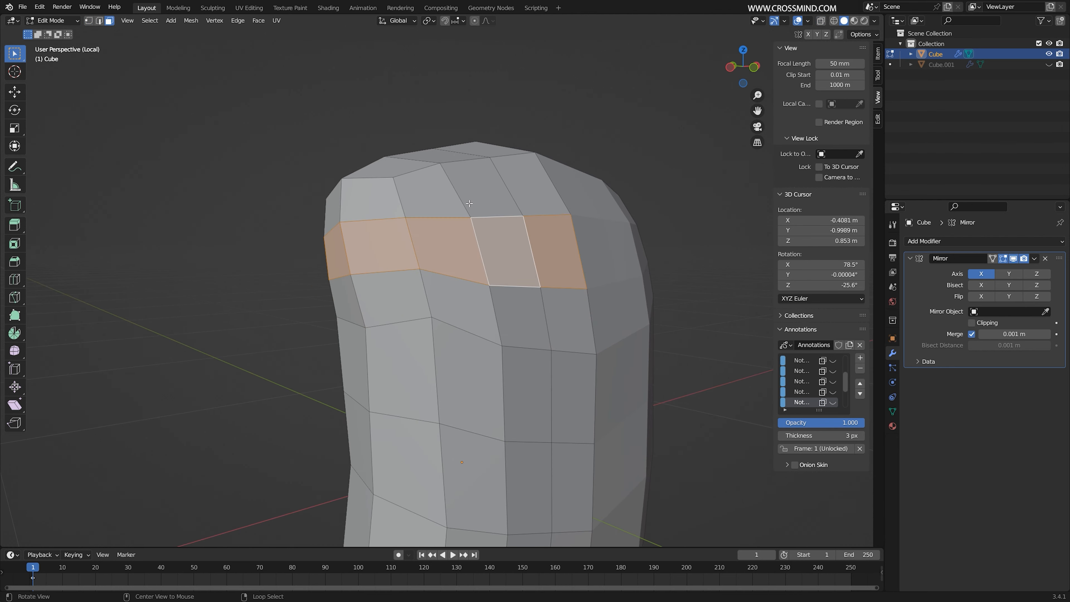
pyautogui.keyDown('alt'); pyautogui.click(466, 203); pyautogui.keyUp('alt')
pyautogui.moveTo(465, 203); pyautogui.dragTo(556, 208, button='middle')
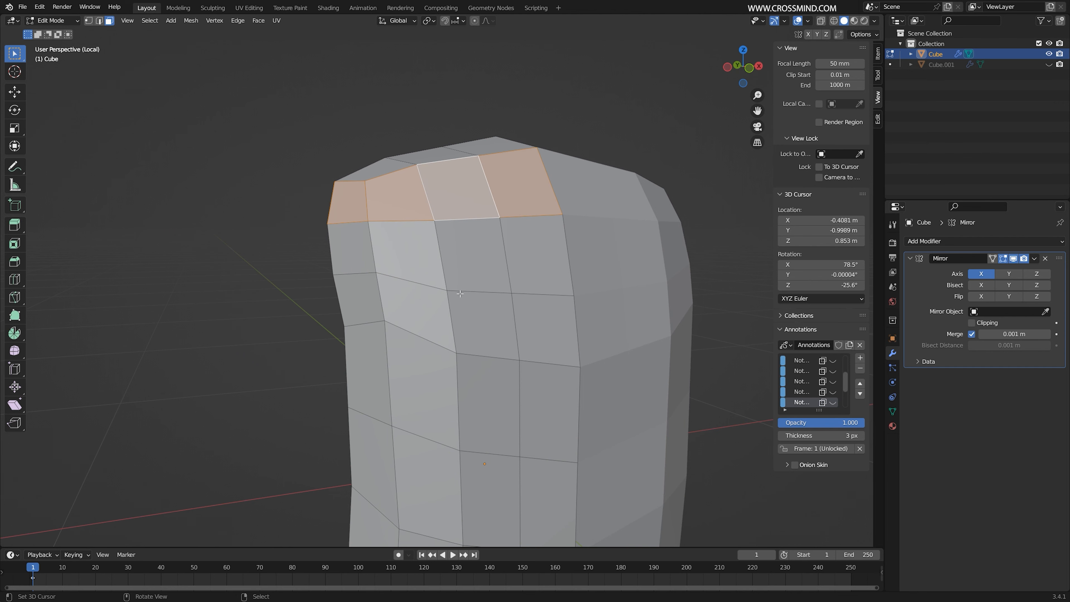
pyautogui.moveTo(399, 311); pyautogui.dragTo(544, 226, button='middle')
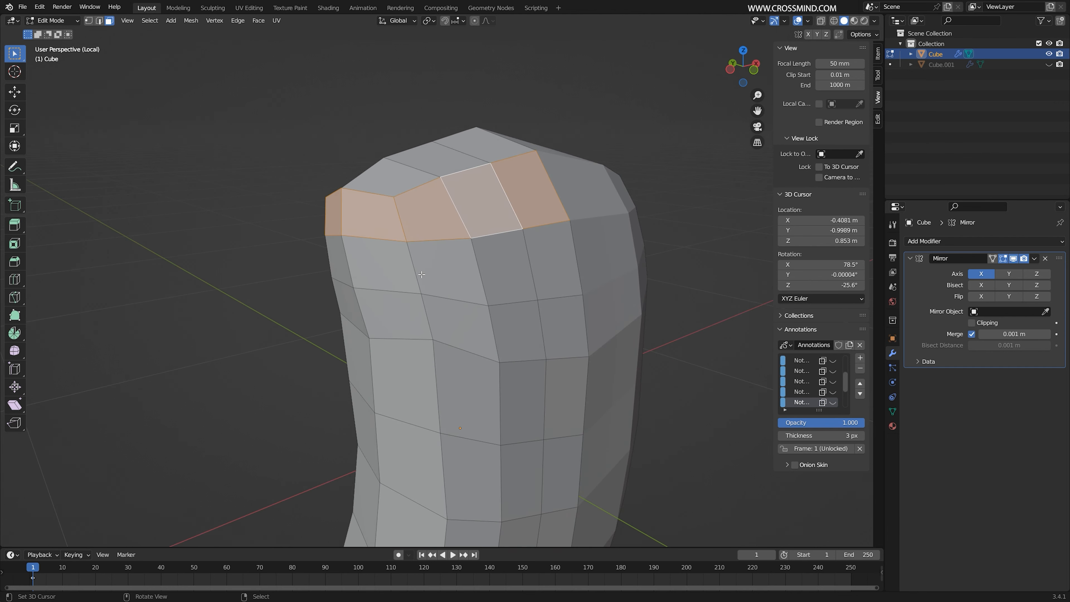
# Extrude the block of six faces on the torso's upper arm side outward and scale it to 0.797
pyautogui.moveTo(422, 275); pyautogui.dragTo(421, 263, button='middle')
pyautogui.click(355, 224)
pyautogui.keyDown('shift'); pyautogui.click(366, 274); pyautogui.keyUp('shift')
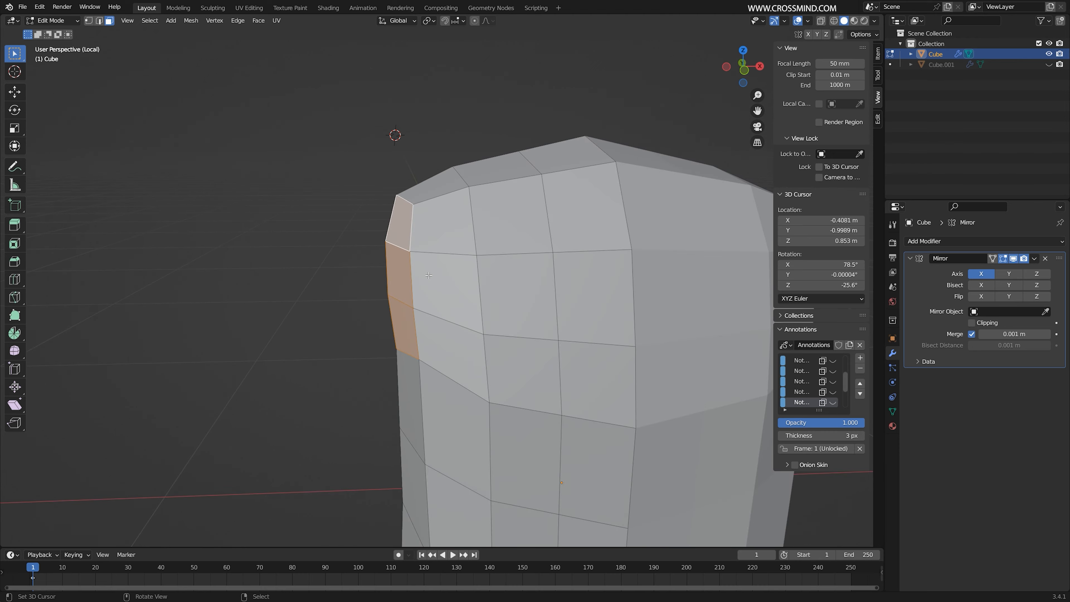
pyautogui.moveTo(364, 269); pyautogui.dragTo(525, 240, button='middle')
pyautogui.press('n')
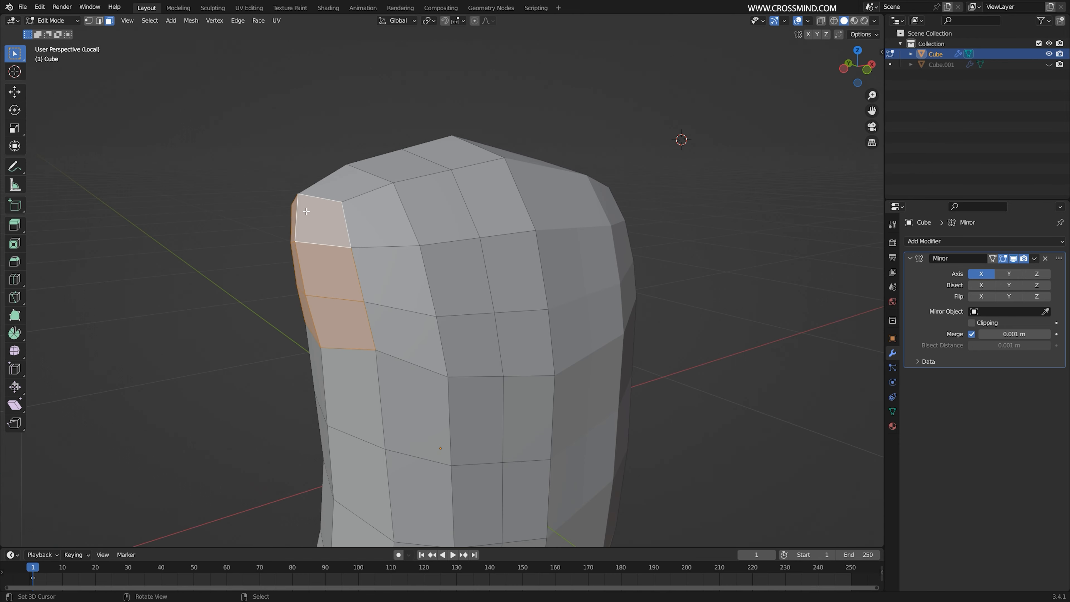
pyautogui.keyDown('shift'); pyautogui.moveTo(347, 295); pyautogui.dragTo(557, 258, button='middle'); pyautogui.keyUp('shift')
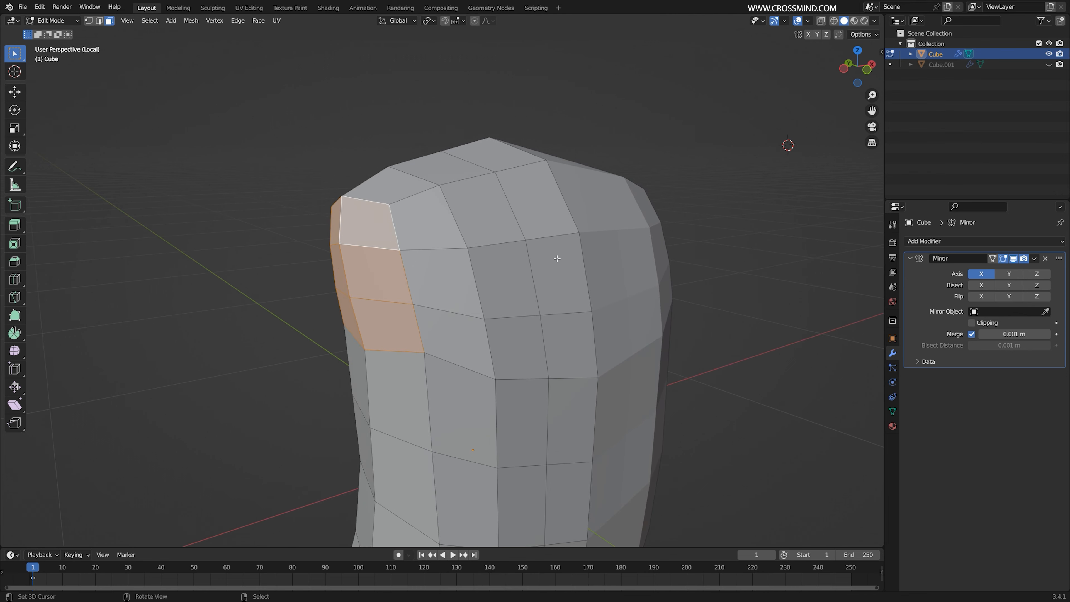
pyautogui.moveTo(365, 297)
pyautogui.mouseDown(button='middle')
pyautogui.moveTo(480, 308)
pyautogui.moveTo(350, 302)
pyautogui.moveTo(364, 311)
pyautogui.mouseUp(button='middle')
pyautogui.press('e')
pyautogui.click(373, 313)
pyautogui.press('s')
pyautogui.click(462, 313)
# Move the extruded shoulder faces outward and slightly up in front view and rotate them to follow the shoulder's slope
pyautogui.press('KP_5')
pyautogui.scroll(1, 343, 305)
pyautogui.press('g')
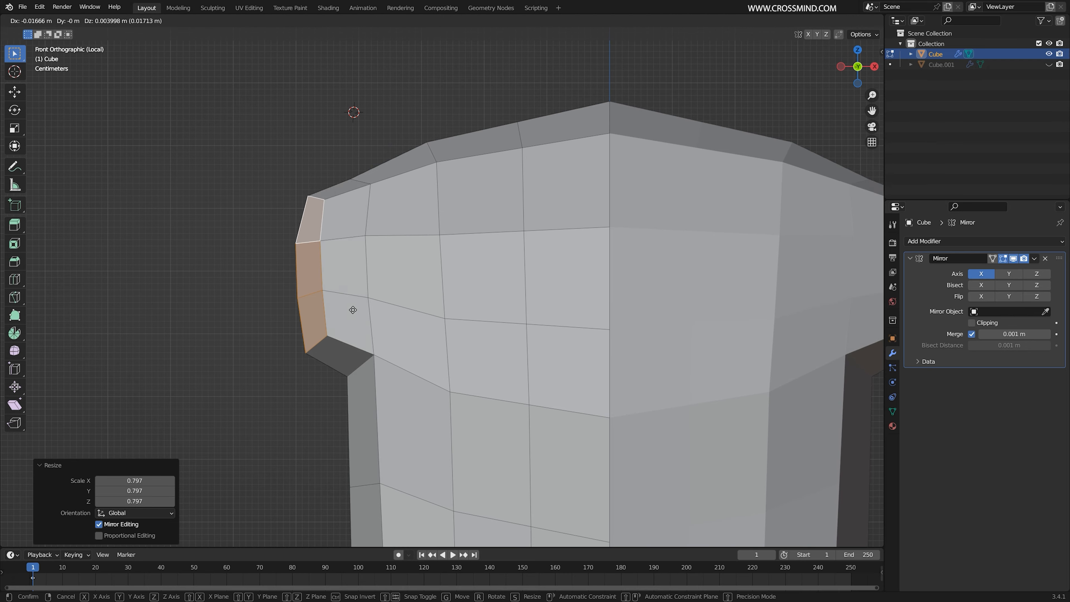
pyautogui.click(343, 303)
pyautogui.press('r')
pyautogui.click(390, 290)
pyautogui.press('g')
pyautogui.click(379, 287)
pyautogui.press('r')
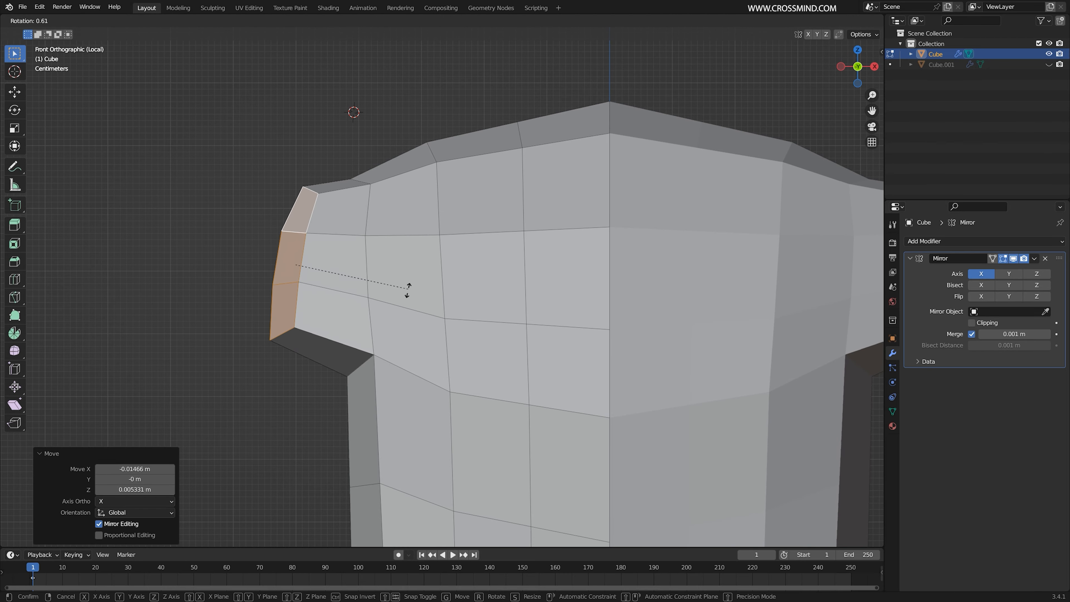
pyautogui.click(406, 294)
pyautogui.press('g')
pyautogui.click(409, 296)
pyautogui.press('g')
pyautogui.click(413, 295)
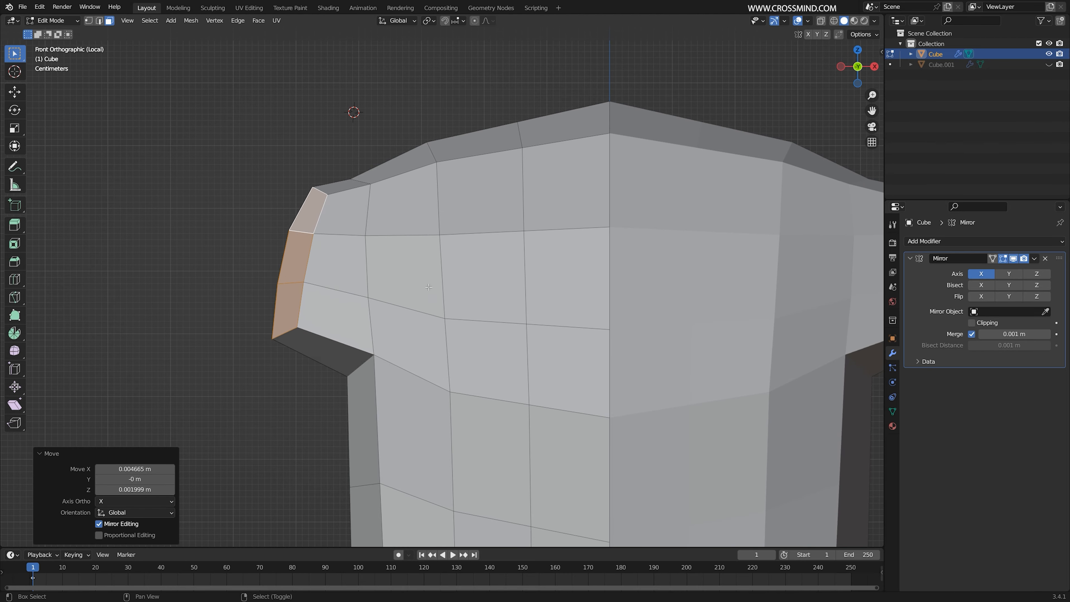
# Scale the extruded shoulder faces again
pyautogui.moveTo(413, 294)
pyautogui.mouseDown(button='middle')
pyautogui.moveTo(547, 270)
pyautogui.moveTo(452, 268)
pyautogui.moveTo(429, 242)
pyautogui.moveTo(410, 177)
pyautogui.moveTo(429, 222)
pyautogui.moveTo(418, 215)
pyautogui.moveTo(435, 148)
pyautogui.moveTo(393, 245)
pyautogui.moveTo(404, 238)
pyautogui.mouseUp(button='middle')
pyautogui.press('s')
pyautogui.click(537, 270)
# Merge the two upper corner vertices on the front of the extruded shoulder at their center
pyautogui.press('1')
pyautogui.click(411, 178)
pyautogui.hotkey('shift', 'z')
pyautogui.hotkey('shift', 'z')
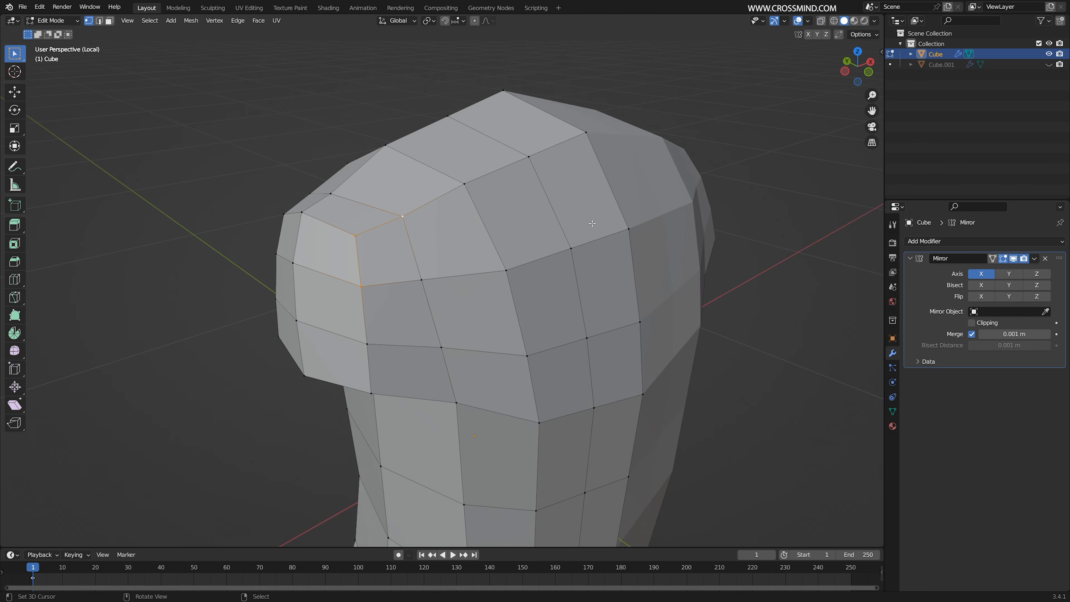
pyautogui.press('F3')
pyautogui.click(675, 242)
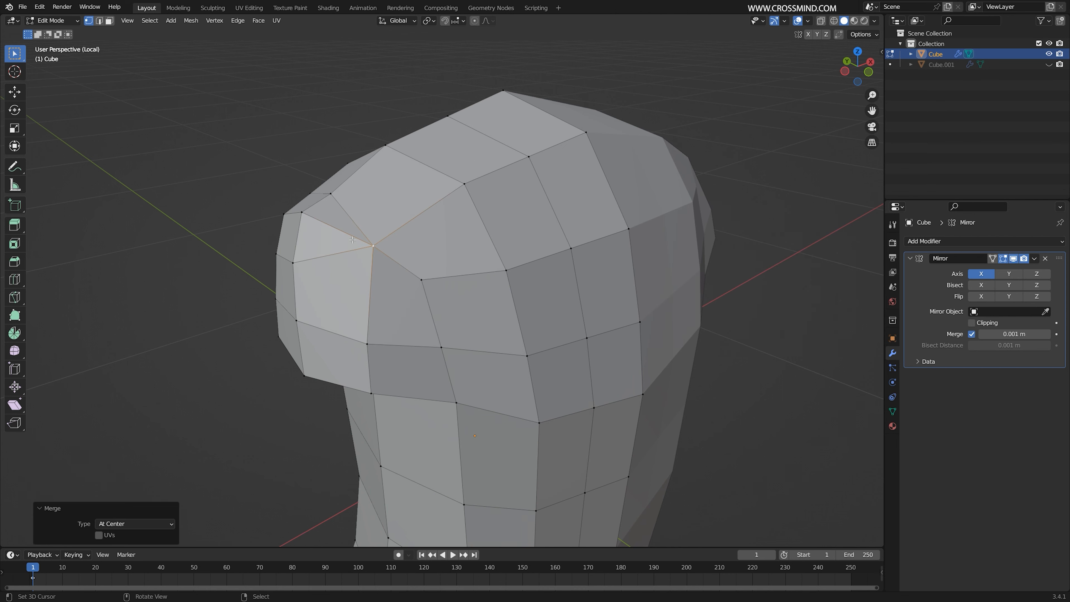
# Merge the matching pair of upper corner vertices on the back of the extruded shoulder into one vertex
pyautogui.moveTo(404, 270); pyautogui.dragTo(396, 278, button='middle')
pyautogui.keyDown('shift'); pyautogui.click(429, 208); pyautogui.keyUp('shift')
pyautogui.press('F3')
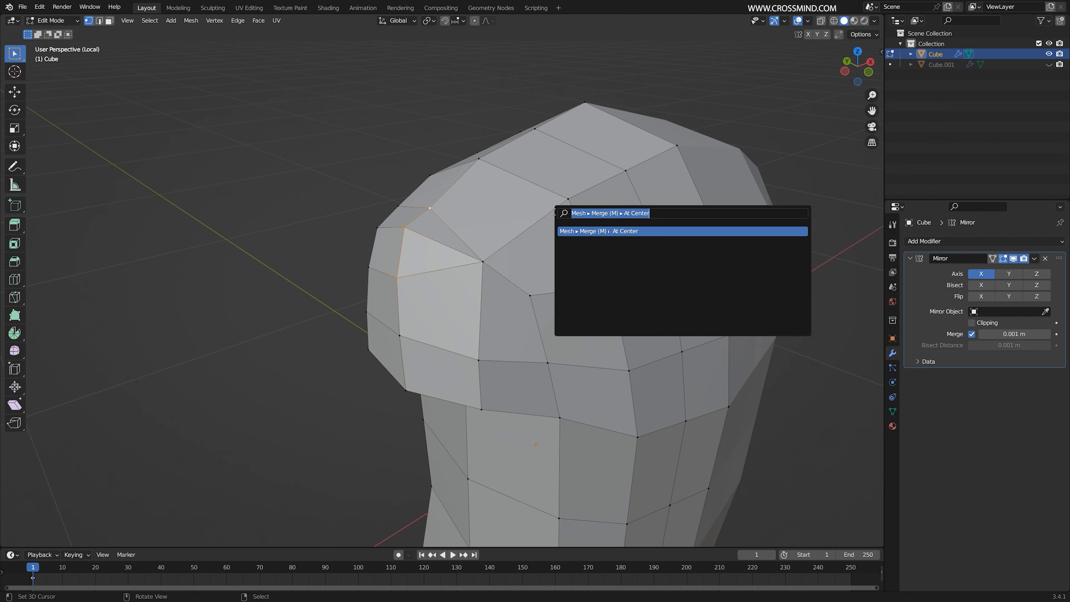
pyautogui.write('MERGE')
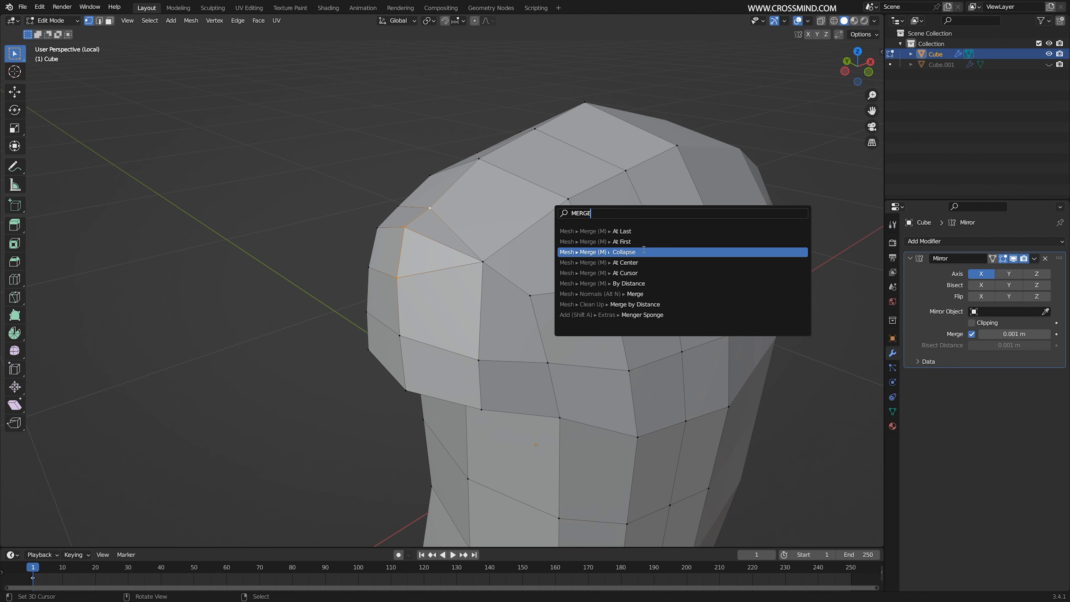
pyautogui.click(645, 252)
pyautogui.moveTo(356, 261); pyautogui.dragTo(360, 252, button='middle')
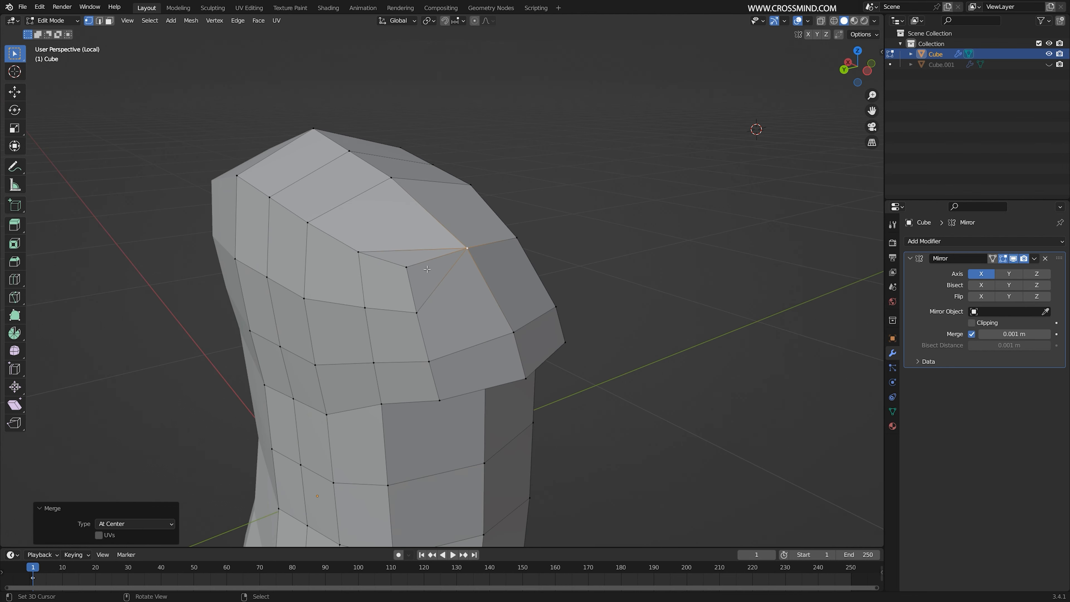
pyautogui.moveTo(425, 312); pyautogui.dragTo(559, 382, button='middle')
pyautogui.press('F3')
pyautogui.click(637, 294)
# Select the face loop running from the chest around the shoulder's lower edge to check its flow
pyautogui.press('3')
pyautogui.keyDown('alt'); pyautogui.click(559, 382); pyautogui.keyUp('alt')
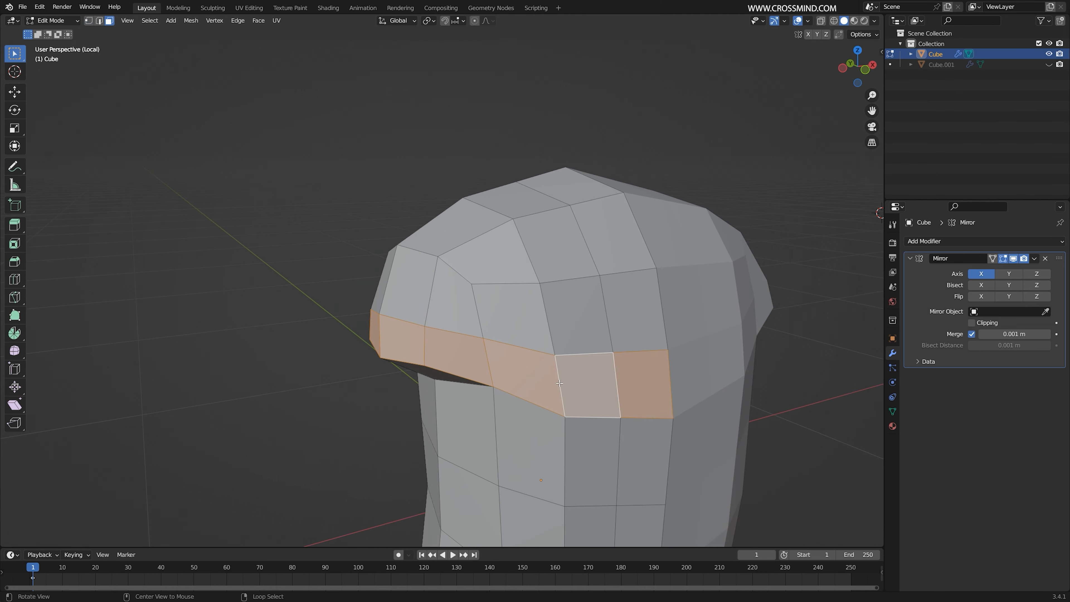
pyautogui.keyDown('shift'); pyautogui.click(545, 352); pyautogui.keyUp('shift')
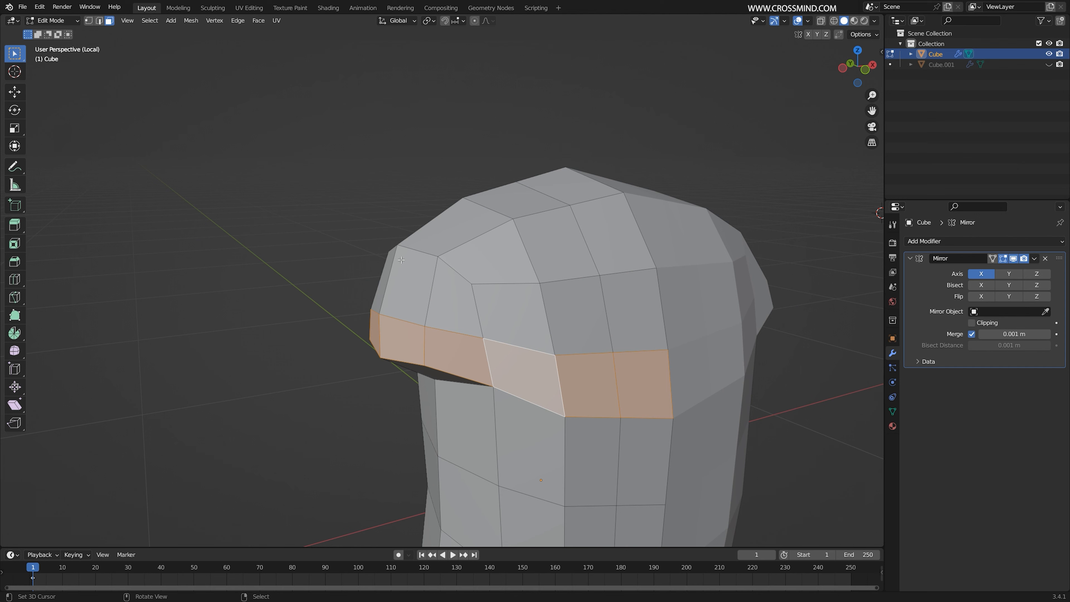
pyautogui.moveTo(568, 298); pyautogui.dragTo(546, 294, button='middle')
pyautogui.rightClick(495, 254)
# Nudge the vertices beside the merged shoulder corners, one on the front and two on the back, to even out the faces
pyautogui.press('1')
pyautogui.rightClick(469, 283)
pyautogui.press('g')
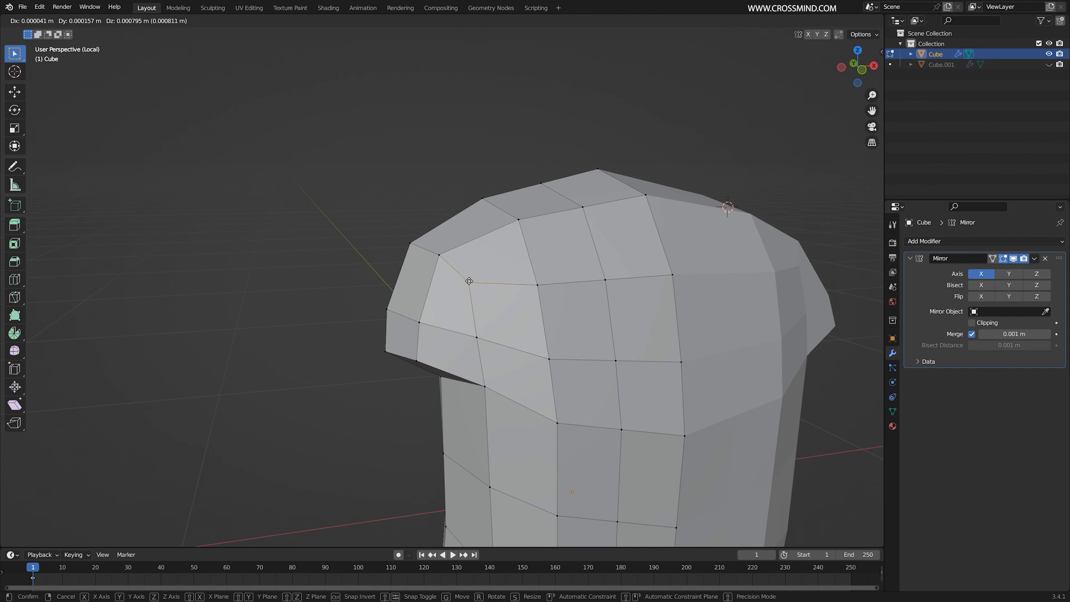
pyautogui.click(471, 280)
pyautogui.moveTo(467, 280); pyautogui.dragTo(605, 268, button='middle')
pyautogui.rightClick(441, 310)
pyautogui.press('g')
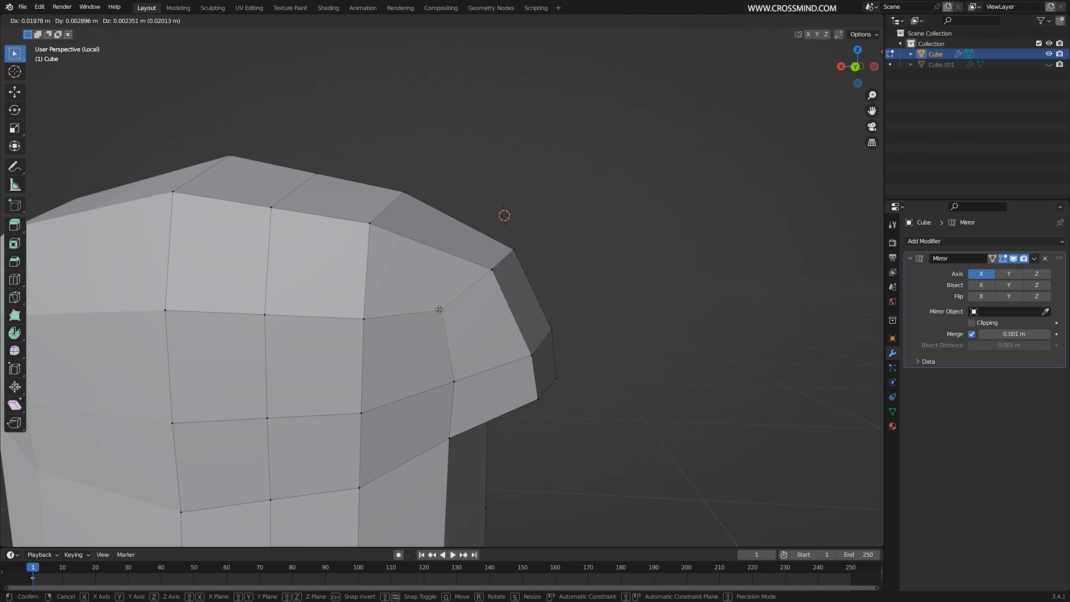
pyautogui.click(442, 310)
pyautogui.rightClick(453, 380)
pyautogui.press('g')
pyautogui.click(452, 382)
# Adjust the position of the vertices along the shoulder's upper outer edge
pyautogui.moveTo(590, 358); pyautogui.dragTo(476, 346, button='middle')
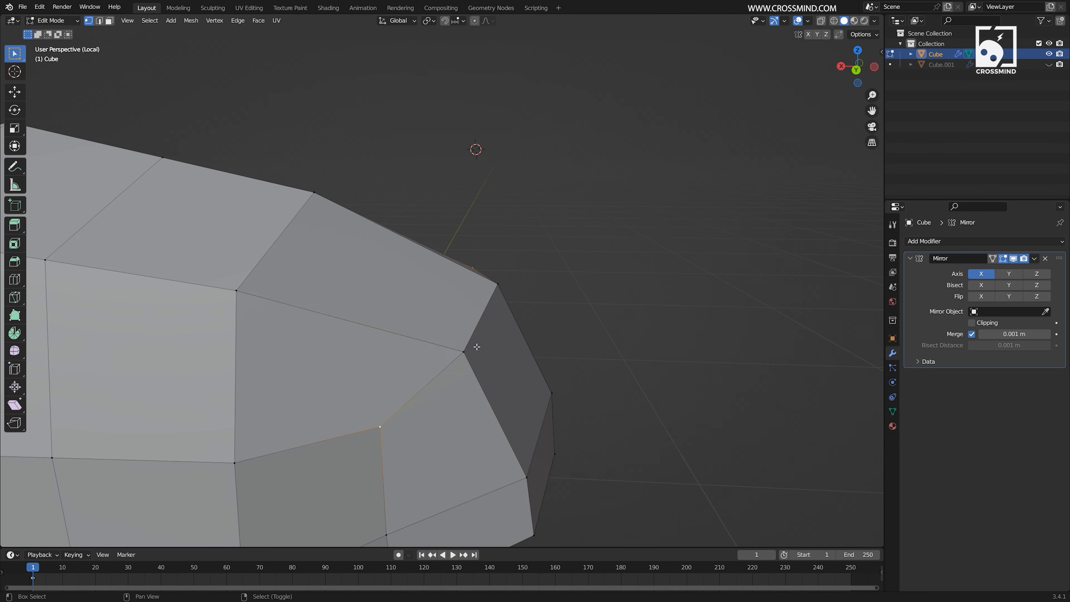
pyautogui.scroll(-5, 593, 335)
pyautogui.moveTo(593, 335); pyautogui.dragTo(337, 283, button='middle')
pyautogui.keyDown('shift'); pyautogui.rightClick(463, 289); pyautogui.keyUp('shift')
pyautogui.press('g')
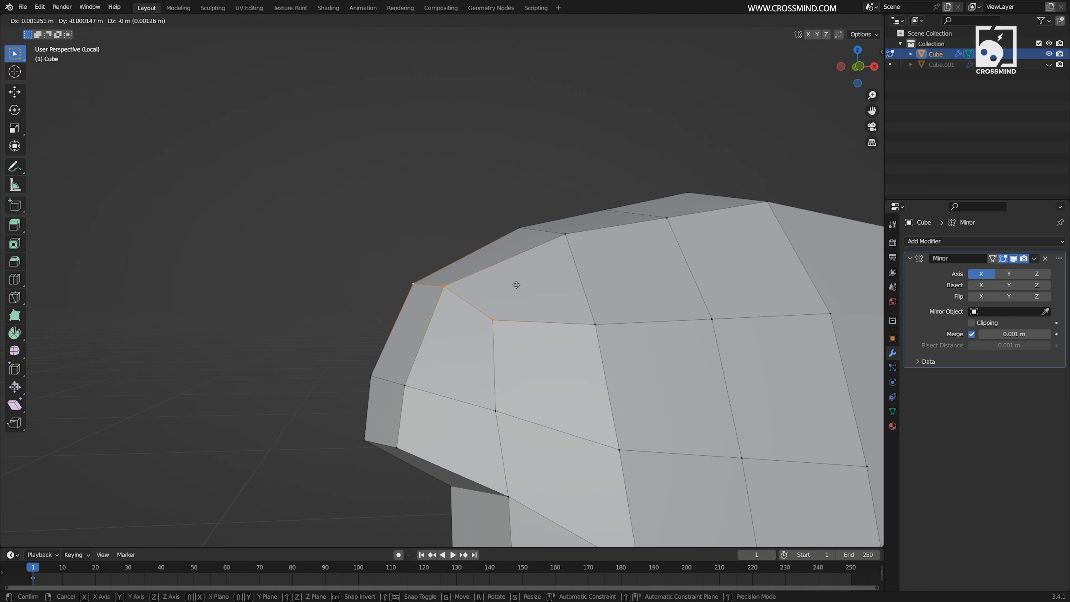
pyautogui.click(515, 283)
# Rotate the lower block of shoulder vertices by about 3.7 degrees in front wireframe view
pyautogui.press('KP_1')
pyautogui.hotkey('shift', 'z')
pyautogui.moveTo(346, 344); pyautogui.dragTo(482, 485)
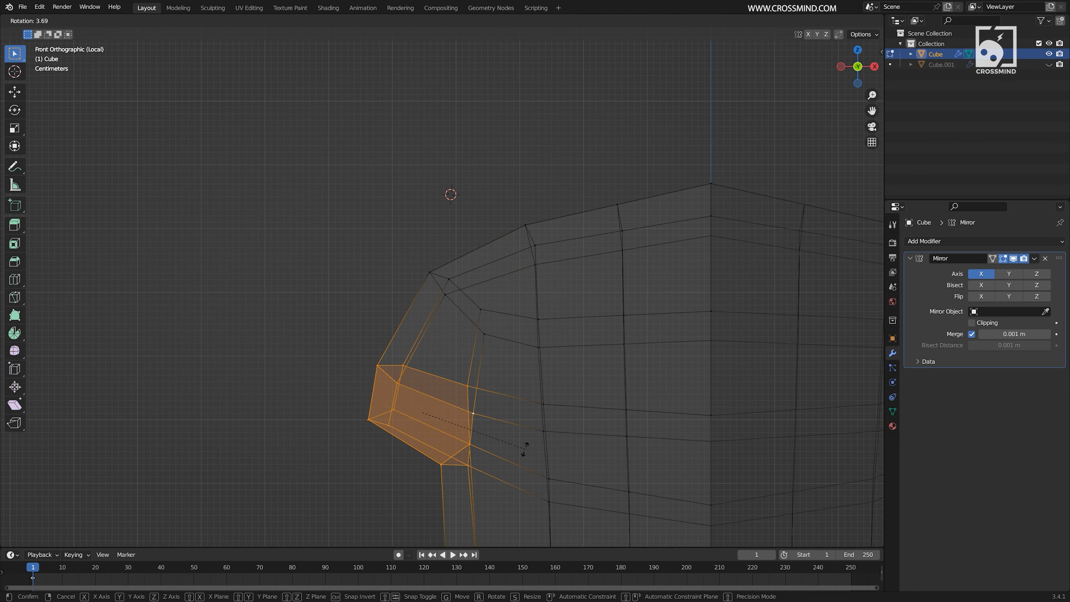
pyautogui.press('r')
pyautogui.click(525, 448)
# Move the armpit vertices inward by about 0.012 m along X
pyautogui.keyDown('shift'); pyautogui.moveTo(525, 449); pyautogui.dragTo(519, 333, button='middle'); pyautogui.keyUp('shift')
pyautogui.moveTo(487, 315); pyautogui.dragTo(425, 370)
pyautogui.press('g')
pyautogui.click(456, 368)
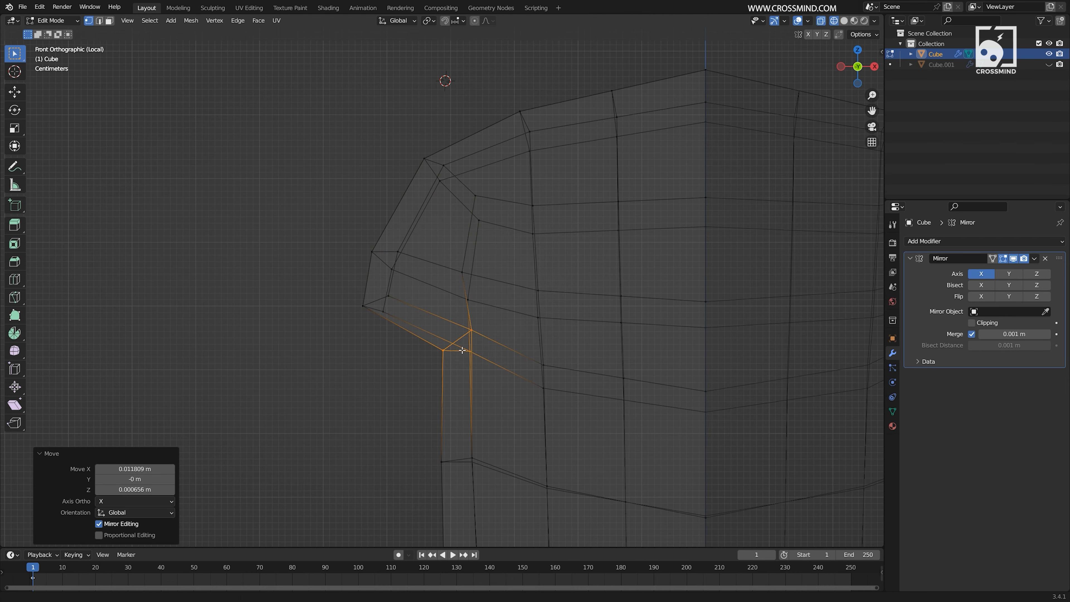
# Reposition the lower outer shoulder vertices and the row just above them in front view
pyautogui.keyDown('shift'); pyautogui.moveTo(462, 351); pyautogui.dragTo(475, 369, button='middle'); pyautogui.keyUp('shift')
pyautogui.rightClick(396, 327)
pyautogui.moveTo(429, 300); pyautogui.dragTo(370, 344)
pyautogui.press('g')
pyautogui.click(367, 343)
pyautogui.rightClick(412, 269)
pyautogui.moveTo(372, 232); pyautogui.dragTo(426, 291)
pyautogui.press('g')
pyautogui.click(431, 278)
# Examine the shoulder's underside in solid view and select its two faces between the outer edge and the armpit
pyautogui.hotkey('alt', 'z')
pyautogui.moveTo(431, 279)
pyautogui.mouseDown(button='middle')
pyautogui.moveTo(480, 321)
pyautogui.moveTo(471, 301)
pyautogui.moveTo(425, 291)
pyautogui.mouseUp(button='middle')
pyautogui.rightClick(339, 292)
pyautogui.rightClick(451, 249)
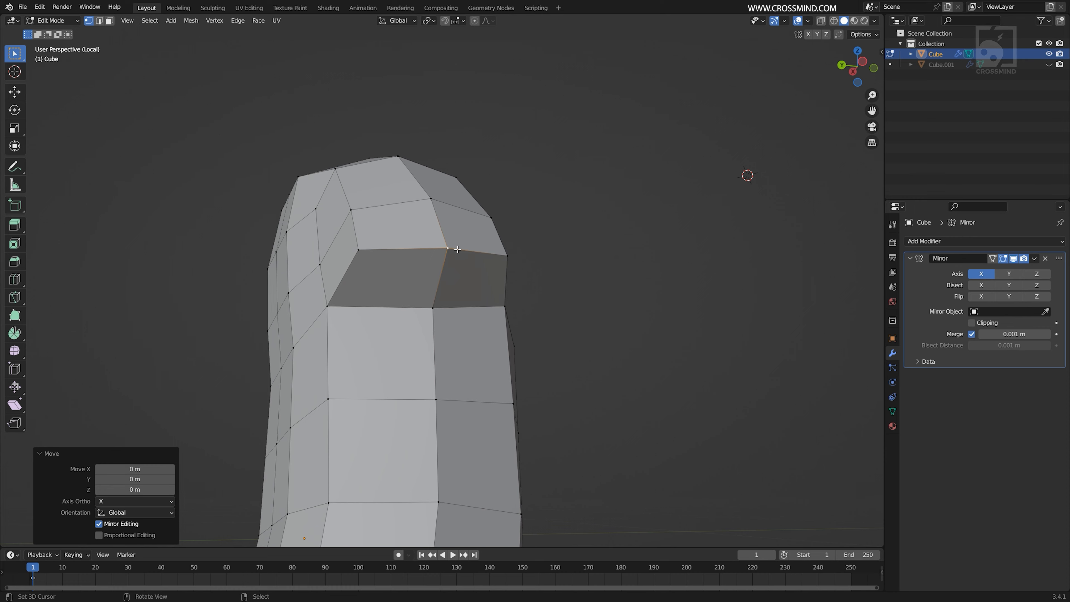
pyautogui.moveTo(457, 249); pyautogui.dragTo(394, 253, button='middle')
pyautogui.press('3')
pyautogui.rightClick(506, 261)
pyautogui.keyDown('shift'); pyautogui.rightClick(476, 294); pyautogui.keyUp('shift')
pyautogui.moveTo(476, 294); pyautogui.dragTo(415, 265, button='middle')
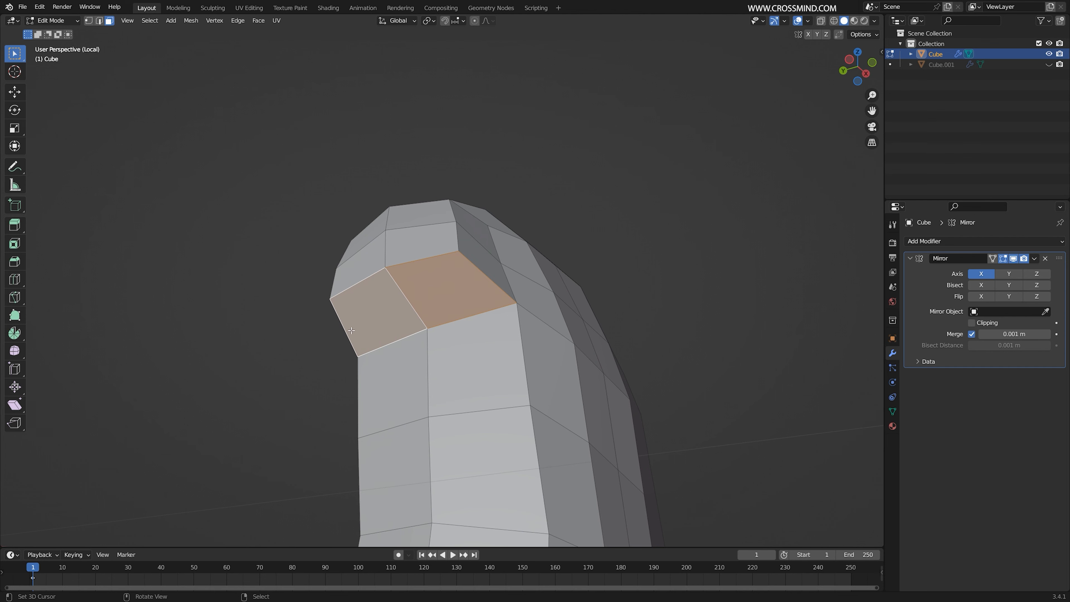
# Add one centred loop cut across the shoulder's underside, parallel to the armpit edge
pyautogui.moveTo(510, 286); pyautogui.dragTo(425, 314, button='middle')
pyautogui.hotkey('ctrl', 'r')
pyautogui.click(473, 234)
pyautogui.rightClick(473, 234)
# Move the armpit edge vertices inward by about 0.020 m in X and down by about 0.011 m in Z
pyautogui.press('1')
pyautogui.press('g')
pyautogui.click(429, 311)
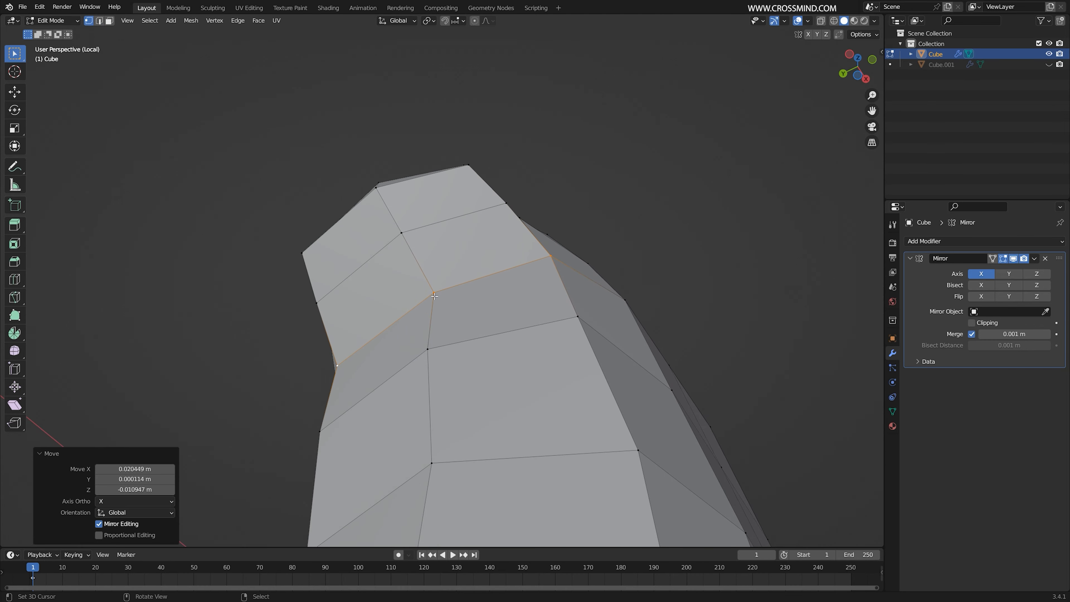
# Move individual vertices around and below the armpit to smooth the torso's side
pyautogui.rightClick(547, 286)
pyautogui.press('g')
pyautogui.click(547, 257)
pyautogui.rightClick(422, 374)
pyautogui.moveTo(547, 257); pyautogui.dragTo(543, 350, button='middle')
pyautogui.rightClick(452, 376)
pyautogui.press('g')
pyautogui.click(492, 347)
# Scale the three-vertex row on the torso's side below the armpit to 0.817
pyautogui.keyDown('shift'); pyautogui.moveTo(543, 349); pyautogui.dragTo(505, 220, button='middle'); pyautogui.keyUp('shift')
pyautogui.rightClick(358, 332)
pyautogui.press('s')
pyautogui.click(504, 349)
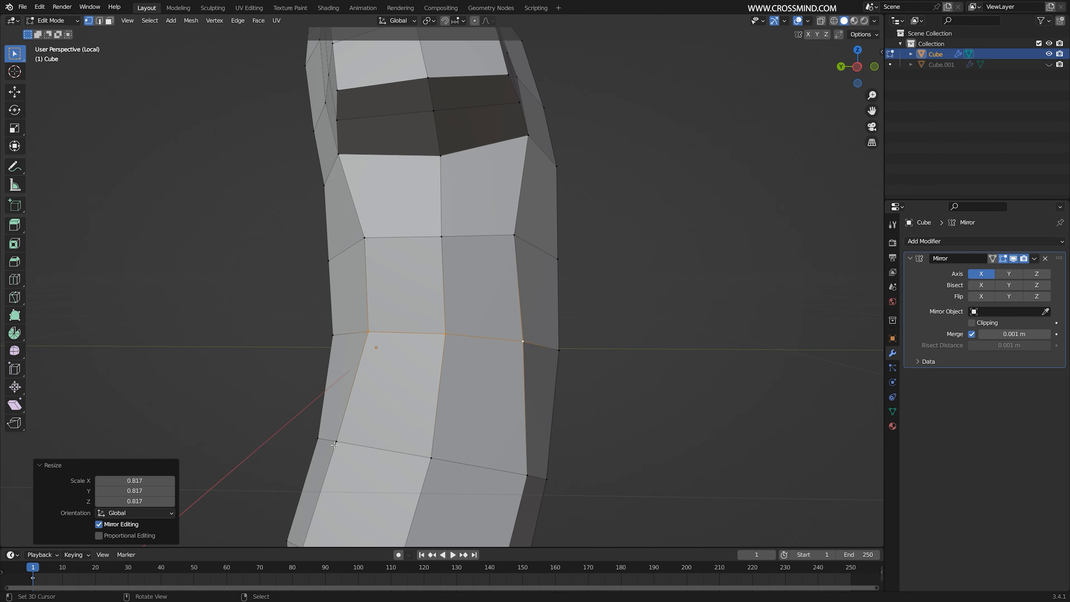
# Box-select the torso's side vertices below the armpit in front wireframe view and move them inward
pyautogui.moveTo(503, 348); pyautogui.dragTo(463, 258, button='middle')
pyautogui.press('KP_1')
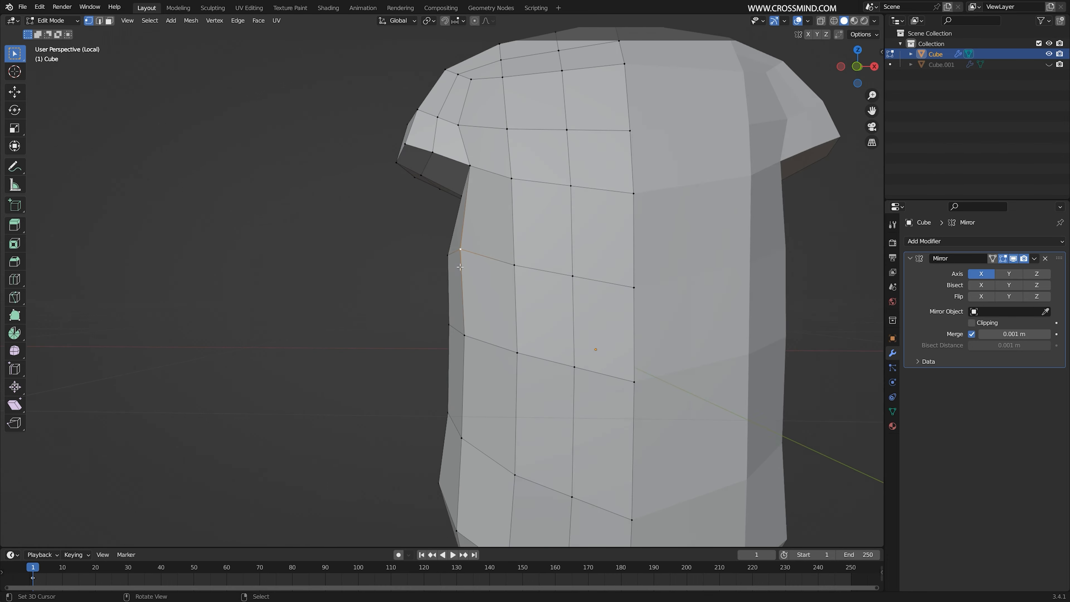
pyautogui.press('z')
pyautogui.click(378, 265)
pyautogui.moveTo(410, 234); pyautogui.dragTo(516, 438)
pyautogui.press('g')
pyautogui.click(555, 459)
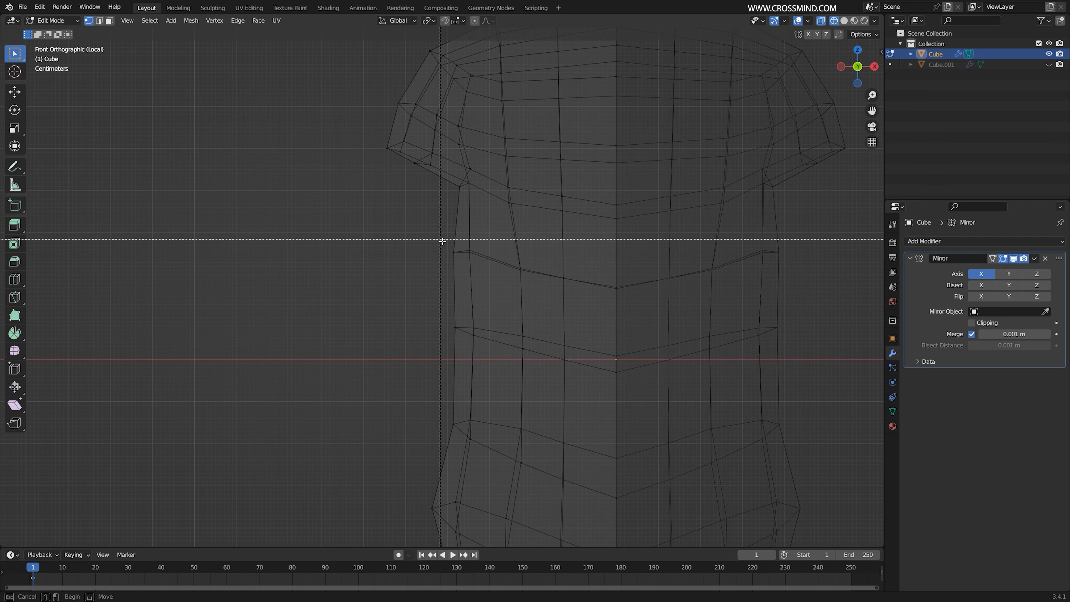
# Shift two separate rows of side vertices below the armpit inward in front view
pyautogui.moveTo(442, 240); pyautogui.dragTo(486, 270)
pyautogui.press('g')
pyautogui.click(494, 274)
pyautogui.moveTo(438, 310); pyautogui.dragTo(489, 348)
pyautogui.press('g')
pyautogui.click(497, 332)
# Nudge the middle vertex of the armpit edge slightly inward
pyautogui.moveTo(476, 282)
pyautogui.mouseDown(button='middle')
pyautogui.moveTo(499, 260)
pyautogui.moveTo(468, 249)
pyautogui.moveTo(501, 246)
pyautogui.moveTo(468, 261)
pyautogui.mouseUp(button='middle')
pyautogui.press('3')
pyautogui.rightClick(459, 250)
pyautogui.press('1')
pyautogui.rightClick(452, 261)
pyautogui.press('g')
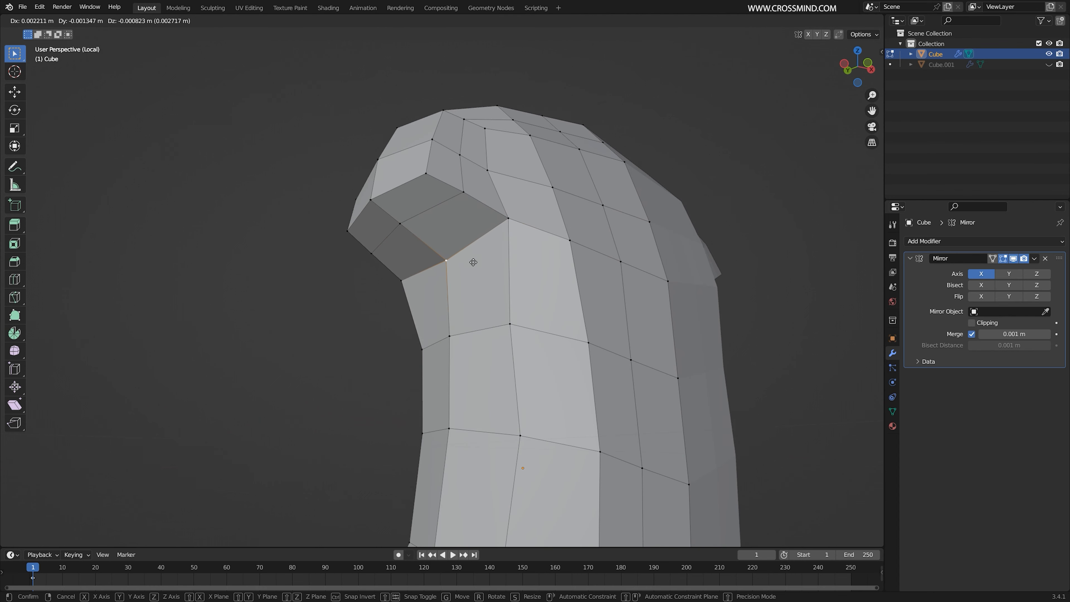
pyautogui.click(472, 260)
# Delete the four faces on the shoulder's underside to open a hole for the arm
pyautogui.press('3')
pyautogui.rightClick(423, 208)
pyautogui.keyDown('shift'); pyautogui.rightClick(442, 223); pyautogui.keyUp('shift')
pyautogui.keyDown('shift'); pyautogui.rightClick(407, 249); pyautogui.keyUp('shift')
pyautogui.moveTo(380, 235); pyautogui.dragTo(666, 157, button='middle')
pyautogui.press('x')
pyautogui.click(408, 217)
# Reshape the arm hole's boundary edge loop into a circle with LoopTools Circle
pyautogui.press('2')
pyautogui.press('n')
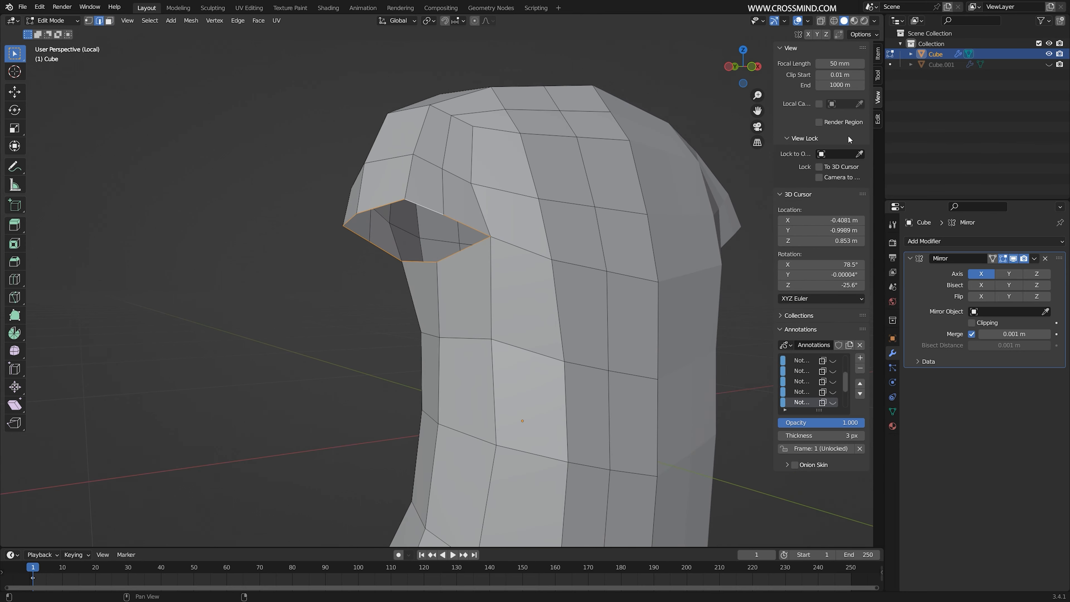
pyautogui.click(877, 119)
pyautogui.keyDown('shift'); pyautogui.moveTo(714, 128); pyautogui.dragTo(658, 128, button='middle'); pyautogui.keyUp('shift')
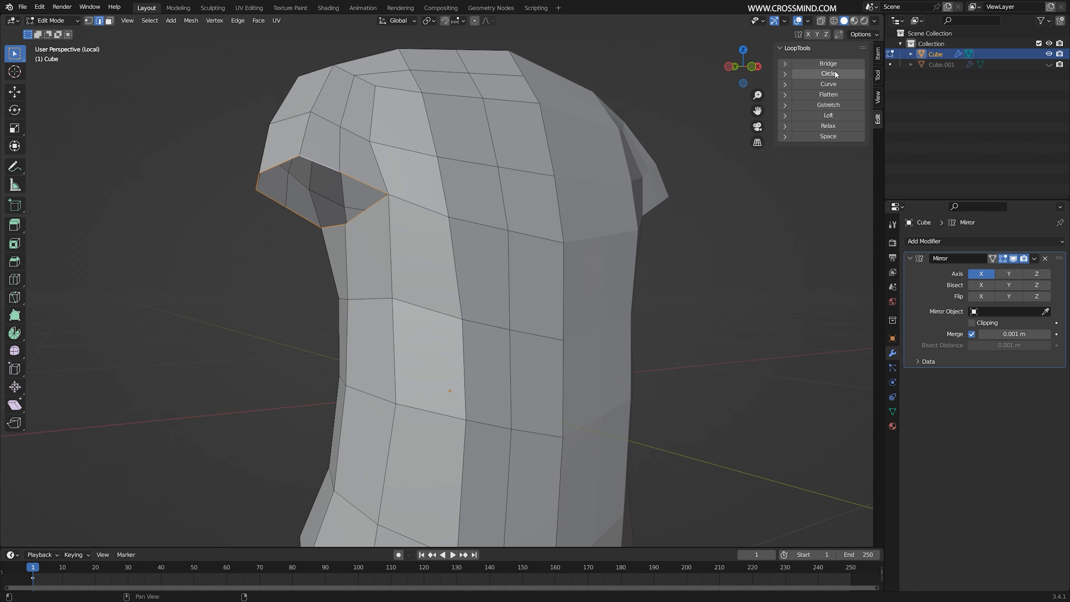
pyautogui.click(834, 72)
# Scale the arm hole's boundary loop and rotate it by 0.884° in the view plane
pyautogui.moveTo(530, 181); pyautogui.dragTo(385, 228, button='middle')
pyautogui.press('s')
pyautogui.click(406, 196)
pyautogui.press('r')
pyautogui.click(428, 197)
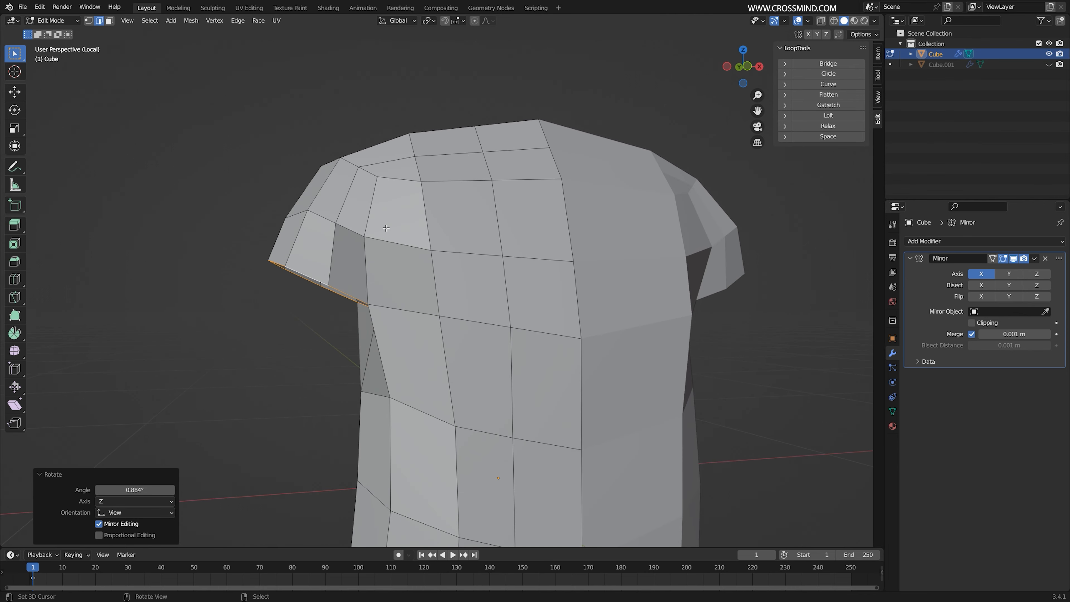
# Edge-slide the loop beside the armpit and the two horizontal upper-chest loops on the front of the shoulder
pyautogui.keyDown('alt'); pyautogui.rightClick(371, 211); pyautogui.keyUp('alt')
pyautogui.press('g')
pyautogui.press('g')
pyautogui.click(389, 206)
pyautogui.keyDown('alt'); pyautogui.rightClick(449, 182); pyautogui.keyUp('alt')
pyautogui.press('g')
pyautogui.press('g')
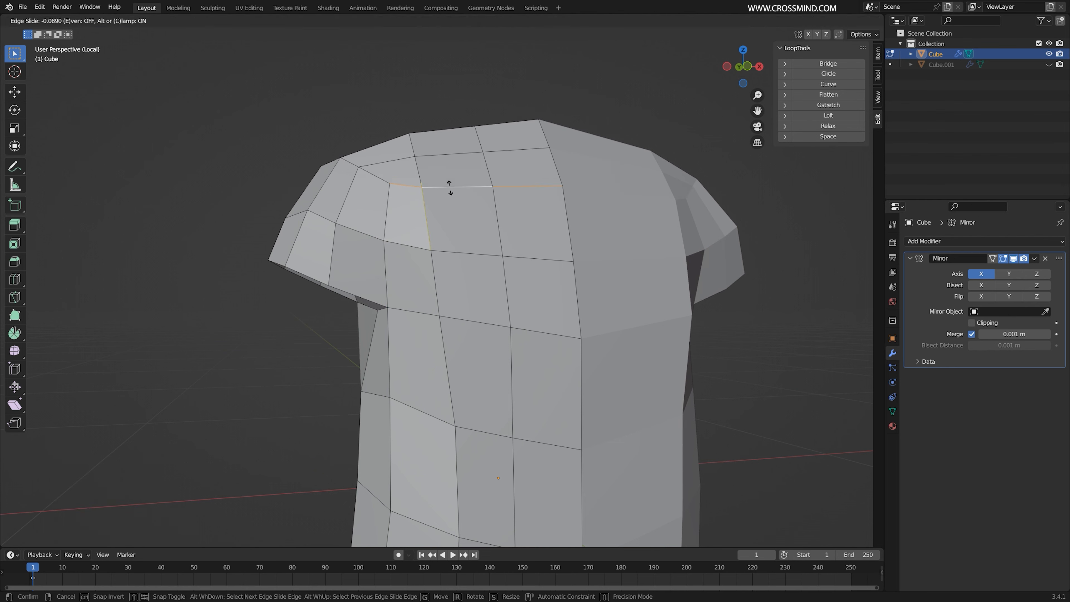
pyautogui.click(449, 189)
pyautogui.keyDown('alt'); pyautogui.rightClick(450, 156); pyautogui.keyUp('alt')
pyautogui.press('g')
pyautogui.press('g')
pyautogui.click(454, 159)
# Edge-slide the matching shoulder loops on the upper back to even out their spacing
pyautogui.moveTo(453, 160); pyautogui.dragTo(535, 169, button='middle')
pyautogui.keyDown('alt'); pyautogui.rightClick(433, 245); pyautogui.keyUp('alt')
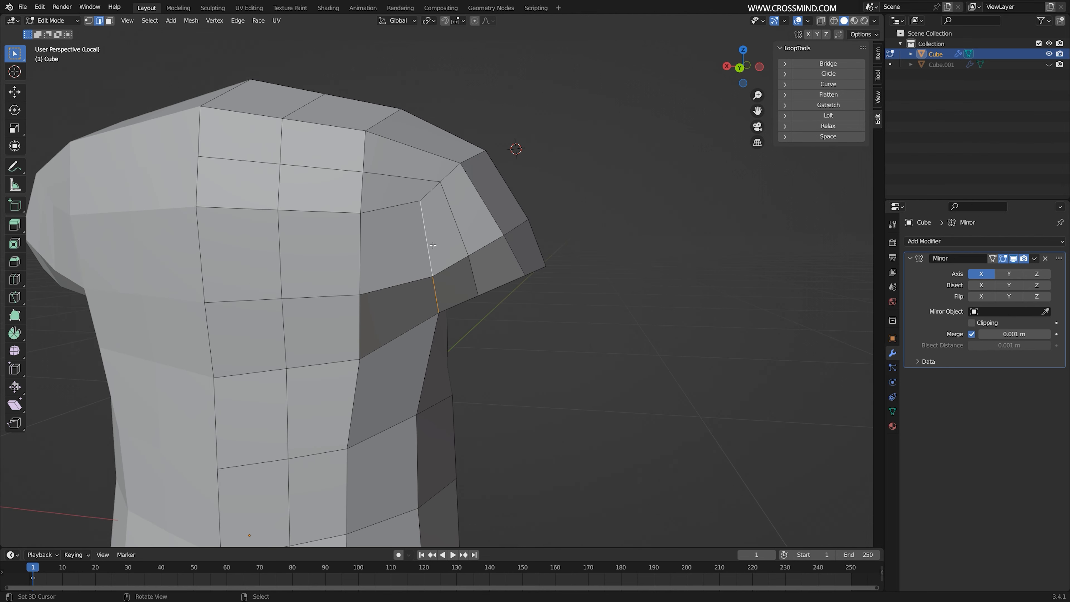
pyautogui.press('g')
pyautogui.press('g')
pyautogui.click(428, 247)
pyautogui.keyDown('alt'); pyautogui.rightClick(390, 207); pyautogui.keyUp('alt')
pyautogui.press('g')
pyautogui.press('g')
pyautogui.click(390, 217)
pyautogui.keyDown('alt'); pyautogui.rightClick(456, 220); pyautogui.keyUp('alt')
pyautogui.press('g')
pyautogui.press('g')
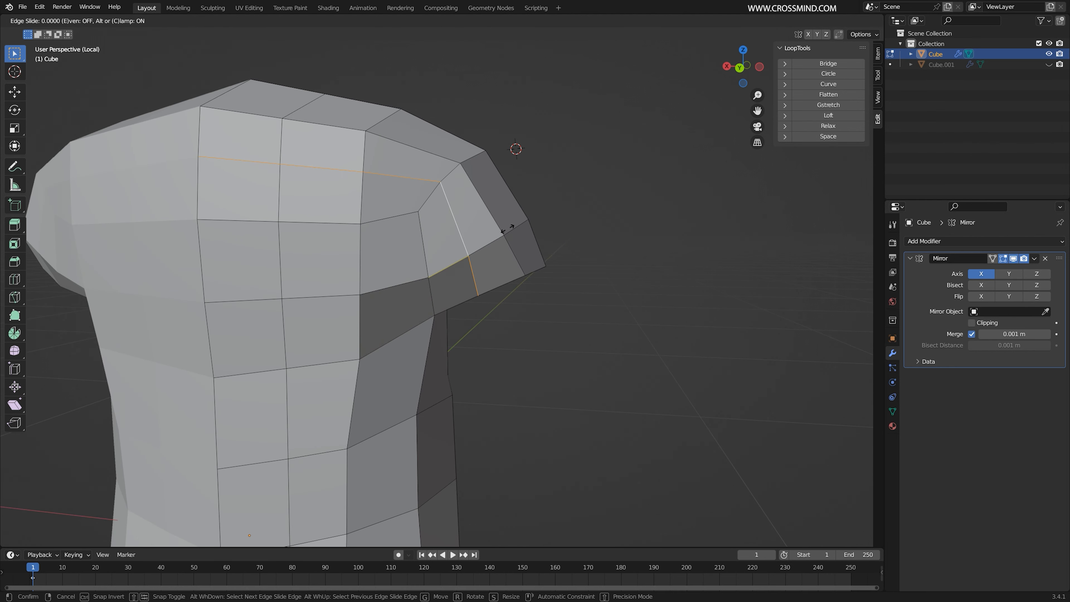
pyautogui.click(506, 231)
# Save the file and edge-slide the vertical chest loop nearest the shoulder
pyautogui.moveTo(506, 231); pyautogui.dragTo(391, 257, button='middle')
pyautogui.hotkey('ctrl', 's')
pyautogui.keyDown('alt'); pyautogui.rightClick(420, 317); pyautogui.keyUp('alt')
pyautogui.press('g')
pyautogui.press('g')
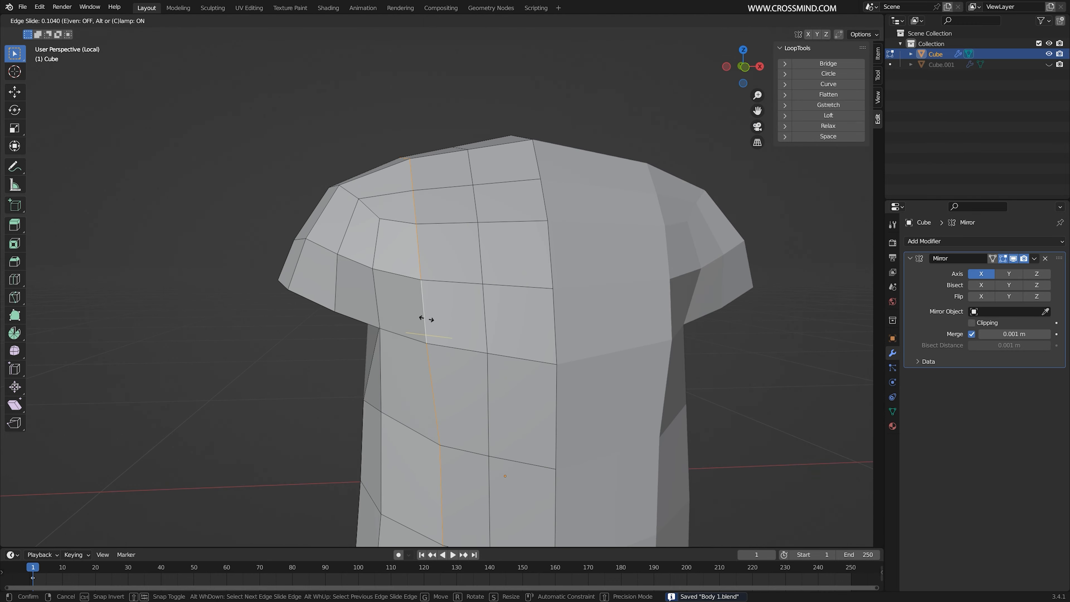
pyautogui.click(425, 318)
# Edge-slide the short vertical loop at the front of the shoulder by a factor of -0.066
pyautogui.moveTo(425, 318); pyautogui.dragTo(304, 195, button='middle')
pyautogui.rightClick(598, 298)
pyautogui.scroll(1, 453, 268)
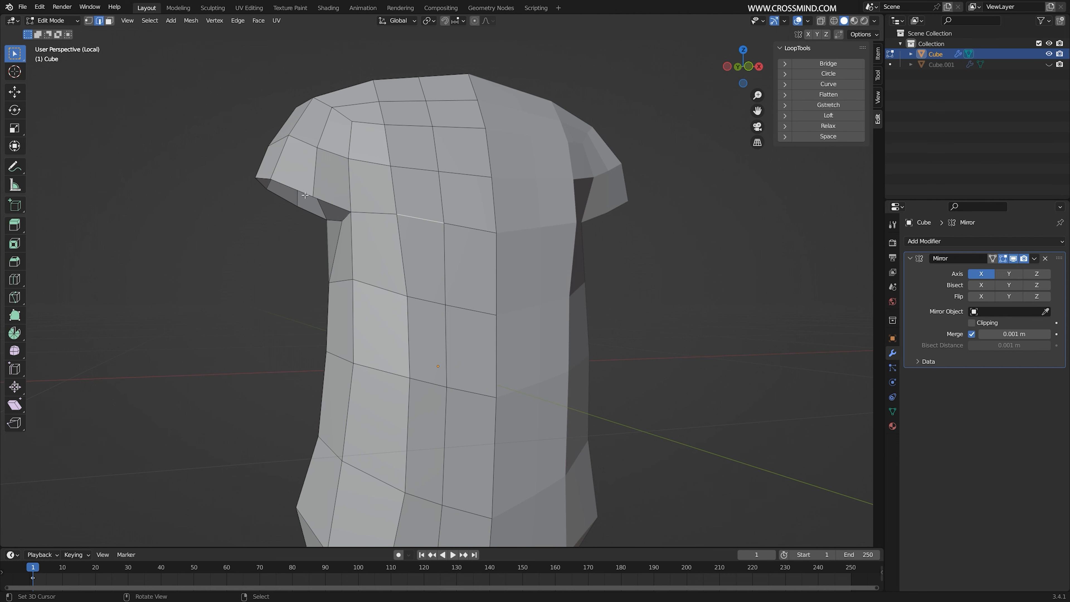
pyautogui.moveTo(299, 196); pyautogui.dragTo(376, 282, button='middle')
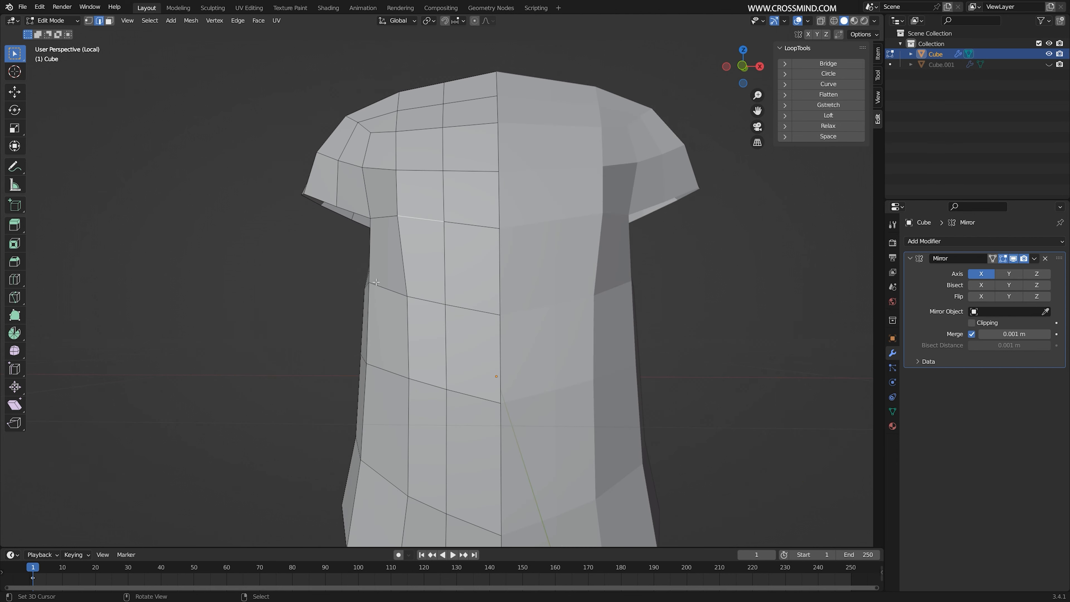
pyautogui.moveTo(402, 235); pyautogui.dragTo(429, 240, button='middle')
pyautogui.press('g')
pyautogui.press('g')
pyautogui.click(420, 233)
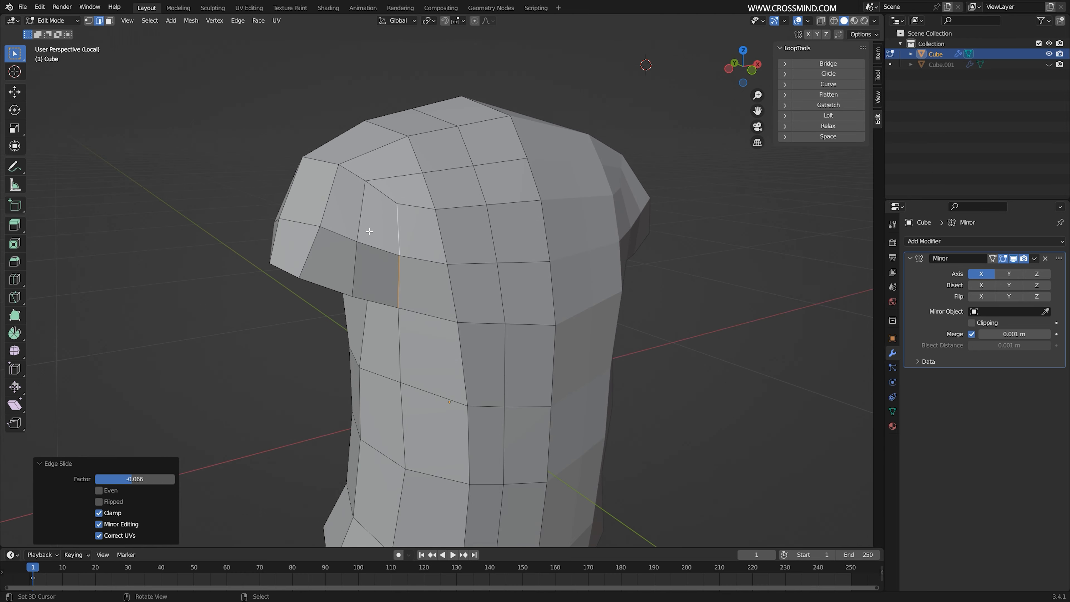
# Edge-slide the two vertical loops running down the chest to balance their spacing
pyautogui.keyDown('alt'); pyautogui.rightClick(363, 218); pyautogui.keyUp('alt')
pyautogui.moveTo(364, 220); pyautogui.dragTo(382, 227, button='middle')
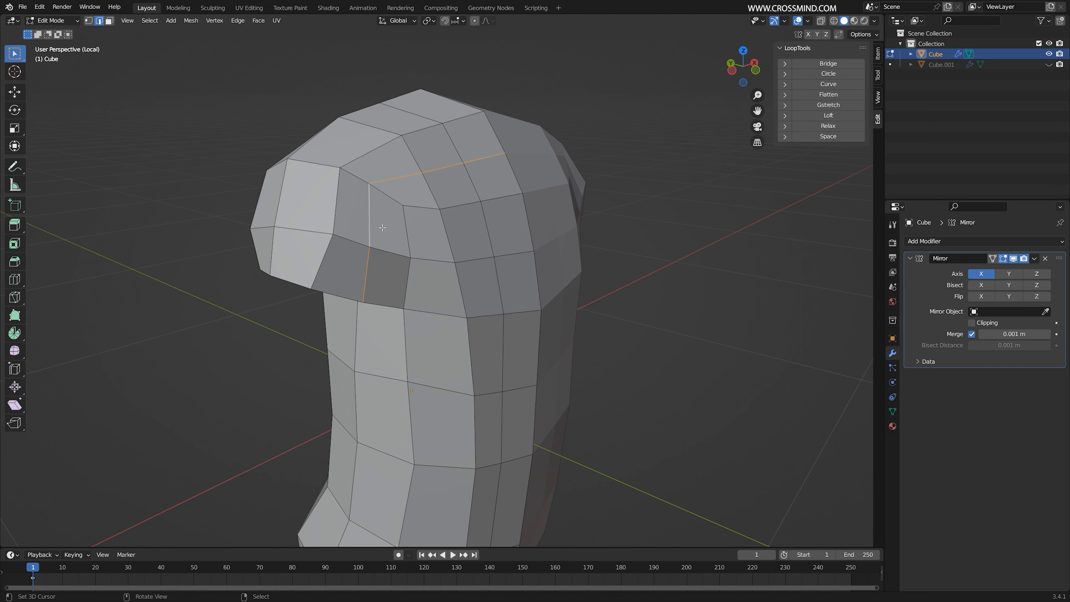
pyautogui.press('g')
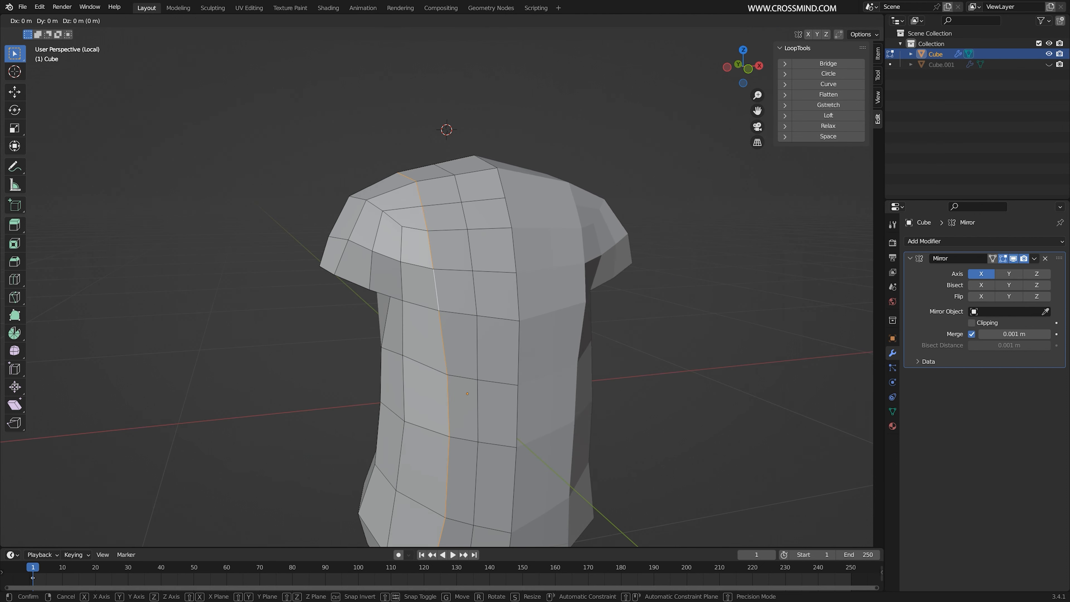
pyautogui.press('g')
pyautogui.click(481, 306)
pyautogui.keyDown('alt'); pyautogui.rightClick(477, 300); pyautogui.keyUp('alt')
pyautogui.press('g')
pyautogui.press('g')
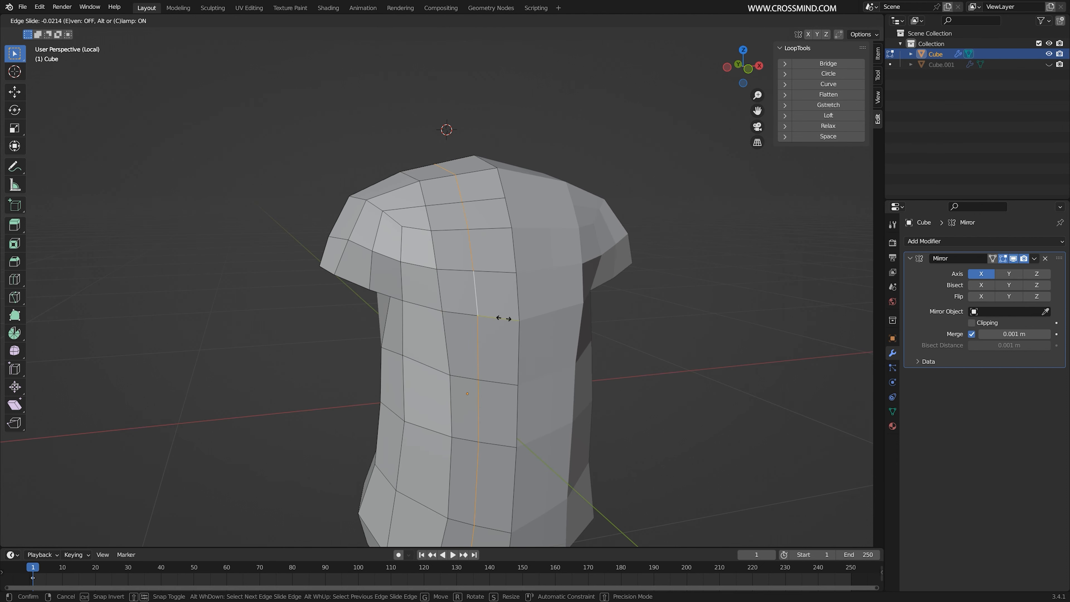
pyautogui.click(505, 318)
# Select the horizontal loop across the chest and shoulder front and shift it slightly
pyautogui.moveTo(506, 318); pyautogui.dragTo(335, 227, button='middle')
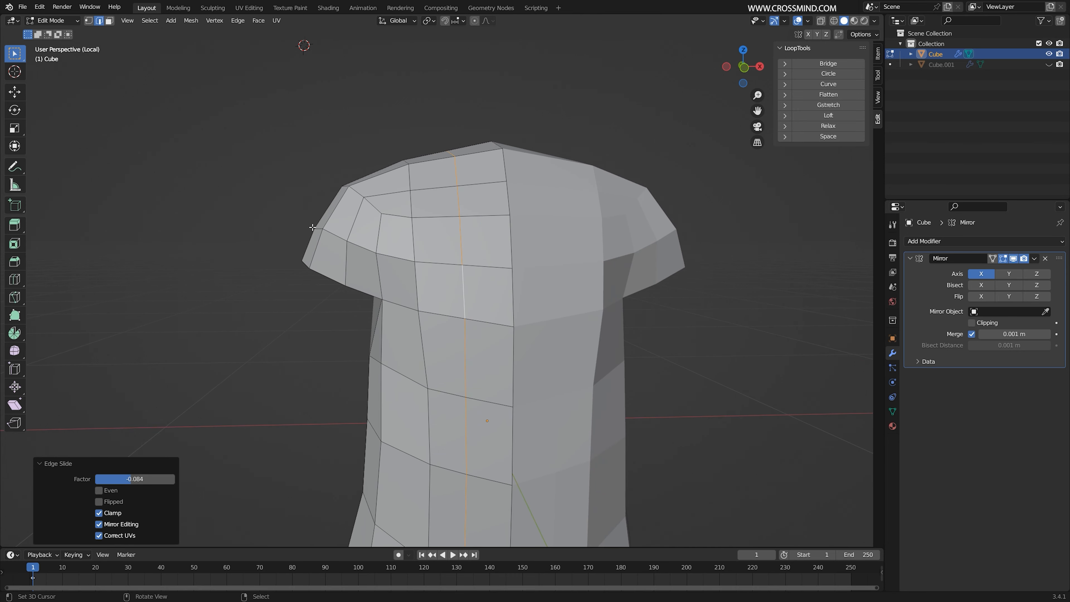
pyautogui.moveTo(448, 279); pyautogui.dragTo(427, 278, button='middle')
pyautogui.keyDown('alt'); pyautogui.click(427, 278); pyautogui.keyUp('alt')
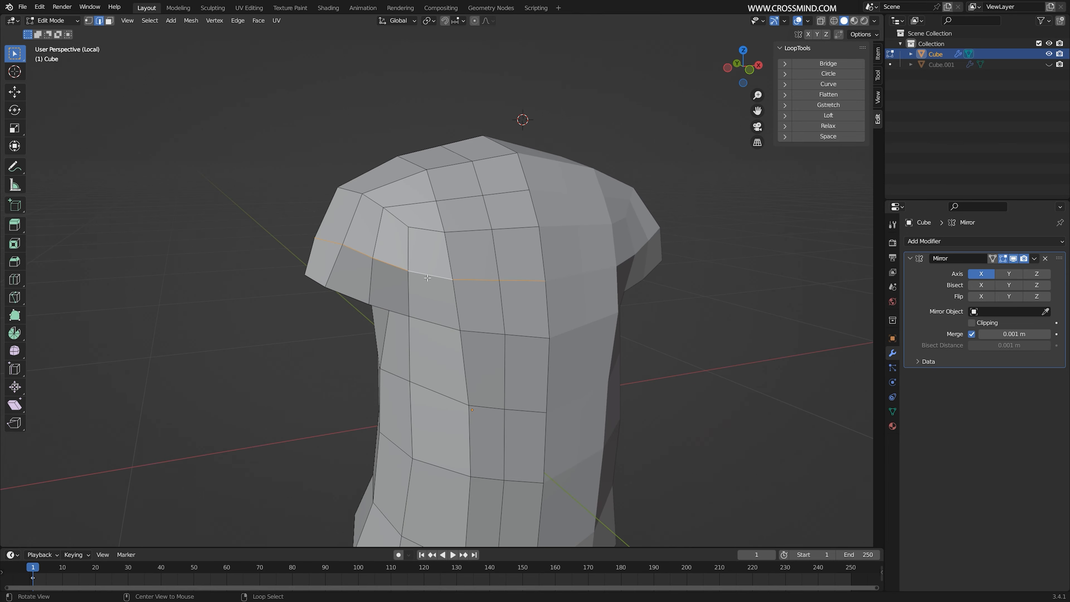
pyautogui.press('g')
pyautogui.click(417, 239)
# Move the corner vertex on the back of the shoulder where the back and shoulder loops meet
pyautogui.moveTo(370, 241); pyautogui.dragTo(489, 248, button='middle')
pyautogui.rightClick(366, 254)
pyautogui.press('g')
pyautogui.click(339, 278)
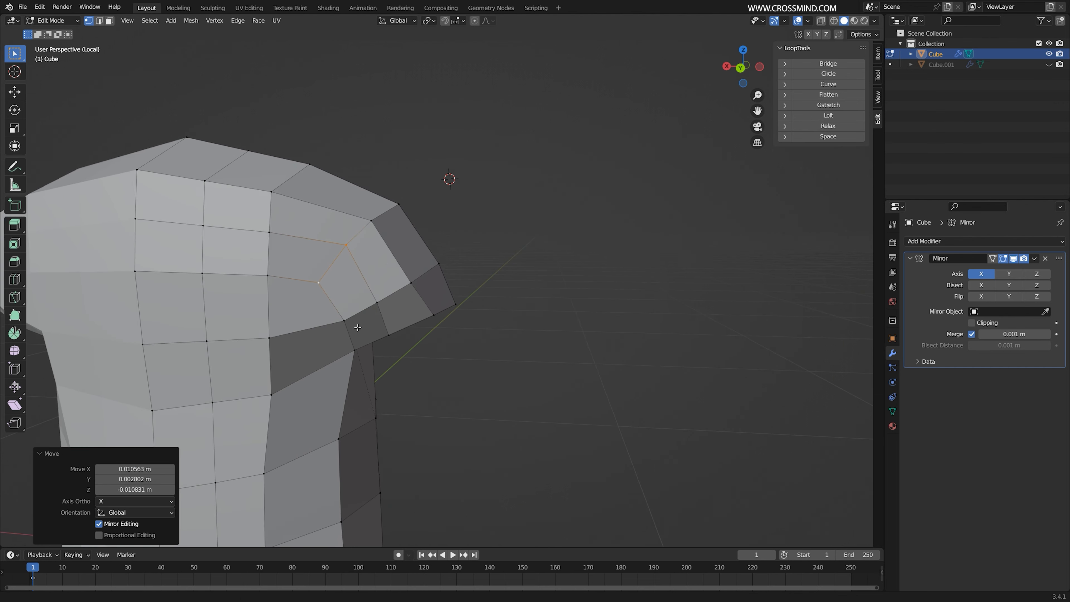
pyautogui.keyDown('shift'); pyautogui.moveTo(358, 328); pyautogui.dragTo(333, 295, button='middle'); pyautogui.keyUp('shift')
pyautogui.rightClick(382, 301)
pyautogui.moveTo(465, 293)
pyautogui.mouseDown(button='middle')
pyautogui.moveTo(419, 293)
pyautogui.moveTo(480, 299)
pyautogui.mouseUp(button='middle')
# Select the arm hole's boundary loop, save the file and check the torso in front wireframe view
pyautogui.press('2')
pyautogui.keyDown('alt'); pyautogui.click(414, 289); pyautogui.keyUp('alt')
pyautogui.hotkey('ctrl', 's')
pyautogui.press('KP_1')
pyautogui.hotkey('shift', 'z')
pyautogui.scroll(-1, 516, 371)
pyautogui.keyDown('shift'); pyautogui.moveTo(516, 373); pyautogui.dragTo(518, 325, button='middle'); pyautogui.keyUp('shift')
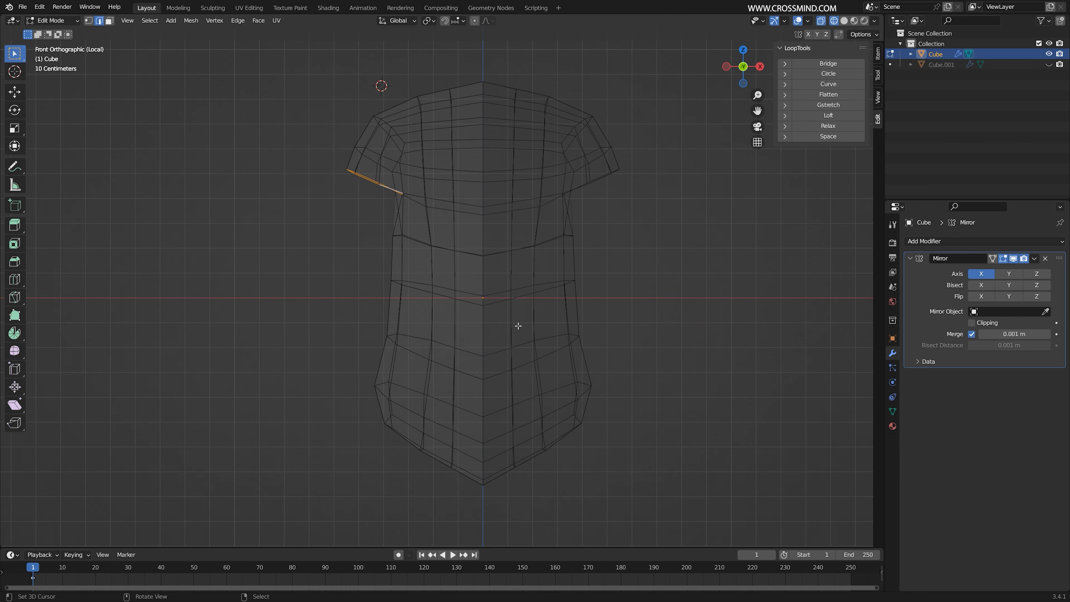
# Return to solid shading and delete the six faces on the hip's lower side to open a leg hole
pyautogui.hotkey('shift', 'z')
pyautogui.moveTo(479, 392); pyautogui.dragTo(488, 362, button='middle')
pyautogui.press('3')
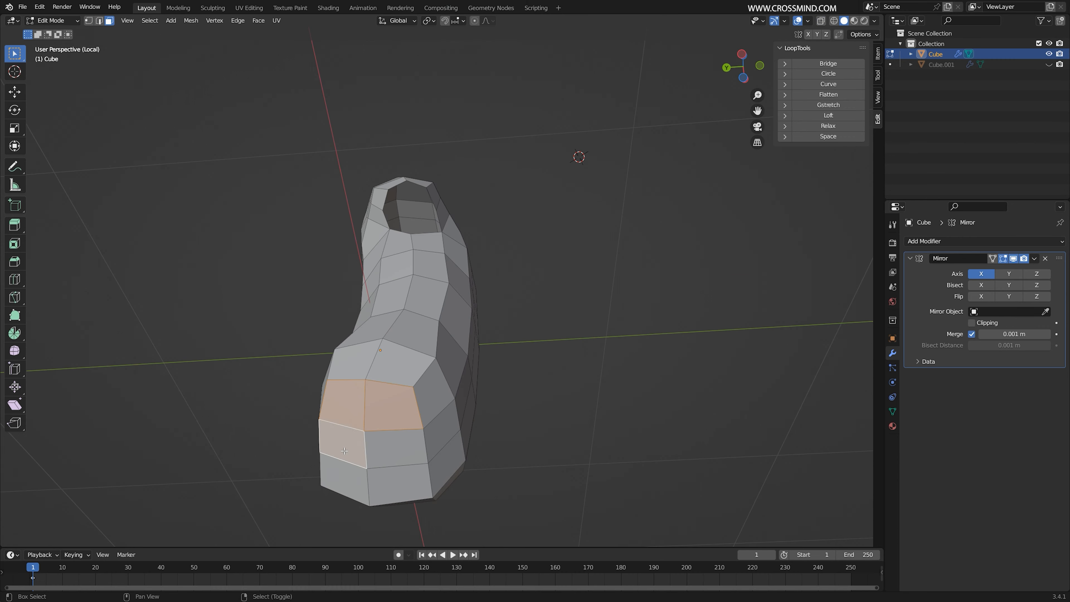
pyautogui.keyDown('shift'); pyautogui.rightClick(347, 474); pyautogui.keyUp('shift')
pyautogui.keyDown('shift'); pyautogui.rightClick(392, 481); pyautogui.keyUp('shift')
pyautogui.rightClick(382, 456)
pyautogui.moveTo(378, 420); pyautogui.dragTo(405, 422, button='middle')
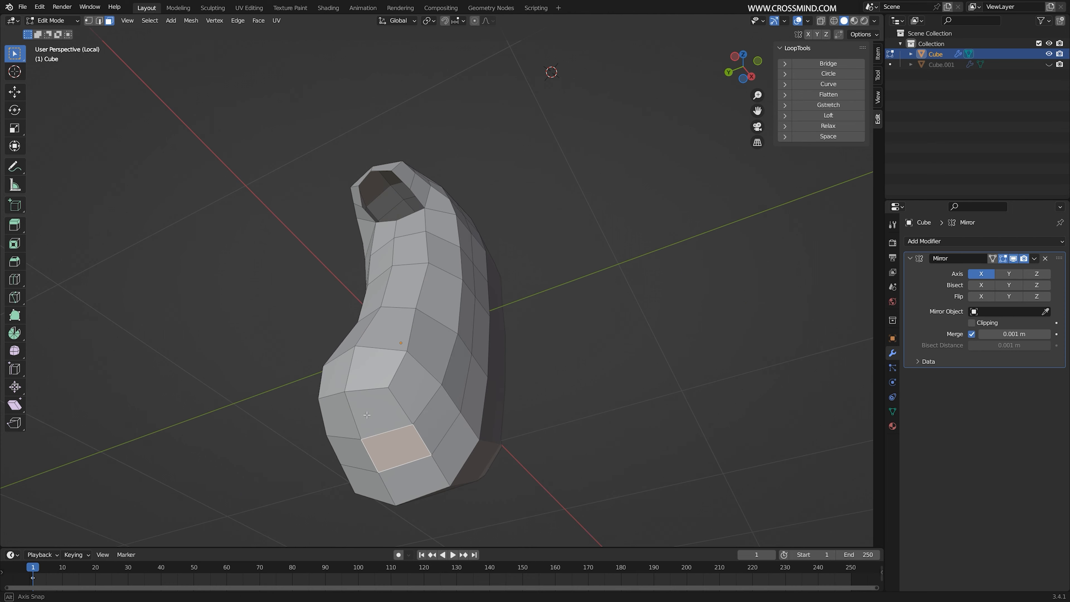
pyautogui.rightClick(385, 415)
pyautogui.keyDown('shift'); pyautogui.rightClick(343, 417); pyautogui.keyUp('shift')
pyautogui.keyDown('shift'); pyautogui.rightClick(353, 453); pyautogui.keyUp('shift')
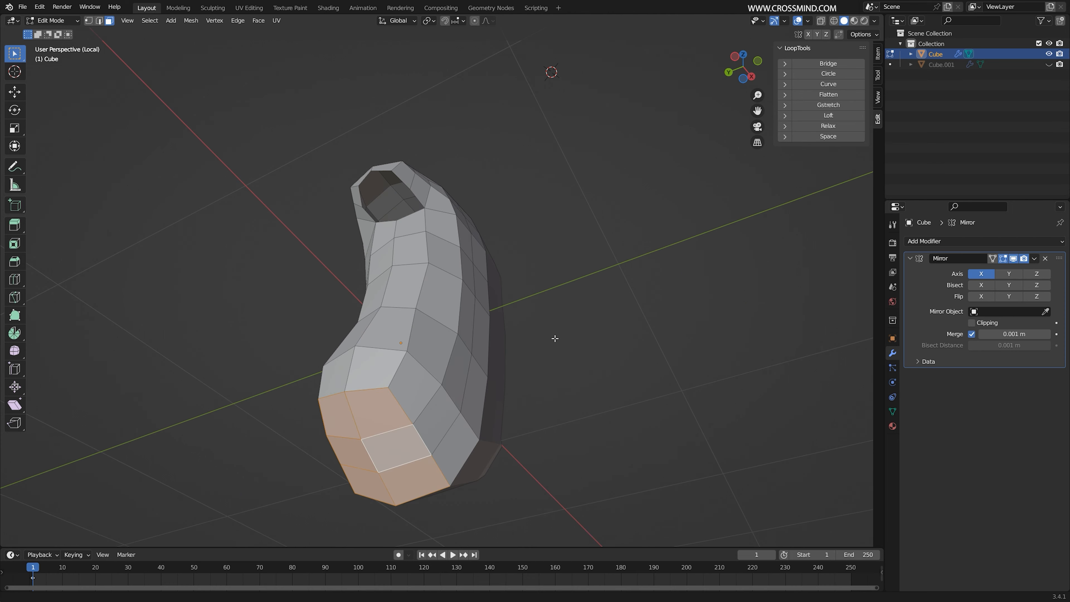
pyautogui.moveTo(554, 339); pyautogui.dragTo(340, 322, button='middle')
pyautogui.press('x')
pyautogui.click(494, 345)
# Reposition pairs of vertices along the rim of the leg hole to round the opening
pyautogui.press('2')
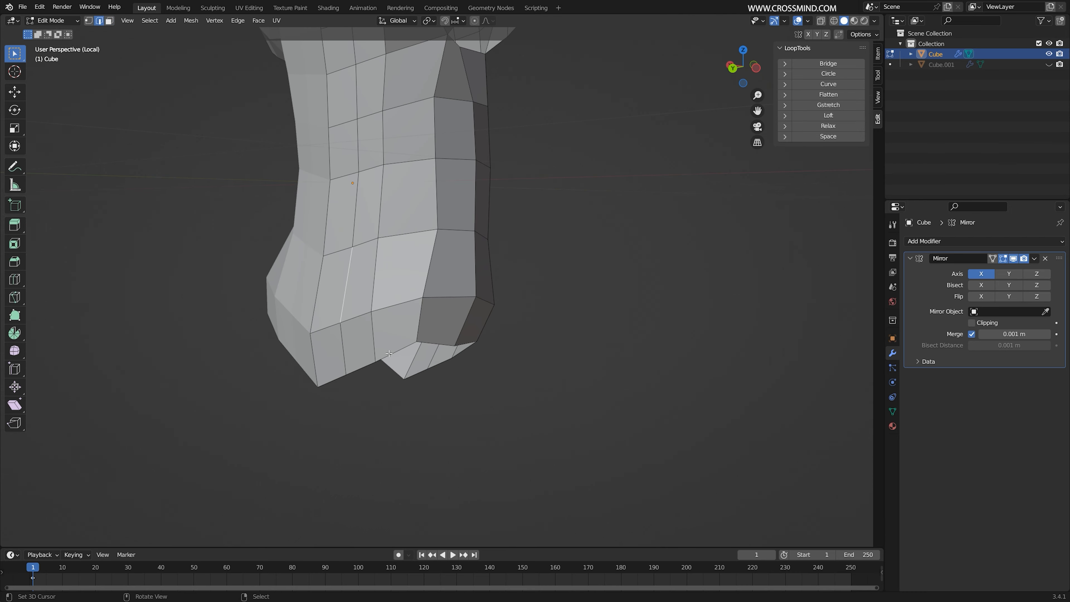
pyautogui.keyDown('shift'); pyautogui.rightClick(375, 360); pyautogui.keyUp('shift')
pyautogui.moveTo(374, 359); pyautogui.dragTo(387, 314, button='middle')
pyautogui.press('g')
pyautogui.click(289, 340)
pyautogui.press('g')
pyautogui.rightClick(336, 313)
pyautogui.keyDown('shift'); pyautogui.rightClick(340, 357); pyautogui.keyUp('shift')
pyautogui.press('g')
pyautogui.moveTo(342, 352); pyautogui.dragTo(421, 337, button='middle')
pyautogui.click(320, 337)
# Move the two outermost hip vertices beside the leg hole outward
pyautogui.rightClick(449, 290)
pyautogui.keyDown('shift'); pyautogui.rightClick(442, 337); pyautogui.keyUp('shift')
pyautogui.press('g')
pyautogui.click(460, 330)
pyautogui.scroll(-1, 501, 320)
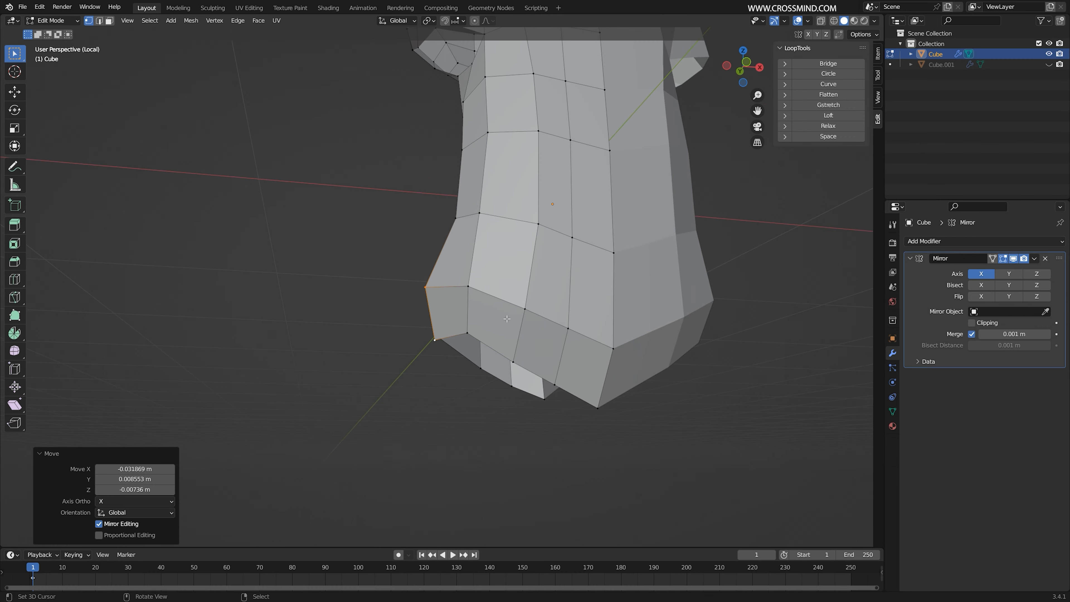
# Shift the lower-back vertices beside the centerline toward the middle
pyautogui.rightClick(468, 336)
pyautogui.press('KP_1')
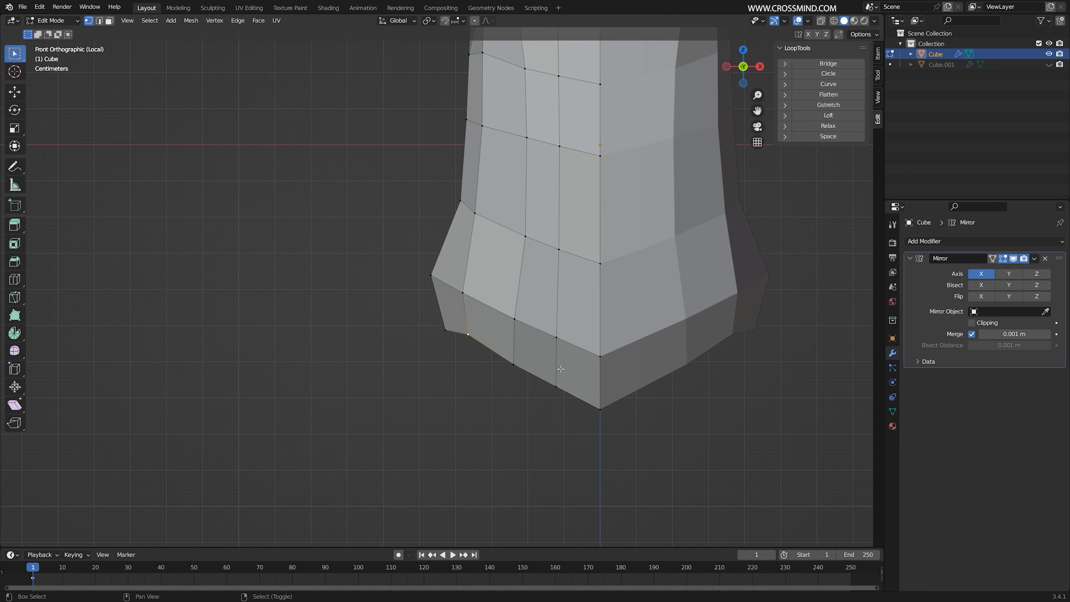
pyautogui.press('2')
pyautogui.moveTo(537, 389); pyautogui.dragTo(584, 358, button='middle')
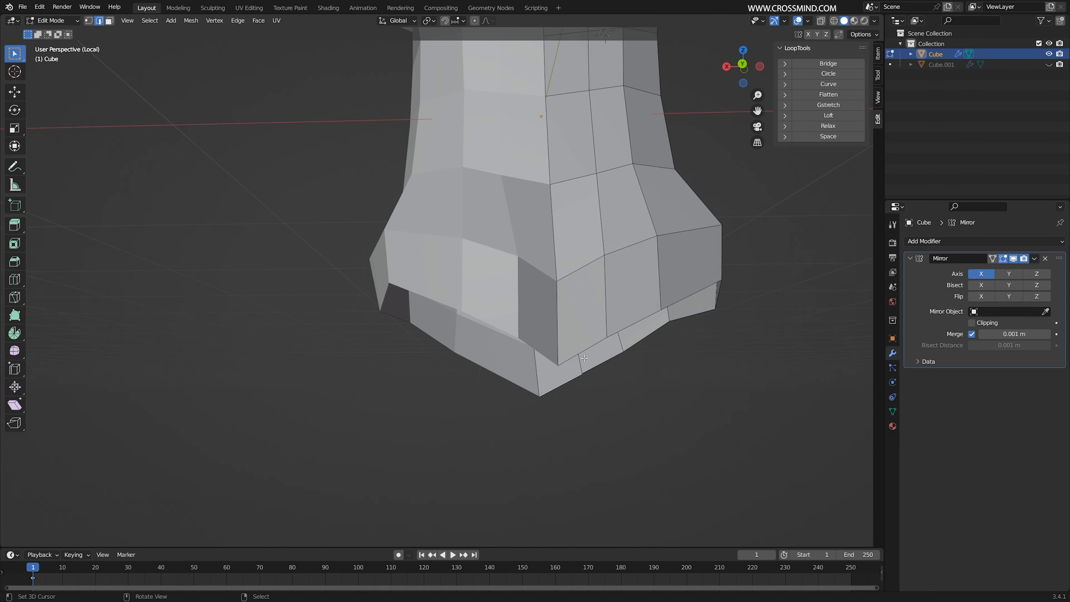
pyautogui.moveTo(608, 307); pyautogui.dragTo(582, 273, button='middle')
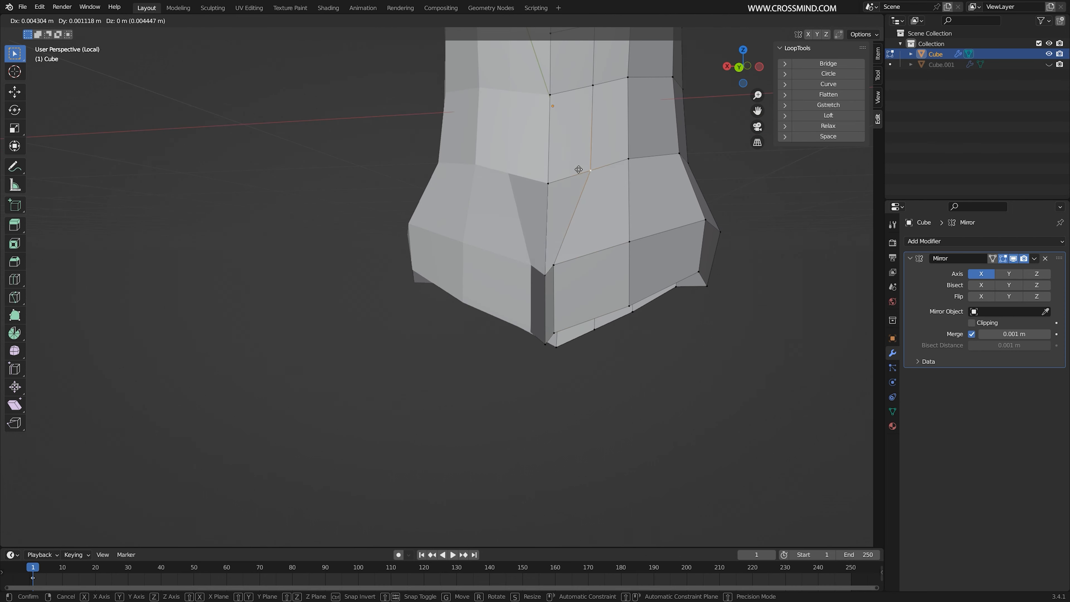
pyautogui.click(570, 170)
pyautogui.moveTo(571, 170); pyautogui.dragTo(585, 272, button='middle')
# Extrude the front center edge at the crotch 0.13984 m down along Z and fill a face to the rear strip
pyautogui.press('2')
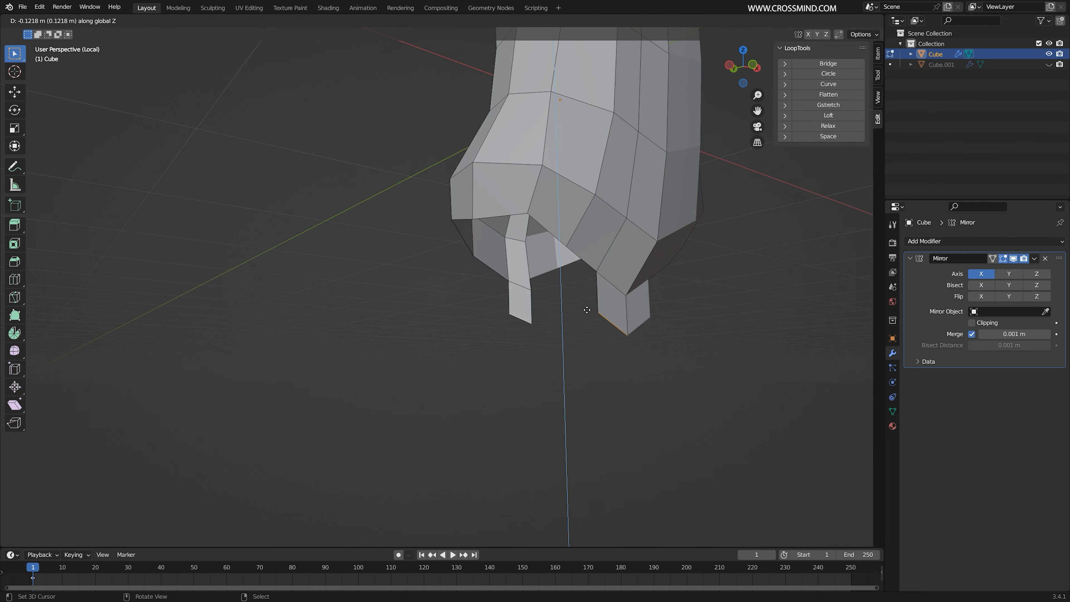
pyautogui.click(587, 315)
pyautogui.moveTo(587, 314); pyautogui.dragTo(600, 289, button='middle')
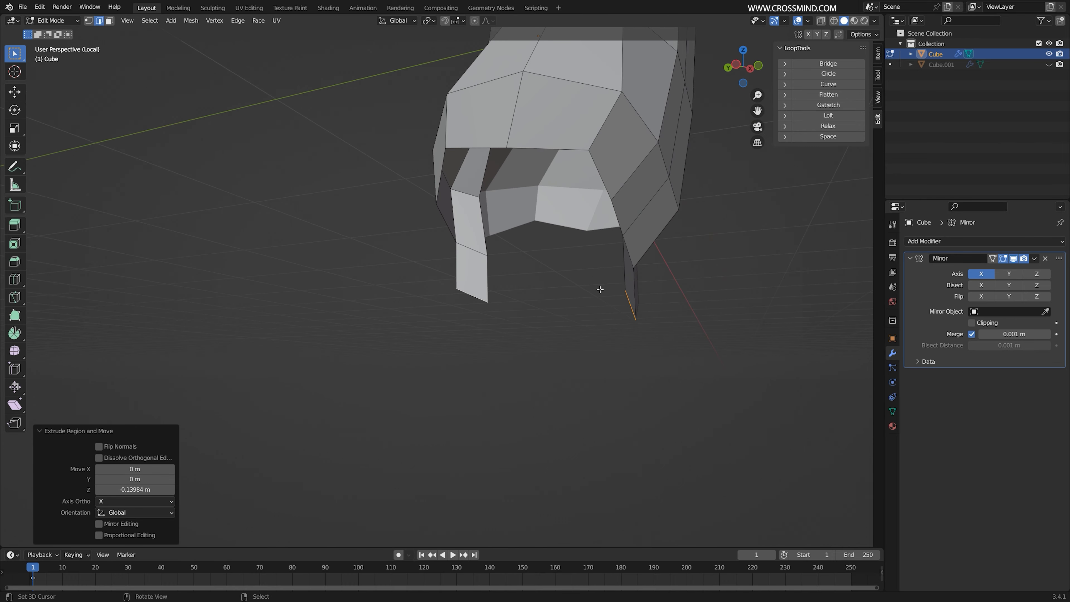
pyautogui.press('f')
# Add two loop cuts across the crotch face and move them down along Z
pyautogui.moveTo(539, 307)
pyautogui.mouseDown(button='middle')
pyautogui.moveTo(516, 313)
pyautogui.moveTo(548, 300)
pyautogui.mouseUp(button='middle')
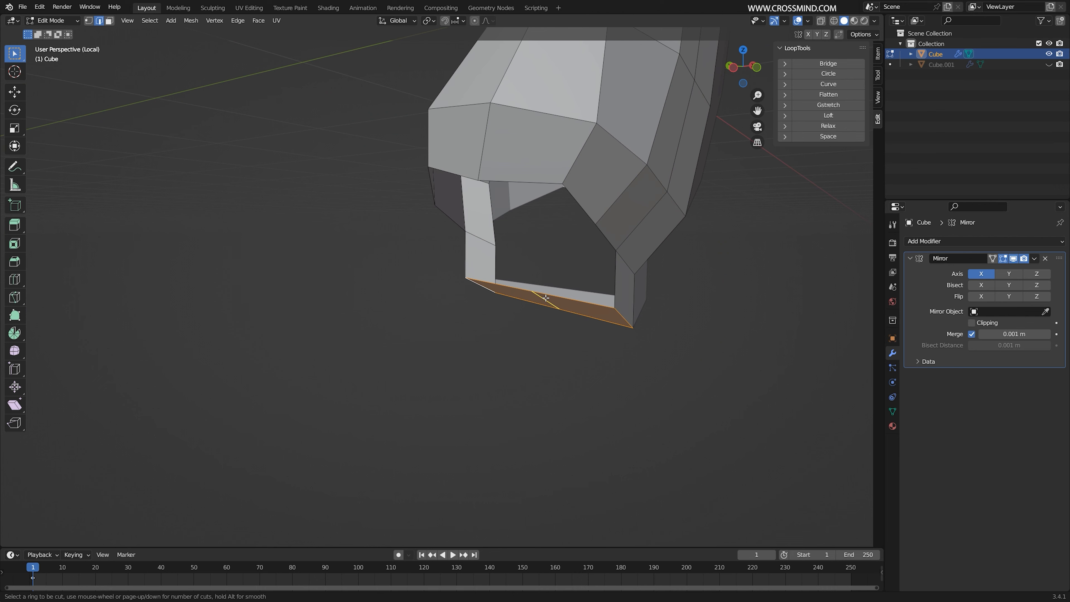
pyautogui.rightClick(545, 297)
pyautogui.moveTo(545, 298); pyautogui.dragTo(559, 287, button='middle')
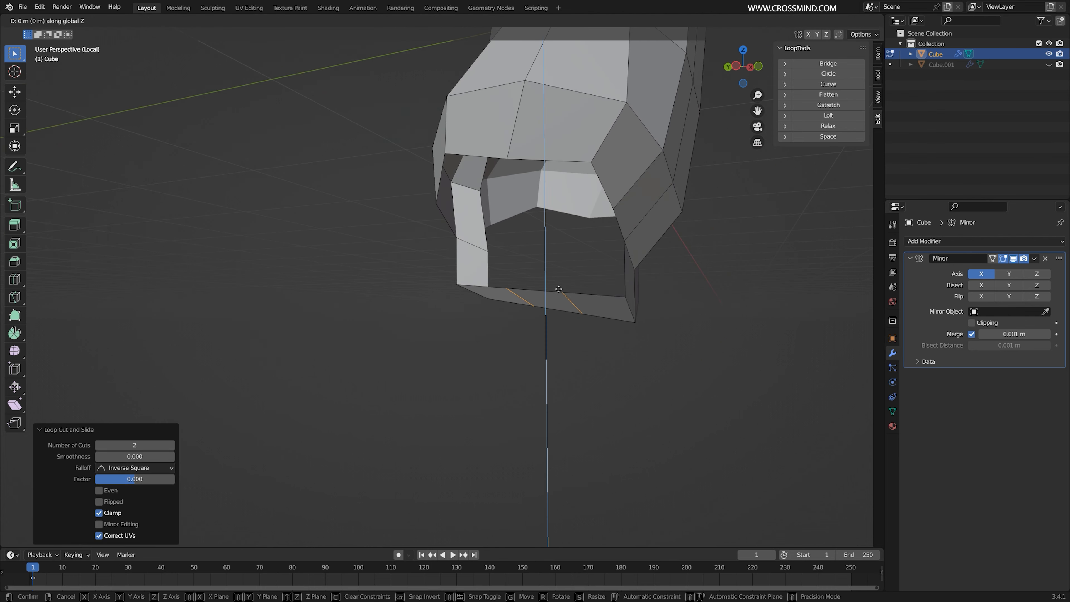
pyautogui.click(558, 310)
# Nudge the vertex on the lower back of the hip slightly upward
pyautogui.moveTo(626, 348); pyautogui.dragTo(466, 333, button='middle')
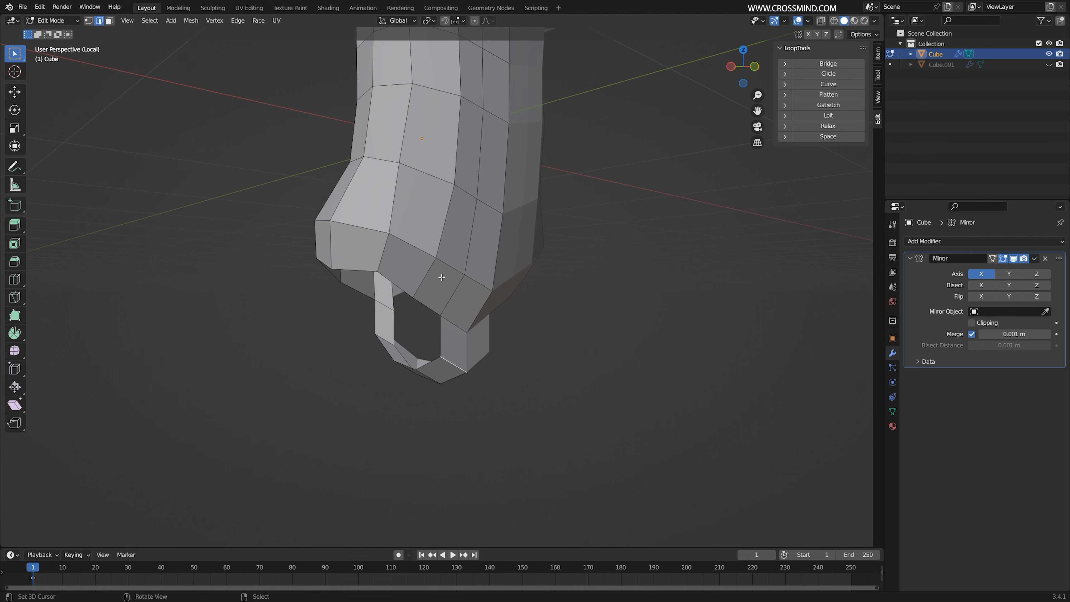
pyautogui.moveTo(441, 277); pyautogui.dragTo(456, 296, button='middle')
pyautogui.moveTo(512, 339); pyautogui.dragTo(474, 278, button='middle')
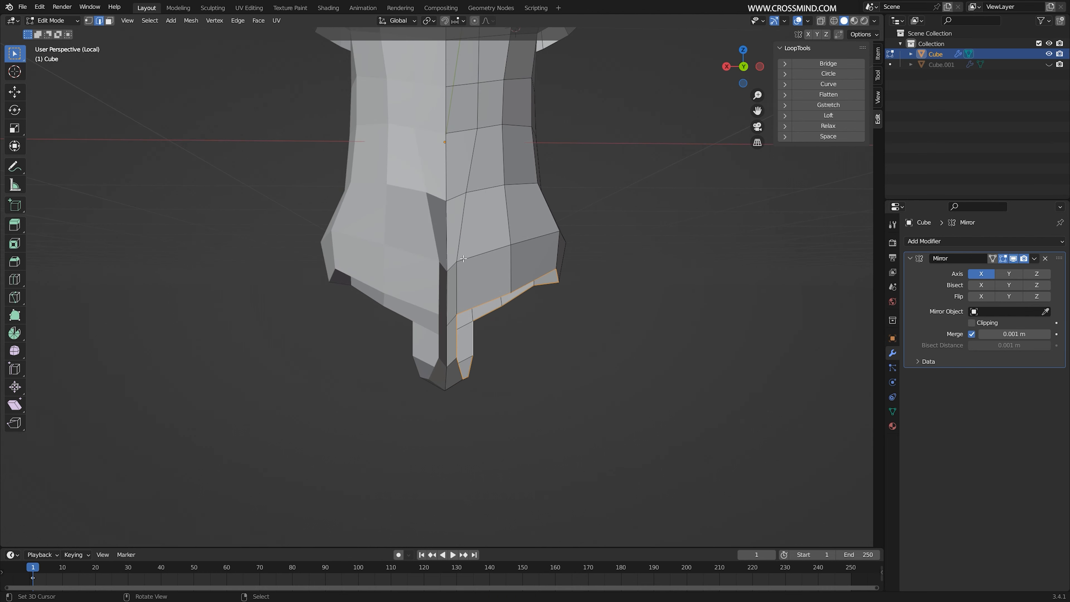
pyautogui.press('1')
pyautogui.moveTo(482, 187); pyautogui.dragTo(451, 181, button='middle')
pyautogui.rightClick(562, 233)
pyautogui.press('g')
pyautogui.click(564, 234)
pyautogui.moveTo(563, 234); pyautogui.dragTo(476, 249, button='middle')
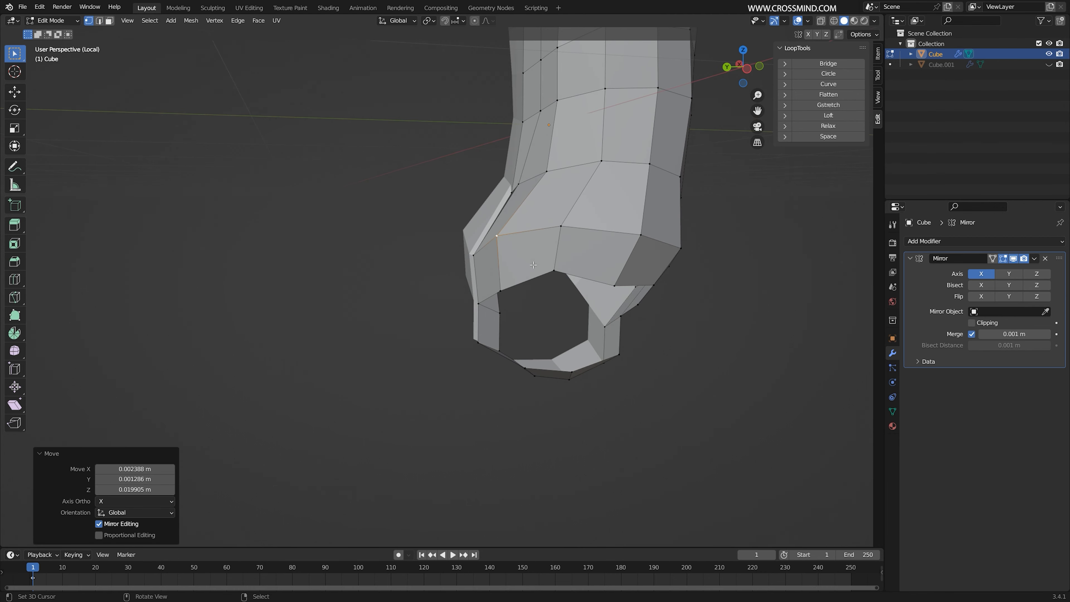
# Move two vertices on the rear rim of the leg hole slightly up to smooth its curve
pyautogui.rightClick(505, 290)
pyautogui.press('g')
pyautogui.click(501, 285)
pyautogui.rightClick(550, 272)
pyautogui.press('g')
pyautogui.click(542, 267)
# Move the outermost rim vertex of the leg hole slightly outward
pyautogui.moveTo(568, 278); pyautogui.dragTo(514, 314, button='middle')
pyautogui.rightClick(525, 318)
pyautogui.press('g')
pyautogui.click(511, 314)
# Nudge the two side vertices above the hip inward toward the waist
pyautogui.rightClick(552, 180)
pyautogui.press('g')
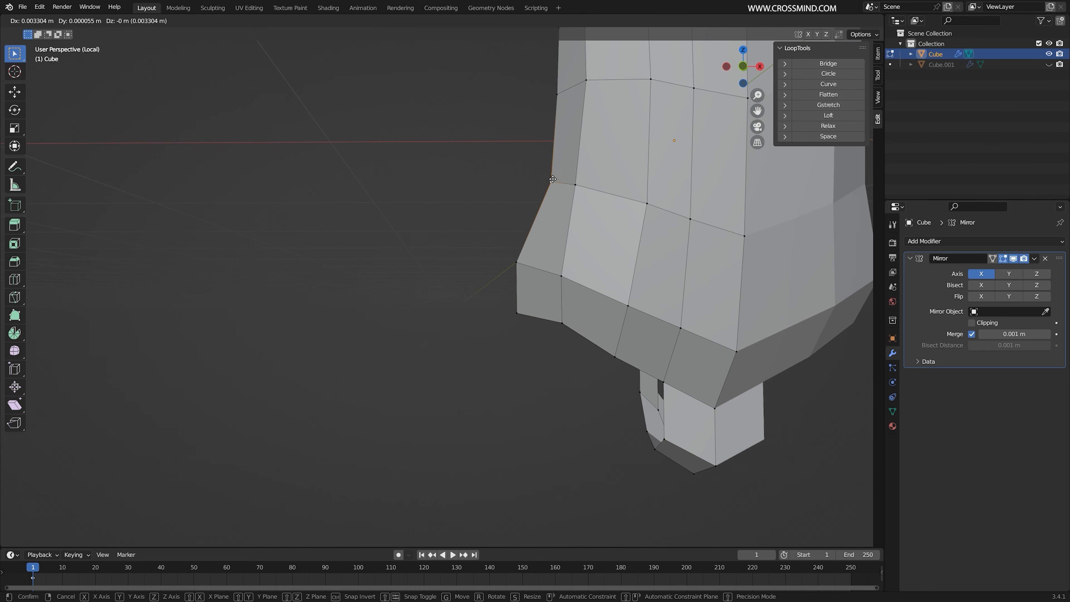
pyautogui.click(554, 180)
pyautogui.rightClick(576, 184)
pyautogui.press('g')
pyautogui.click(590, 187)
# Leave mesh editing, add a level 2 Subdivision modifier to the torso, and save the file
pyautogui.keyDown('shift'); pyautogui.moveTo(641, 388); pyautogui.dragTo(426, 227, button='middle'); pyautogui.keyUp('shift')
pyautogui.press('2')
pyautogui.keyDown('alt'); pyautogui.click(425, 227); pyautogui.keyUp('alt')
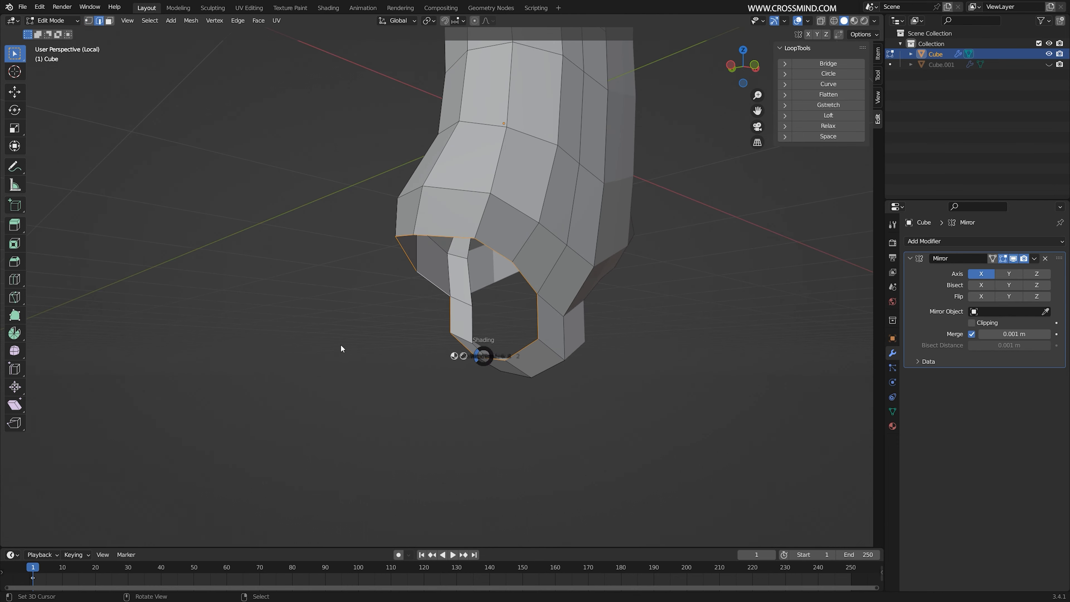
pyautogui.click(340, 343)
pyautogui.moveTo(340, 344); pyautogui.dragTo(291, 342, button='middle')
pyautogui.press('z')
pyautogui.press('Tab')
pyautogui.keyDown('shift'); pyautogui.moveTo(638, 276); pyautogui.dragTo(638, 382, button='middle'); pyautogui.keyUp('shift')
pyautogui.hotkey('ctrl', '2')
pyautogui.moveTo(545, 374)
pyautogui.mouseDown(button='middle')
pyautogui.moveTo(531, 372)
pyautogui.moveTo(576, 381)
pyautogui.moveTo(591, 400)
pyautogui.moveTo(494, 410)
pyautogui.moveTo(580, 401)
pyautogui.mouseUp(button='middle')
pyautogui.hotkey('ctrl', 's')
# Examine the subdivided torso's shape from several angles, including the hips and leg holes
pyautogui.press('z')
pyautogui.moveTo(492, 414); pyautogui.dragTo(421, 406, button='middle')
pyautogui.press('z')
pyautogui.moveTo(564, 399); pyautogui.dragTo(554, 374, button='middle')
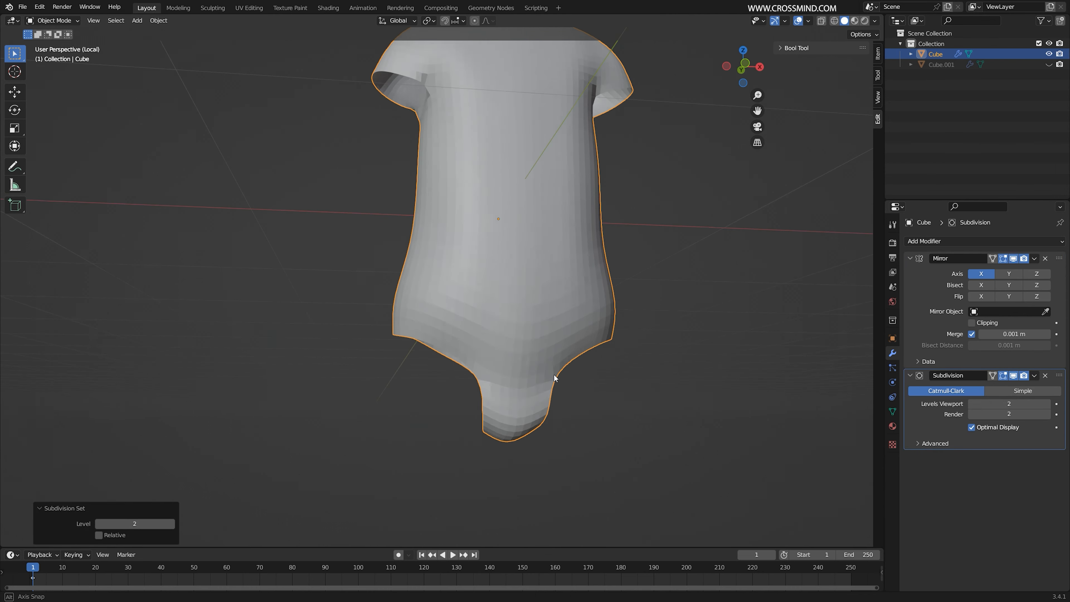
pyautogui.moveTo(471, 387); pyautogui.dragTo(525, 385, button='middle')
pyautogui.press('z')
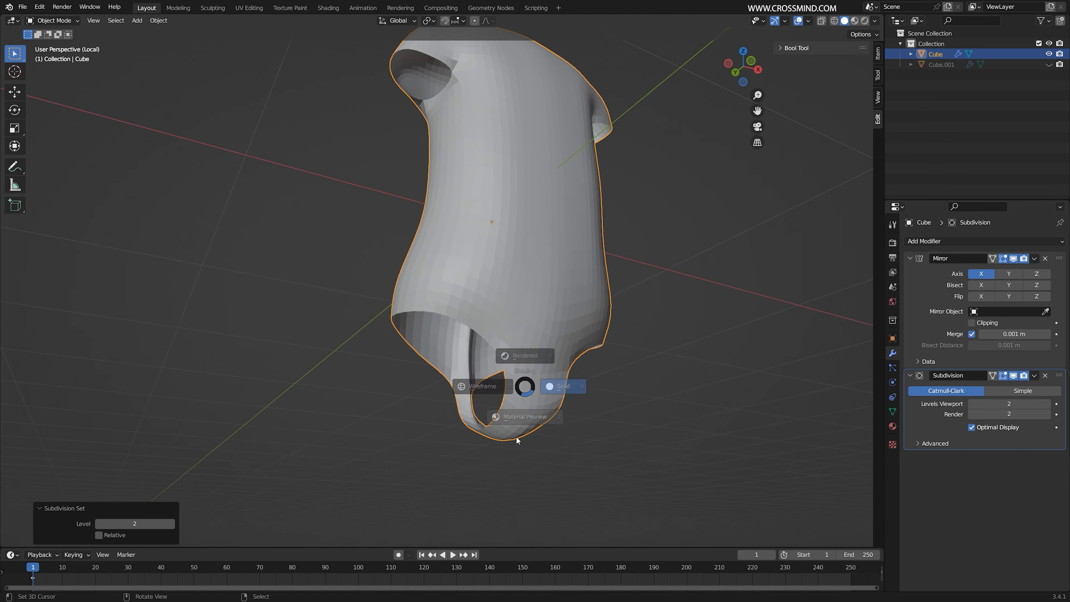
pyautogui.press('z')
# Resume editing the torso mesh in front view and display its cage on the subdivided surface
pyautogui.press('KP_1')
pyautogui.press('Tab')
pyautogui.moveTo(639, 361)
pyautogui.mouseDown(button='middle')
pyautogui.moveTo(564, 393)
pyautogui.moveTo(576, 386)
pyautogui.mouseUp(button='middle')
pyautogui.click(992, 376)
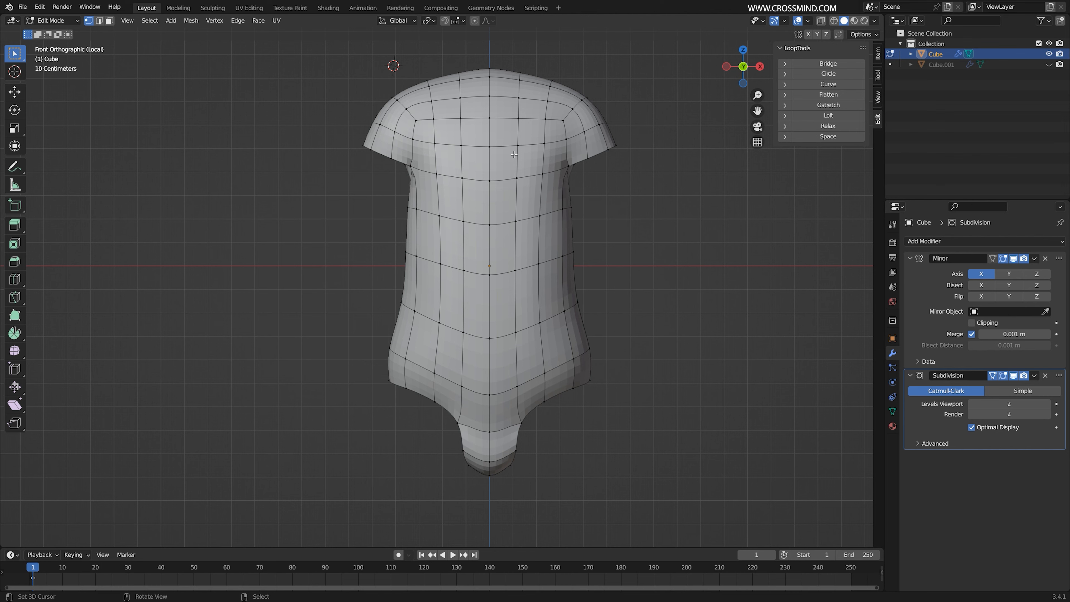
# Select all front and back vertices of the hip and crotch area and slide them slightly upward along their edges
pyautogui.moveTo(506, 385); pyautogui.dragTo(548, 339, button='middle')
pyautogui.press('2')
pyautogui.click(569, 301)
pyautogui.press('z')
pyautogui.press('1')
pyautogui.keyDown('alt'); pyautogui.click(546, 380); pyautogui.keyUp('alt')
pyautogui.moveTo(546, 380); pyautogui.dragTo(501, 366, button='middle')
pyautogui.moveTo(363, 286); pyautogui.dragTo(648, 484)
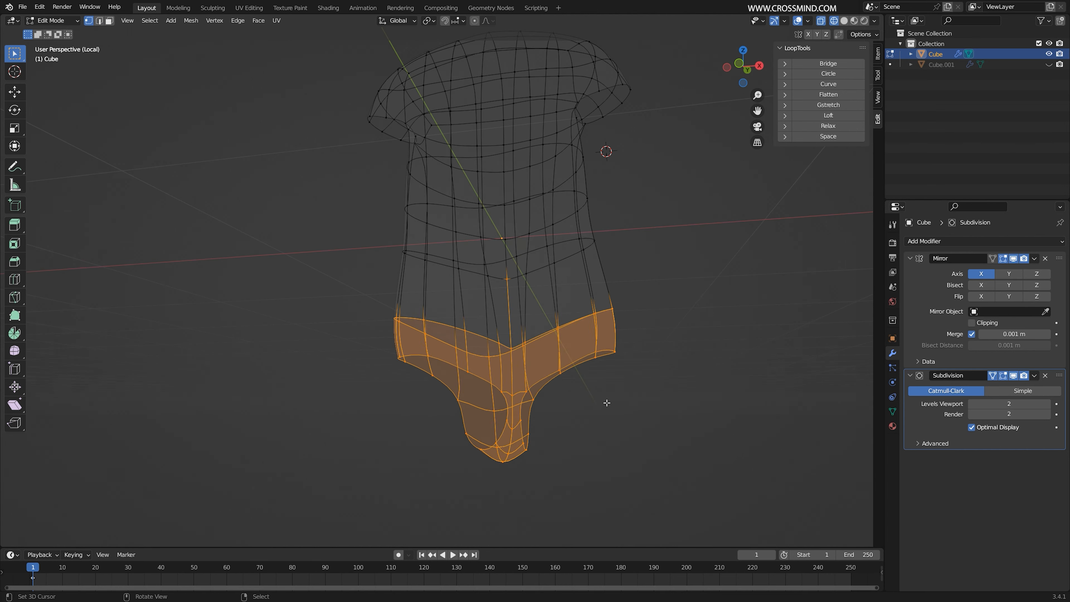
pyautogui.moveTo(606, 404); pyautogui.dragTo(659, 406, button='middle')
pyautogui.press('g')
pyautogui.press('g')
pyautogui.rightClick(670, 296)
pyautogui.hotkey('shift', 'z')
pyautogui.press('g')
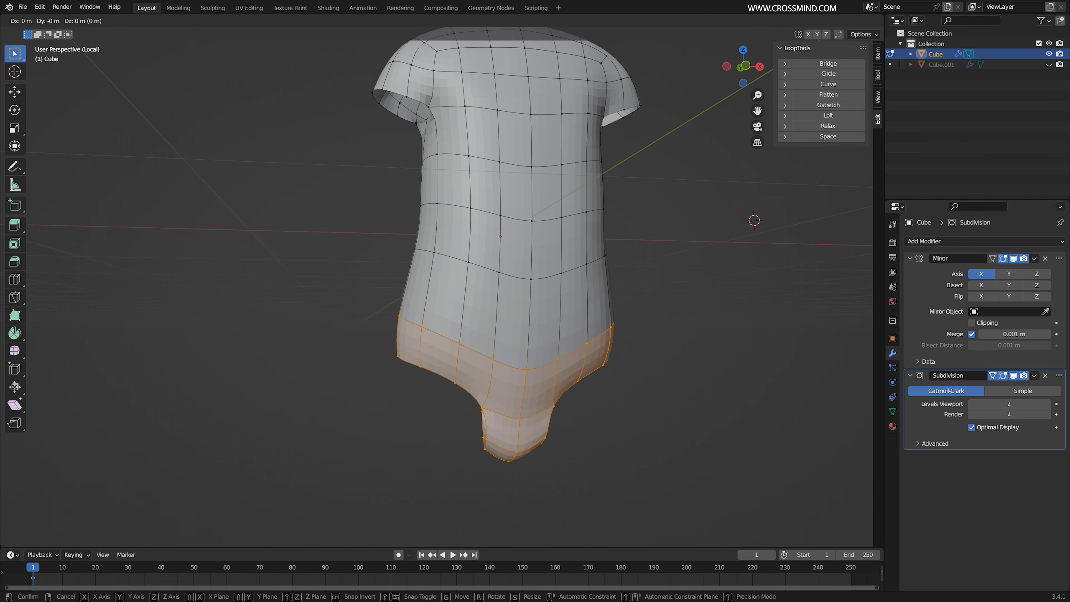
pyautogui.press('g')
pyautogui.click(738, 287)
# Hide the subdivision in the viewport and slide the selected hip and crotch vertices by a factor of 0.186
pyautogui.moveTo(738, 287); pyautogui.dragTo(821, 287, button='middle')
pyautogui.click(1013, 376)
pyautogui.moveTo(657, 422); pyautogui.dragTo(605, 425, button='middle')
pyautogui.press('g')
pyautogui.press('g')
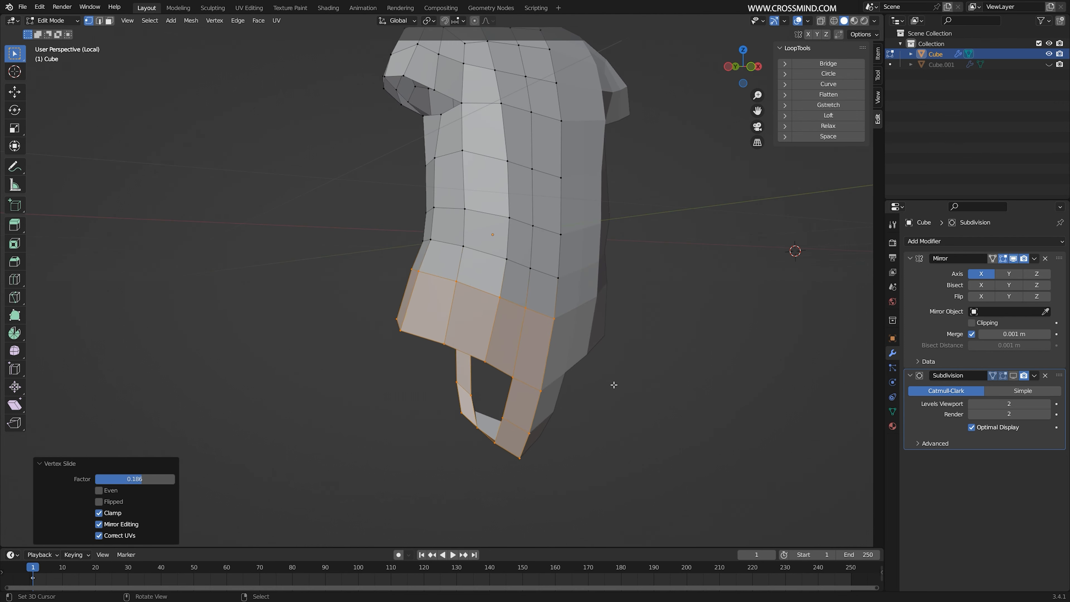
# Grow the hip selection by two rings up the torso and slide its vertices upward by a factor of about 0.38
pyautogui.scroll(-2, 614, 375)
pyautogui.keyDown('shift'); pyautogui.moveTo(602, 269); pyautogui.dragTo(605, 362, button='middle'); pyautogui.keyUp('shift')
pyautogui.hotkey('shift', 'z')
pyautogui.press('ctrl+KP_Add')
pyautogui.press('ctrl+KP_Add')
pyautogui.moveTo(540, 353); pyautogui.dragTo(577, 337, button='middle')
pyautogui.hotkey('shift', 'z')
pyautogui.moveTo(690, 337); pyautogui.dragTo(623, 341, button='middle')
pyautogui.press('g')
pyautogui.press('g')
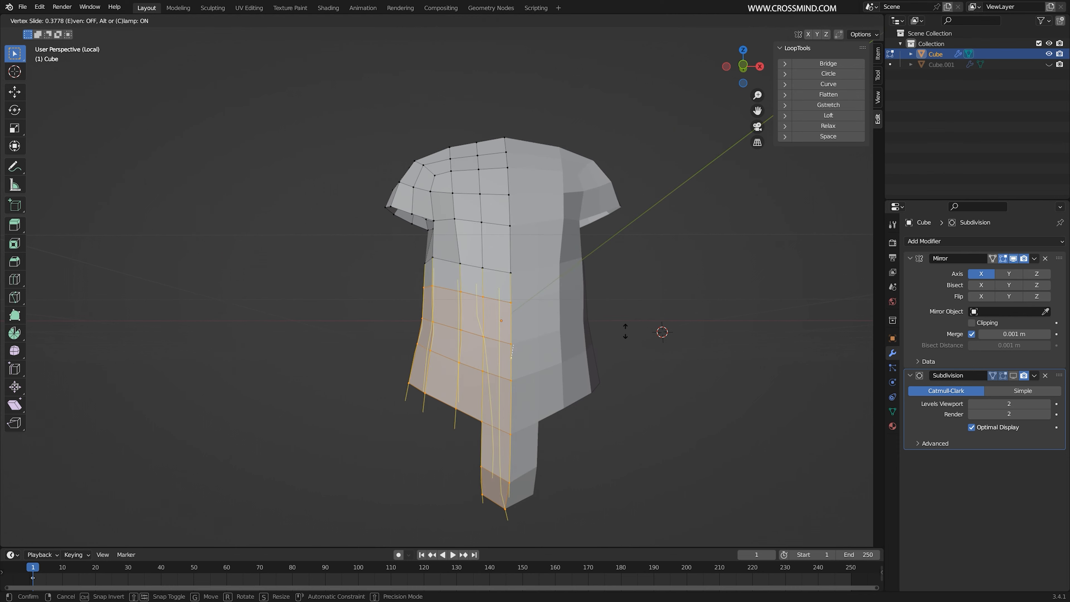
pyautogui.click(625, 331)
# Select the lower crotch vertices through the mesh and move them up about 0.068 m in front view
pyautogui.keyDown('shift'); pyautogui.moveTo(590, 481); pyautogui.dragTo(471, 392, button='middle'); pyautogui.keyUp('shift')
pyautogui.hotkey('shift', 'z')
pyautogui.moveTo(436, 358); pyautogui.dragTo(541, 436)
pyautogui.press('KP_1')
pyautogui.scroll(2, 564, 459)
pyautogui.press('g')
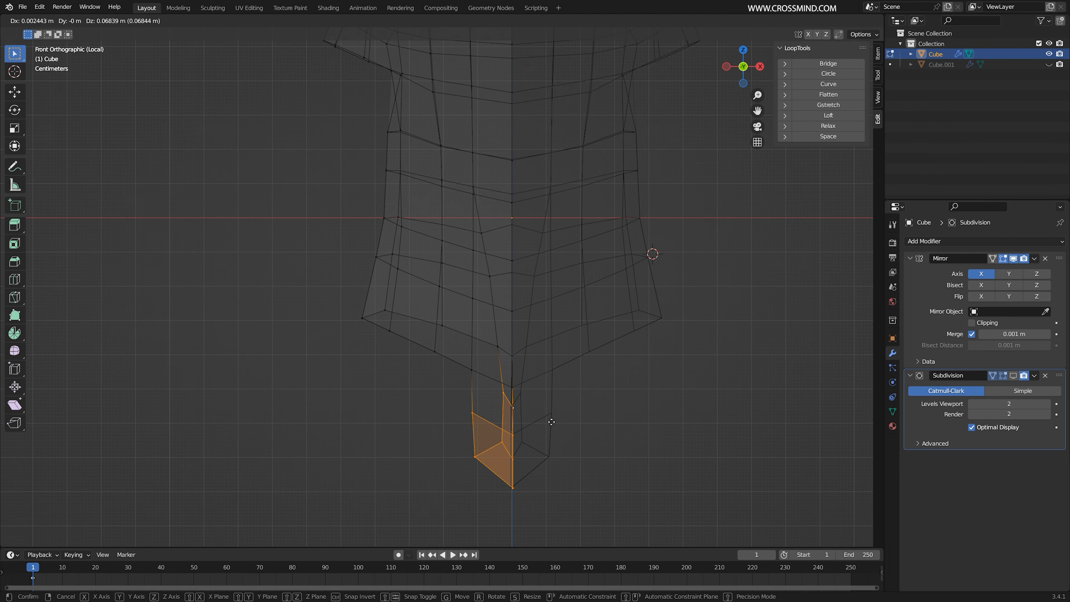
pyautogui.click(550, 422)
# Enable Clipping on the Mirror modifier and nudge the crotch's lower side vertex about 0.01 m inward
pyautogui.click(971, 322)
pyautogui.rightClick(470, 454)
pyautogui.press('g')
pyautogui.click(474, 451)
pyautogui.press('z')
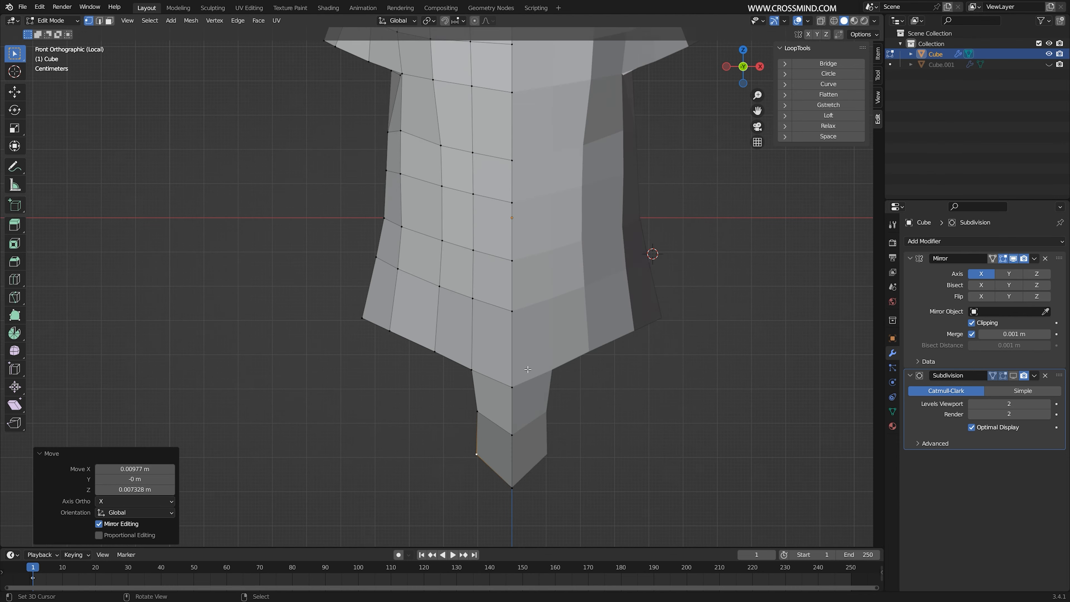
# Move the lowest centre vertex of the crotch up about 0.027 m and save the file
pyautogui.scroll(-1, 442, 371)
pyautogui.rightClick(435, 342)
pyautogui.press('z')
pyautogui.keyDown('shift'); pyautogui.moveTo(353, 291); pyautogui.dragTo(415, 332); pyautogui.keyUp('shift')
pyautogui.scroll(-1, 455, 372)
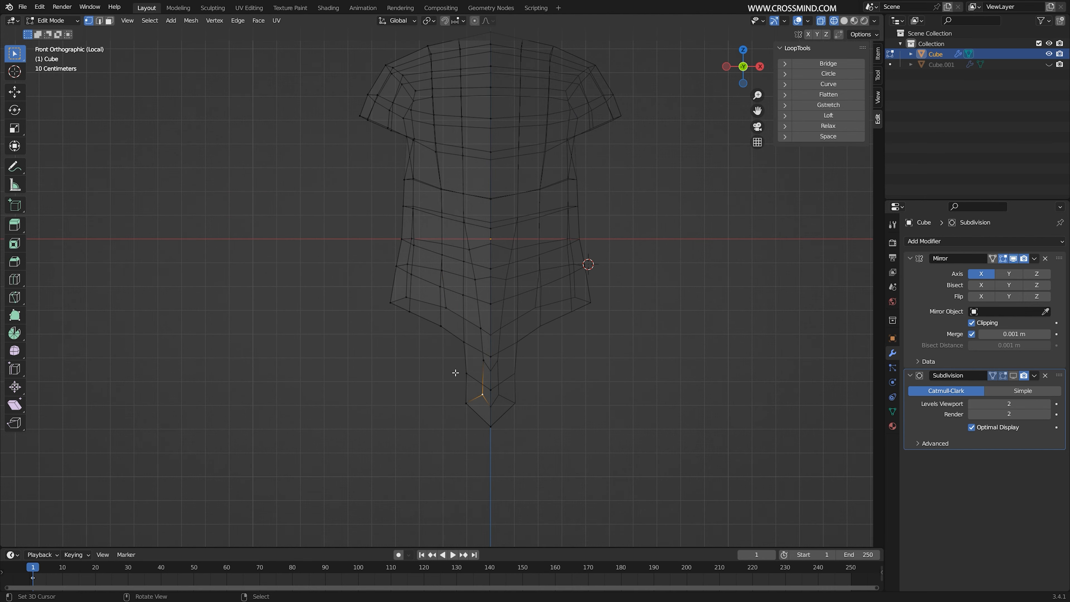
pyautogui.click(510, 443)
pyautogui.scroll(2, 478, 423)
pyautogui.press('g')
pyautogui.click(516, 473)
pyautogui.scroll(-2, 518, 421)
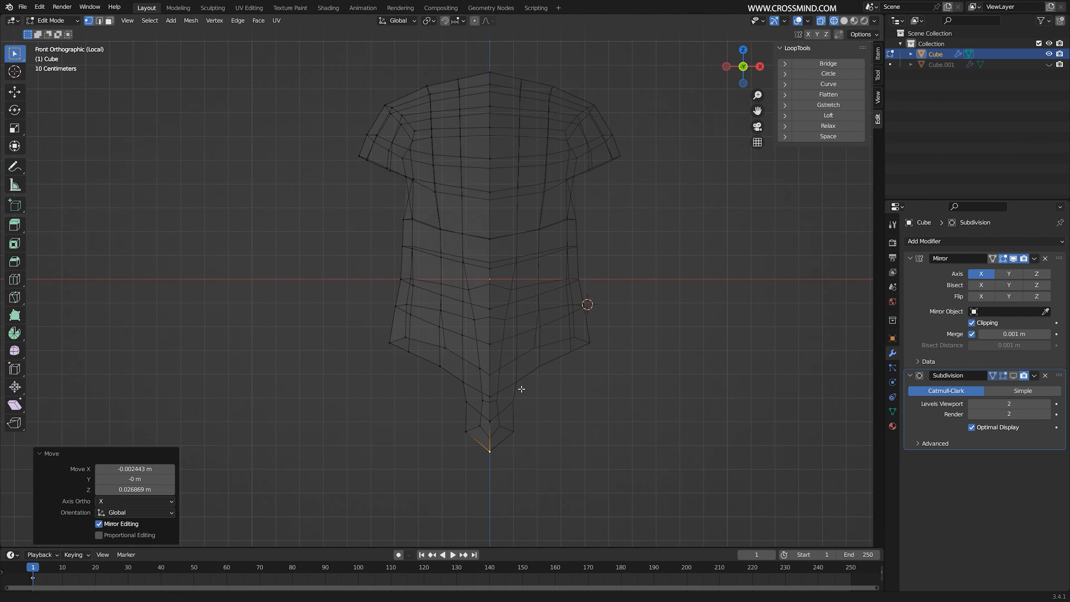
pyautogui.press('z')
pyautogui.hotkey('ctrl', 's')
# Try to pull the side waist vertices inward with proportional editing
pyautogui.rightClick(412, 294)
pyautogui.press('z')
pyautogui.press('b')
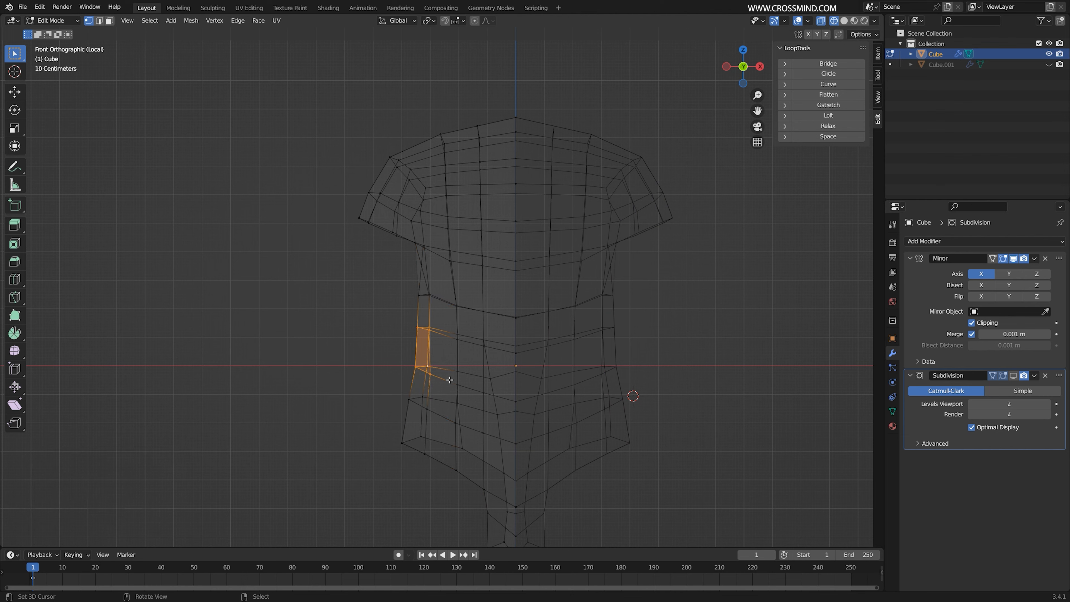
pyautogui.keyDown('shift'); pyautogui.moveTo(436, 327); pyautogui.dragTo(396, 315, button='middle'); pyautogui.keyUp('shift')
pyautogui.press('g')
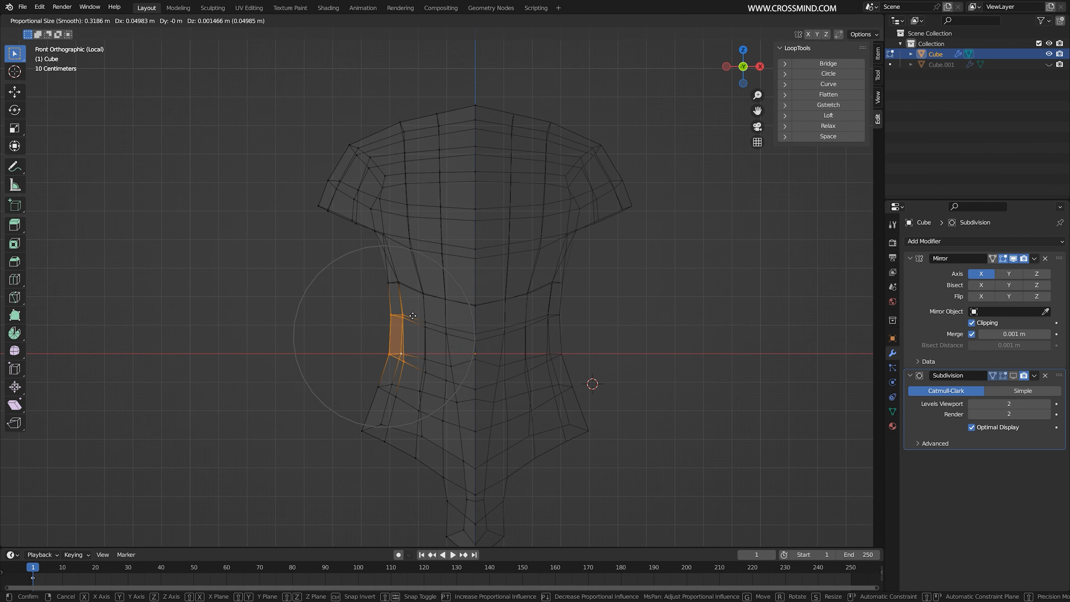
# Move the outer hip corner slightly inward in front view
pyautogui.rightClick(366, 427)
pyautogui.press('g')
pyautogui.click(370, 426)
# Select the torso below the waist and move it up about 0.084 m with a proportional editing size of 0.513
pyautogui.keyDown('shift'); pyautogui.moveTo(511, 449); pyautogui.dragTo(508, 395, button='middle'); pyautogui.keyUp('shift')
pyautogui.rightClick(464, 444)
pyautogui.press('b')
pyautogui.moveTo(335, 303); pyautogui.dragTo(594, 545)
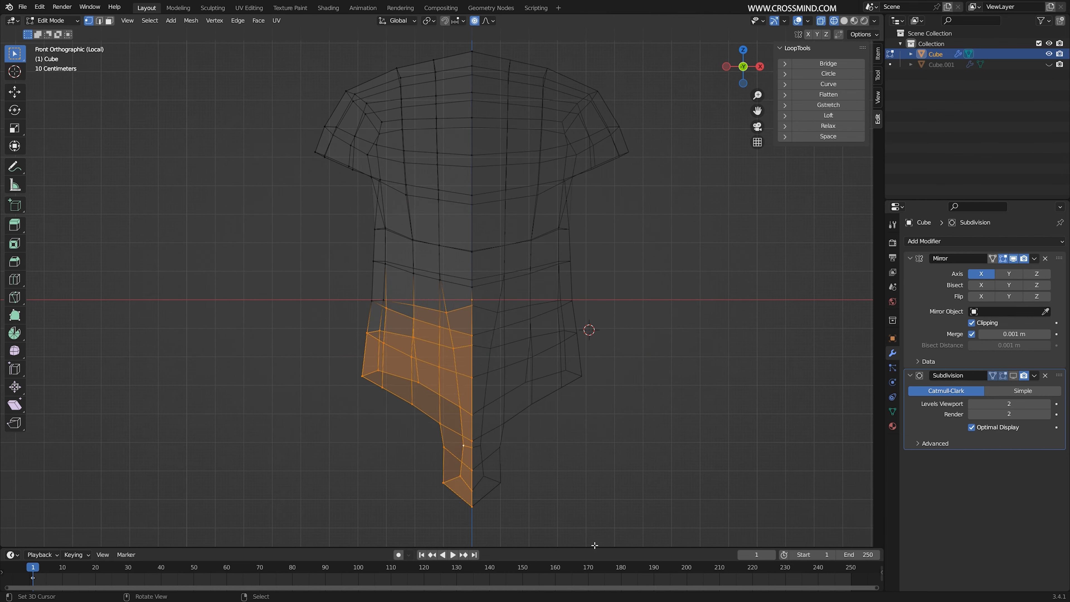
pyautogui.click(603, 518)
pyautogui.press('z')
pyautogui.moveTo(505, 367)
pyautogui.mouseDown(button='middle')
pyautogui.moveTo(573, 360)
pyautogui.moveTo(524, 371)
pyautogui.mouseUp(button='middle')
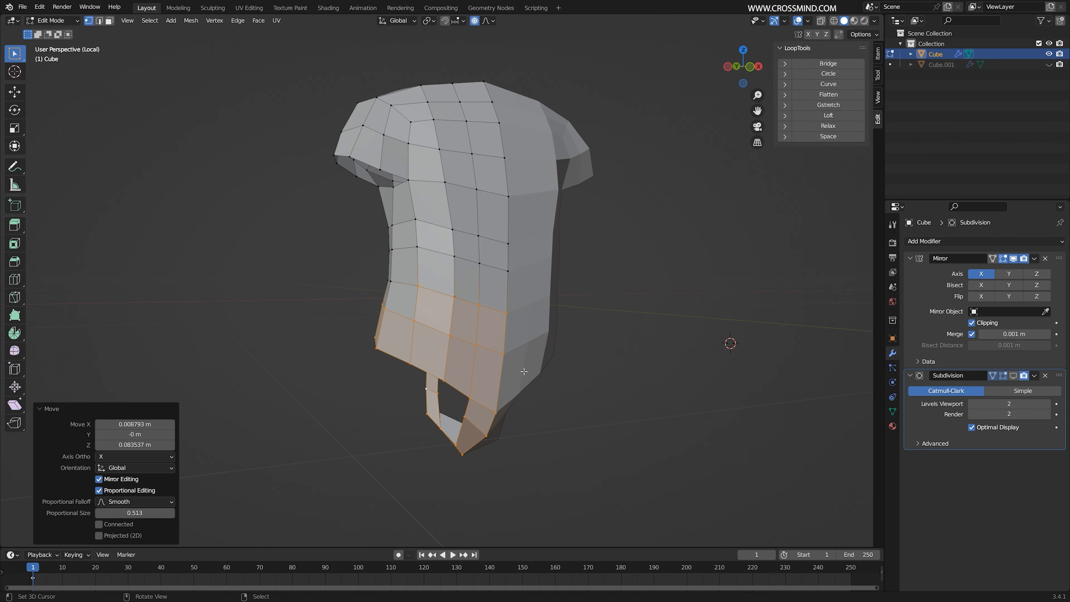
# Slide two neighbouring horizontal edge loops around the waist to even out their spacing
pyautogui.keyDown('alt'); pyautogui.rightClick(452, 228); pyautogui.keyUp('alt')
pyautogui.press('g')
pyautogui.press('g')
pyautogui.click(498, 236)
pyautogui.keyDown('alt'); pyautogui.rightClick(467, 255); pyautogui.keyUp('alt')
pyautogui.press('g')
pyautogui.press('g')
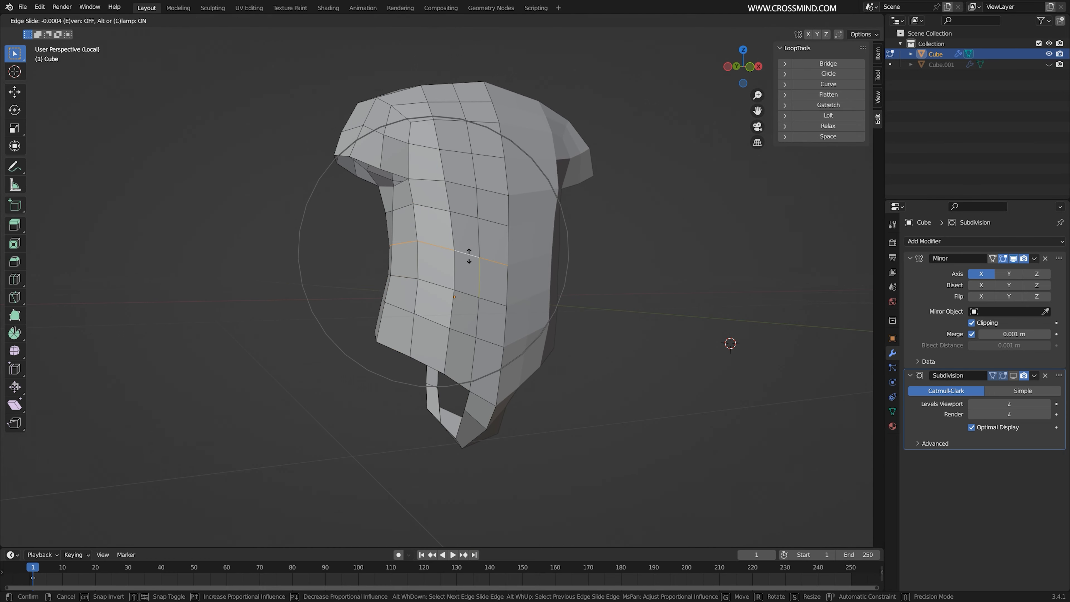
pyautogui.click(468, 256)
# Nudge individual vertices on the side of the hip to smooth the flow toward the leg hole
pyautogui.moveTo(489, 240); pyautogui.dragTo(455, 240, button='middle')
pyautogui.press('1')
pyautogui.rightClick(486, 279)
pyautogui.keyDown('shift'); pyautogui.moveTo(467, 228); pyautogui.dragTo(508, 348, button='middle'); pyautogui.keyUp('shift')
pyautogui.click(485, 273)
pyautogui.press('g')
pyautogui.click(492, 304)
pyautogui.rightClick(501, 321)
pyautogui.press('g')
pyautogui.click(499, 325)
# Move the rim vertex at the upper back of the leg hole forward
pyautogui.rightClick(504, 359)
pyautogui.press('g')
pyautogui.click(527, 349)
pyautogui.press('g')
pyautogui.click(541, 348)
# Nudge a vertex on the side of the hip and the middle vertex on the leg hole's upper rim
pyautogui.rightClick(577, 299)
pyautogui.press('g')
pyautogui.click(579, 300)
pyautogui.moveTo(579, 300); pyautogui.dragTo(600, 303, button='middle')
pyautogui.rightClick(623, 360)
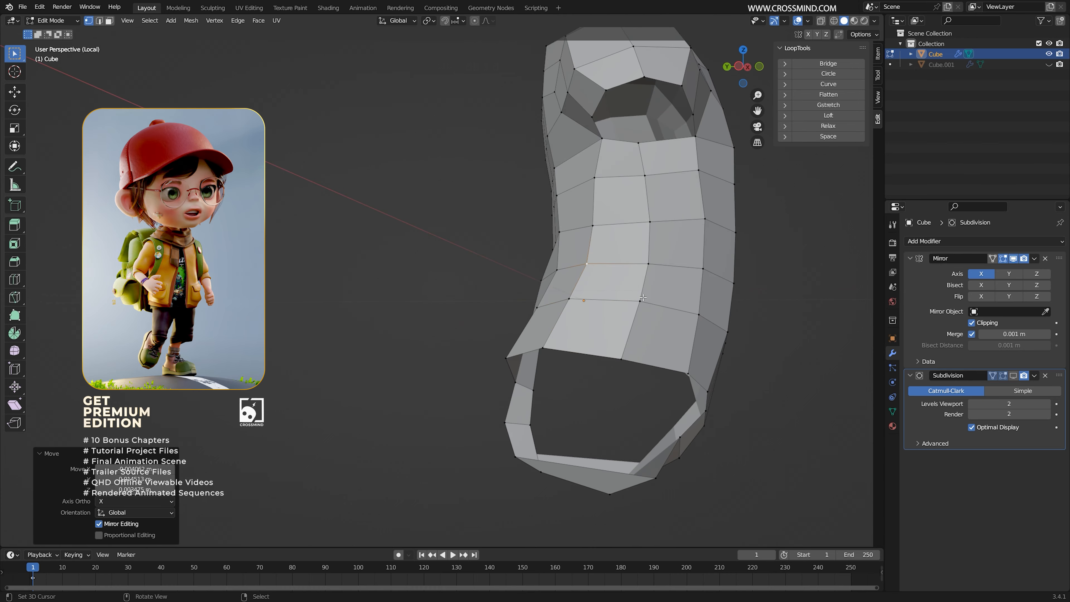
pyautogui.press('g')
pyautogui.click(625, 359)
# Select the whole torso mesh, save the file, and lightly even out the vertices with the Smooth tool
pyautogui.moveTo(625, 358); pyautogui.dragTo(422, 249, button='middle')
pyautogui.press('a')
pyautogui.hotkey('ctrl', 's')
pyautogui.scroll(3, 442, 240)
pyautogui.press('2')
pyautogui.click(14, 350)
pyautogui.moveTo(368, 245)
pyautogui.mouseDown()
pyautogui.moveTo(379, 244)
pyautogui.moveTo(363, 243)
pyautogui.mouseUp()
# Check the smoothed torso's side with the overlays hidden, and return to the selection tool
pyautogui.moveTo(471, 236)
pyautogui.mouseDown(button='middle')
pyautogui.moveTo(438, 236)
pyautogui.moveTo(469, 226)
pyautogui.moveTo(511, 280)
pyautogui.moveTo(492, 276)
pyautogui.mouseUp(button='middle')
pyautogui.hotkey('alt', 'shift', 'z')
pyautogui.moveTo(613, 270); pyautogui.dragTo(568, 301, button='middle')
pyautogui.press('z')
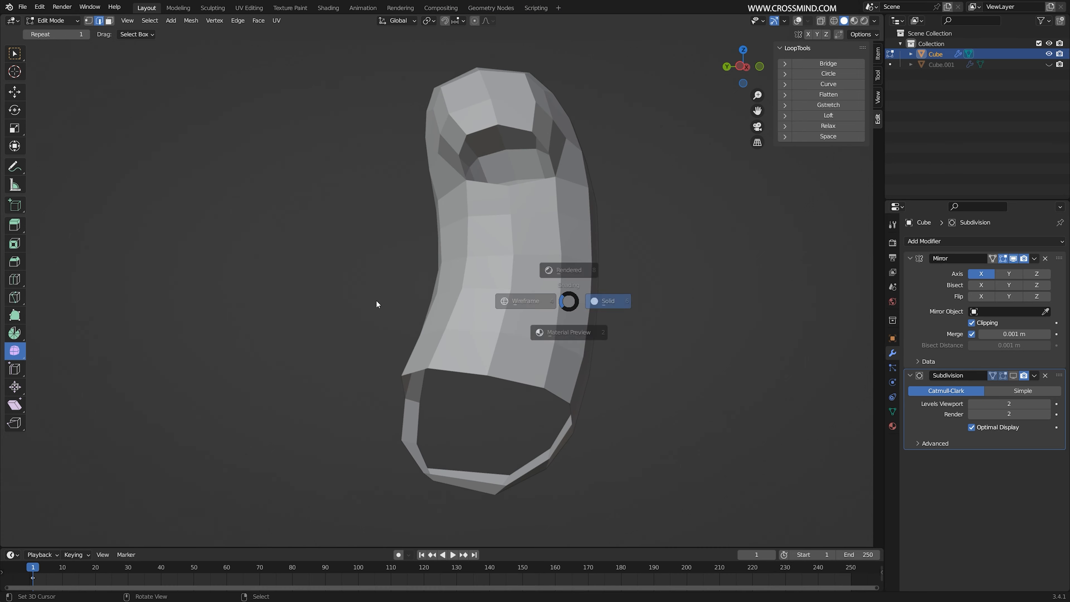
pyautogui.press('Escape')
pyautogui.hotkey('alt', 'shift', 'z')
pyautogui.press('w')
# Select the arm hole's rim loop and scale it to 0.985
pyautogui.moveTo(376, 300)
pyautogui.mouseDown(button='middle')
pyautogui.moveTo(501, 291)
pyautogui.moveTo(491, 276)
pyautogui.moveTo(541, 280)
pyautogui.moveTo(471, 298)
pyautogui.mouseUp(button='middle')
pyautogui.scroll(1, 800, 225)
pyautogui.click(518, 278)
pyautogui.press('s')
pyautogui.click(499, 287)
# Scale a pair of vertices on the arm hole's rim toward each other
pyautogui.moveTo(508, 266); pyautogui.dragTo(532, 263, button='middle')
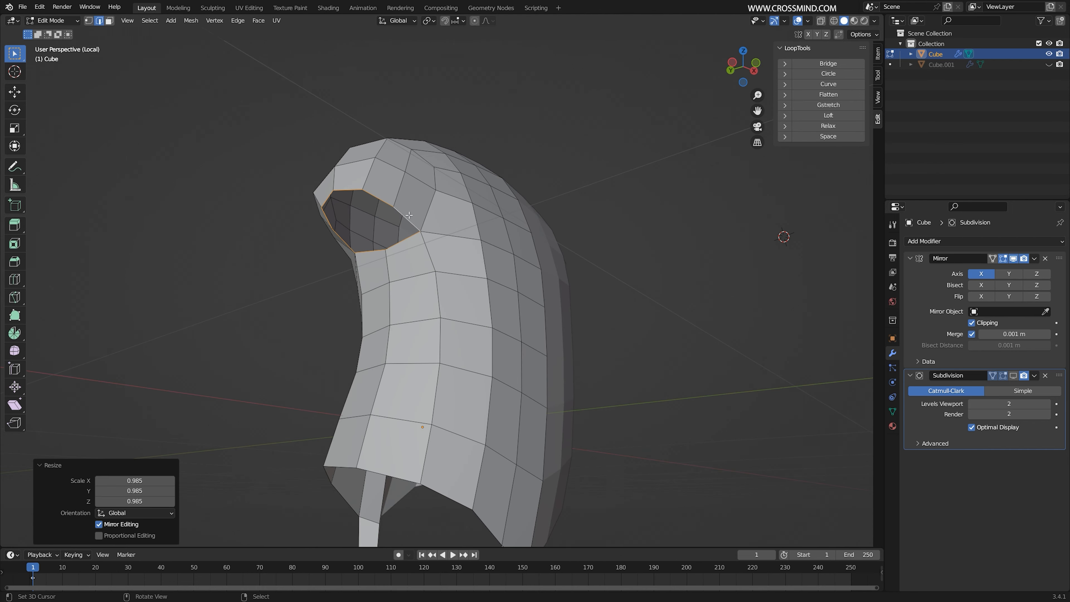
pyautogui.press('1')
pyautogui.rightClick(410, 217)
pyautogui.keyDown('shift'); pyautogui.rightClick(367, 252); pyautogui.keyUp('shift')
pyautogui.press('s')
pyautogui.click(379, 248)
# Select the leg hole's rim loop and extrude it downward and slightly outward in the front view
pyautogui.keyDown('shift'); pyautogui.moveTo(471, 421); pyautogui.dragTo(452, 308, button='middle'); pyautogui.keyUp('shift')
pyautogui.press('2')
pyautogui.keyDown('alt'); pyautogui.rightClick(426, 307); pyautogui.keyUp('alt')
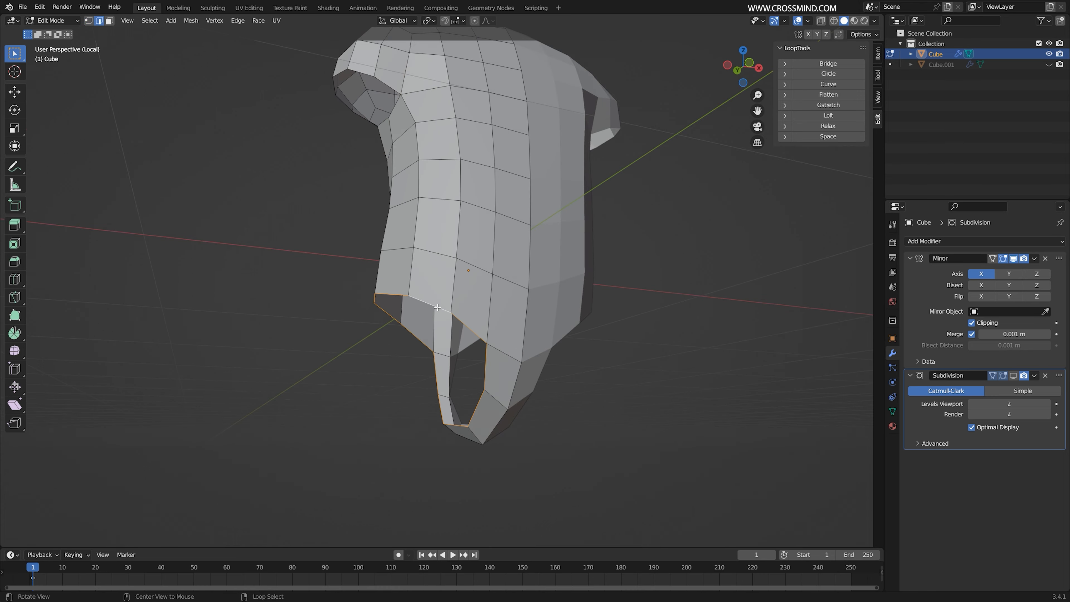
pyautogui.press('KP_1')
pyautogui.press('e')
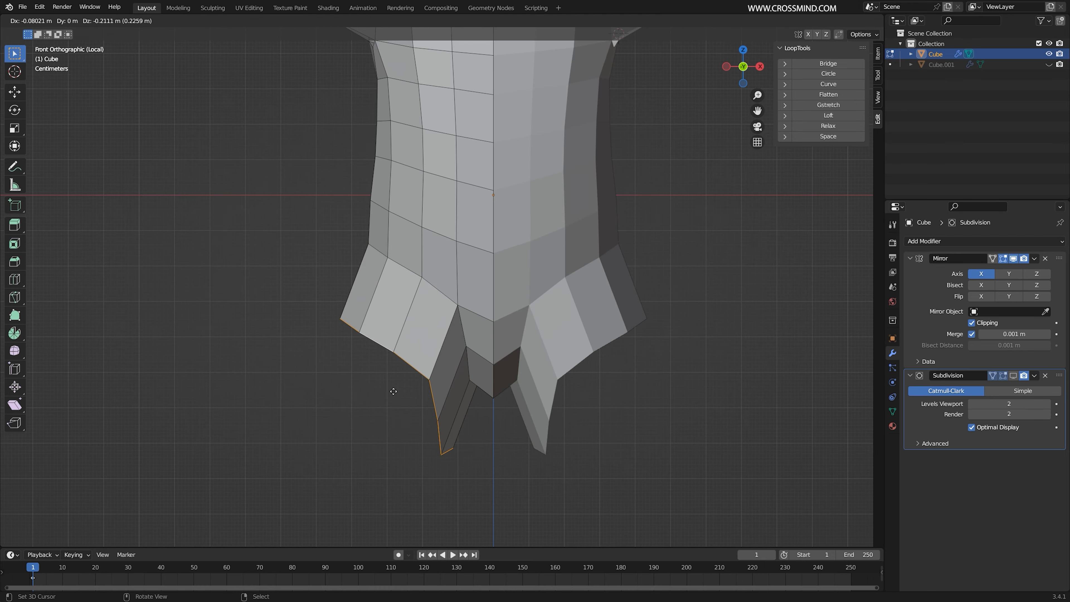
pyautogui.click(389, 408)
# Rotate and scale the extruded leg rim so it lies flatter, and shift it slightly in the front view
pyautogui.moveTo(390, 408); pyautogui.dragTo(460, 395, button='middle')
pyautogui.press('KP_1')
pyautogui.press('r')
pyautogui.click(531, 449)
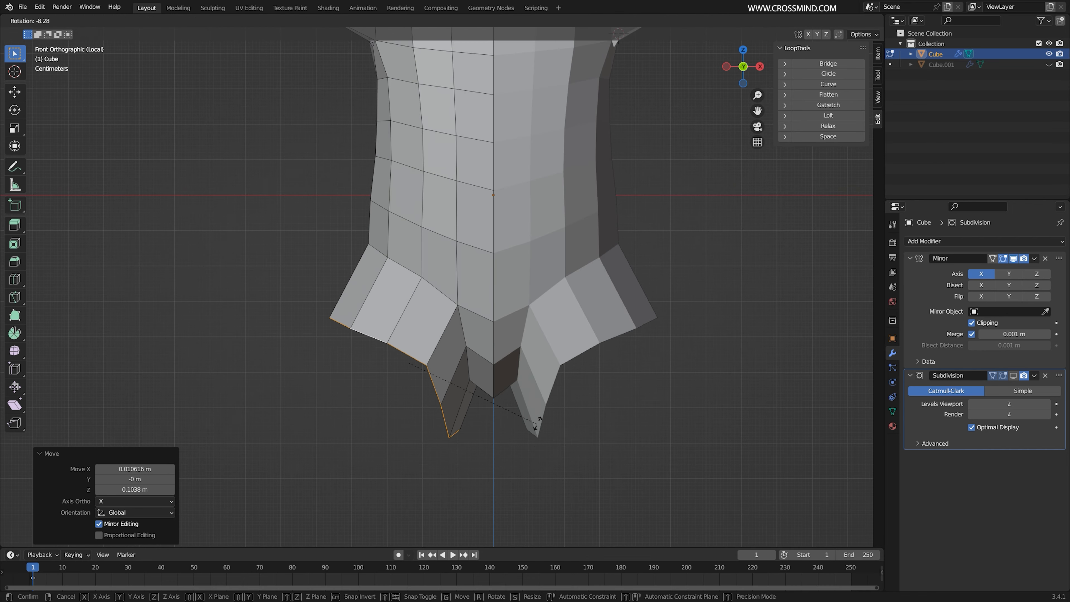
pyautogui.press('s')
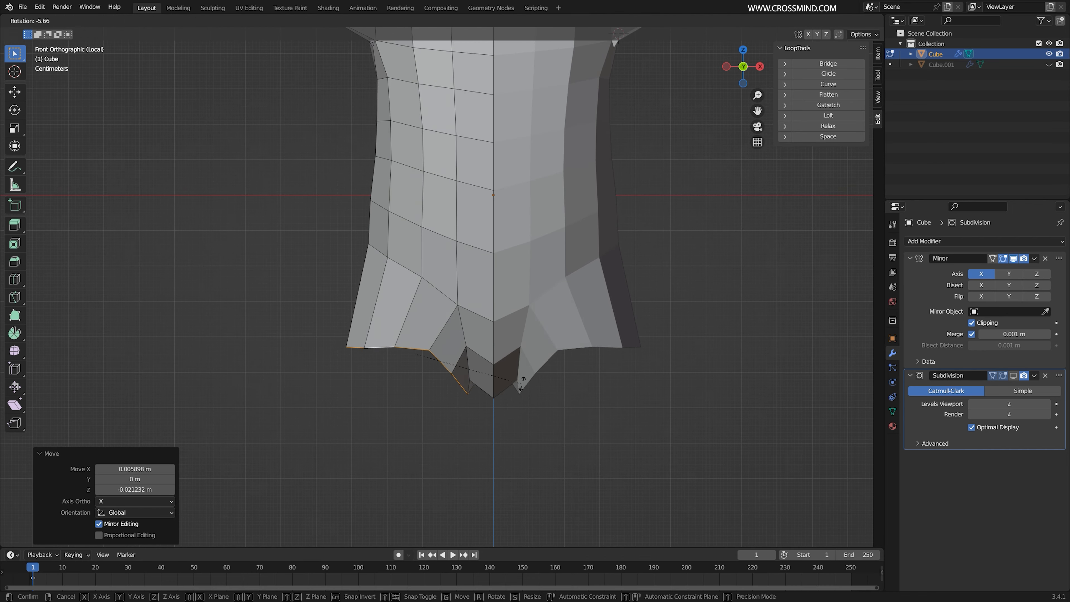
pyautogui.keyDown('shift'); pyautogui.moveTo(496, 398); pyautogui.dragTo(509, 410, button='middle'); pyautogui.keyUp('shift')
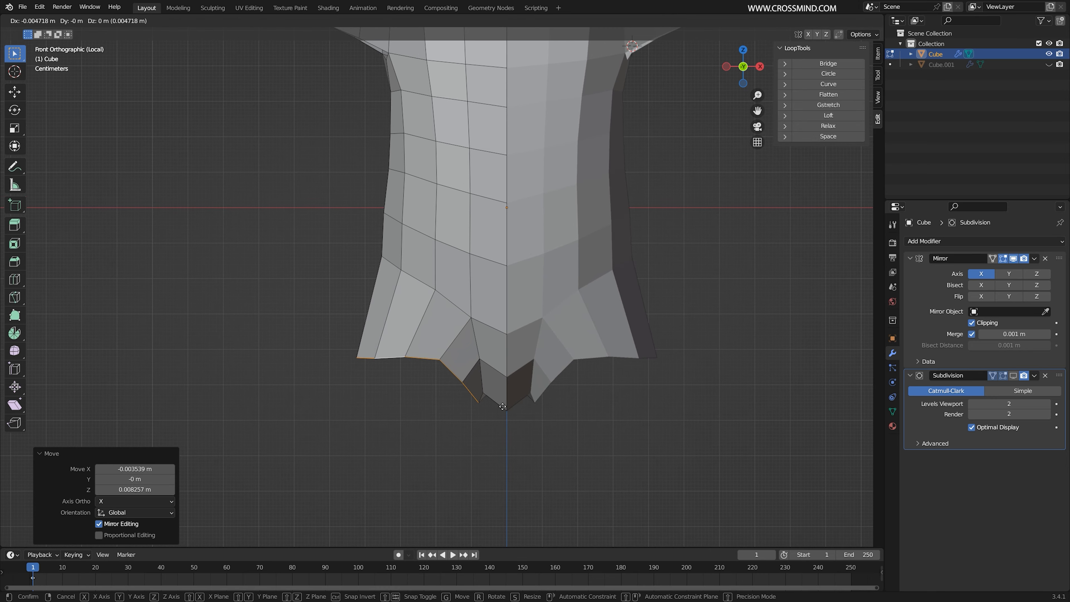
# Move the vertices along the back of the extruded leg rim one by one to round its outline
pyautogui.moveTo(415, 346); pyautogui.dragTo(396, 307, button='middle')
pyautogui.press('1')
pyautogui.press('g')
pyautogui.click(365, 345)
pyautogui.rightClick(374, 337)
pyautogui.click(329, 356)
pyautogui.rightClick(363, 345)
pyautogui.press('g')
pyautogui.click(367, 350)
pyautogui.rightClick(373, 345)
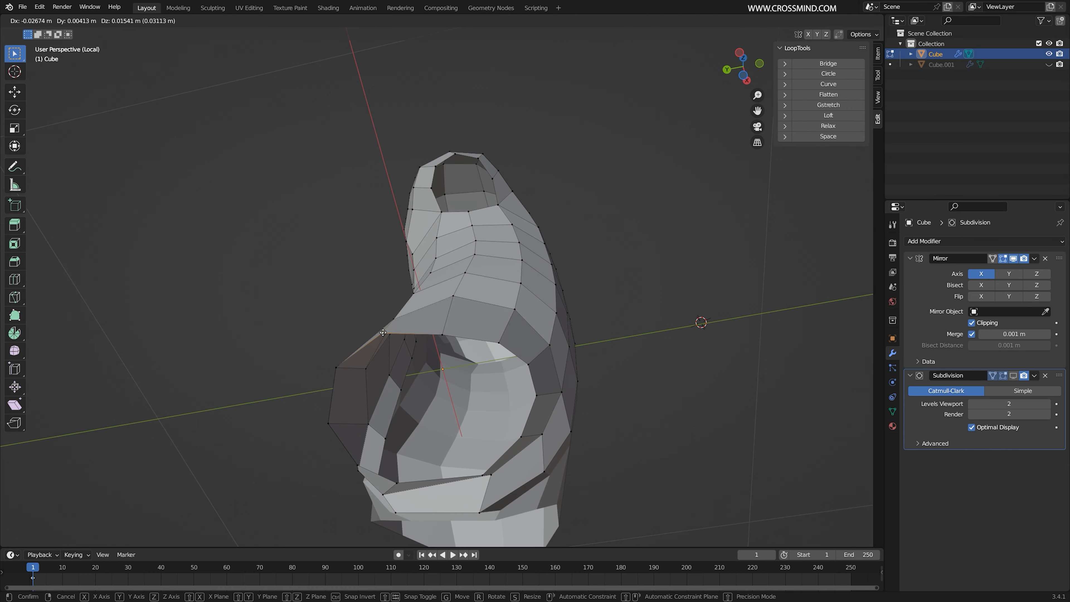
pyautogui.click(383, 332)
# Move the vertices on the outer side of the extruded leg rim to continue the rounded outline
pyautogui.rightClick(441, 335)
pyautogui.moveTo(446, 339); pyautogui.dragTo(438, 314, button='middle')
pyautogui.press('g')
pyautogui.click(468, 313)
pyautogui.press('g')
pyautogui.click(501, 347)
# Adjust the rim vertex beside the crotch as seen from the back
pyautogui.moveTo(497, 337); pyautogui.dragTo(530, 415, button='middle')
pyautogui.moveTo(531, 415)
pyautogui.mouseDown(button='middle')
pyautogui.moveTo(511, 453)
pyautogui.moveTo(519, 421)
pyautogui.mouseUp(button='middle')
pyautogui.rightClick(509, 466)
pyautogui.press('g')
pyautogui.click(516, 471)
pyautogui.rightClick(526, 462)
pyautogui.scroll(-1, 563, 473)
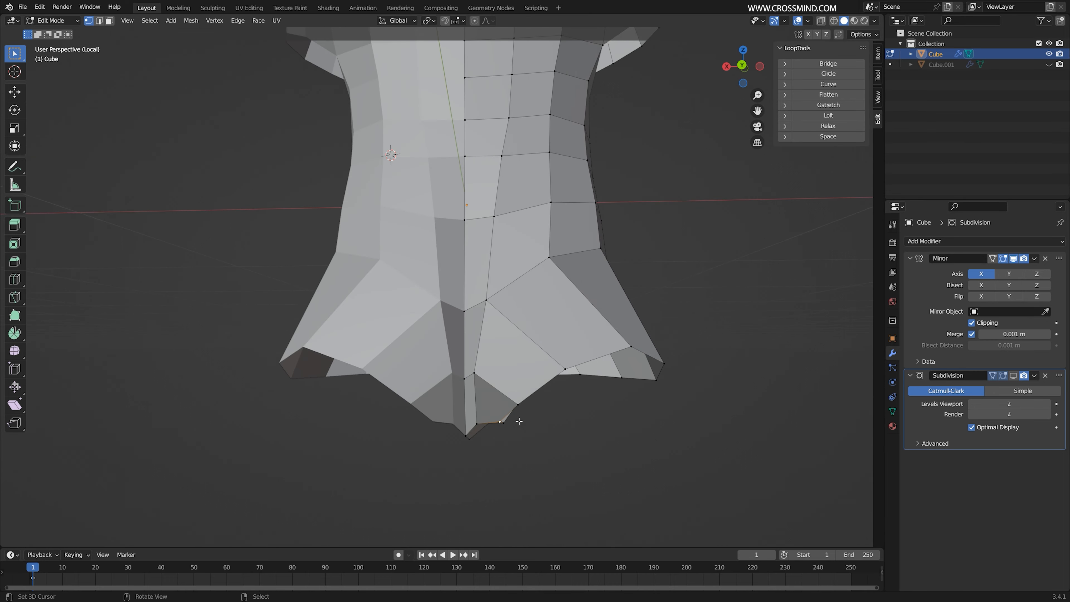
# Pull the inner rim vertices at the back of the leg down to form the lower edge of the buttock
pyautogui.moveTo(596, 373); pyautogui.dragTo(564, 371, button='middle')
pyautogui.rightClick(542, 367)
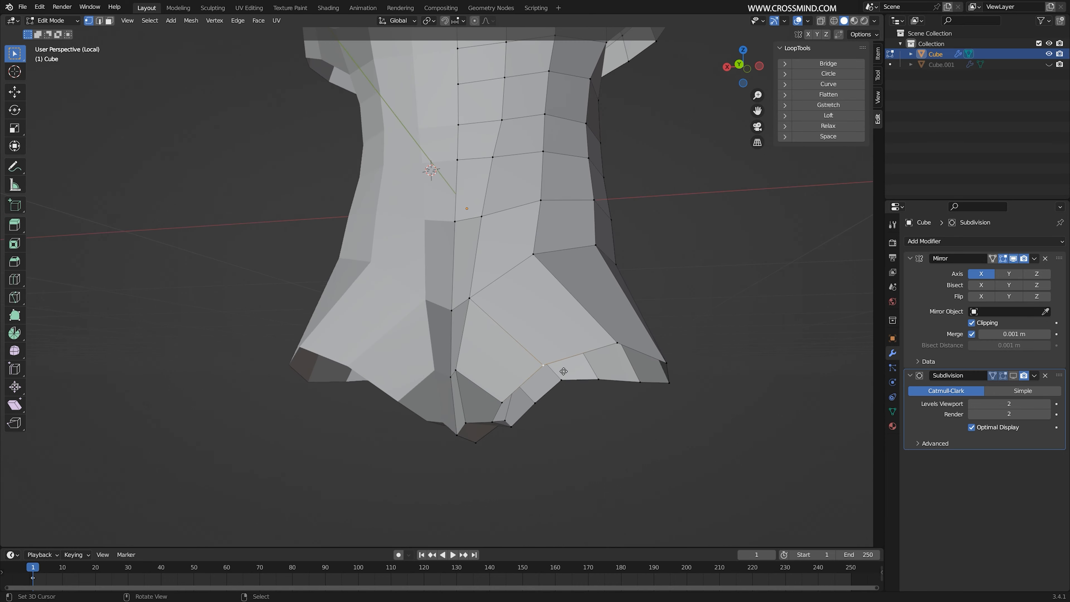
pyautogui.click(576, 443)
pyautogui.rightClick(503, 404)
pyautogui.press('g')
pyautogui.click(515, 424)
pyautogui.rightClick(494, 422)
pyautogui.press('g')
pyautogui.click(483, 433)
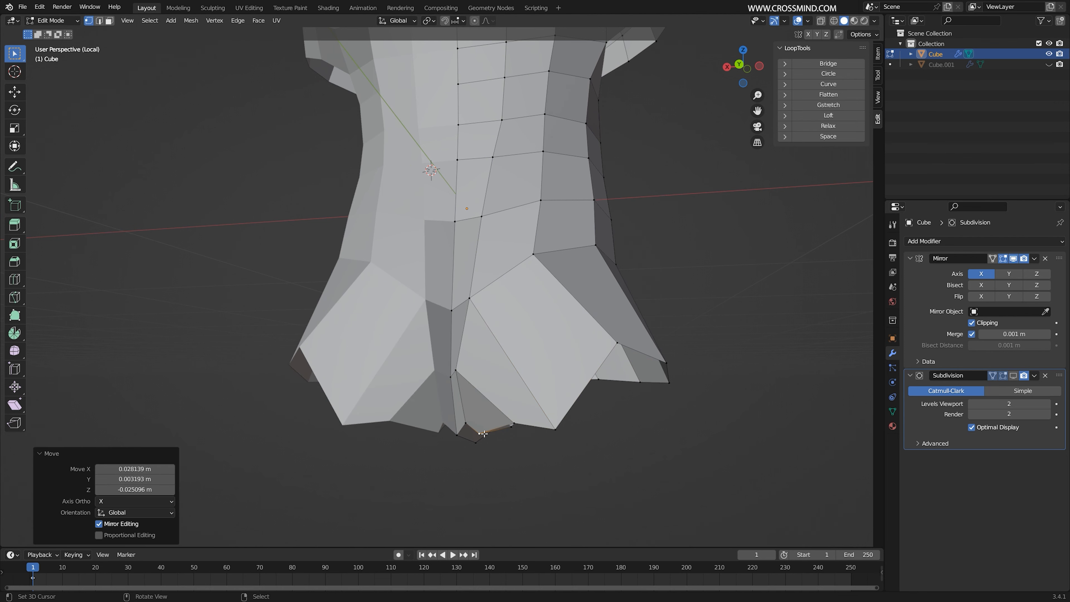
# Lower the outer back vertex of the leg rim and shift the neighbouring rim vertex inward
pyautogui.rightClick(618, 345)
pyautogui.press('g')
pyautogui.click(634, 420)
pyautogui.rightClick(556, 430)
pyautogui.press('g')
pyautogui.click(539, 432)
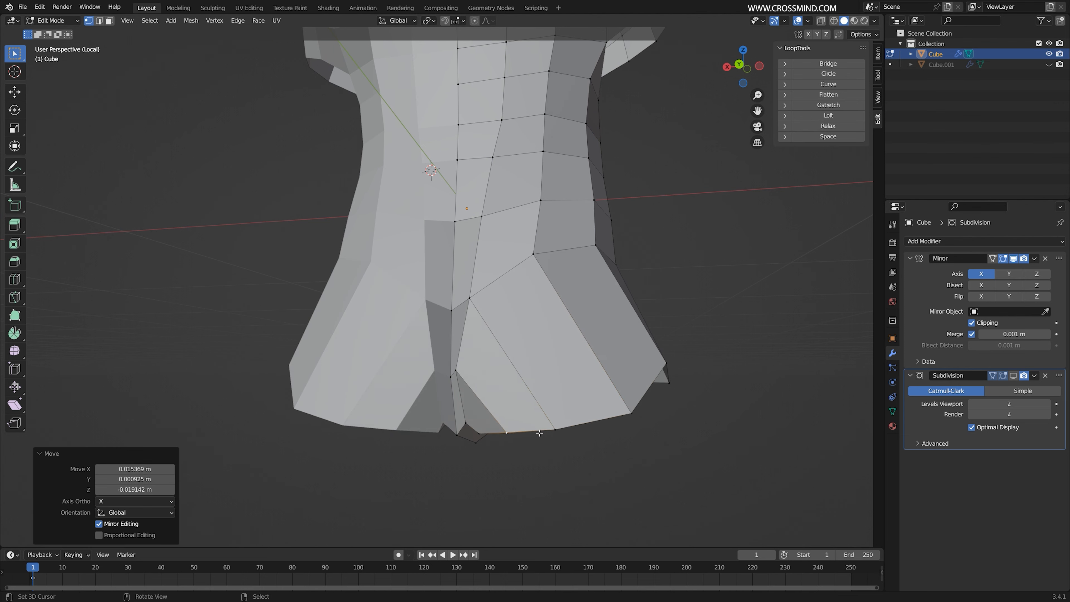
# Reposition the leg rim vertices where the back of the thigh turns into its outer side
pyautogui.moveTo(566, 403); pyautogui.dragTo(513, 396, button='middle')
pyautogui.rightClick(628, 332)
pyautogui.moveTo(628, 329); pyautogui.dragTo(453, 392, button='middle')
pyautogui.click(630, 395)
pyautogui.rightClick(483, 346)
pyautogui.press('g')
pyautogui.click(482, 353)
pyautogui.rightClick(521, 349)
pyautogui.press('g')
# Nudge the remaining vertices on the thigh's outer side to even out the rim
pyautogui.moveTo(521, 349); pyautogui.dragTo(417, 407, button='middle')
pyautogui.rightClick(416, 406)
pyautogui.press('g')
pyautogui.click(418, 403)
pyautogui.rightClick(469, 389)
pyautogui.press('g')
pyautogui.click(472, 387)
pyautogui.moveTo(547, 371); pyautogui.dragTo(472, 359, button='middle')
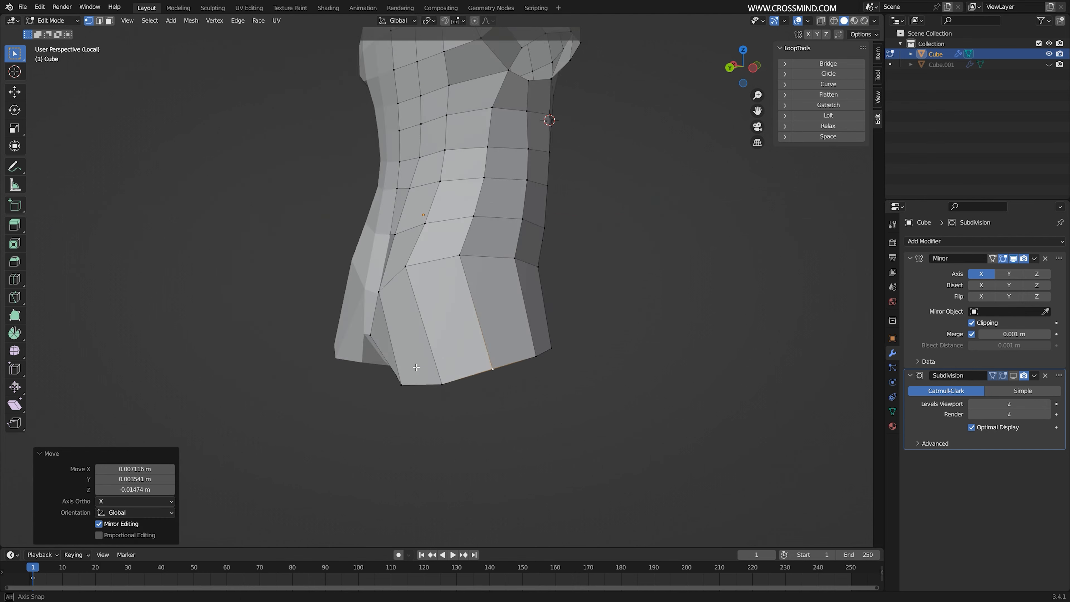
# Bevel the edge loop at the top of the leg with a width of 0.0206 m and one segment
pyautogui.press('2')
pyautogui.moveTo(267, 310); pyautogui.dragTo(589, 354, button='middle')
pyautogui.moveTo(724, 310); pyautogui.dragTo(636, 335, button='middle')
pyautogui.click(688, 300)
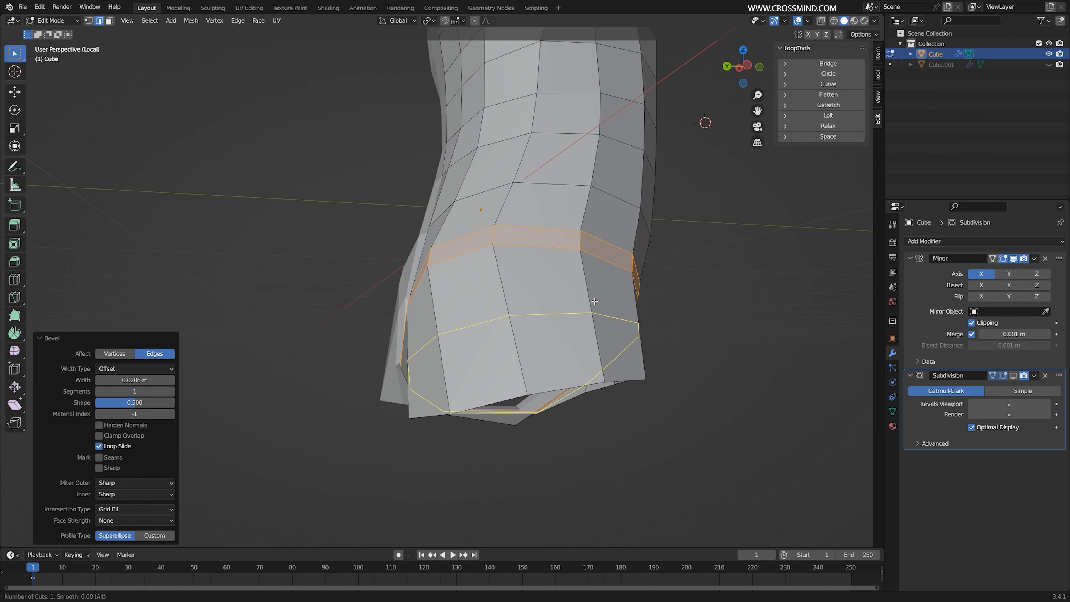
# Add one centred loop cut around the upper leg and scale the new loop to round the thigh
pyautogui.click(541, 316)
pyautogui.rightClick(541, 316)
pyautogui.moveTo(541, 316); pyautogui.dragTo(573, 318, button='middle')
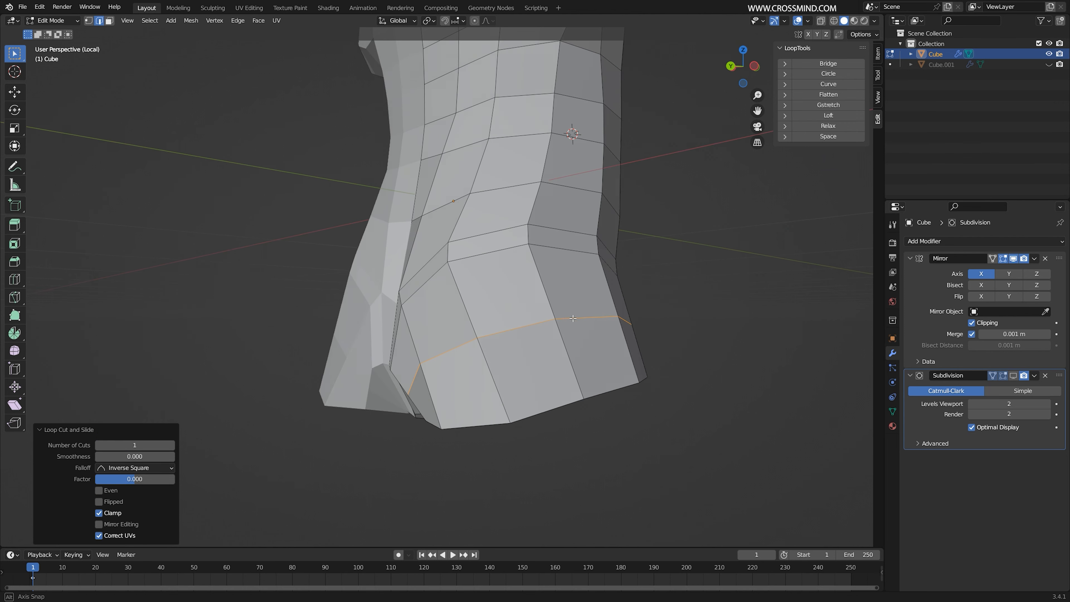
pyautogui.click(722, 310)
pyautogui.moveTo(721, 314); pyautogui.dragTo(541, 212, button='middle')
pyautogui.press('s')
pyautogui.click(643, 333)
pyautogui.scroll(-3, 594, 330)
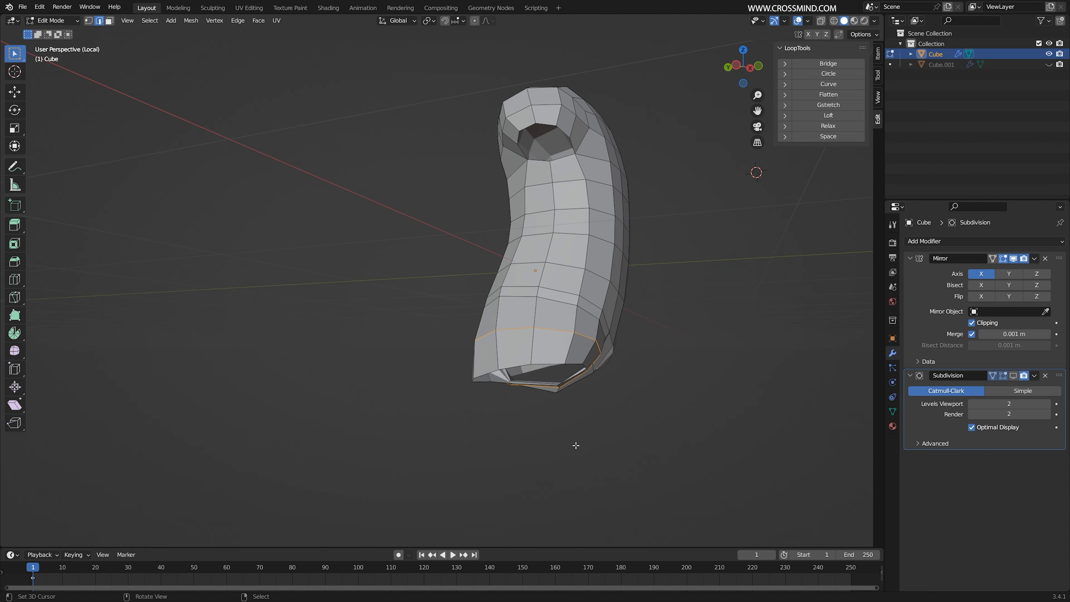
# Select the faces of the buttock at the back of the leg and inset them
pyautogui.moveTo(576, 446); pyautogui.dragTo(598, 366, button='middle')
pyautogui.press('3')
pyautogui.rightClick(469, 327)
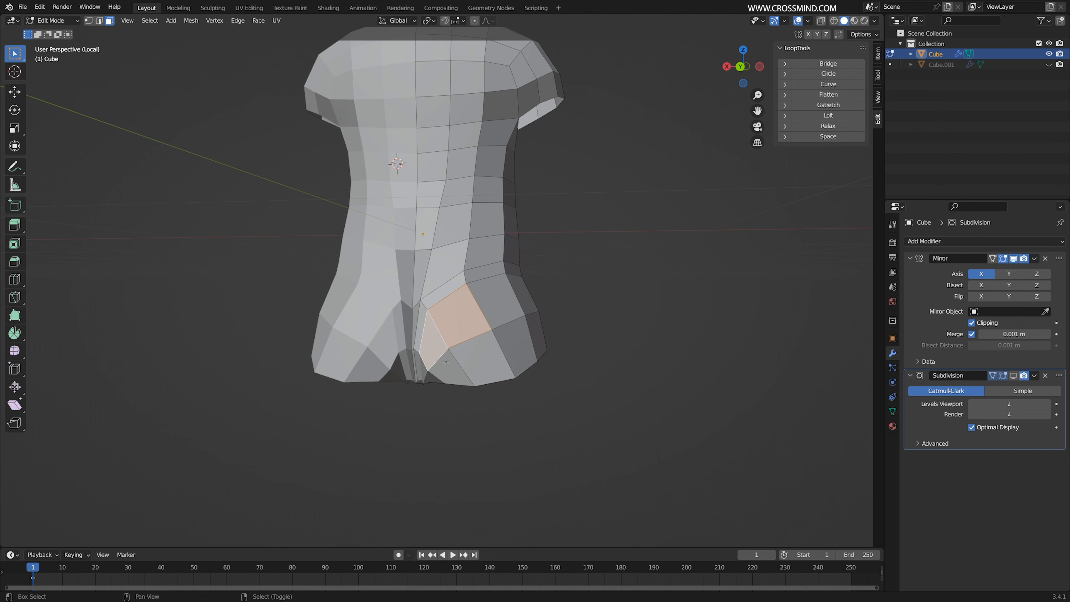
pyautogui.moveTo(503, 308); pyautogui.dragTo(565, 288, button='middle')
pyautogui.press('i')
pyautogui.click(664, 318)
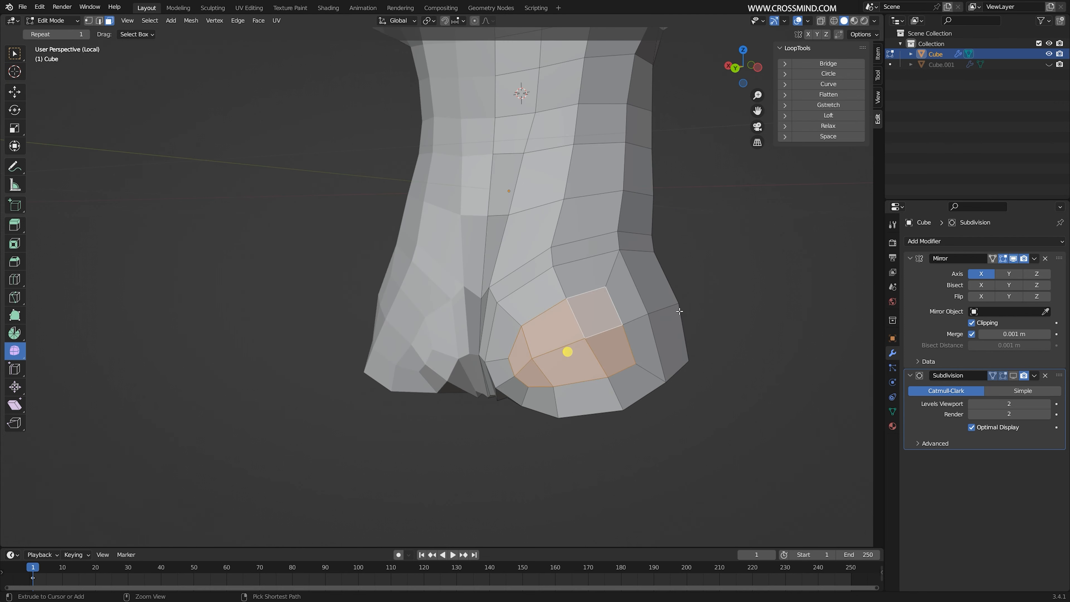
# Move the inset buttock faces along the Y axis to shape their fullness
pyautogui.moveTo(678, 310); pyautogui.dragTo(536, 335, button='middle')
pyautogui.press('g')
pyautogui.press('y')
pyautogui.click(588, 328)
pyautogui.scroll(-3, 576, 295)
# Scale the thigh's middle loop to 0.954 and resize the leg's rim loop
pyautogui.moveTo(512, 436); pyautogui.dragTo(534, 379, button='middle')
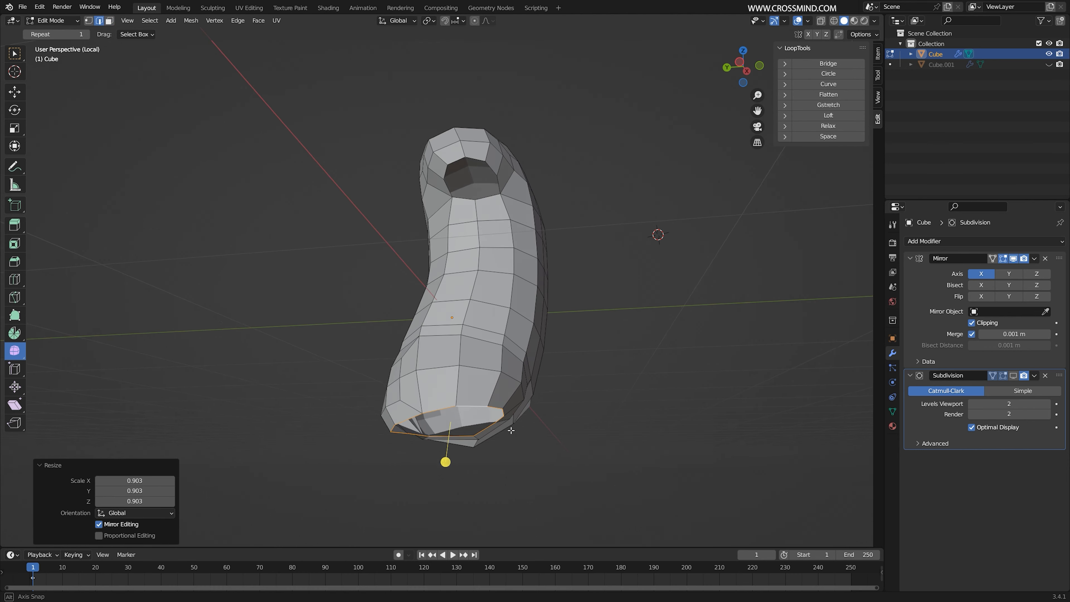
pyautogui.press('s')
pyautogui.click(554, 376)
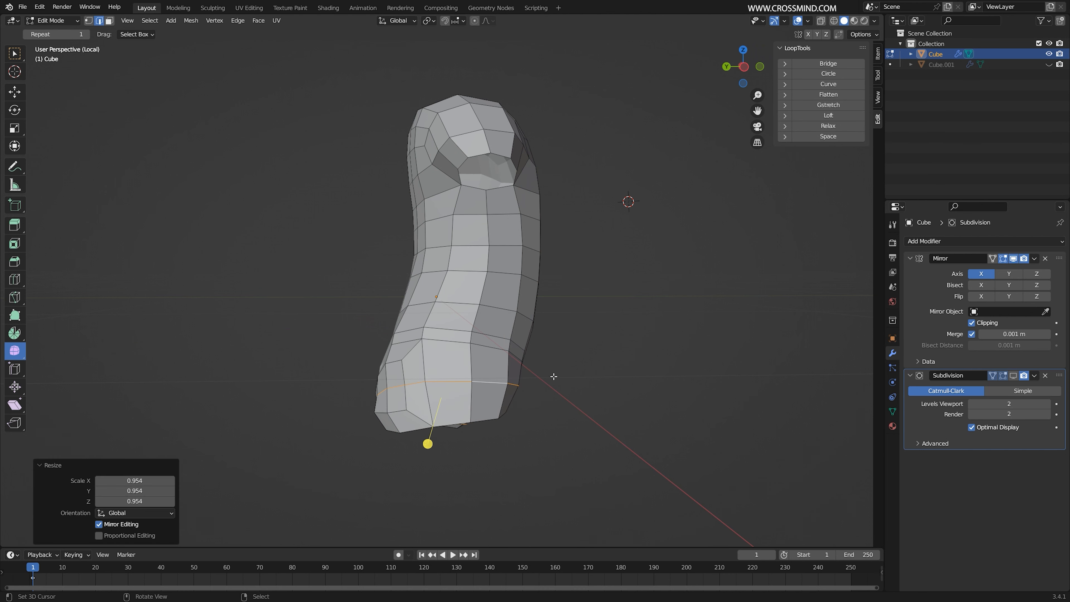
pyautogui.keyDown('alt'); pyautogui.rightClick(486, 417); pyautogui.keyUp('alt')
pyautogui.press('s')
pyautogui.click(547, 411)
pyautogui.click(545, 411)
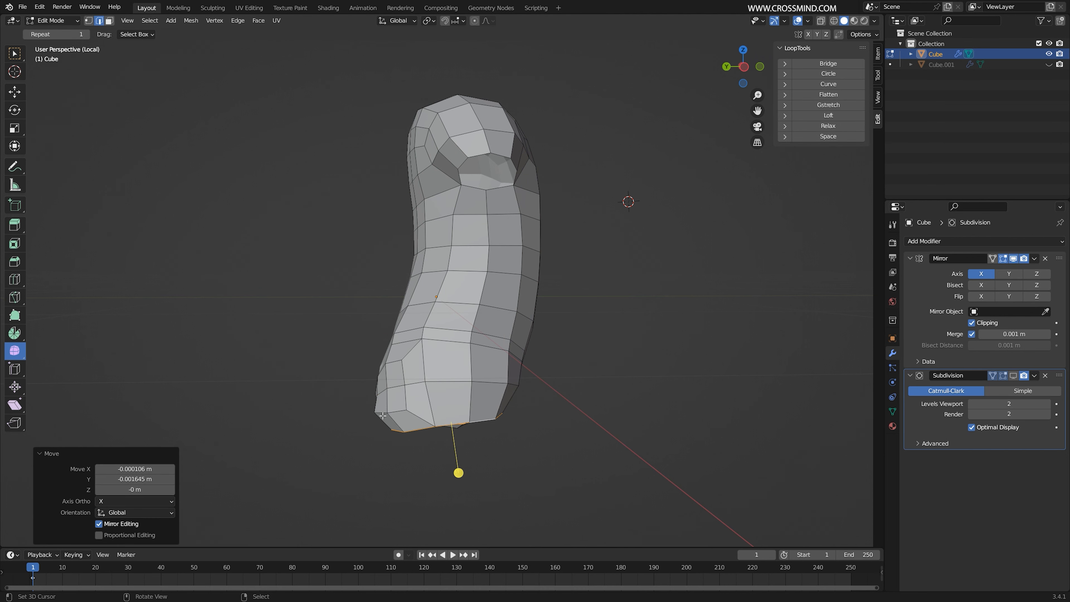
# Select an edge on the lower buttock and move it to refine the curve
pyautogui.moveTo(543, 411); pyautogui.dragTo(577, 408, button='middle')
pyautogui.rightClick(405, 417)
pyautogui.moveTo(491, 413); pyautogui.dragTo(410, 387, button='middle')
pyautogui.press('g')
pyautogui.click(435, 404)
pyautogui.keyDown('shift'); pyautogui.rightClick(373, 380); pyautogui.keyUp('shift')
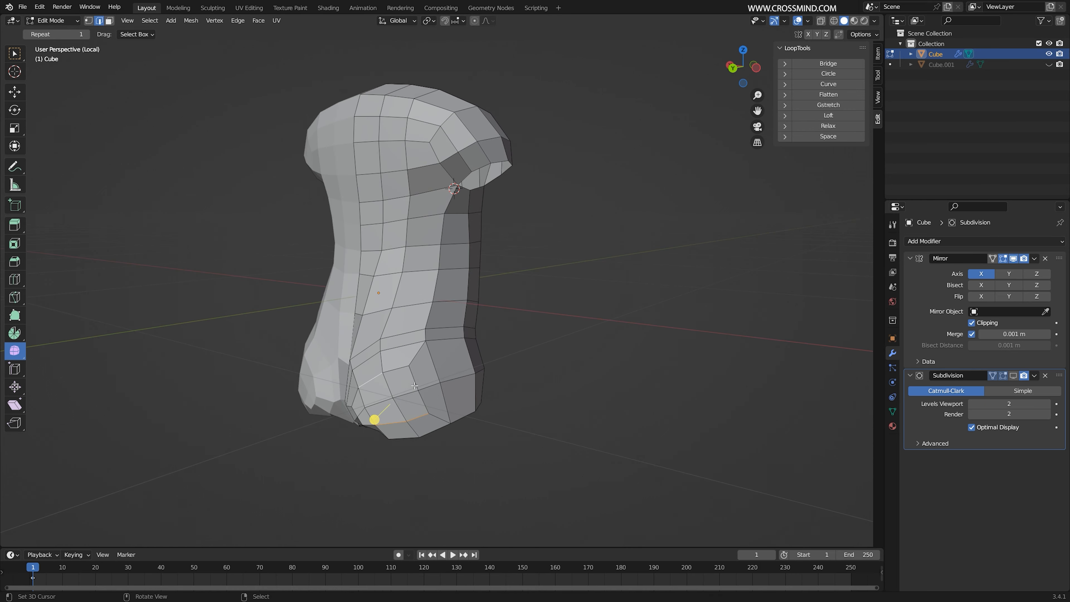
# Leave mesh editing, save the file, and check the torso from the front, side and back
pyautogui.press('Tab')
pyautogui.hotkey('ctrl', 's')
pyautogui.moveTo(661, 415); pyautogui.dragTo(590, 403, button='middle')
pyautogui.press('KP_1')
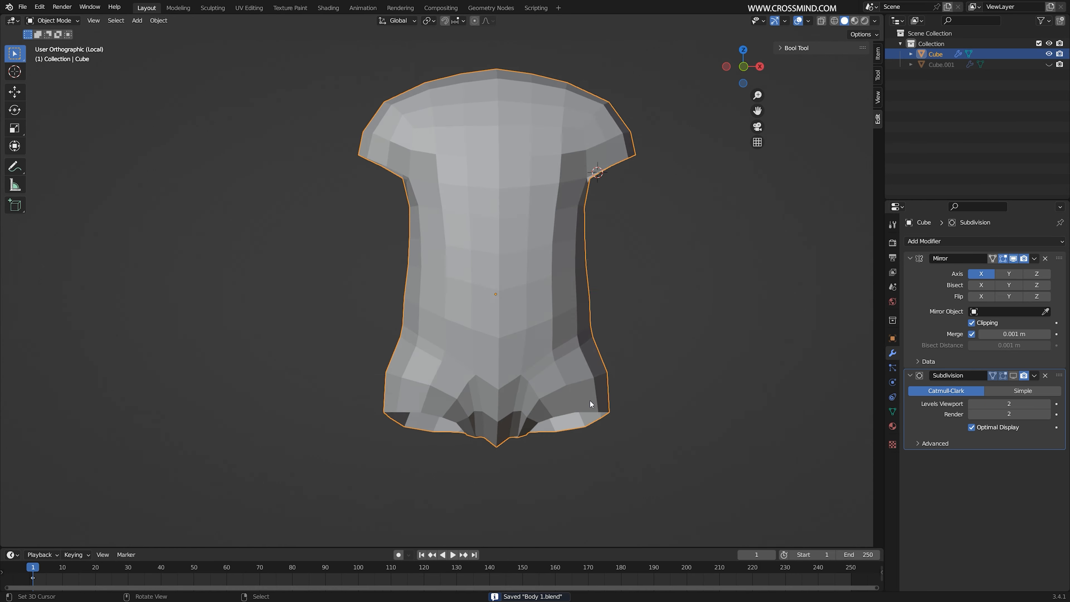
pyautogui.press('KP_3')
pyautogui.press('z')
pyautogui.moveTo(438, 371); pyautogui.dragTo(566, 335, button='middle')
pyautogui.press('z')
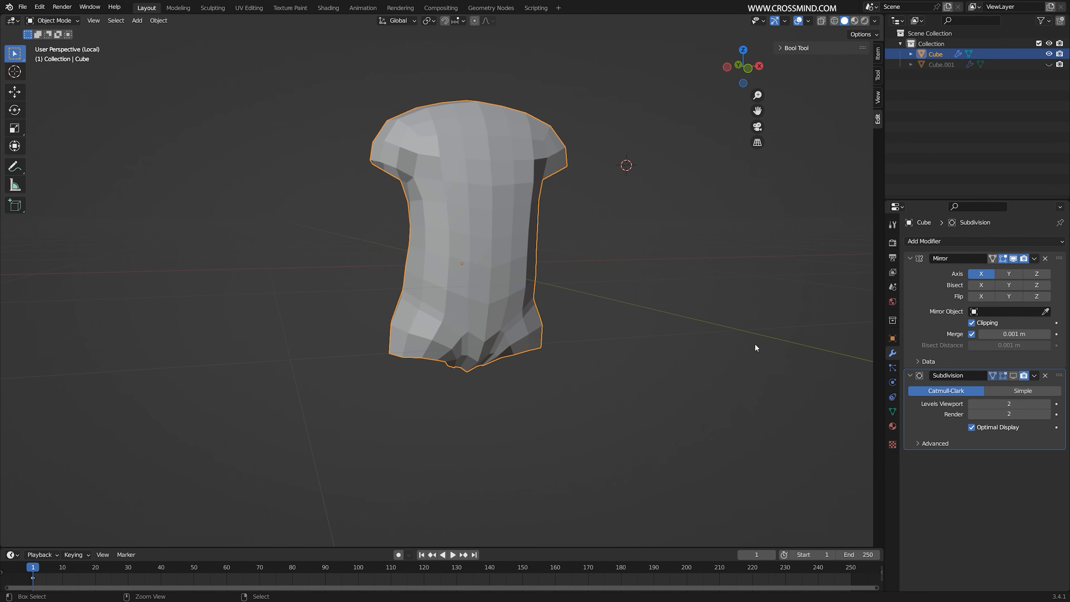
# Show the Subdivision modifier in the viewport, resume mesh editing and move a vertex on the leg opening
pyautogui.click(1013, 375)
pyautogui.moveTo(442, 311)
pyautogui.mouseDown(button='middle')
pyautogui.moveTo(474, 318)
pyautogui.moveTo(367, 411)
pyautogui.moveTo(363, 430)
pyautogui.moveTo(410, 442)
pyautogui.moveTo(382, 437)
pyautogui.moveTo(454, 400)
pyautogui.moveTo(463, 412)
pyautogui.moveTo(442, 394)
pyautogui.moveTo(454, 414)
pyautogui.moveTo(508, 363)
pyautogui.mouseUp(button='middle')
pyautogui.press('Tab')
pyautogui.press('g')
pyautogui.rightClick(382, 441)
pyautogui.press('g')
pyautogui.click(413, 432)
# Select several vertices on the inner thigh beside the crotch and move them together
pyautogui.scroll(2, 460, 402)
pyautogui.rightClick(446, 394)
pyautogui.keyDown('shift'); pyautogui.rightClick(438, 394); pyautogui.keyUp('shift')
pyautogui.keyDown('shift'); pyautogui.rightClick(442, 393); pyautogui.keyUp('shift')
pyautogui.press('g')
pyautogui.click(449, 408)
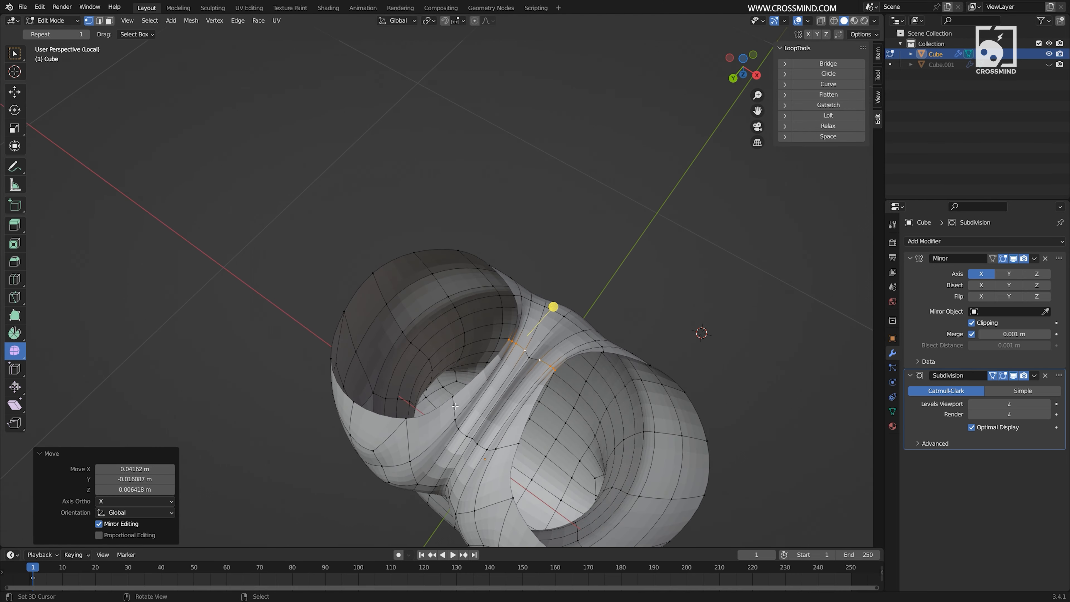
# Move another pair of inner thigh vertices to smooth the strip between the leg openings
pyautogui.rightClick(451, 423)
pyautogui.keyDown('shift'); pyautogui.rightClick(455, 432); pyautogui.keyUp('shift')
pyautogui.moveTo(455, 431); pyautogui.dragTo(460, 440, button='middle')
pyautogui.press('g')
pyautogui.click(464, 438)
pyautogui.rightClick(502, 335)
pyautogui.moveTo(543, 370)
pyautogui.mouseDown(button='middle')
pyautogui.moveTo(552, 383)
pyautogui.moveTo(556, 361)
pyautogui.mouseUp(button='middle')
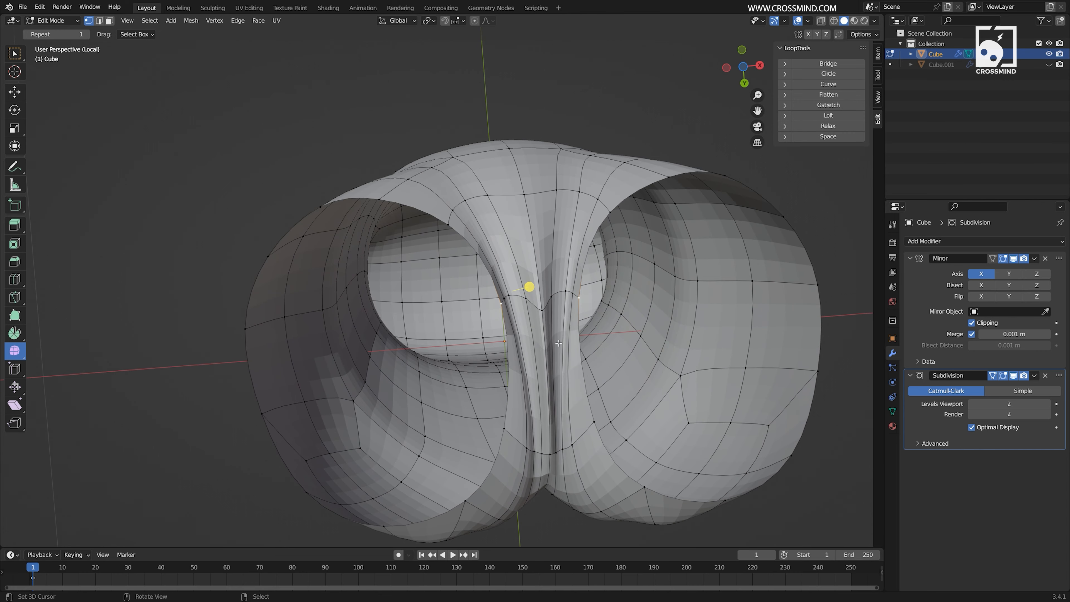
# Add two centred loop cuts across the crotch strip between the leg openings
pyautogui.click(534, 366)
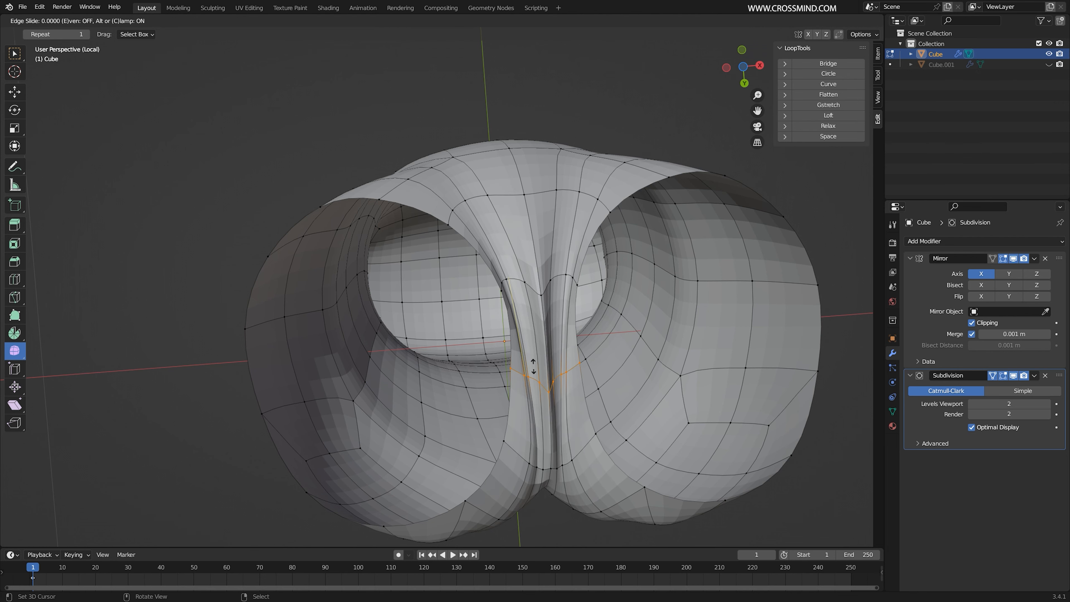
pyautogui.moveTo(533, 366); pyautogui.dragTo(510, 284, button='middle')
pyautogui.click(480, 222)
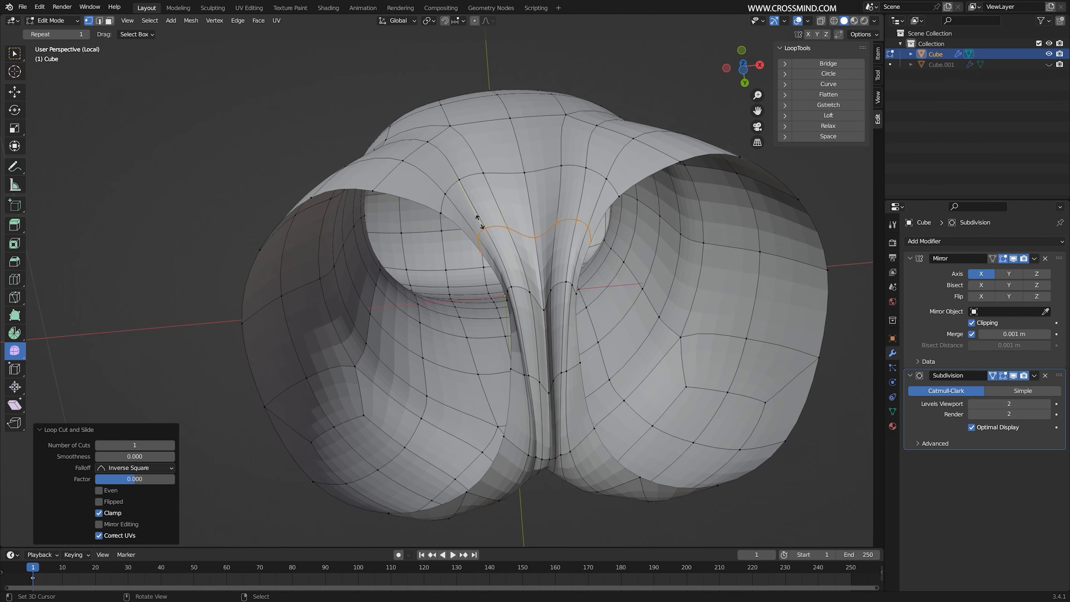
pyautogui.moveTo(510, 346); pyautogui.dragTo(499, 342, button='middle')
# Move the vertices on the crotch strip's edge toward the centre line to widen the leg opening
pyautogui.rightClick(527, 365)
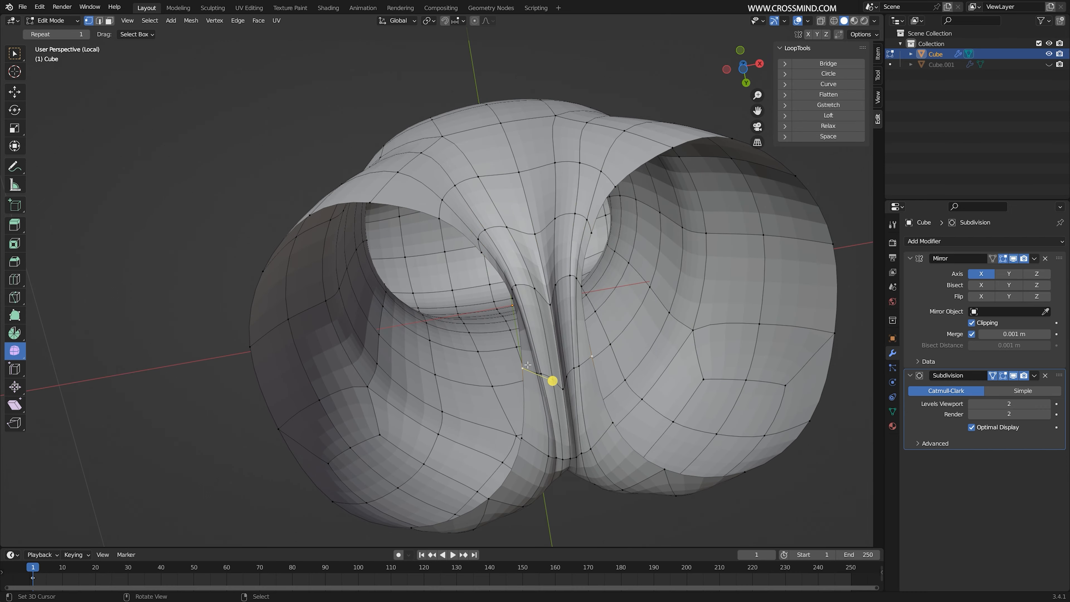
pyautogui.press('g')
pyautogui.click(552, 369)
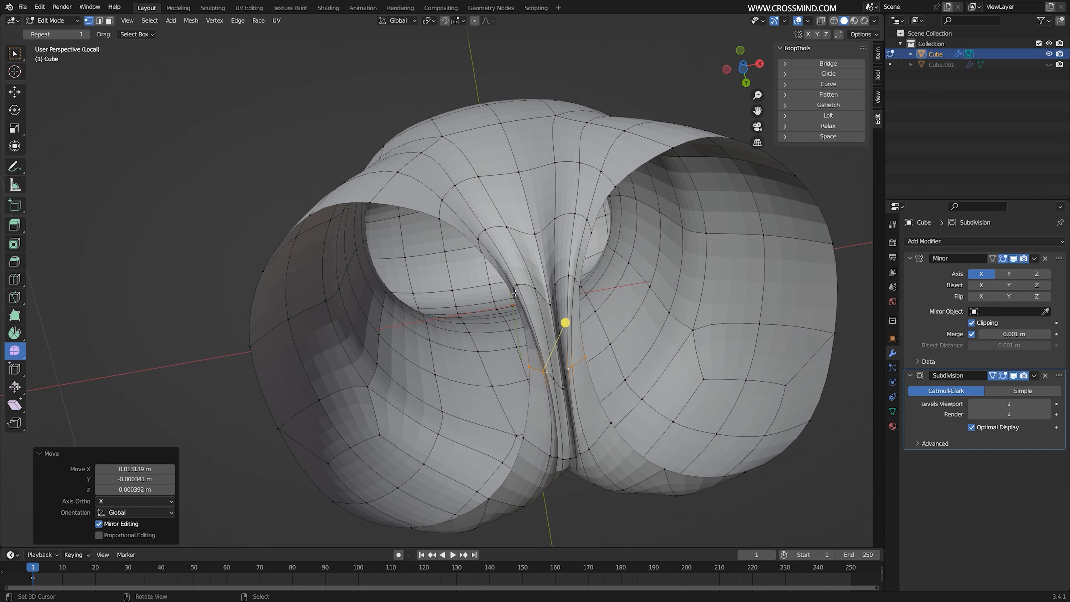
pyautogui.rightClick(513, 296)
pyautogui.press('g')
pyautogui.click(547, 283)
# Hide the subdivision preview, select the lower crotch vertices and move them along the Z axis
pyautogui.moveTo(551, 287); pyautogui.dragTo(558, 417, button='middle')
pyautogui.hotkey('alt', 'v')
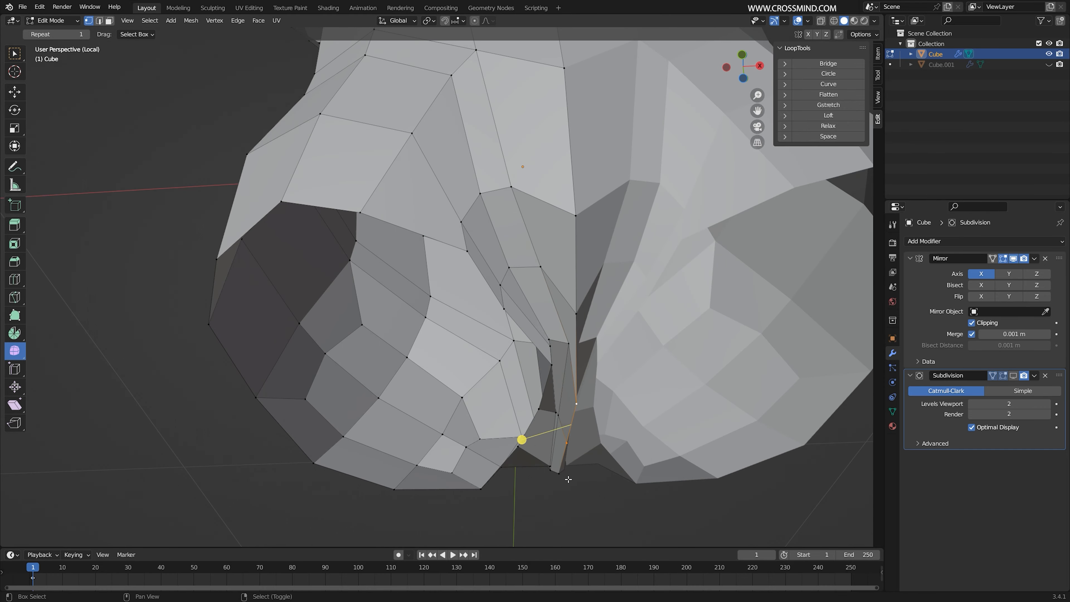
pyautogui.keyDown('shift'); pyautogui.rightClick(563, 477); pyautogui.keyUp('shift')
pyautogui.press('g')
pyautogui.moveTo(566, 472); pyautogui.dragTo(636, 433, button='middle')
pyautogui.press('z')
pyautogui.click(606, 406)
# Expand the crotch vertex selection, smooth it with the Smooth tool, and clear the selection
pyautogui.press('ctrl+KP_Add')
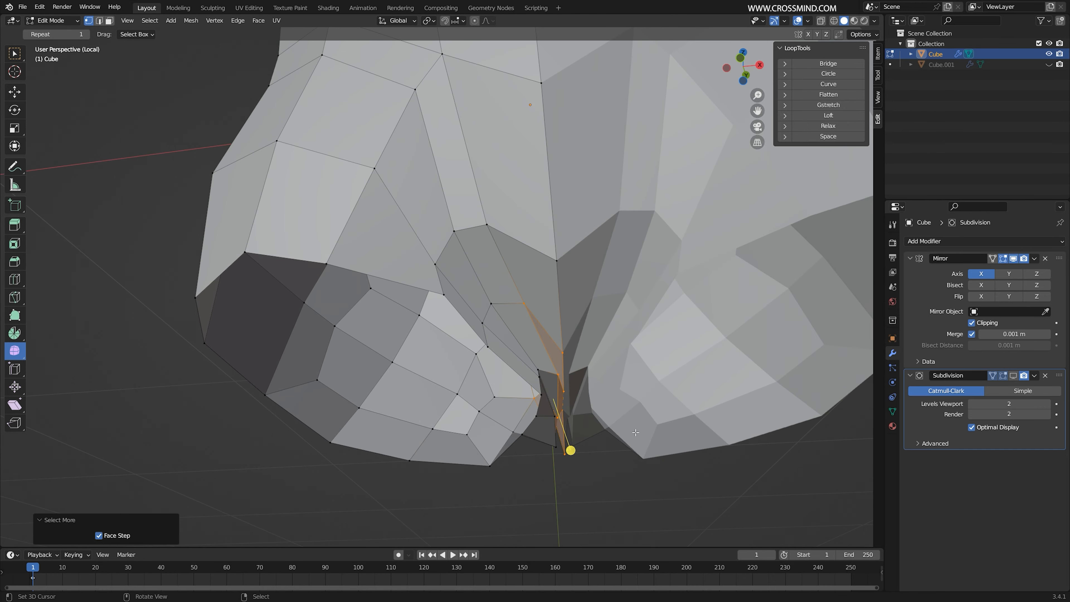
pyautogui.moveTo(570, 450); pyautogui.dragTo(615, 446)
pyautogui.scroll(-3, 615, 442)
pyautogui.hotkey('alt', 'a')
pyautogui.moveTo(547, 400); pyautogui.dragTo(674, 422, button='middle')
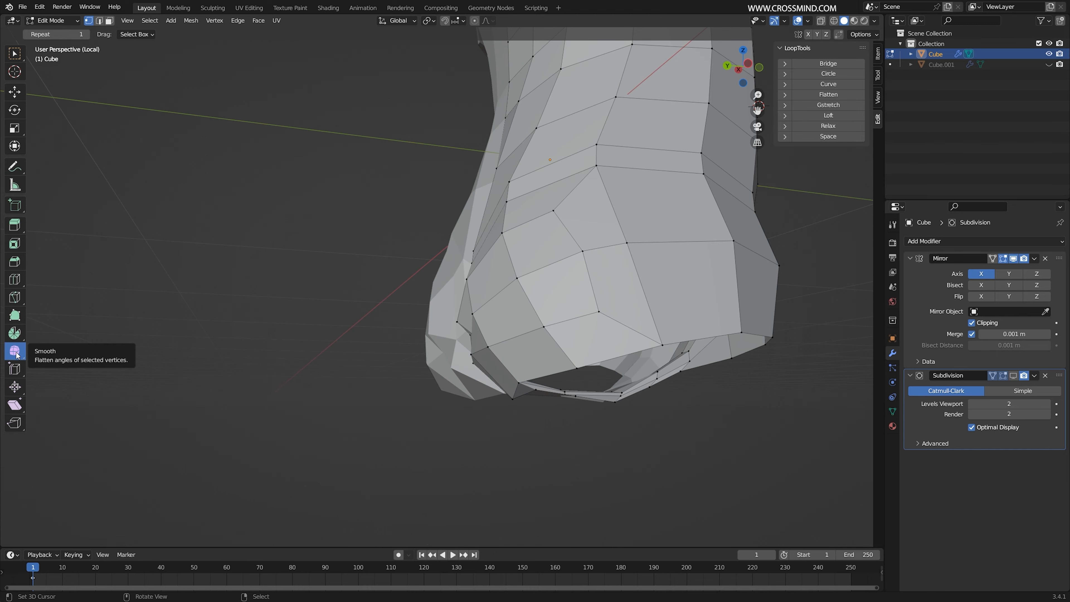
# Move the vertices along the inner rear edge of the buttock to round the cleft's outline
pyautogui.rightClick(419, 423)
pyautogui.moveTo(316, 379); pyautogui.dragTo(435, 465, button='middle')
pyautogui.press('g')
pyautogui.click(475, 405)
pyautogui.press('g')
pyautogui.click(529, 324)
pyautogui.rightClick(495, 335)
pyautogui.press('g')
pyautogui.click(497, 342)
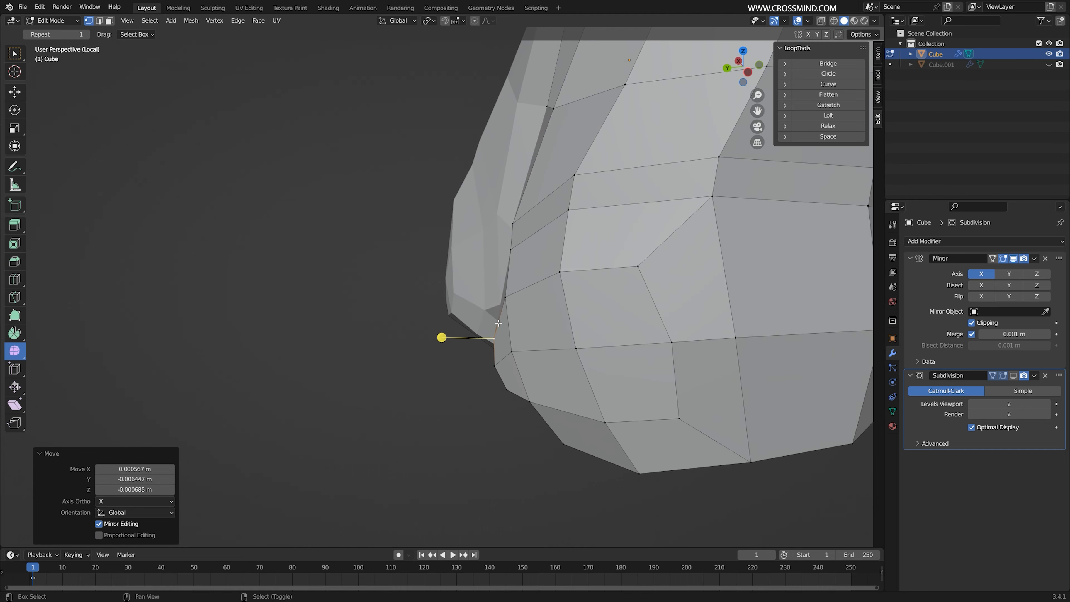
# Move the vertices higher up in the buttock cleft to smooth the transition into the lower back
pyautogui.moveTo(514, 257)
pyautogui.keyDown('shift'); pyautogui.mouseDown(button='middle')
pyautogui.moveTo(519, 308)
pyautogui.moveTo(602, 287)
pyautogui.moveTo(508, 270)
pyautogui.mouseUp(button='middle'); pyautogui.keyUp('shift')
pyautogui.rightClick(519, 308)
pyautogui.press('g')
pyautogui.click(501, 306)
pyautogui.press('g')
pyautogui.click(508, 297)
# Add a vertical loop cut between the back's centre line and the first column of edges
pyautogui.keyDown('shift'); pyautogui.moveTo(505, 160); pyautogui.dragTo(518, 284, button='middle'); pyautogui.keyUp('shift')
pyautogui.scroll(-5, 518, 284)
pyautogui.moveTo(742, 206); pyautogui.dragTo(617, 306, button='middle')
pyautogui.scroll(3, 501, 245)
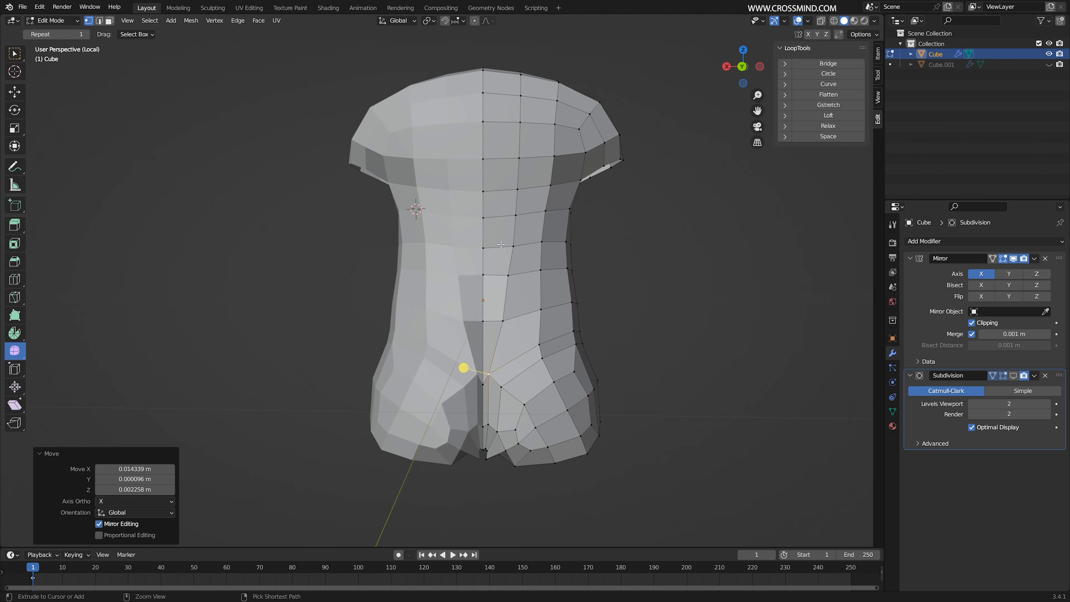
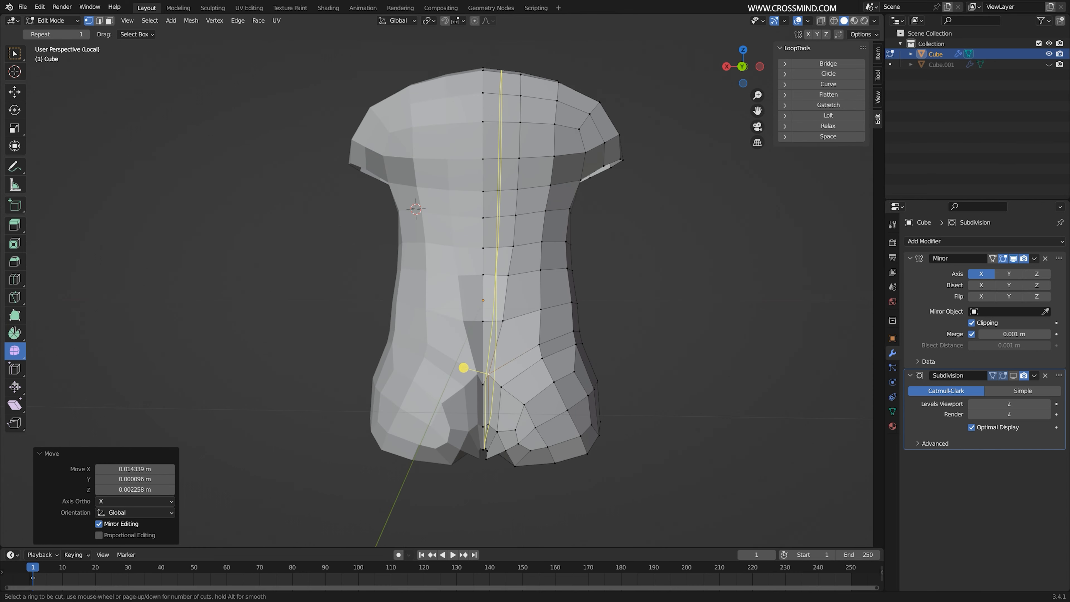
pyautogui.rightClick(492, 119)
# Move the new loop's lower-back vertices along the Y axis and sideways to round the surface beside the spine
pyautogui.moveTo(531, 257); pyautogui.dragTo(513, 286, button='middle')
pyautogui.scroll(1, 554, 268)
pyautogui.rightClick(532, 288)
pyautogui.press('g')
pyautogui.press('y')
pyautogui.click(571, 287)
pyautogui.scroll(2, 590, 288)
pyautogui.press('g')
pyautogui.click(561, 280)
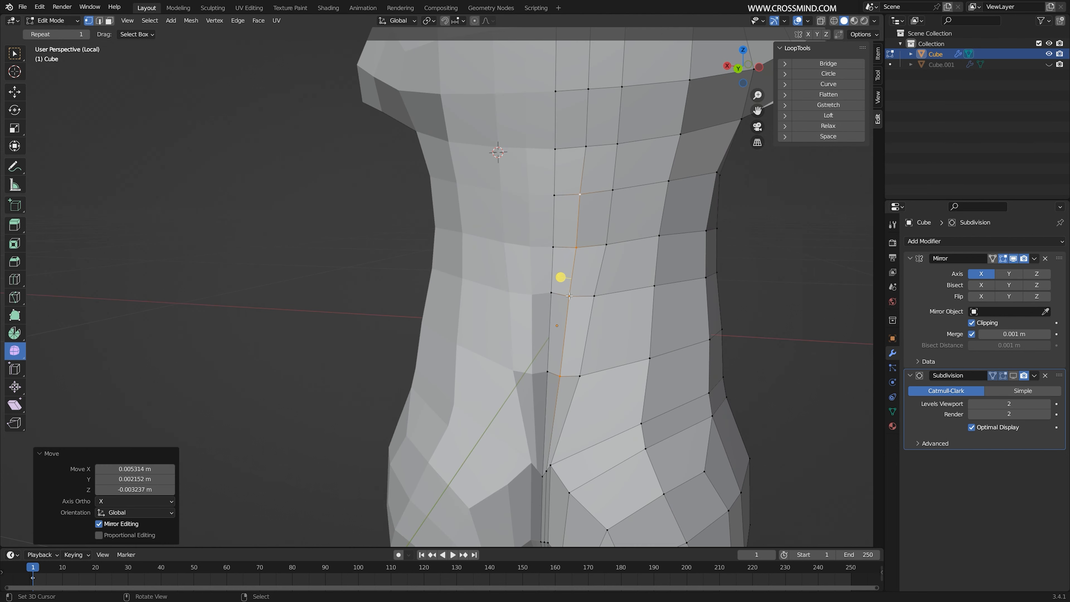
# Move the new loop's mid-back vertices away from the centre line to even out the column spacing
pyautogui.click(581, 245)
pyautogui.moveTo(671, 208); pyautogui.dragTo(661, 201, button='middle')
pyautogui.press('g')
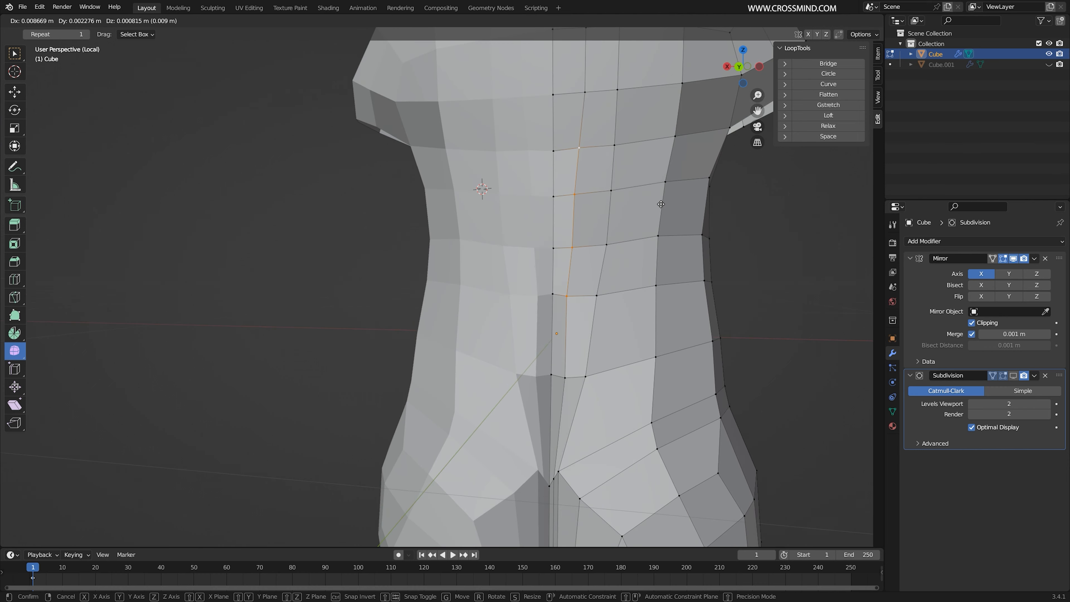
pyautogui.click(568, 212)
pyautogui.keyDown('shift'); pyautogui.moveTo(568, 212); pyautogui.dragTo(568, 337, button='middle'); pyautogui.keyUp('shift')
pyautogui.press('g')
pyautogui.click(568, 337)
# Adjust the new loop's upper-back vertices so they follow the back's curve
pyautogui.click(588, 222)
pyautogui.press('g')
pyautogui.click(626, 211)
pyautogui.press('g')
pyautogui.moveTo(625, 210); pyautogui.dragTo(632, 321, button='middle')
pyautogui.click(617, 257)
pyautogui.rightClick(614, 233)
pyautogui.press('g')
pyautogui.press('y')
pyautogui.rightClick(614, 174)
pyautogui.keyDown('shift'); pyautogui.rightClick(618, 217); pyautogui.keyUp('shift')
pyautogui.moveTo(619, 217); pyautogui.dragTo(708, 186, button='middle')
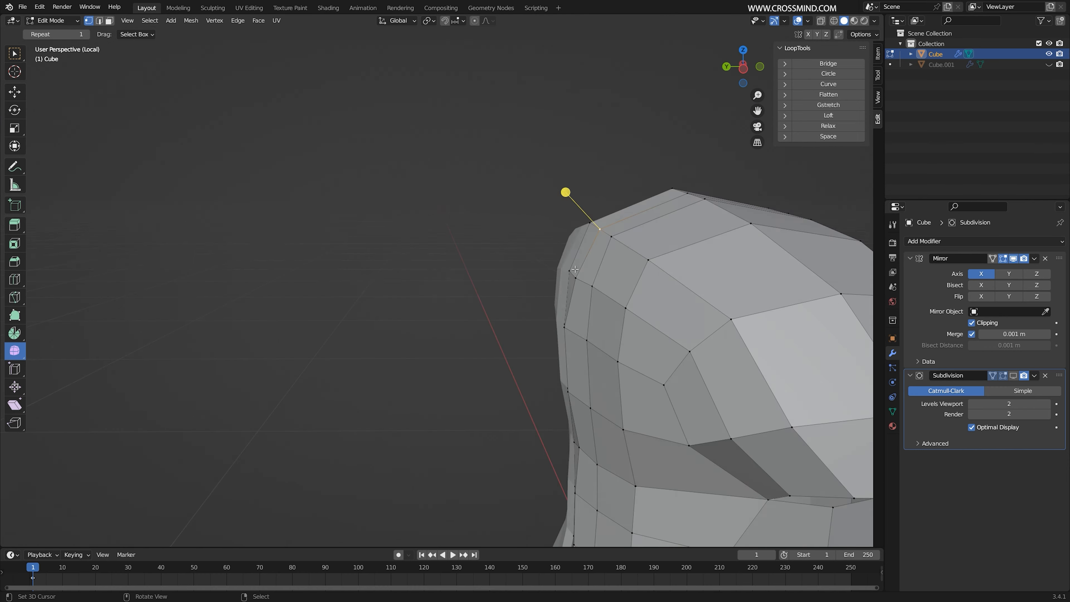
# Move the new loop's vertices at the top of the back away from the centre line and review the shape
pyautogui.press('g')
pyautogui.click(716, 252)
pyautogui.press('g')
pyautogui.moveTo(716, 253); pyautogui.dragTo(590, 242, button='middle')
pyautogui.click(652, 276)
pyautogui.press('g')
pyautogui.click(585, 186)
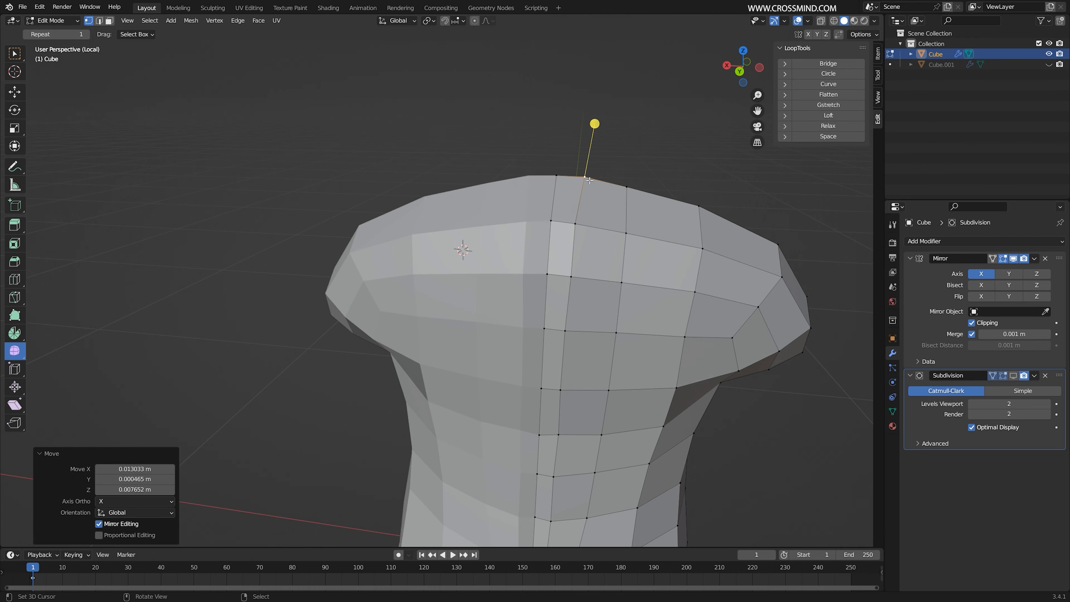
pyautogui.press('Tab')
pyautogui.moveTo(590, 337); pyautogui.dragTo(495, 372, button='middle')
# Bevel the edge loop running over the shoulder toward the arm opening to split it into two loops
pyautogui.press('Tab')
pyautogui.press('2')
pyautogui.keyDown('alt'); pyautogui.rightClick(484, 253); pyautogui.keyUp('alt')
pyautogui.hotkey('ctrl', 'b')
pyautogui.click(514, 246)
# Edge-slide the two loops over the shoulder to space them evenly around the arm opening
pyautogui.moveTo(514, 245); pyautogui.dragTo(564, 264, button='middle')
pyautogui.keyDown('alt'); pyautogui.rightClick(479, 234); pyautogui.keyUp('alt')
pyautogui.press('g')
pyautogui.press('g')
pyautogui.click(482, 235)
pyautogui.keyDown('alt'); pyautogui.rightClick(446, 228); pyautogui.keyUp('alt')
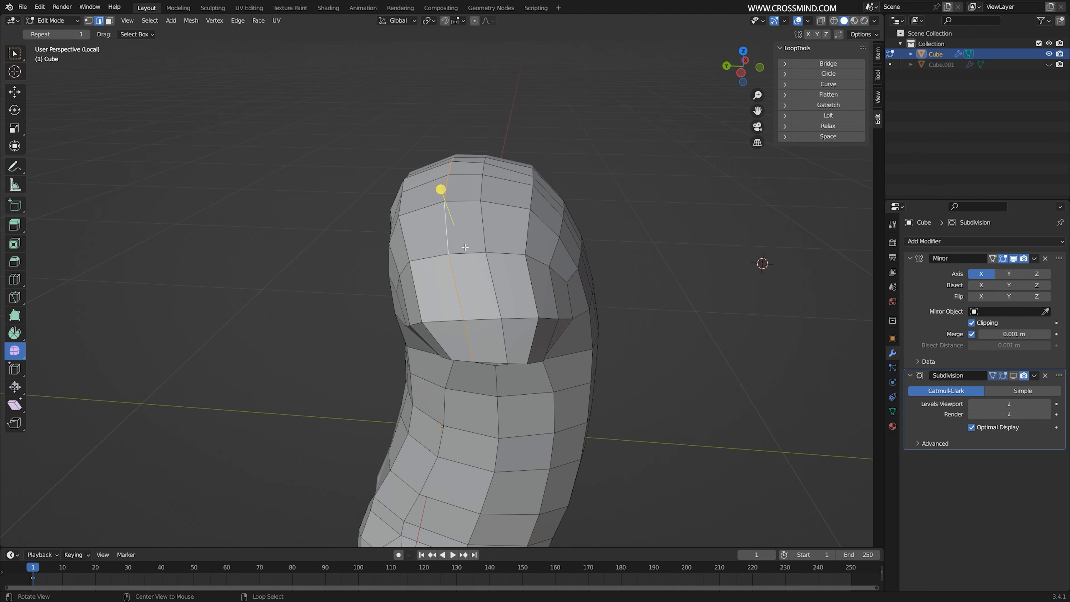
pyautogui.press('g')
pyautogui.press('g')
pyautogui.click(486, 242)
# Edge-slide the horizontal chest loops at and just below the armpit to space them more evenly
pyautogui.moveTo(486, 243); pyautogui.dragTo(405, 219, button='middle')
pyautogui.keyDown('alt'); pyautogui.rightClick(549, 357); pyautogui.keyUp('alt')
pyautogui.moveTo(549, 357); pyautogui.dragTo(584, 311, button='middle')
pyautogui.press('g')
pyautogui.press('g')
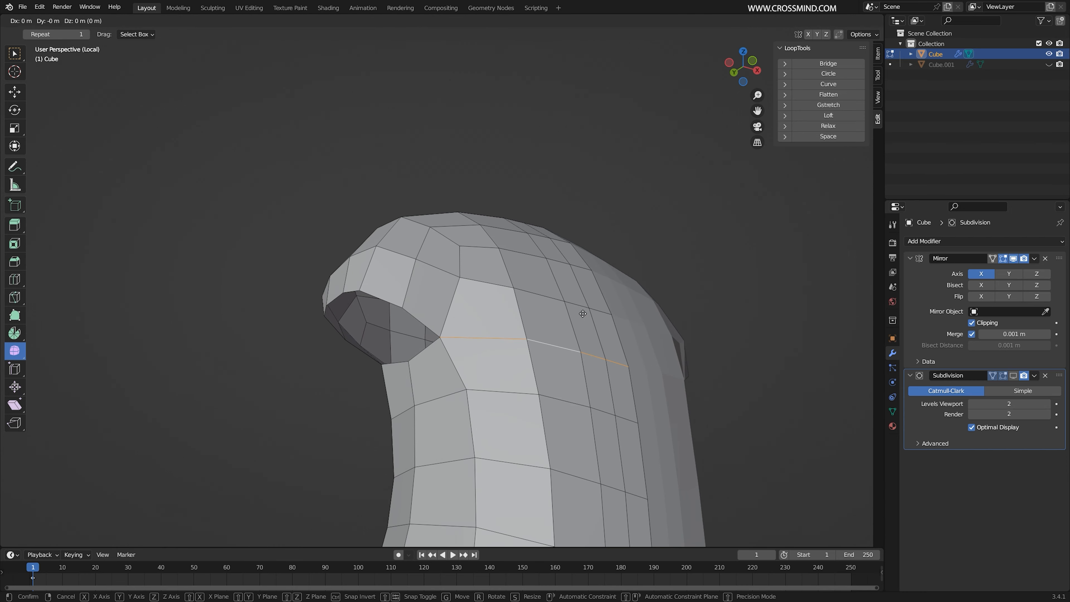
pyautogui.click(579, 317)
pyautogui.keyDown('alt'); pyautogui.rightClick(558, 398); pyautogui.keyUp('alt')
pyautogui.press('g')
pyautogui.press('g')
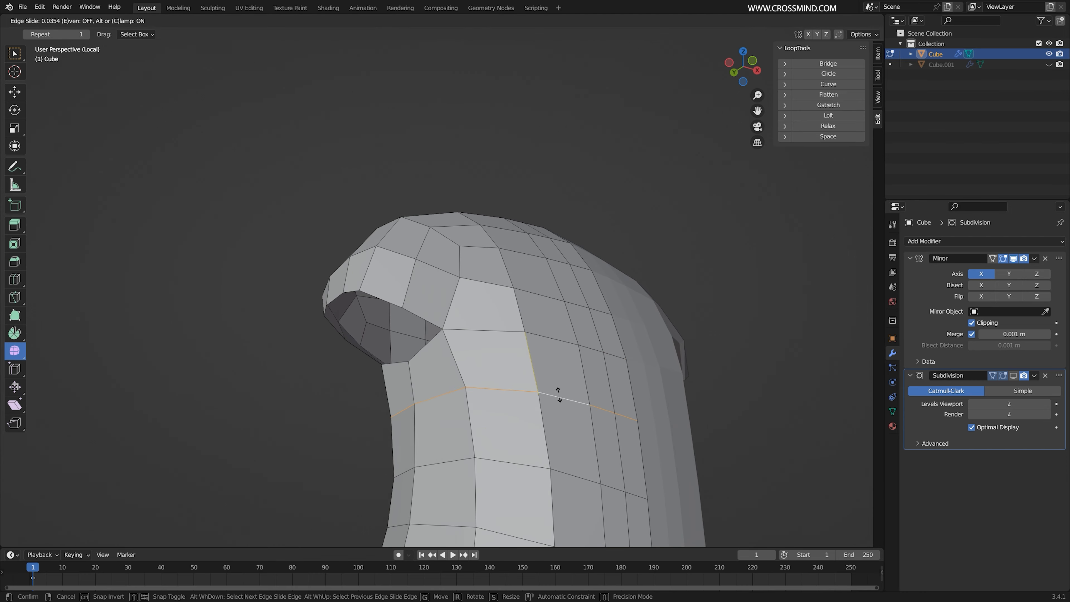
pyautogui.click(556, 394)
# Edge-slide the short horizontal edge on the front of the torso upward and save the file
pyautogui.moveTo(556, 393); pyautogui.dragTo(516, 348, button='middle')
pyautogui.keyDown('alt'); pyautogui.rightClick(517, 348); pyautogui.keyUp('alt')
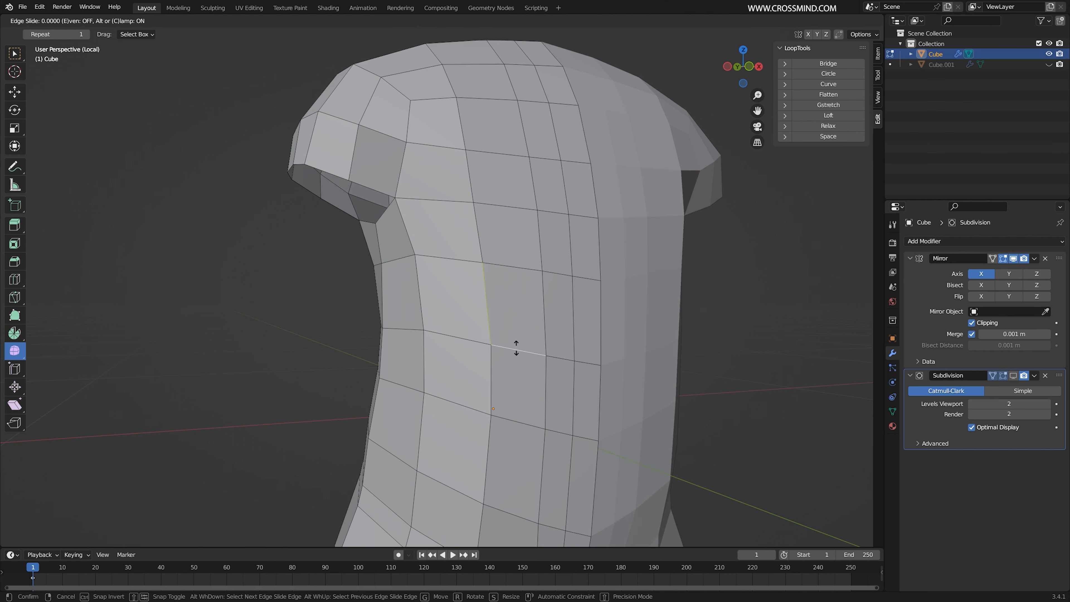
pyautogui.press('g')
pyautogui.press('g')
pyautogui.click(516, 330)
pyautogui.moveTo(516, 330); pyautogui.dragTo(509, 256, button='middle')
pyautogui.scroll(-2, 577, 374)
pyautogui.hotkey('ctrl', 's')
# Slide the individual vertices of the row below the armpit into a level line across the chest
pyautogui.press('1')
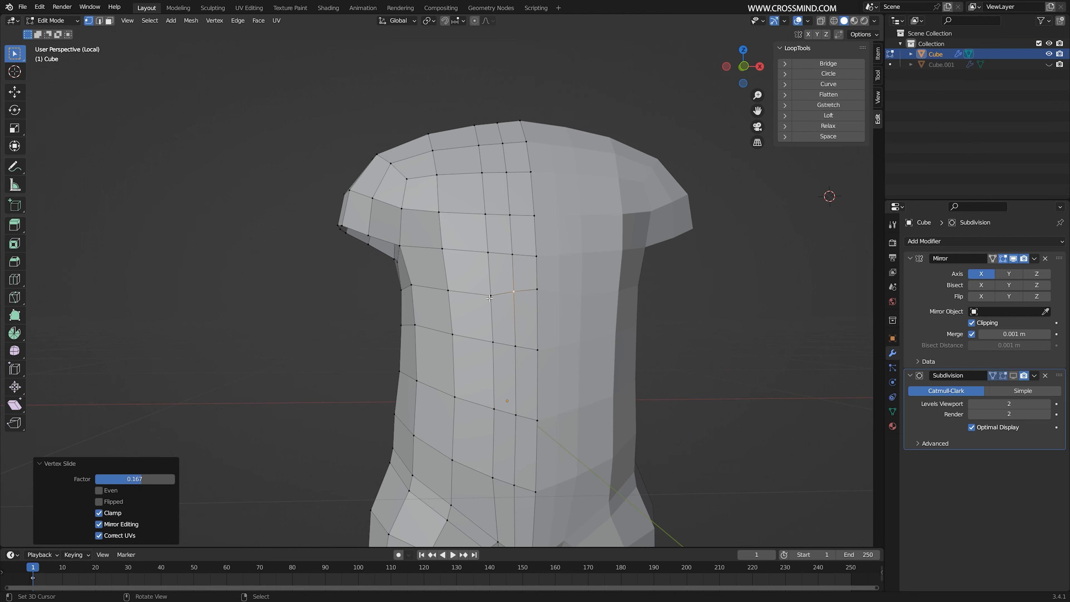
pyautogui.rightClick(489, 298)
pyautogui.press('g')
pyautogui.press('g')
pyautogui.click(490, 293)
pyautogui.rightClick(445, 291)
pyautogui.press('g')
pyautogui.click(446, 291)
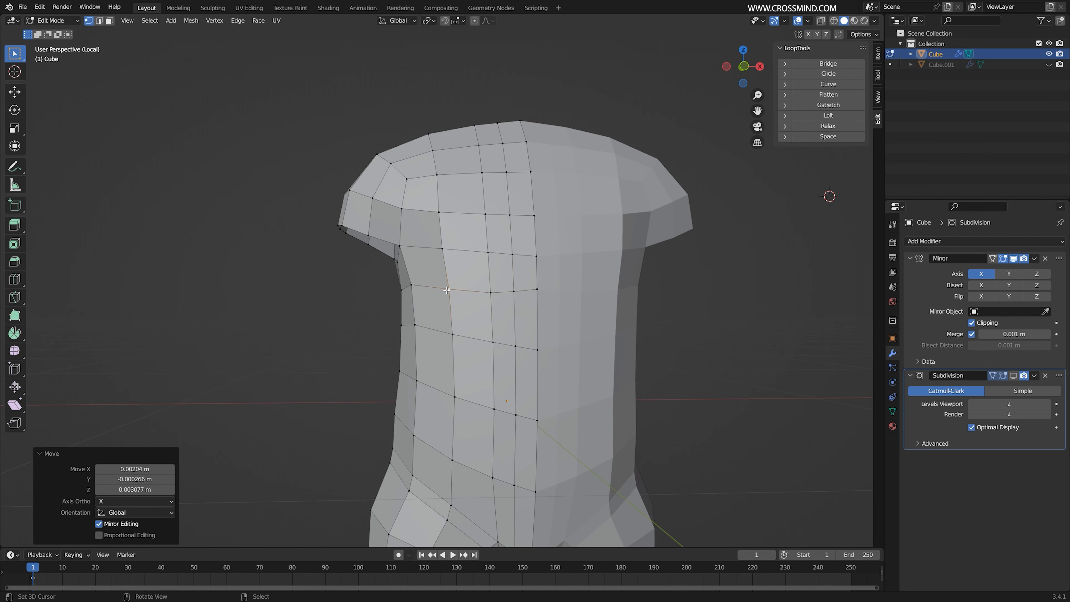
pyautogui.rightClick(411, 288)
pyautogui.press('g')
pyautogui.press('g')
pyautogui.click(411, 288)
# Edge-slide the three armpit-level vertices nearest the front centre line upward by a factor of 0.275
pyautogui.keyDown('shift'); pyautogui.rightClick(538, 257); pyautogui.keyUp('shift')
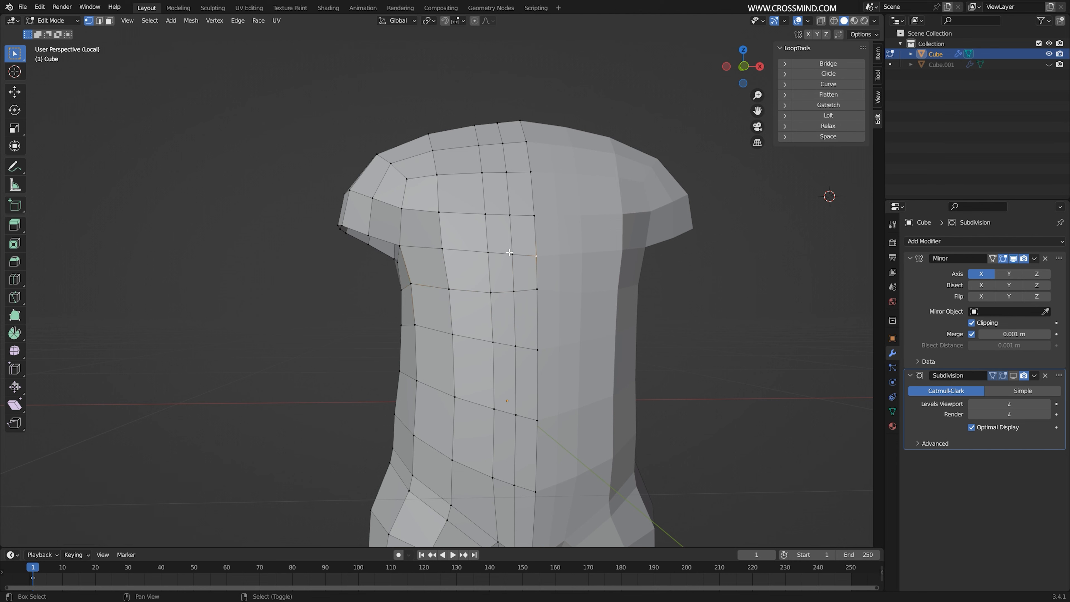
pyautogui.press('g')
pyautogui.press('g')
pyautogui.click(575, 251)
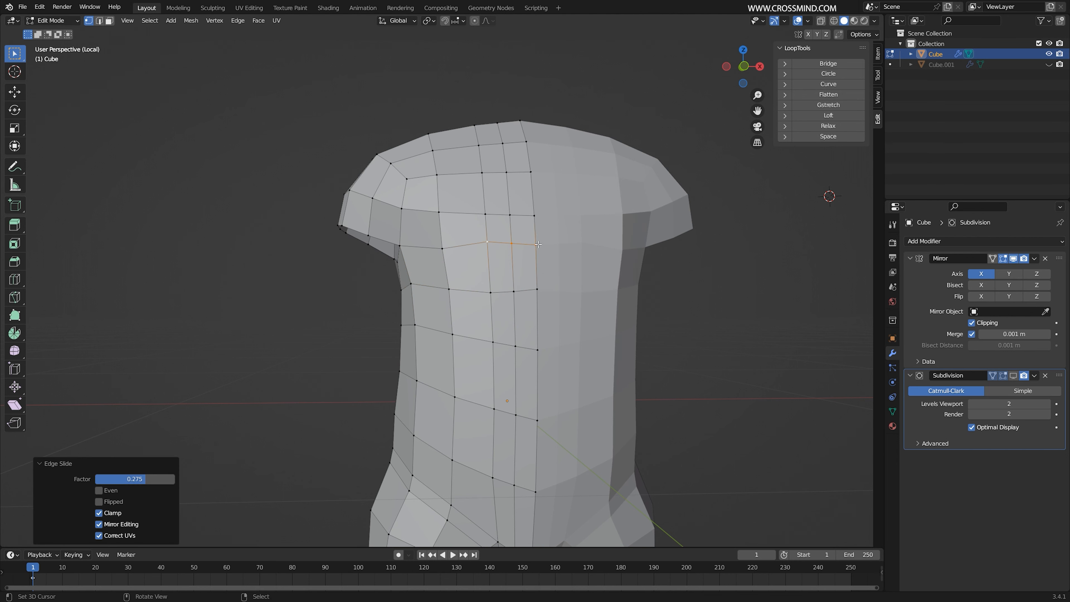
# Slide each armpit-level vertex near the front centre line individually to form a smooth row
pyautogui.rightClick(538, 245)
pyautogui.press('g')
pyautogui.press('g')
pyautogui.click(537, 241)
pyautogui.rightClick(513, 243)
pyautogui.press('g')
pyautogui.press('g')
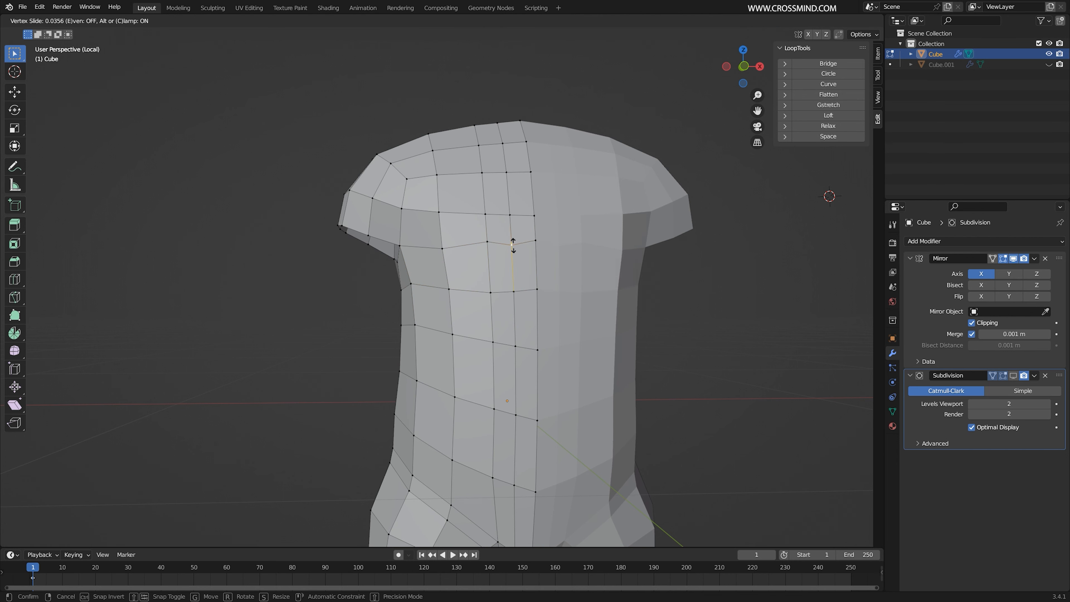
pyautogui.click(510, 246)
pyautogui.rightClick(487, 242)
pyautogui.press('g')
pyautogui.press('g')
pyautogui.click(489, 250)
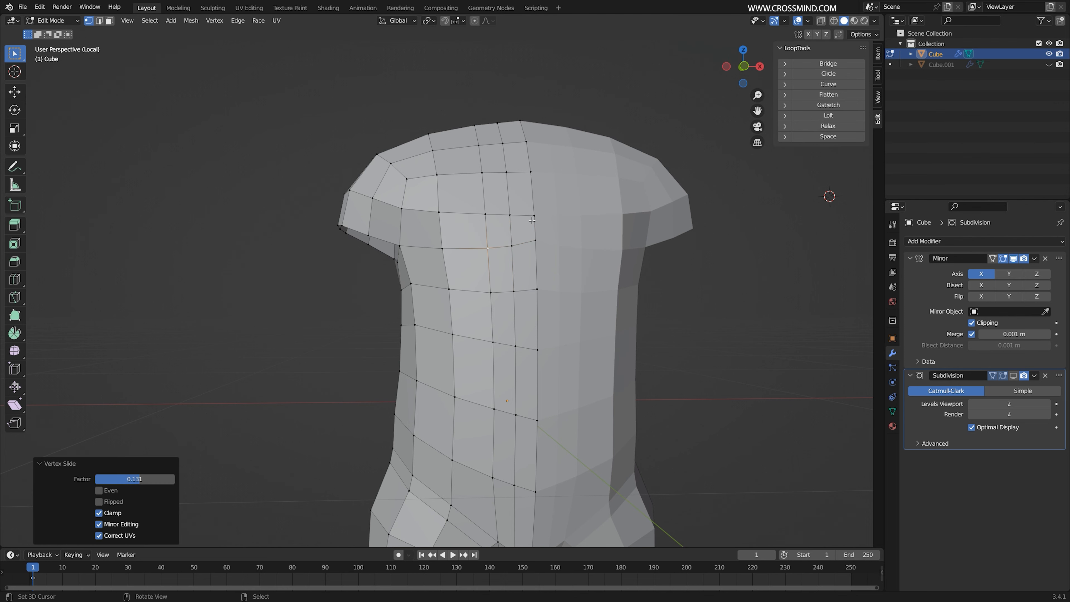
# Edge-slide the centre vertices of the chest row above the armpit upward
pyautogui.rightClick(534, 216)
pyautogui.keyDown('shift'); pyautogui.rightClick(510, 216); pyautogui.keyUp('shift')
pyautogui.press('g')
pyautogui.press('g')
pyautogui.click(547, 209)
# Slide the upper chest row's vertices one by one to blend the raised centre into the row
pyautogui.rightClick(536, 204)
pyautogui.press('g')
pyautogui.press('g')
pyautogui.click(534, 203)
pyautogui.rightClick(512, 206)
pyautogui.press('g')
pyautogui.press('g')
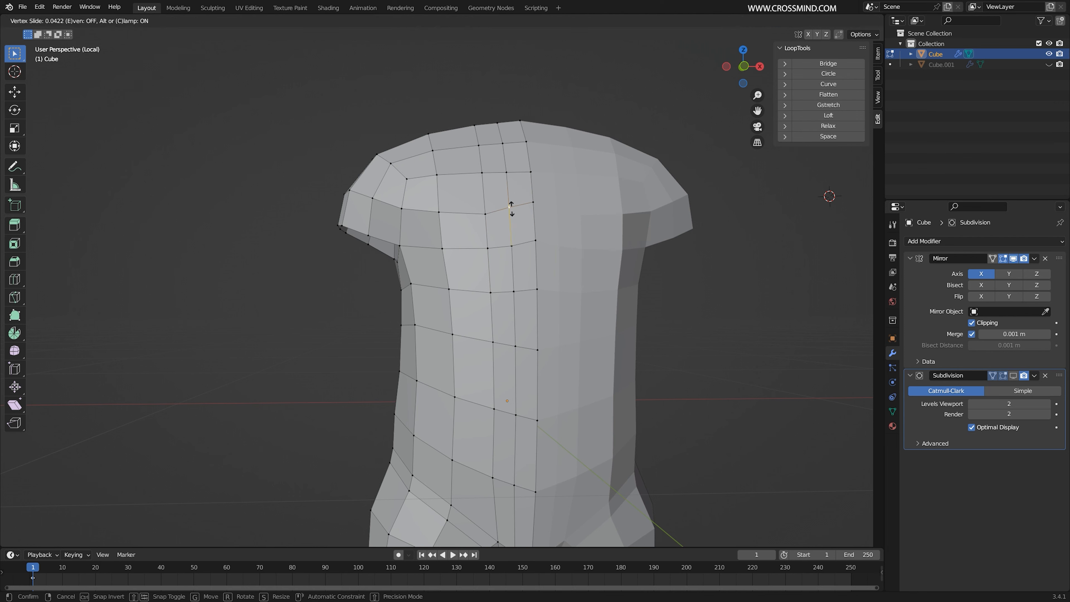
pyautogui.click(511, 209)
pyautogui.moveTo(486, 214); pyautogui.dragTo(486, 211, button='right')
# Move the abdomen vertices of the second and third columns away from the centre line to even out their spacing
pyautogui.rightClick(439, 213)
pyautogui.keyDown('shift'); pyautogui.rightClick(442, 252); pyautogui.keyUp('shift')
pyautogui.moveTo(441, 252); pyautogui.dragTo(464, 271, button='middle')
pyautogui.moveTo(535, 285); pyautogui.dragTo(548, 343, button='middle')
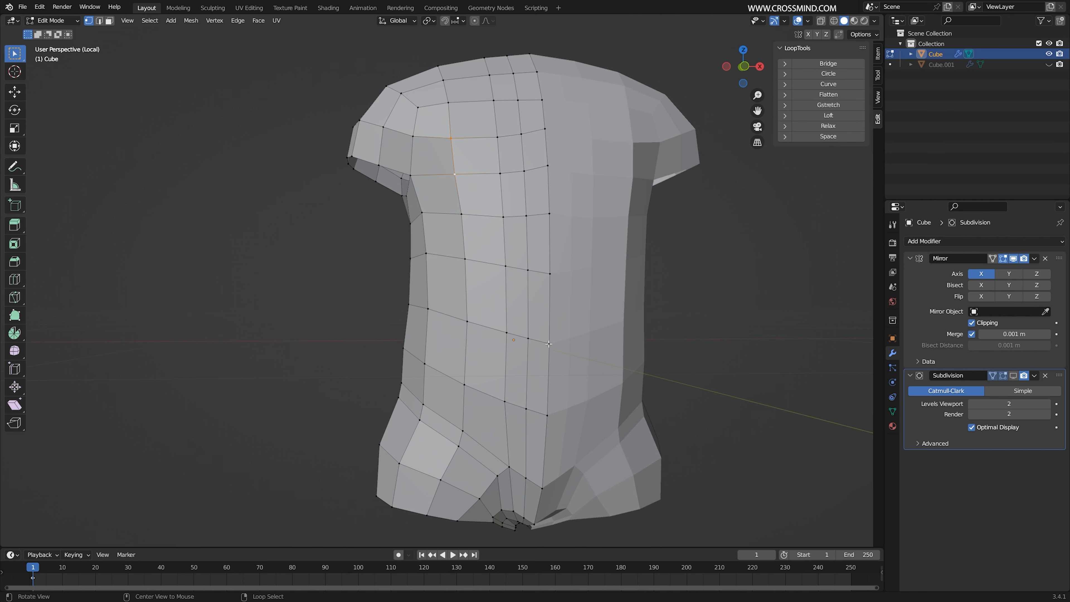
pyautogui.press('g')
pyautogui.press('g')
pyautogui.click(503, 335)
pyautogui.click(506, 261)
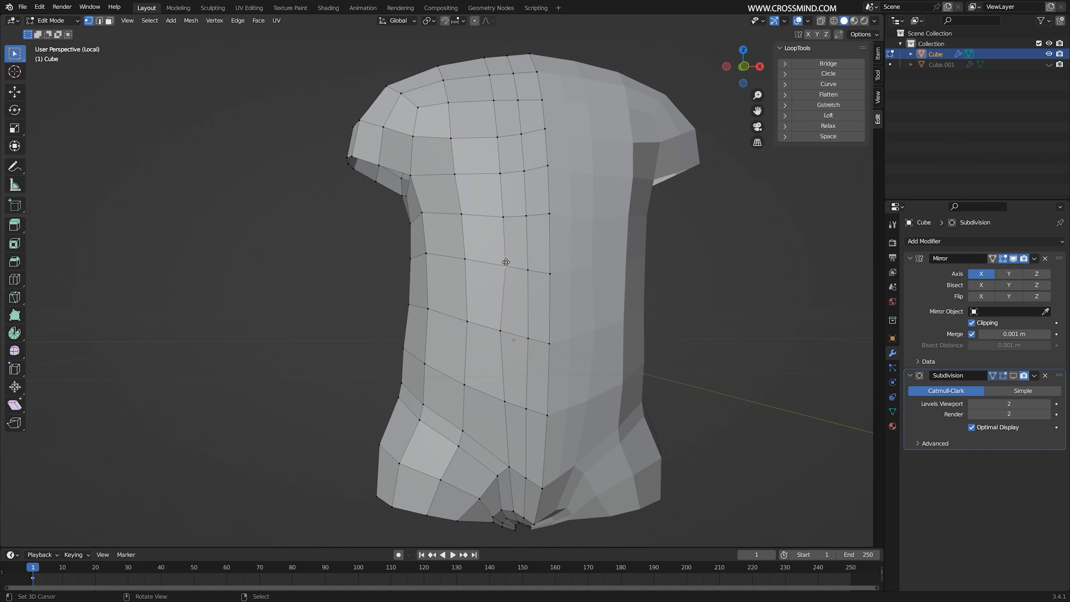
pyautogui.press('g')
pyautogui.press('g')
pyautogui.click(500, 261)
pyautogui.click(463, 320)
pyautogui.press('g')
pyautogui.click(461, 319)
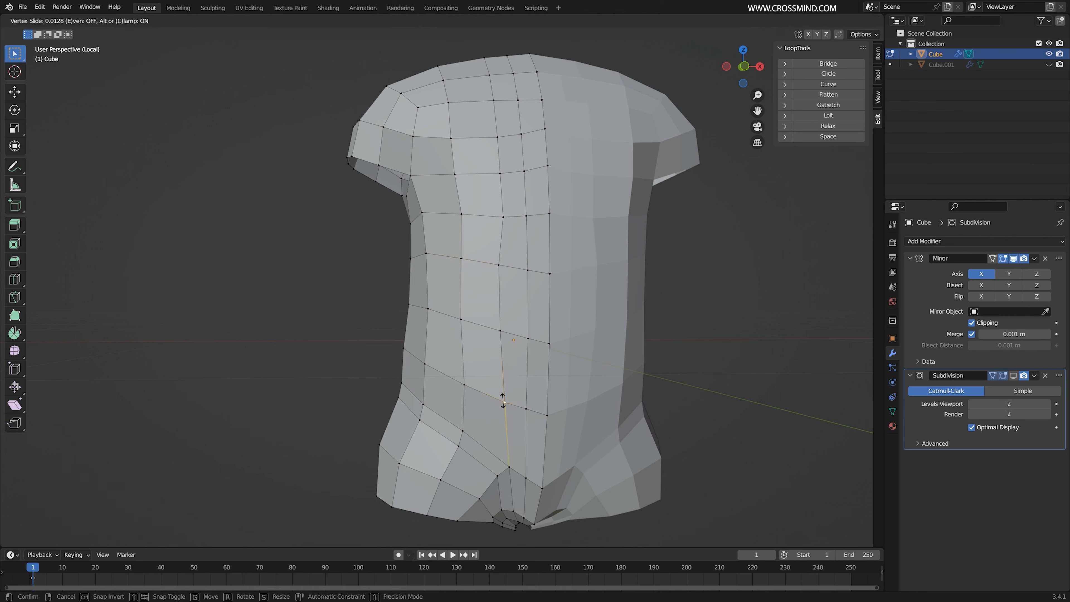
pyautogui.click(544, 422)
# Edge-slide the waist row's vertices near the front centre line upward to level the row
pyautogui.keyDown('shift'); pyautogui.moveTo(544, 422); pyautogui.dragTo(548, 460, button='middle'); pyautogui.keyUp('shift')
pyautogui.rightClick(558, 315)
pyautogui.press('g')
pyautogui.press('g')
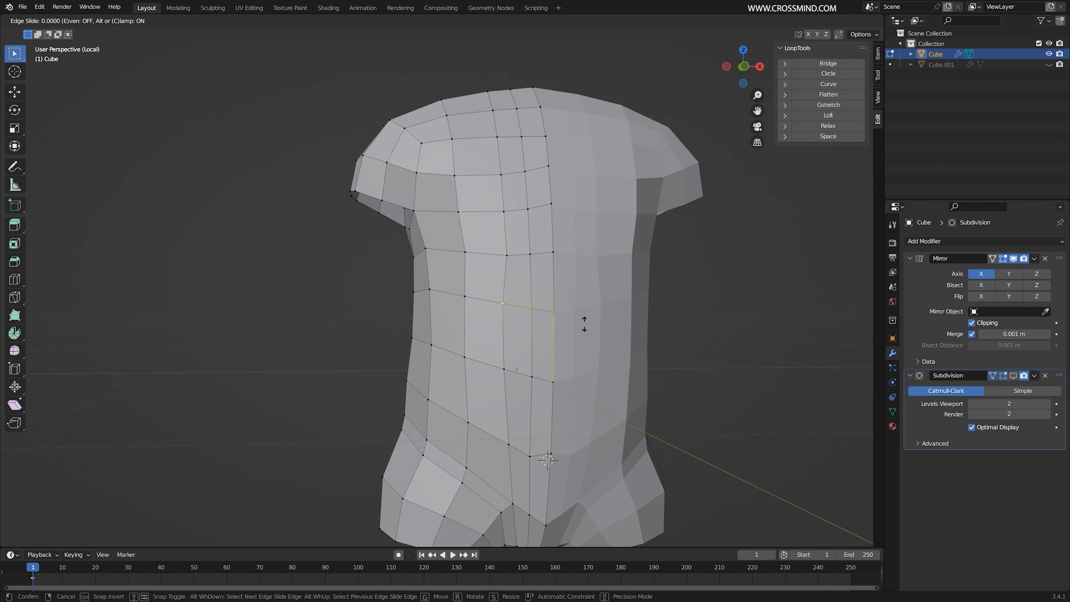
pyautogui.click(557, 310)
pyautogui.rightClick(557, 308)
pyautogui.press('g')
pyautogui.press('g')
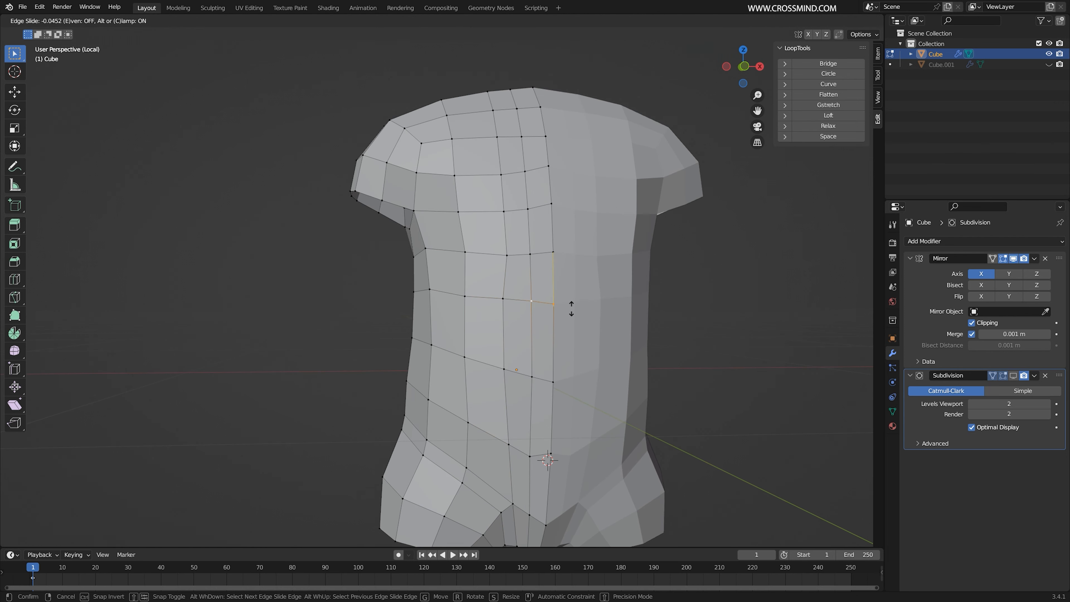
pyautogui.click(571, 304)
pyautogui.press('g')
pyautogui.click(559, 291)
# Select the horizontal edge loop around the waist and edge-slide it by a factor of about 0.244
pyautogui.press('2')
pyautogui.moveTo(559, 293); pyautogui.dragTo(690, 301, button='middle')
pyautogui.keyDown('alt'); pyautogui.click(581, 317); pyautogui.keyUp('alt')
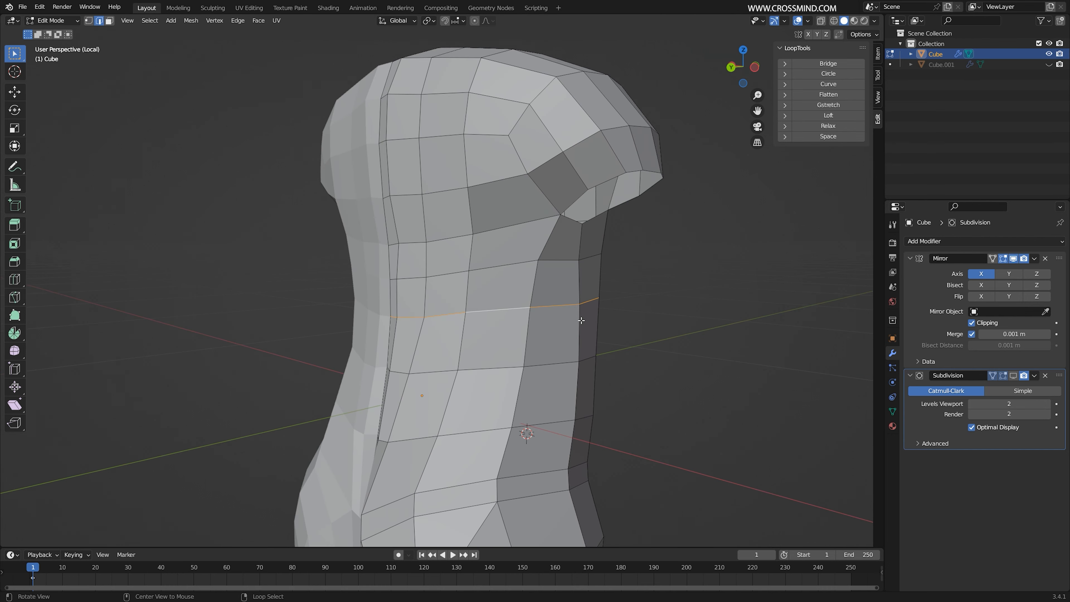
pyautogui.moveTo(590, 318); pyautogui.dragTo(475, 333, button='middle')
pyautogui.press('g')
pyautogui.press('g')
pyautogui.click(625, 318)
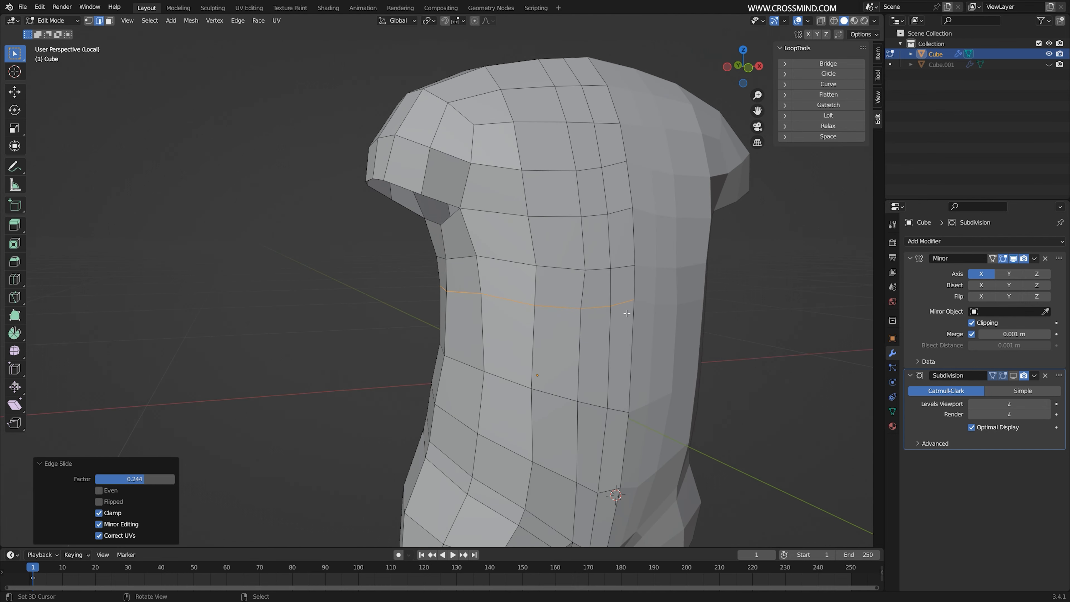
# Edge-slide the neighbouring horizontal torso loops to even out the row spacing between chest and waist
pyautogui.press('g')
pyautogui.press('g')
pyautogui.click(601, 257)
pyautogui.moveTo(600, 257)
pyautogui.mouseDown(button='middle')
pyautogui.moveTo(547, 310)
pyautogui.moveTo(715, 325)
pyautogui.moveTo(600, 317)
pyautogui.moveTo(505, 289)
pyautogui.moveTo(504, 335)
pyautogui.moveTo(460, 367)
pyautogui.moveTo(486, 359)
pyautogui.mouseUp(button='middle')
pyautogui.press('g')
pyautogui.press('g')
pyautogui.click(577, 282)
# Shade the torso smooth, return to mesh editing and save the file
pyautogui.press('Tab')
pyautogui.rightClick(714, 325)
pyautogui.click(715, 326)
pyautogui.press('Tab')
pyautogui.hotkey('ctrl', 'r')
pyautogui.rightClick(503, 335)
# Edge-slide the vertical abdomen edges in the columns beside the front centre line outward to widen the central faces
pyautogui.click(486, 359)
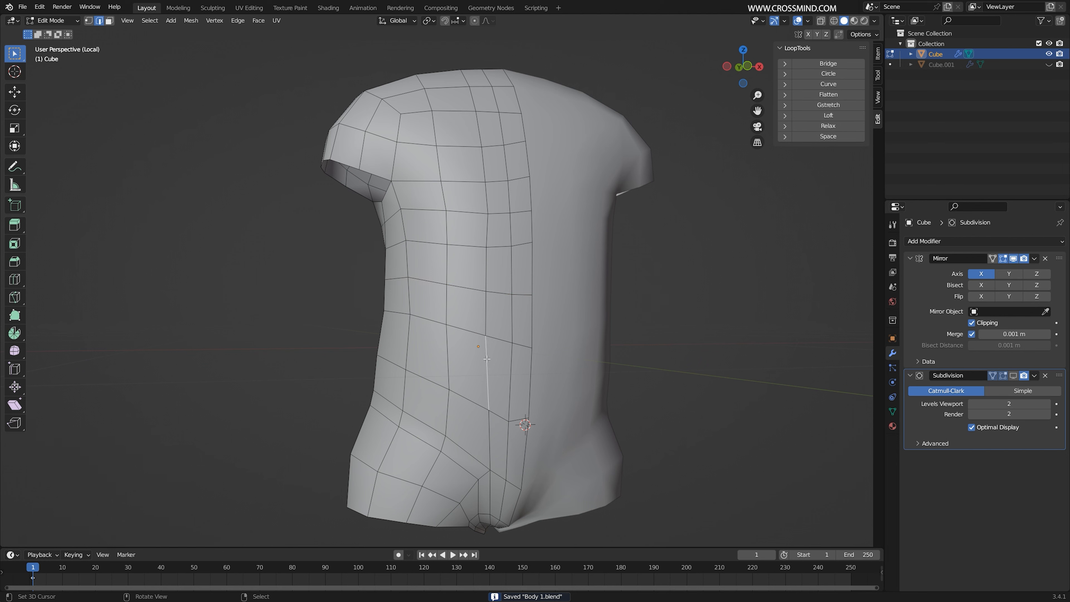
pyautogui.press('g')
pyautogui.press('g')
pyautogui.click(494, 330)
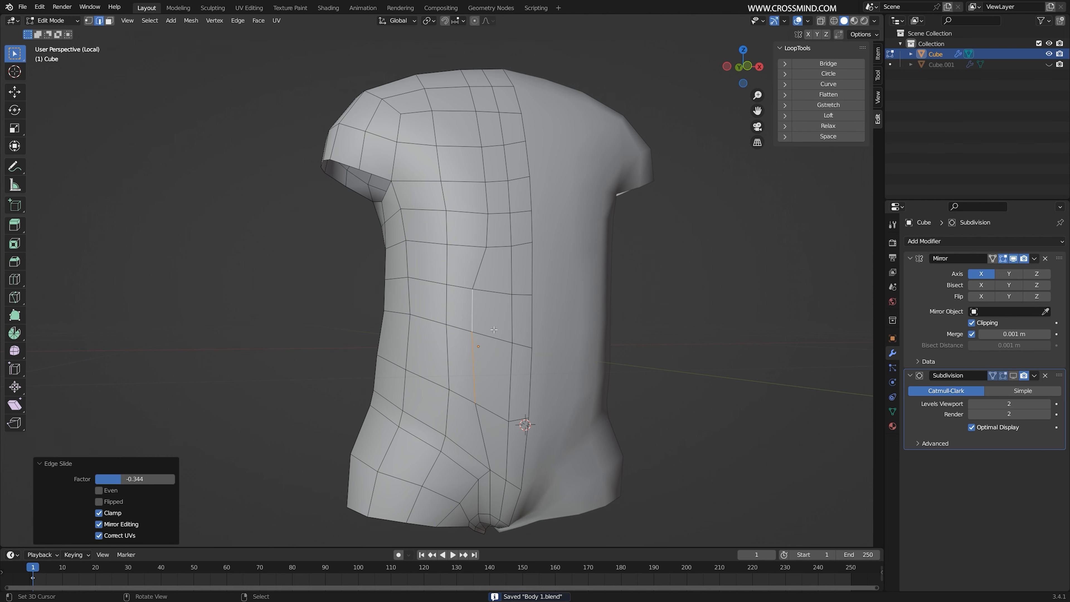
pyautogui.click(479, 271)
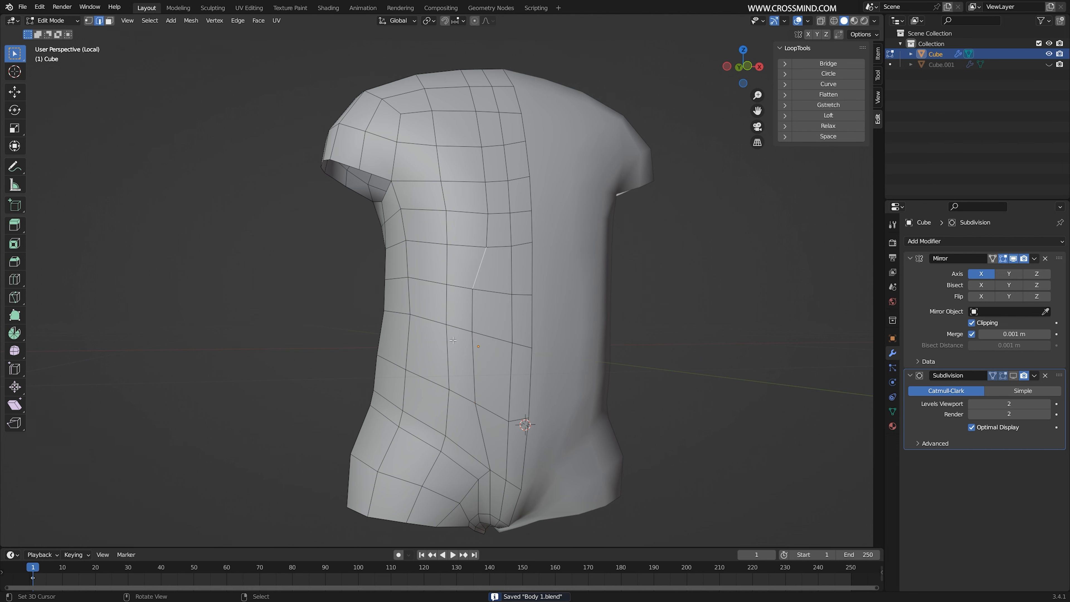
pyautogui.press('g')
pyautogui.click(447, 318)
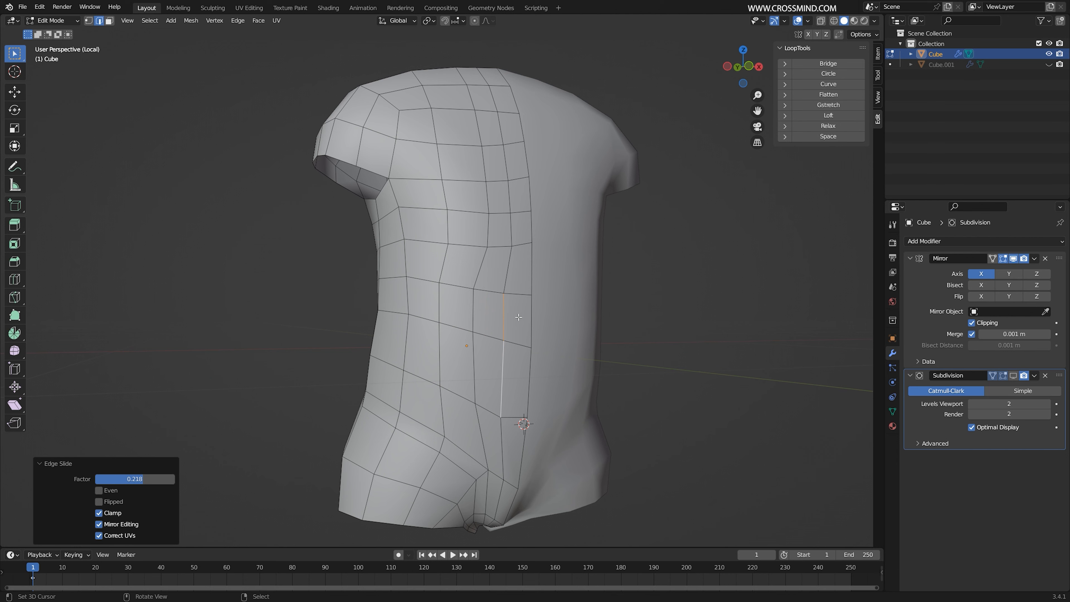
pyautogui.rightClick(522, 311)
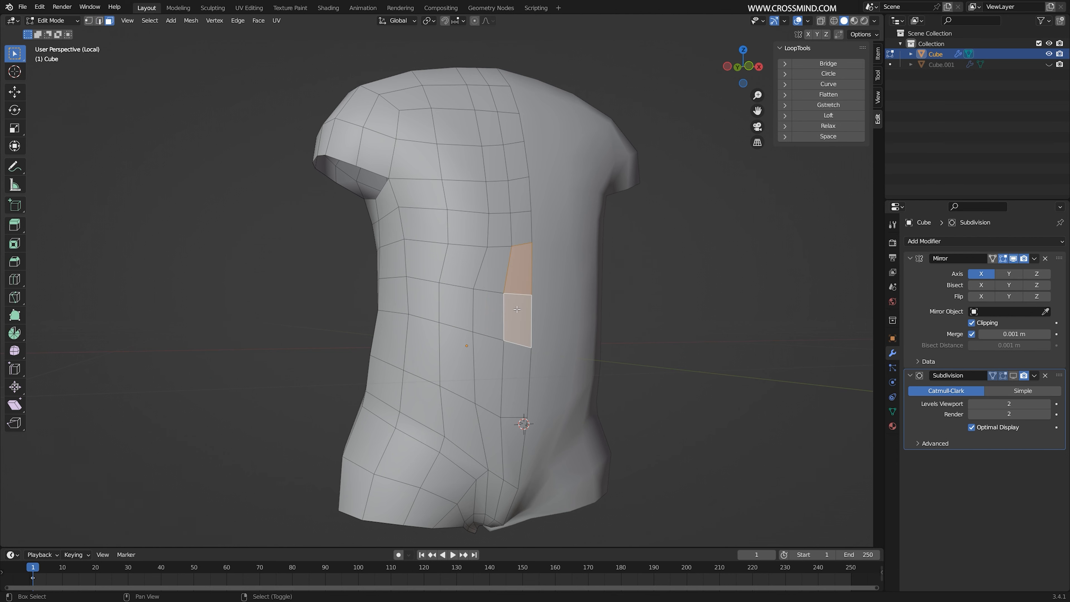
pyautogui.click(487, 411)
pyautogui.press('2')
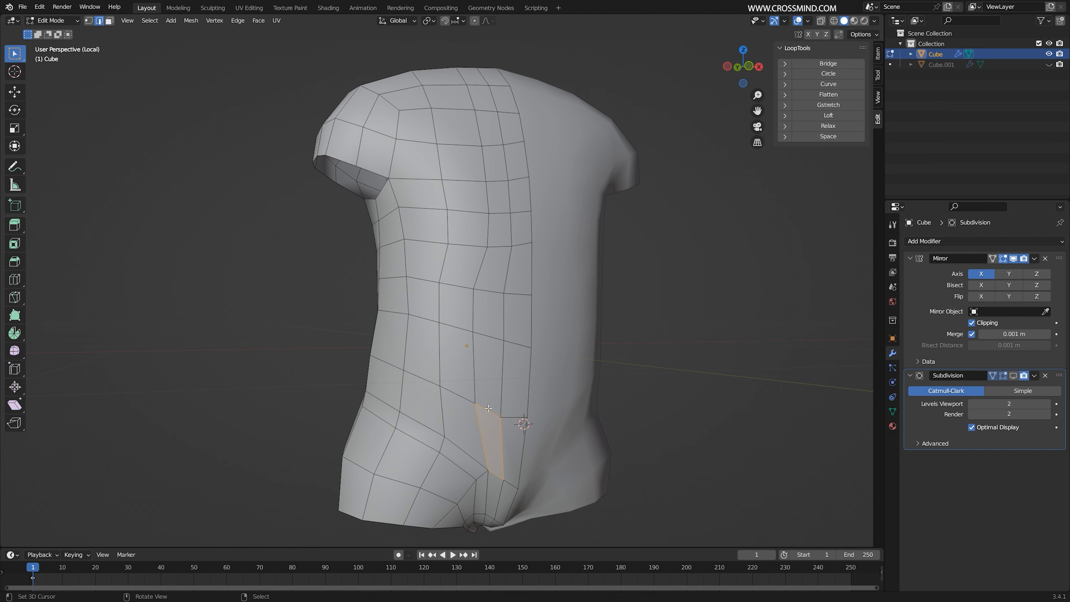
pyautogui.press('3')
pyautogui.keyDown('alt'); pyautogui.click(495, 337); pyautogui.keyUp('alt')
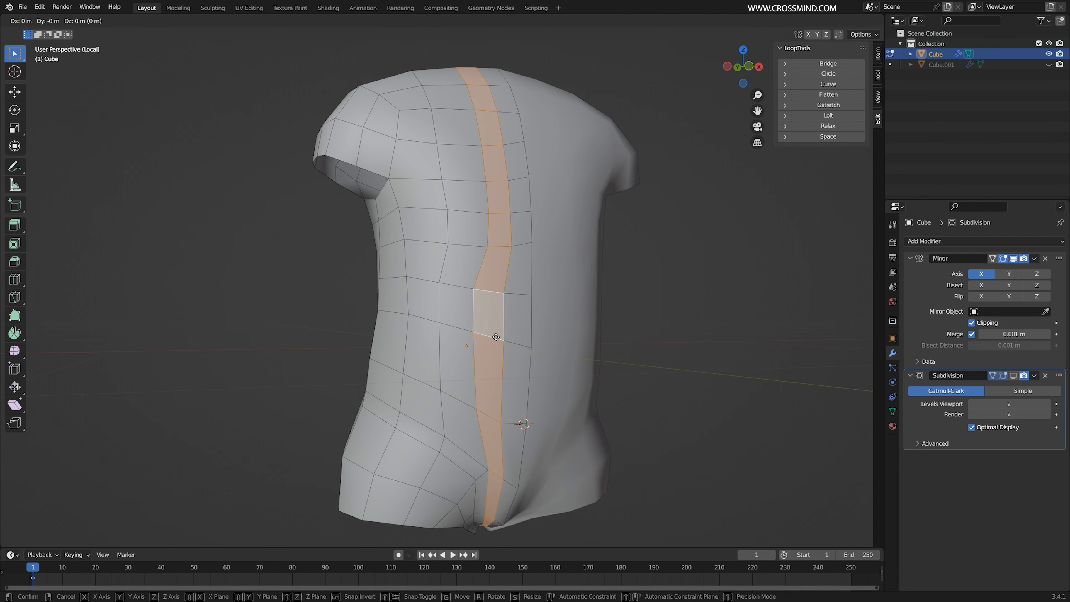
# Inset the three-column block of front abdomen faces beside the centre line by about 0.052 m, with Boundary off
pyautogui.click(519, 271)
pyautogui.keyDown('shift'); pyautogui.click(473, 279); pyautogui.keyUp('shift')
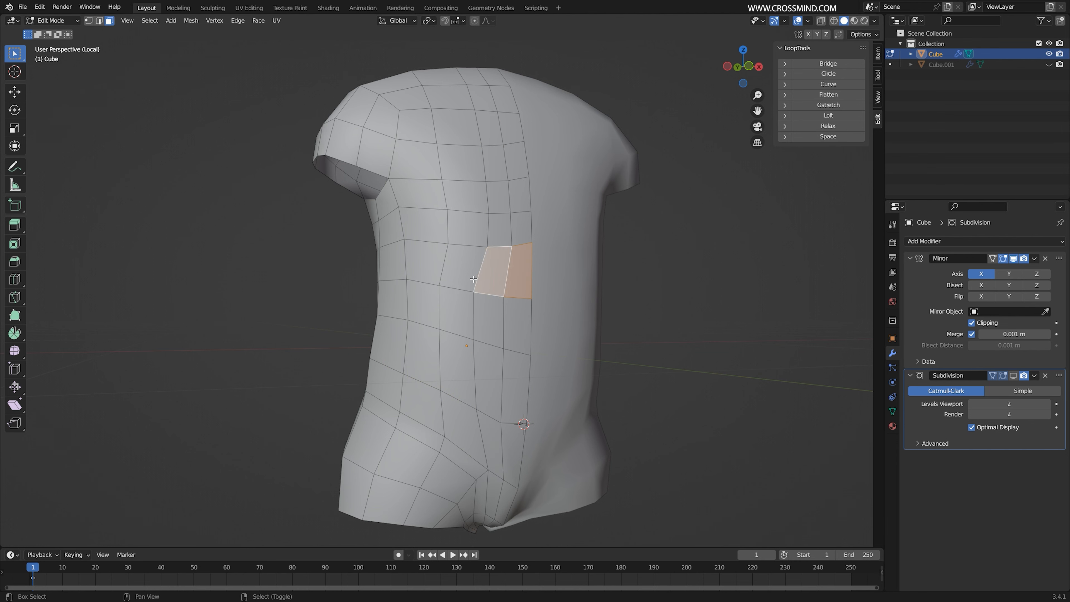
pyautogui.keyDown('shift'); pyautogui.click(482, 385); pyautogui.keyUp('shift')
pyautogui.keyDown('shift'); pyautogui.click(510, 393); pyautogui.keyUp('shift')
pyautogui.moveTo(580, 361); pyautogui.dragTo(559, 363, button='middle')
pyautogui.keyDown('shift'); pyautogui.click(466, 432); pyautogui.keyUp('shift')
pyautogui.keyDown('shift'); pyautogui.click(498, 445); pyautogui.keyUp('shift')
pyautogui.keyDown('shift'); pyautogui.click(518, 451); pyautogui.keyUp('shift')
pyautogui.moveTo(697, 383); pyautogui.dragTo(723, 385, button='middle')
pyautogui.press('i')
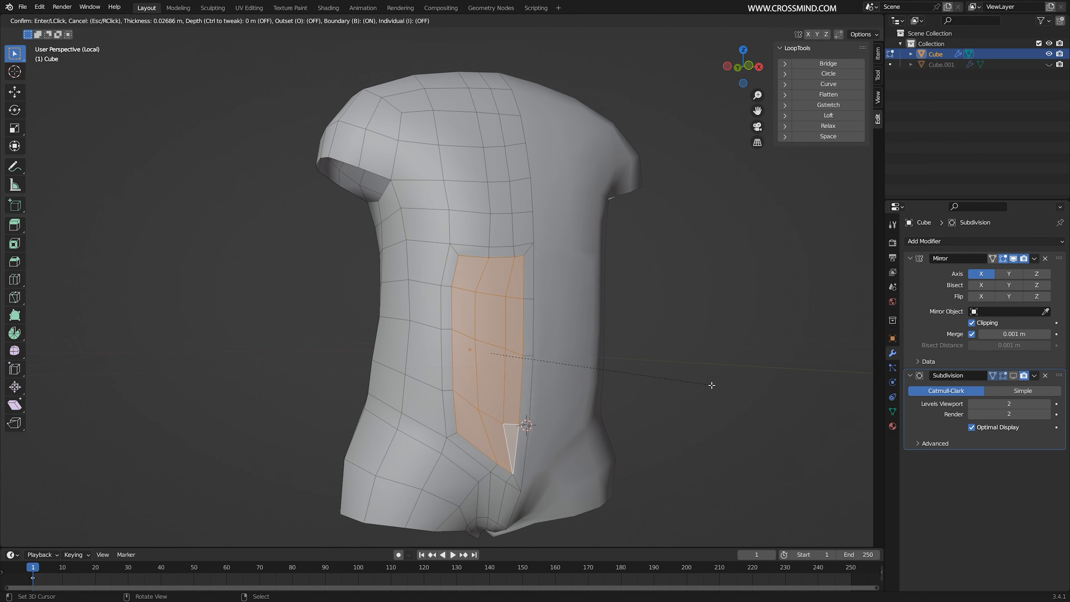
pyautogui.click(702, 384)
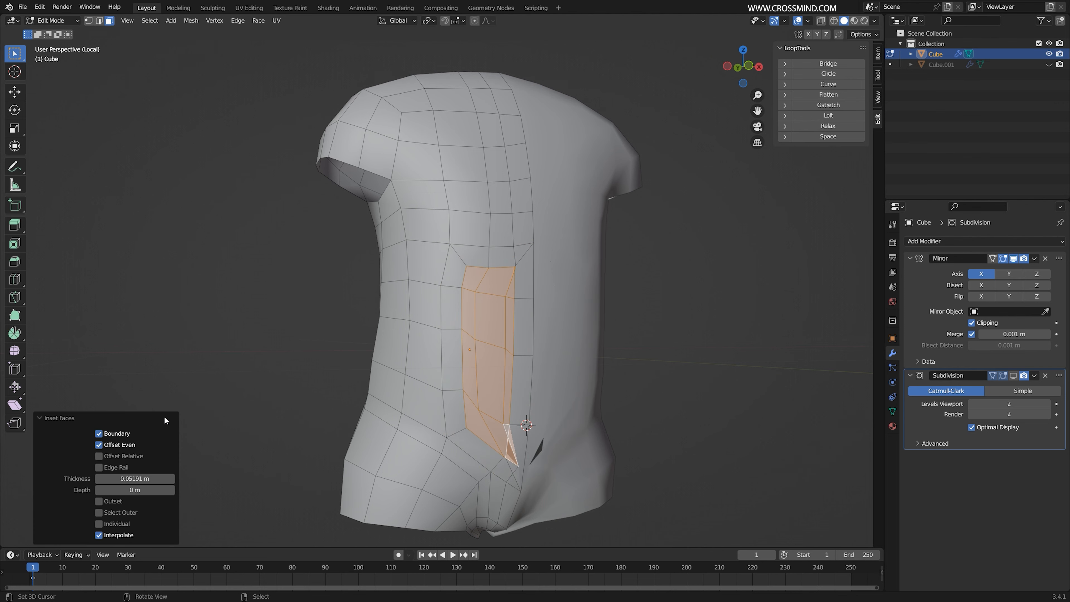
# Smooth the inset abdomen faces with a smoothing of about 1.118 and select the edge loop bordering them
pyautogui.click(14, 351)
pyautogui.moveTo(590, 362); pyautogui.dragTo(551, 362, button='middle')
pyautogui.moveTo(503, 363); pyautogui.dragTo(755, 297)
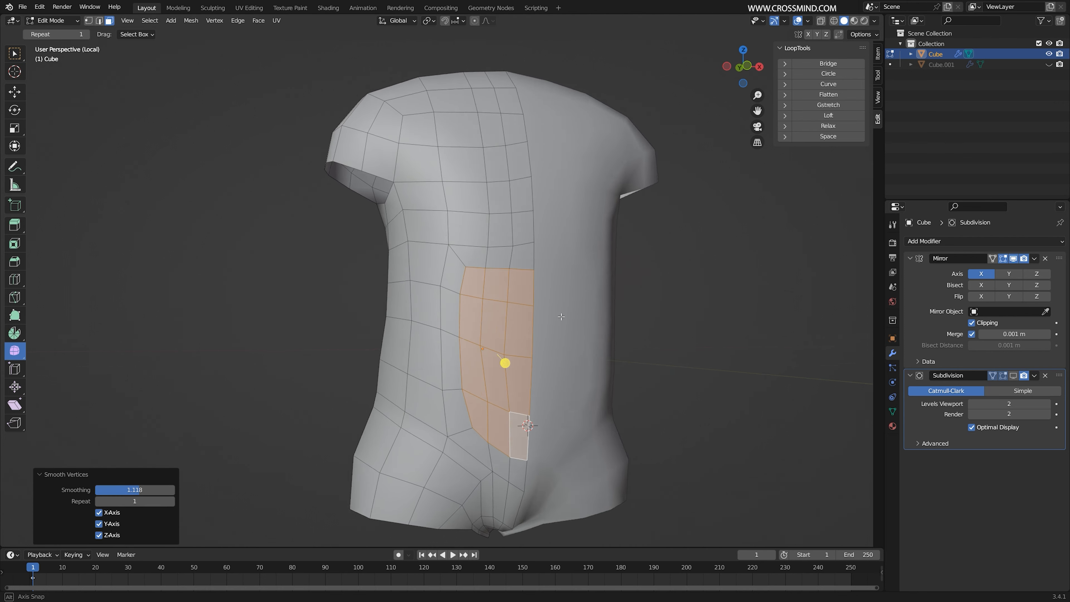
pyautogui.moveTo(708, 303); pyautogui.dragTo(771, 300, button='middle')
pyautogui.press('2')
pyautogui.keyDown('alt'); pyautogui.rightClick(486, 247); pyautogui.keyUp('alt')
pyautogui.moveTo(471, 417); pyautogui.dragTo(514, 349, button='middle')
pyautogui.keyDown('shift'); pyautogui.moveTo(514, 349); pyautogui.dragTo(500, 347, button='middle'); pyautogui.keyUp('shift')
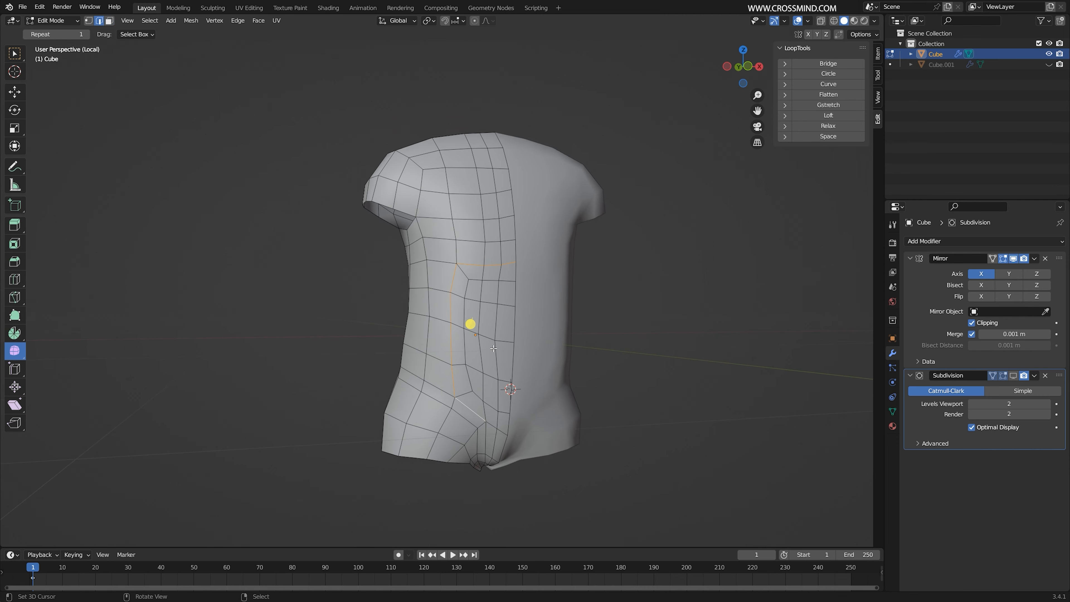
# Inset the two faces beside the centre line at navel height and scale them along Z to about 0.765
pyautogui.scroll(1, 500, 347)
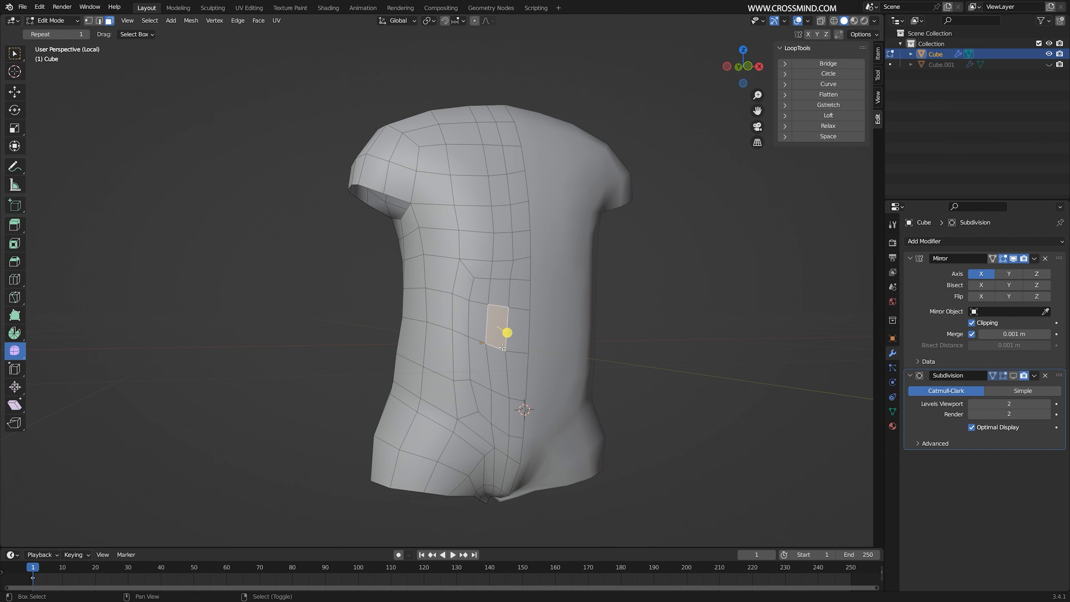
pyautogui.keyDown('shift'); pyautogui.click(517, 337); pyautogui.keyUp('shift')
pyautogui.scroll(1, 596, 370)
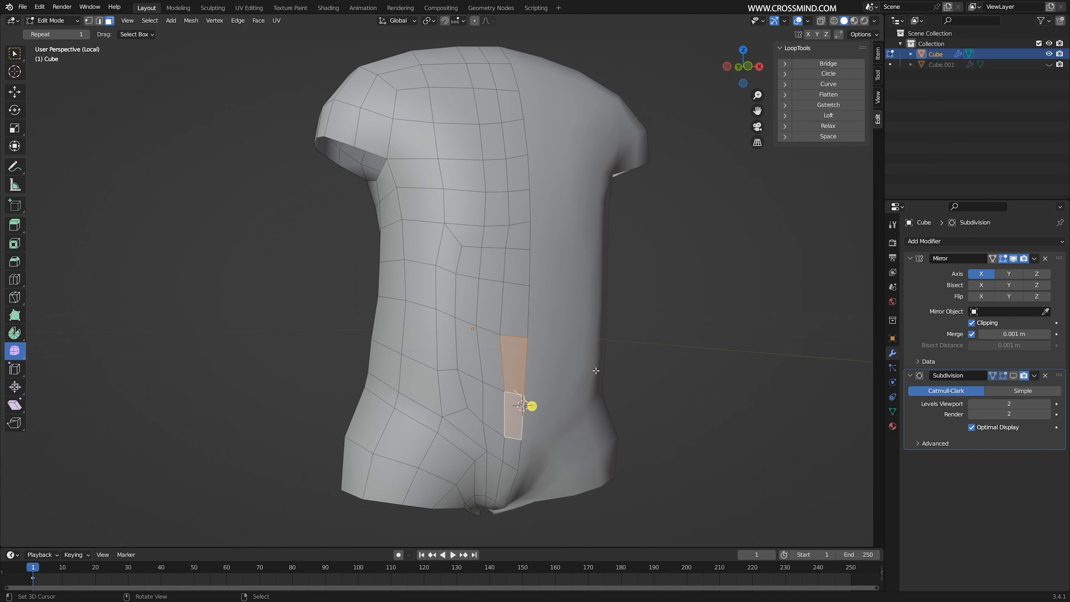
pyautogui.press('i')
pyautogui.click(580, 374)
pyautogui.keyDown('ctrl'); pyautogui.moveTo(580, 376); pyautogui.dragTo(602, 393, button='middle'); pyautogui.keyUp('ctrl')
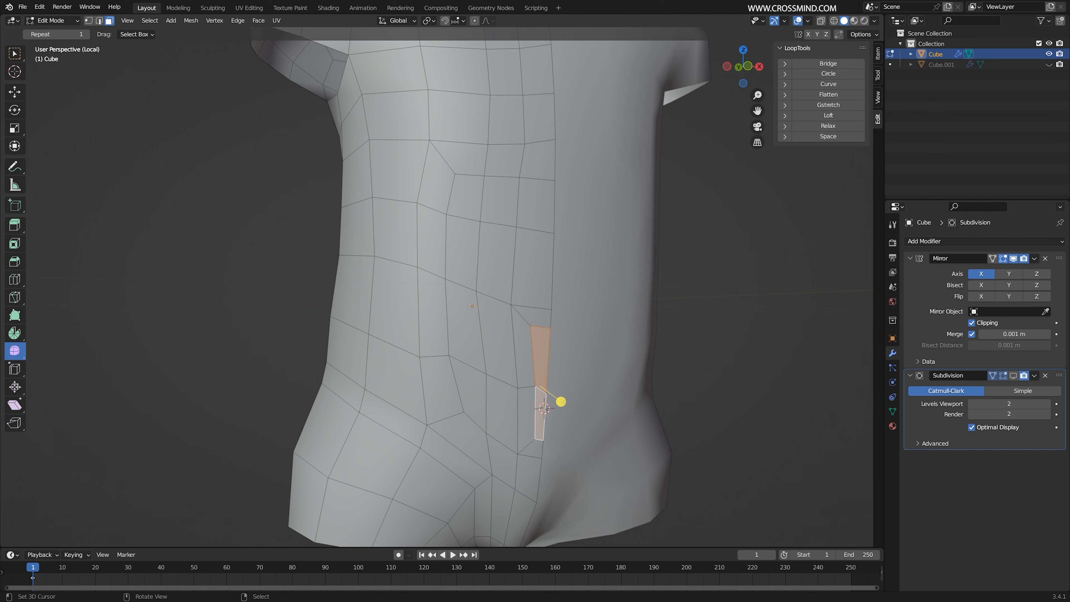
pyautogui.press('s')
pyautogui.press('z')
pyautogui.click(616, 407)
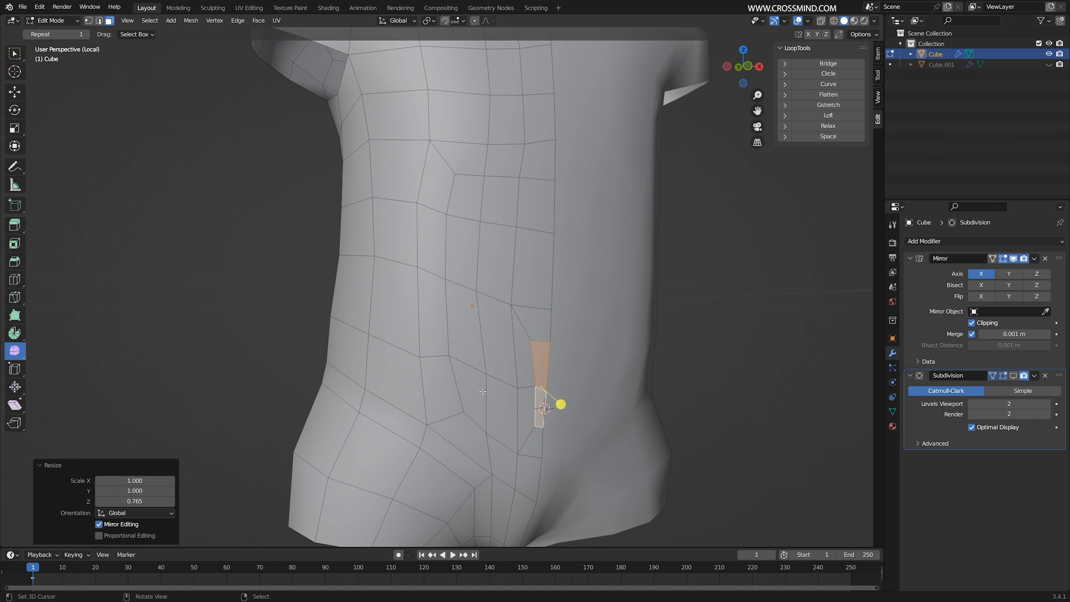
# Inset the two navel faces again by about 0.014 m and smooth them with a smoothing of about 1.307
pyautogui.press('i')
pyautogui.click(701, 389)
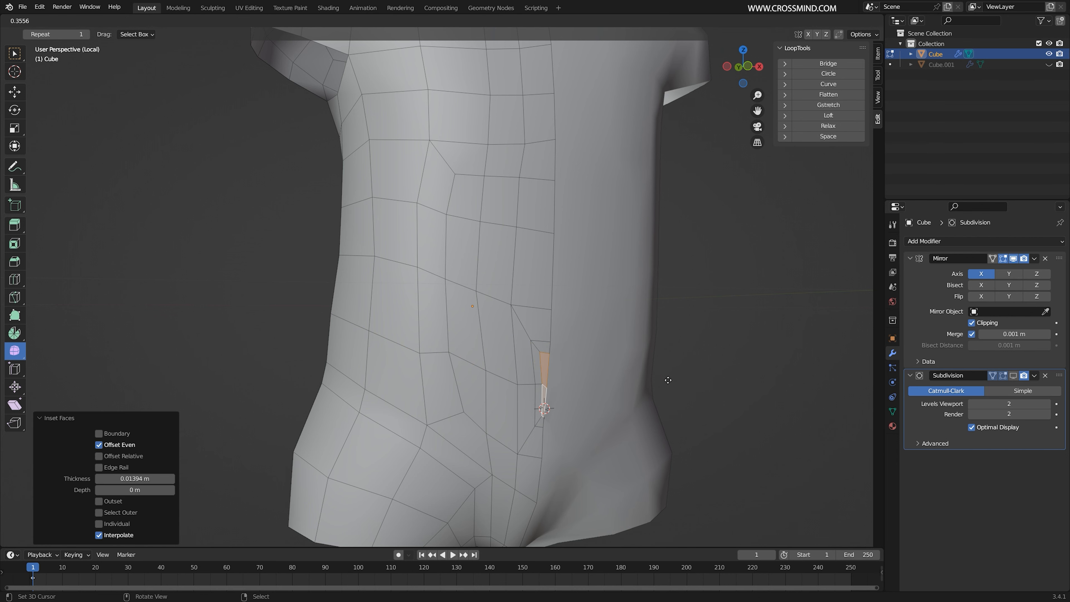
pyautogui.moveTo(853, 318); pyautogui.dragTo(852, 317)
pyautogui.moveTo(618, 371); pyautogui.dragTo(628, 369, button='middle')
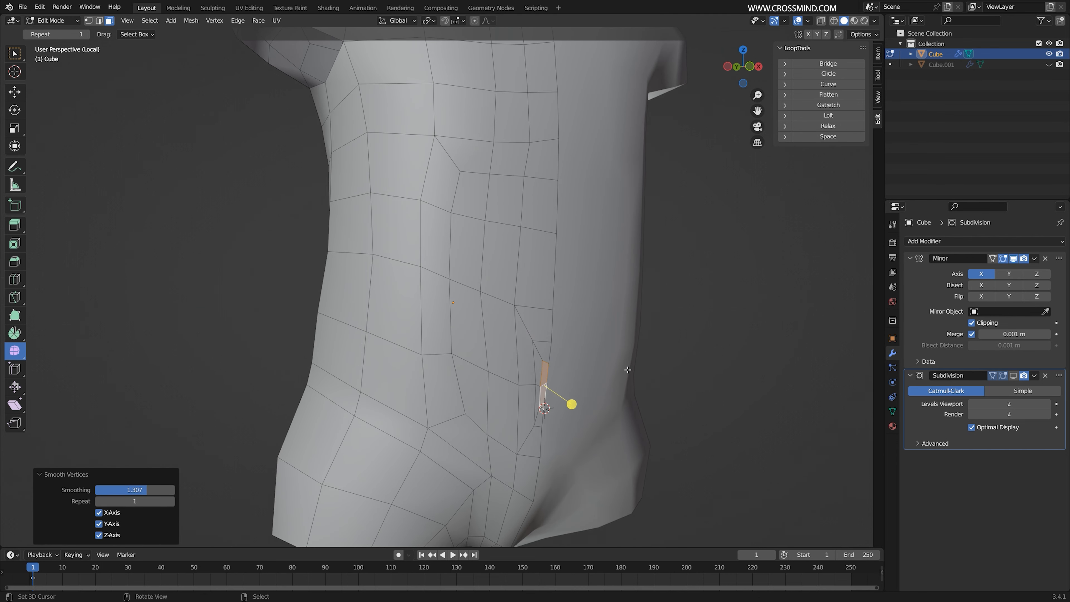
pyautogui.press('e')
pyautogui.click(630, 364)
pyautogui.hotkey('ctrl', 'z')
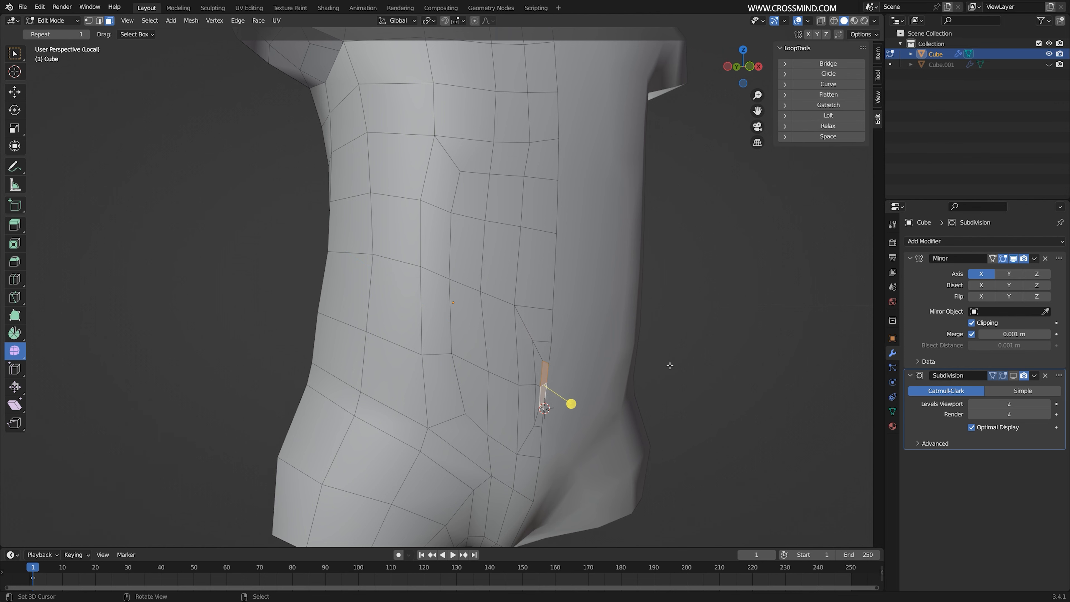
# Inset the navel faces by about 0.005 m and extrude them about 0.012 m into the body
pyautogui.press('i')
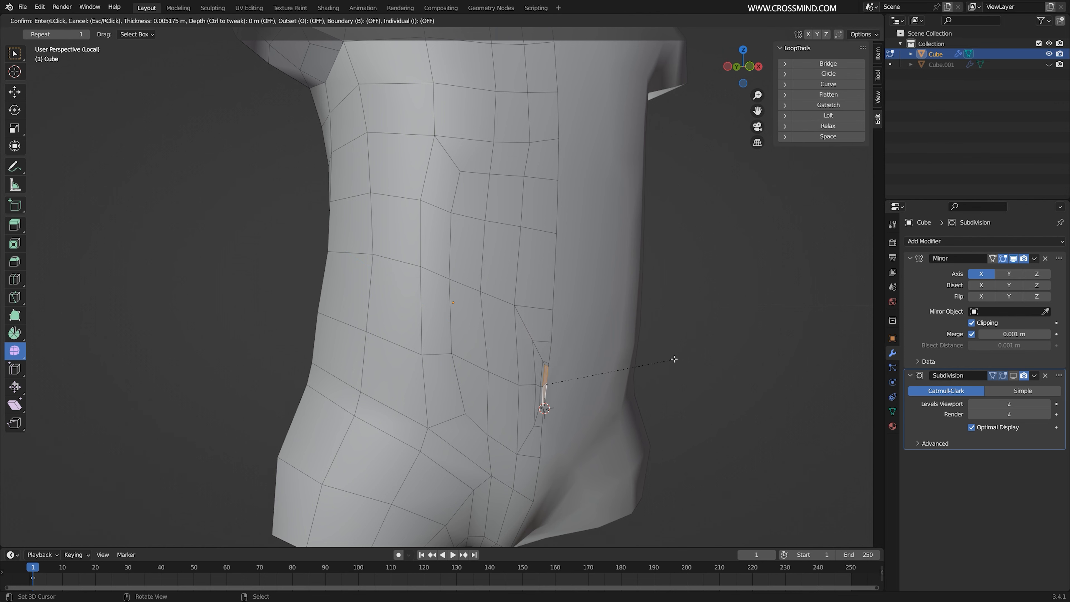
pyautogui.click(674, 359)
pyautogui.keyDown('shift'); pyautogui.moveTo(568, 399); pyautogui.dragTo(539, 311, button='middle'); pyautogui.keyUp('shift')
pyautogui.scroll(2, 543, 312)
pyautogui.press('e')
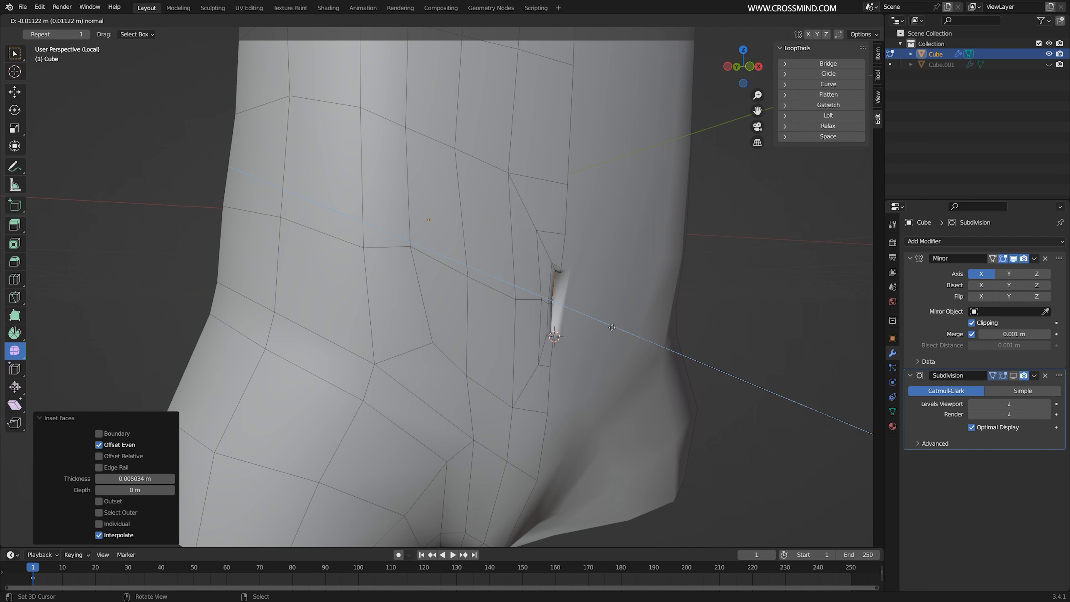
pyautogui.click(611, 326)
pyautogui.moveTo(855, 367); pyautogui.dragTo(814, 372, button='middle')
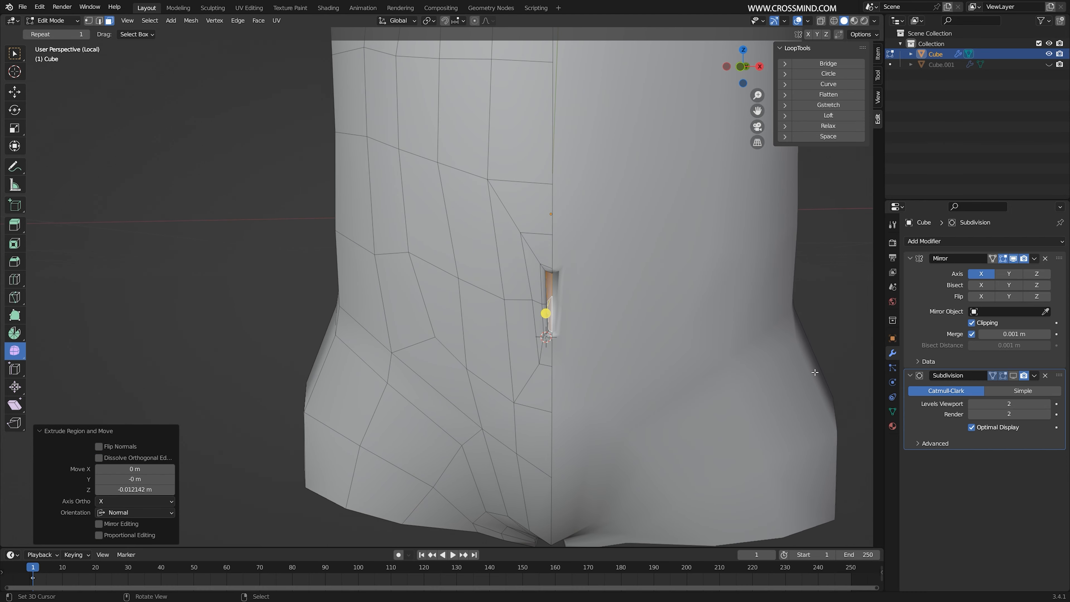
# Show the subdivision in the viewport and scale the navel's innermost faces down to about 0.385
pyautogui.click(1003, 375)
pyautogui.moveTo(689, 327); pyautogui.dragTo(702, 330, button='middle')
pyautogui.scroll(1, 701, 329)
pyautogui.press('s')
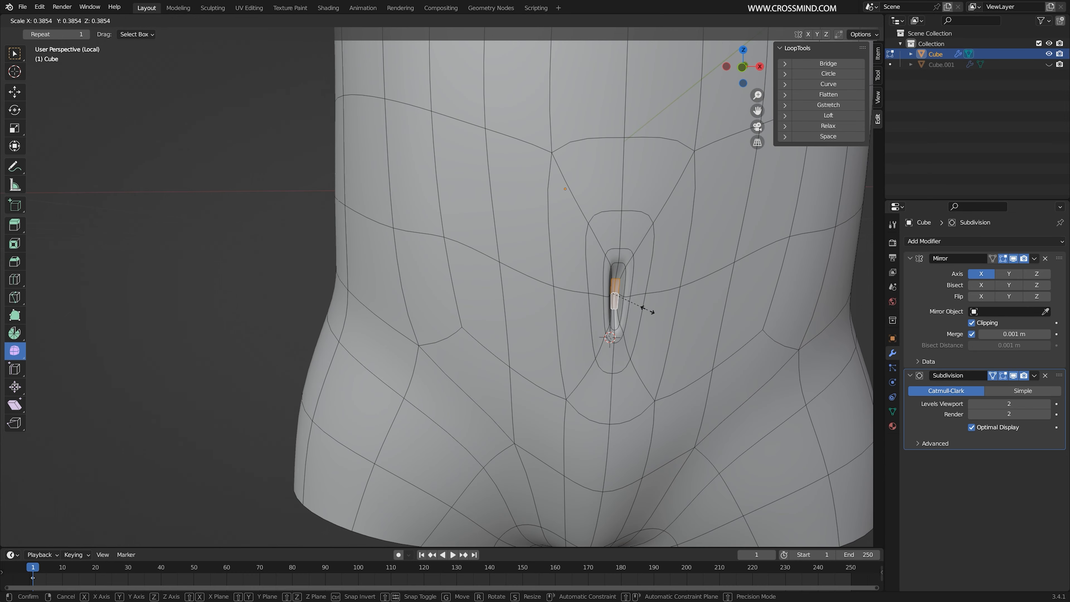
pyautogui.click(649, 310)
# Edge-slide the horizontal abdomen loop above the navel and add a new horizontal loop cut across the abdomen
pyautogui.press('2')
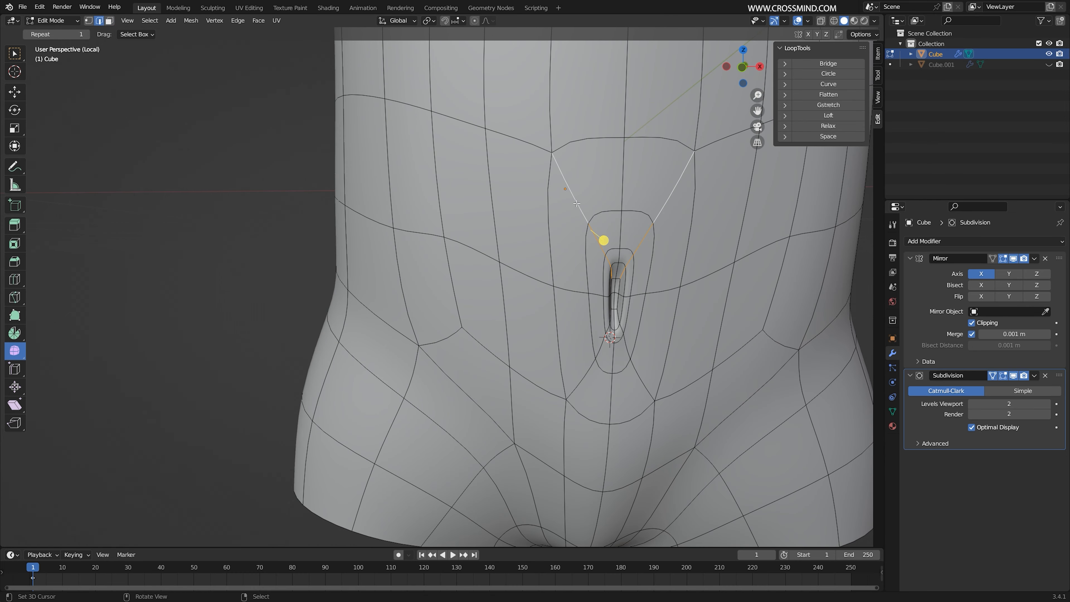
pyautogui.scroll(-6, 519, 371)
pyautogui.keyDown('alt'); pyautogui.rightClick(501, 299); pyautogui.keyUp('alt')
pyautogui.press('g')
pyautogui.press('g')
pyautogui.click(558, 316)
pyautogui.hotkey('ctrl', 'r')
pyautogui.doubleClick(522, 269)
# Edge-slide the horizontal loop crossing the navel and scale the edge ring around the navel to about 0.883
pyautogui.moveTo(472, 312); pyautogui.dragTo(489, 314, button='middle')
pyautogui.keyDown('alt'); pyautogui.rightClick(480, 338); pyautogui.keyUp('alt')
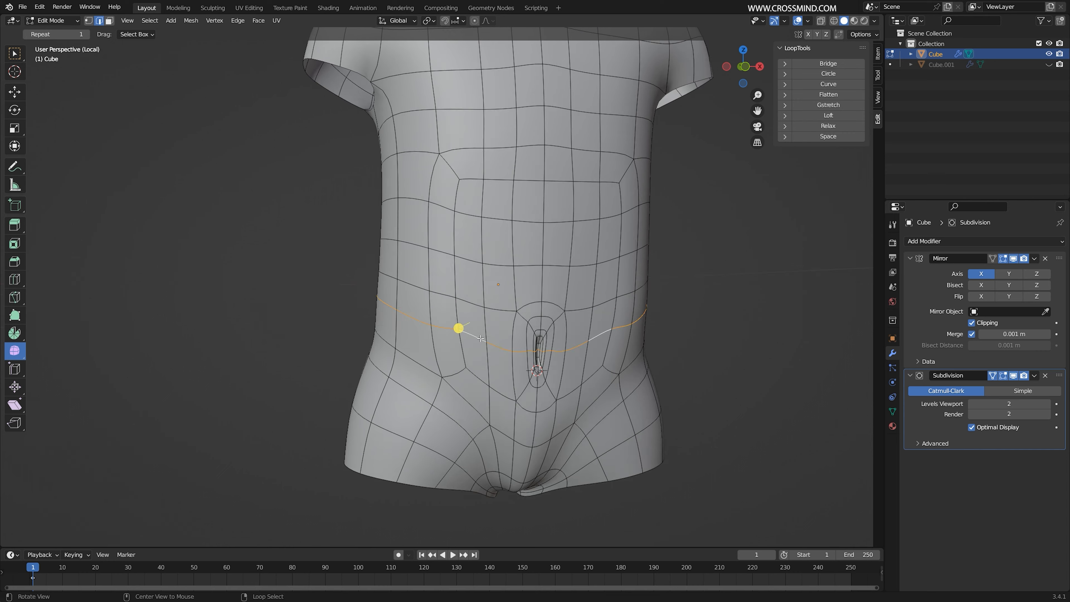
pyautogui.press('g')
pyautogui.press('g')
pyautogui.press('s')
pyautogui.click(607, 399)
pyautogui.scroll(4, 607, 400)
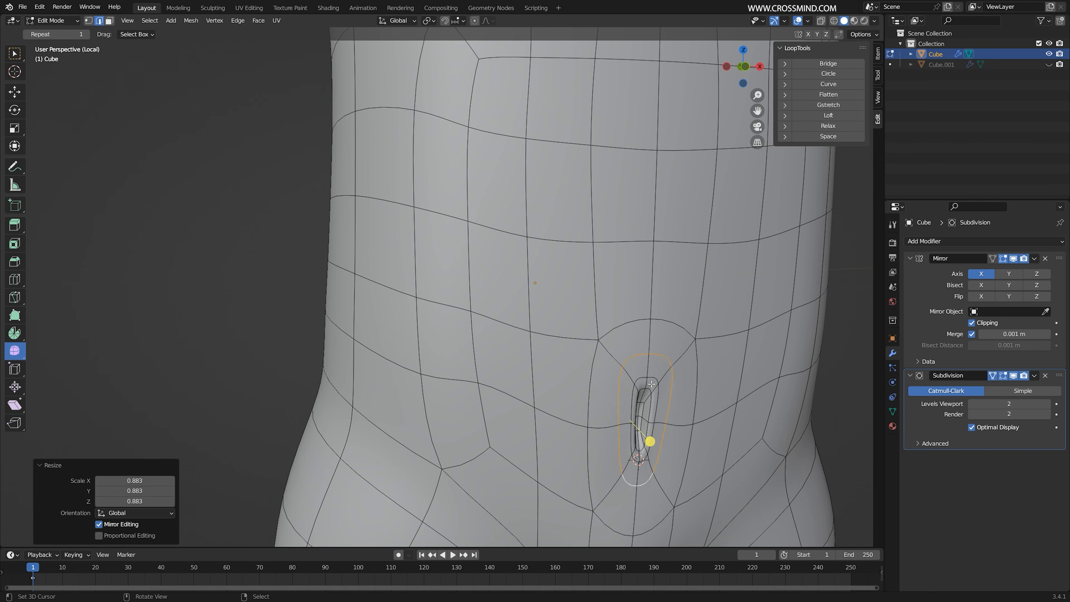
# Adjust the position of the navel's inner ring edges and scale them to about 0.765
pyautogui.rightClick(646, 443)
pyautogui.press('g')
pyautogui.click(644, 441)
pyautogui.moveTo(644, 438); pyautogui.dragTo(623, 430, button='middle')
pyautogui.press('g')
pyautogui.press('s')
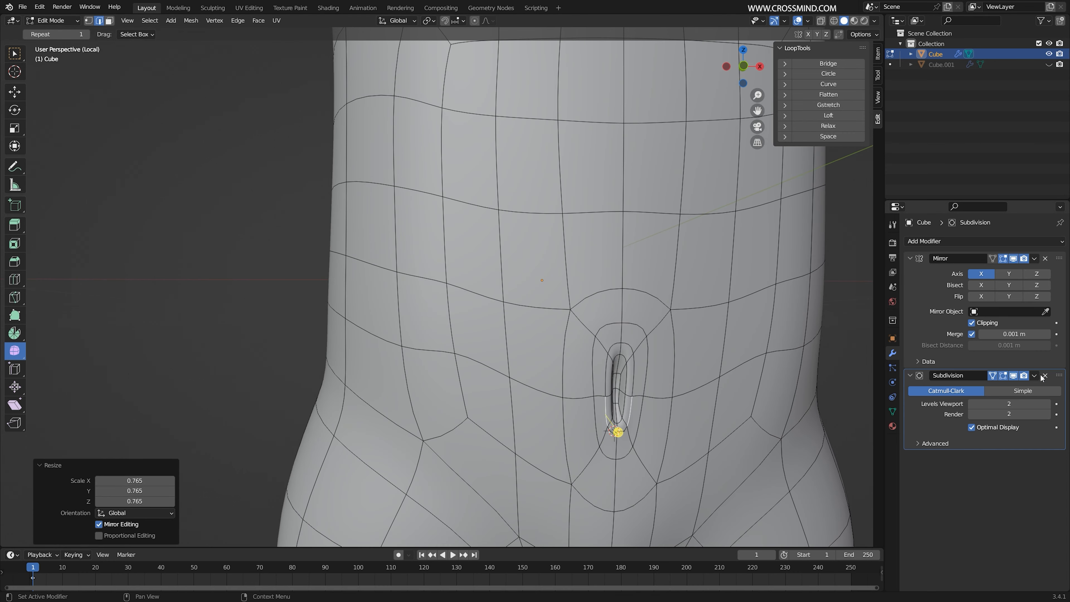
# Hide the subdivision preview and slide the vertices beside and above the navel to round its outer ring
pyautogui.click(1013, 375)
pyautogui.moveTo(632, 379); pyautogui.dragTo(597, 380, button='middle')
pyautogui.press('1')
pyautogui.rightClick(573, 386)
pyautogui.press('g')
pyautogui.press('g')
pyautogui.rightClick(569, 303)
pyautogui.press('g')
pyautogui.click(576, 316)
# Slide the vertices below and at the side of the navel to even out its ring spacing
pyautogui.rightClick(582, 439)
pyautogui.press('g')
pyautogui.press('g')
pyautogui.click(575, 440)
pyautogui.rightClick(586, 388)
pyautogui.press('g')
# Show the subdivision preview again and move the navel's innermost faces downward along Z
pyautogui.press('3')
pyautogui.click(1013, 376)
pyautogui.press('g')
pyautogui.press('z')
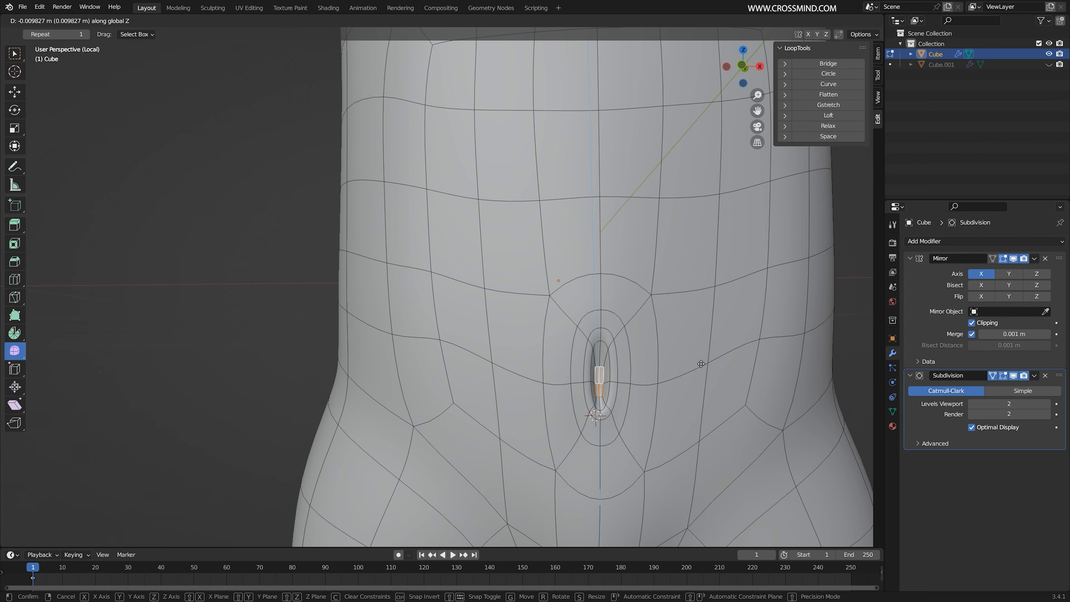
pyautogui.click(696, 381)
pyautogui.hotkey('shift', 'alt', 'z')
pyautogui.moveTo(674, 359); pyautogui.dragTo(591, 374, button='middle')
pyautogui.hotkey('shift', 'alt', 'z')
# Scale the edges at the bottom of the navel's recess to tighten its shape
pyautogui.press('2')
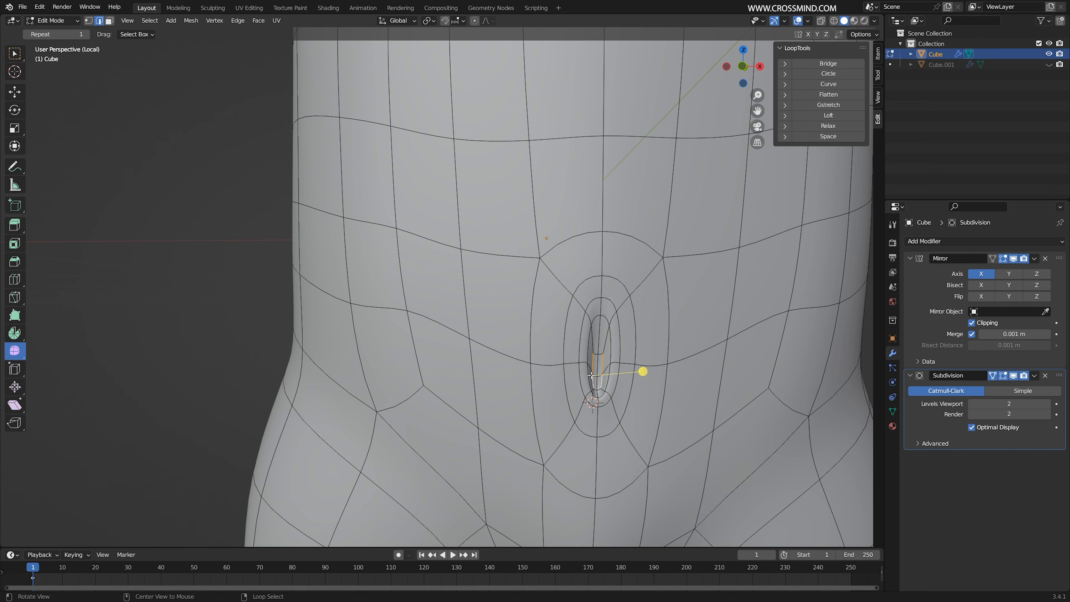
pyautogui.click(799, 21)
pyautogui.press('s')
pyautogui.click(648, 356)
# Leave mesh editing and save the torso file
pyautogui.moveTo(648, 356); pyautogui.dragTo(668, 397, button='middle')
pyautogui.scroll(-6, 476, 354)
pyautogui.press('Tab')
pyautogui.hotkey('ctrl', 's')
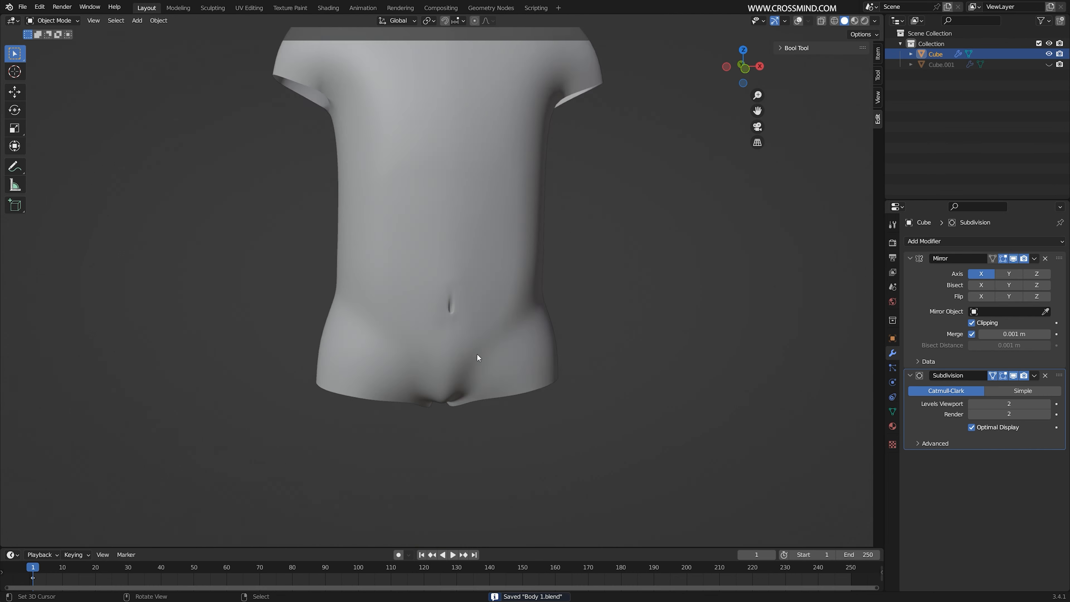
# Examine the smoothed torso and navel from several angles in rendered and solid shading
pyautogui.moveTo(476, 354); pyautogui.dragTo(454, 397, button='middle')
pyautogui.press('Tab')
pyautogui.moveTo(499, 320)
pyautogui.mouseDown(button='middle')
pyautogui.moveTo(549, 311)
pyautogui.moveTo(535, 299)
pyautogui.moveTo(581, 300)
pyautogui.moveTo(533, 335)
pyautogui.moveTo(526, 358)
pyautogui.mouseUp(button='middle')
pyautogui.click(797, 21)
pyautogui.press('Tab')
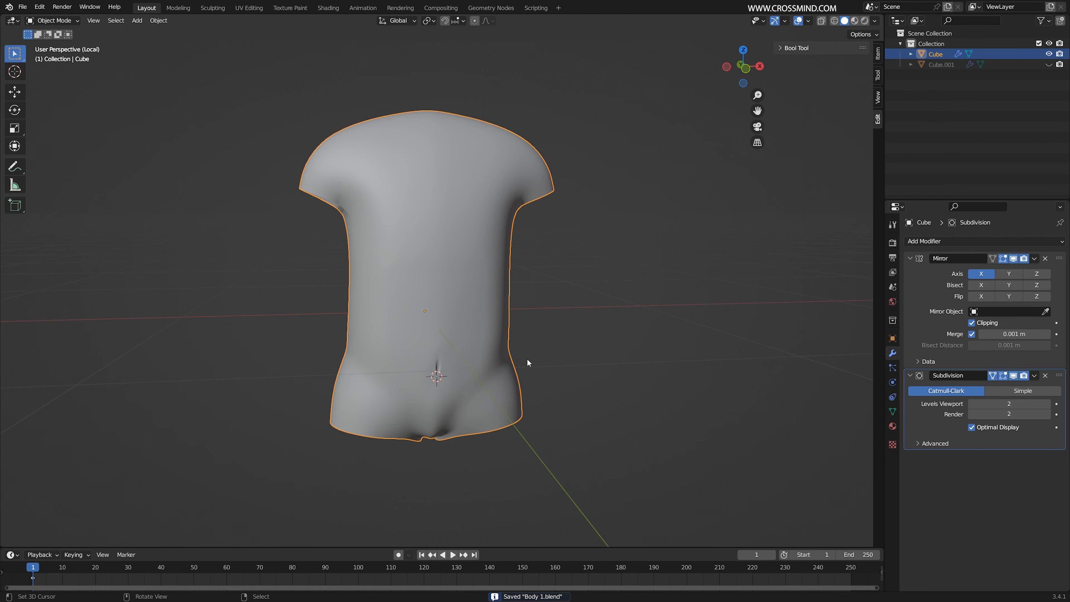
pyautogui.press('z')
pyautogui.click(545, 303)
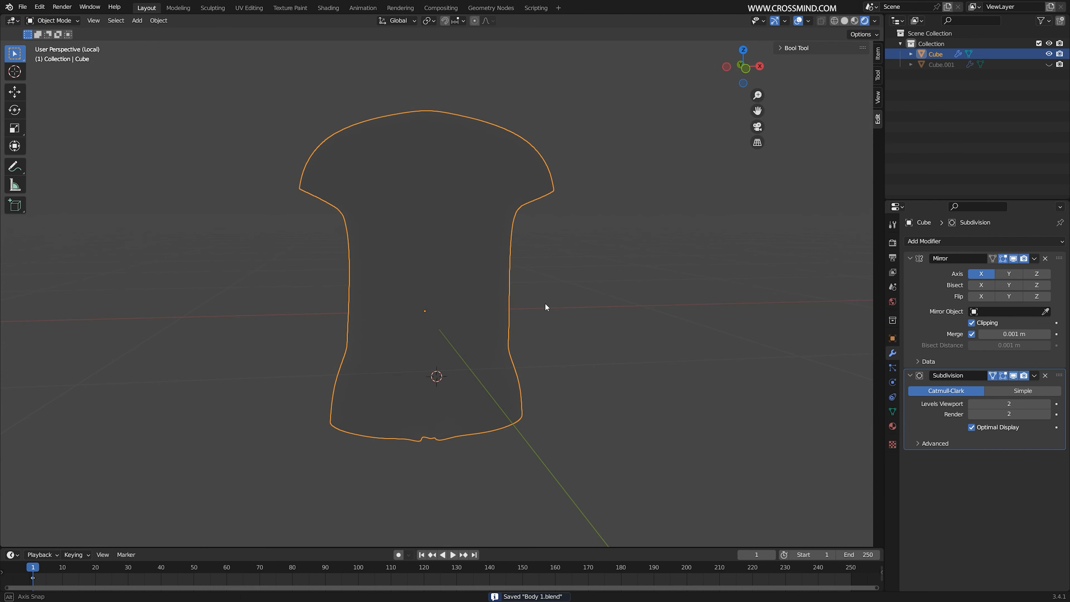
pyautogui.click(844, 22)
pyautogui.moveTo(529, 289)
pyautogui.mouseDown(button='middle')
pyautogui.moveTo(567, 303)
pyautogui.moveTo(542, 318)
pyautogui.moveTo(491, 395)
pyautogui.moveTo(387, 327)
pyautogui.mouseUp(button='middle')
# Select the entire torso mesh, save the file and try smoothing the mesh slightly
pyautogui.press('Tab')
pyautogui.press('a')
pyautogui.hotkey('ctrl', 's')
pyautogui.moveTo(386, 311); pyautogui.dragTo(402, 290)
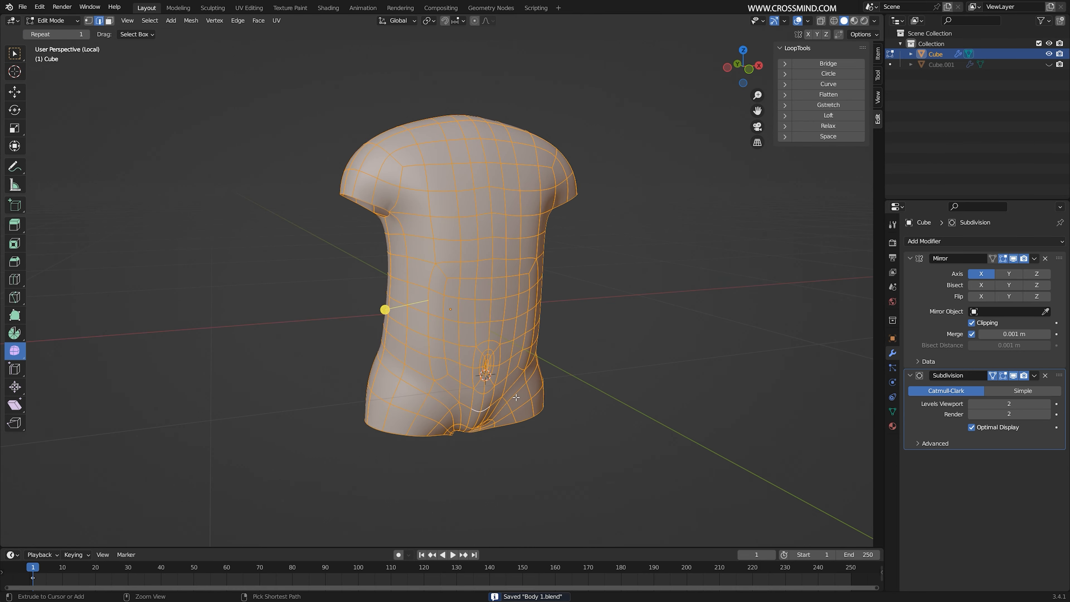
# Move the leg-opening edge loop about 0.08 m toward the front with proportional editing in the side view
pyautogui.moveTo(402, 291); pyautogui.dragTo(370, 283, button='middle')
pyautogui.click(538, 154)
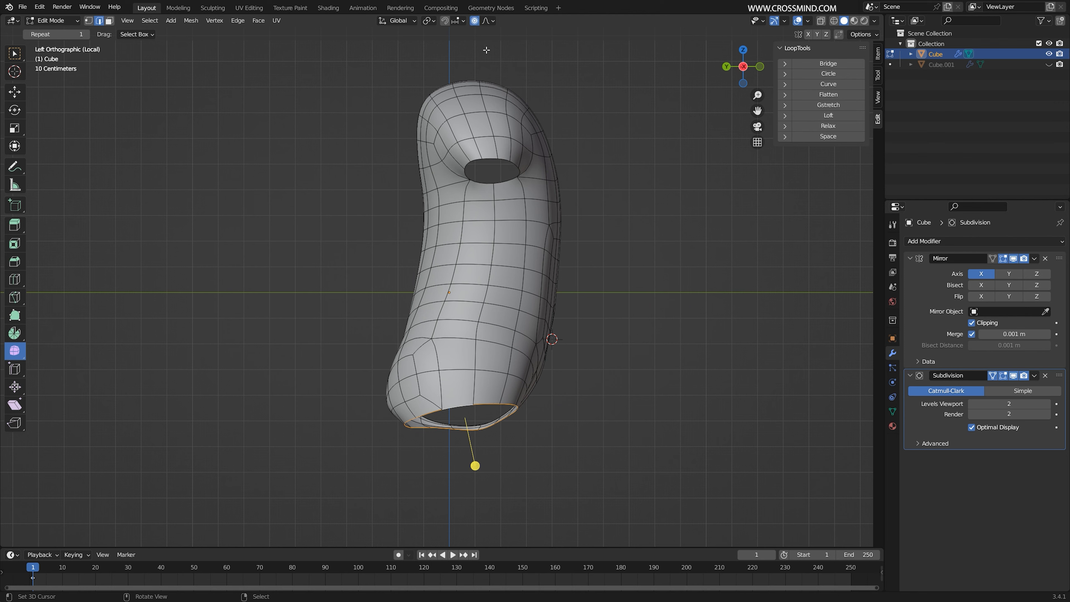
pyautogui.press('g')
pyautogui.scroll(-6, 496, 428)
pyautogui.rightClick(519, 425)
pyautogui.press('g')
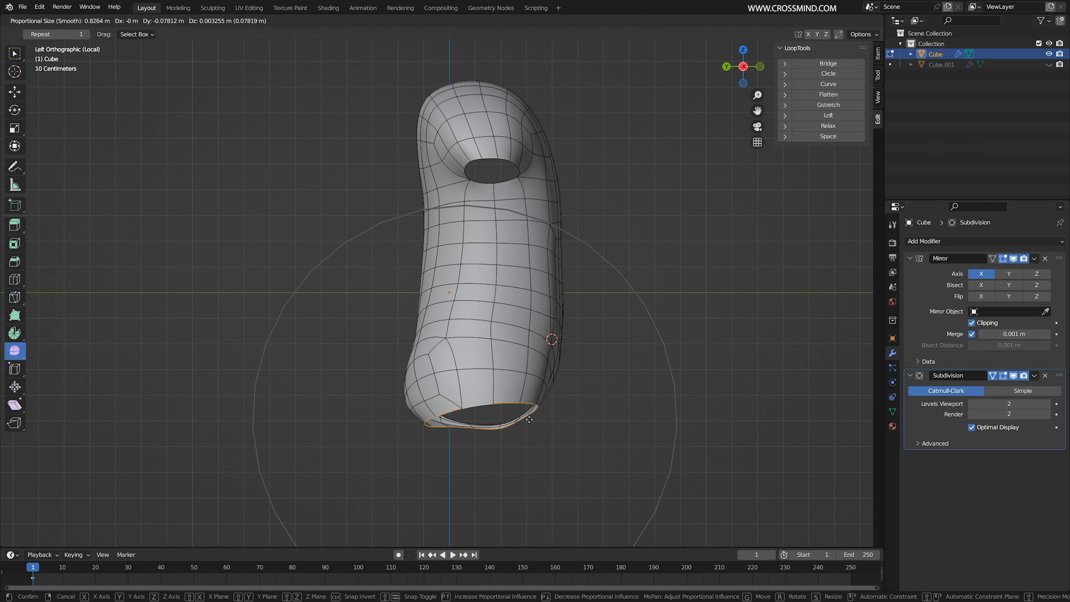
pyautogui.click(529, 419)
# Nudge the back and lower-belly edges inward with proportional editing to refine the torso's side profile
pyautogui.rightClick(422, 273)
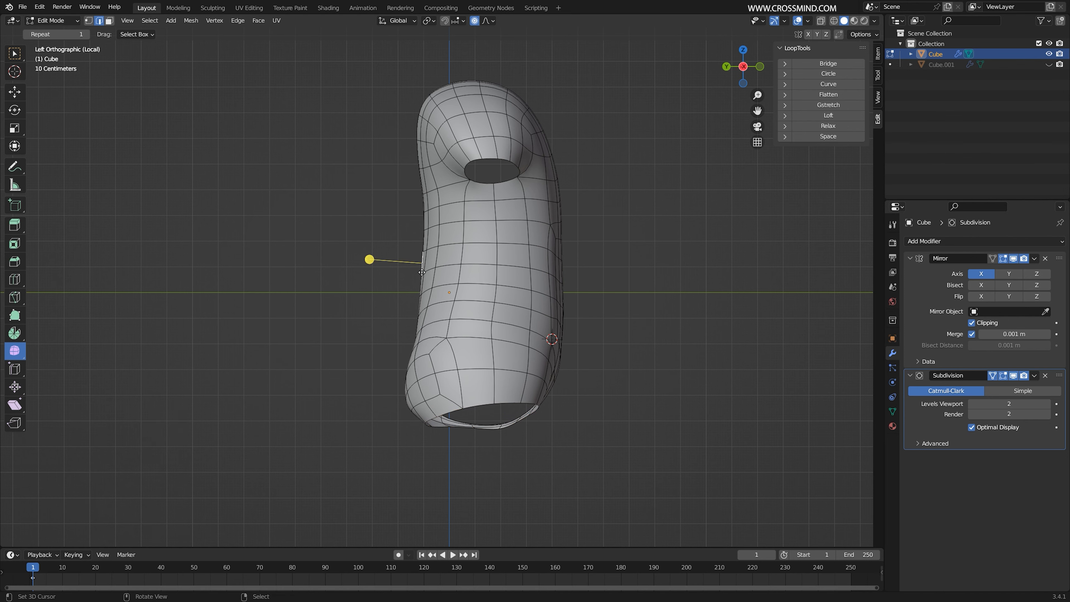
pyautogui.press('g')
pyautogui.click(425, 273)
pyautogui.rightClick(554, 343)
pyautogui.press('g')
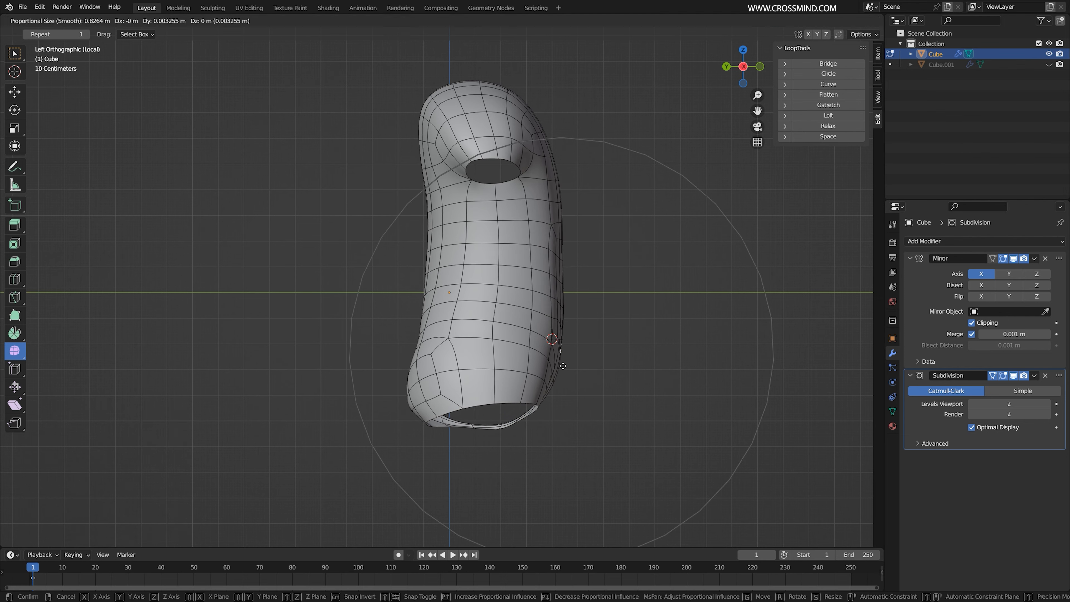
pyautogui.click(558, 363)
# Raise the leg opening's front edge about 0.04 m and nudge the arm opening's upper edge about 0.01 m toward the back
pyautogui.keyDown('alt'); pyautogui.rightClick(517, 411); pyautogui.keyUp('alt')
pyautogui.press('g')
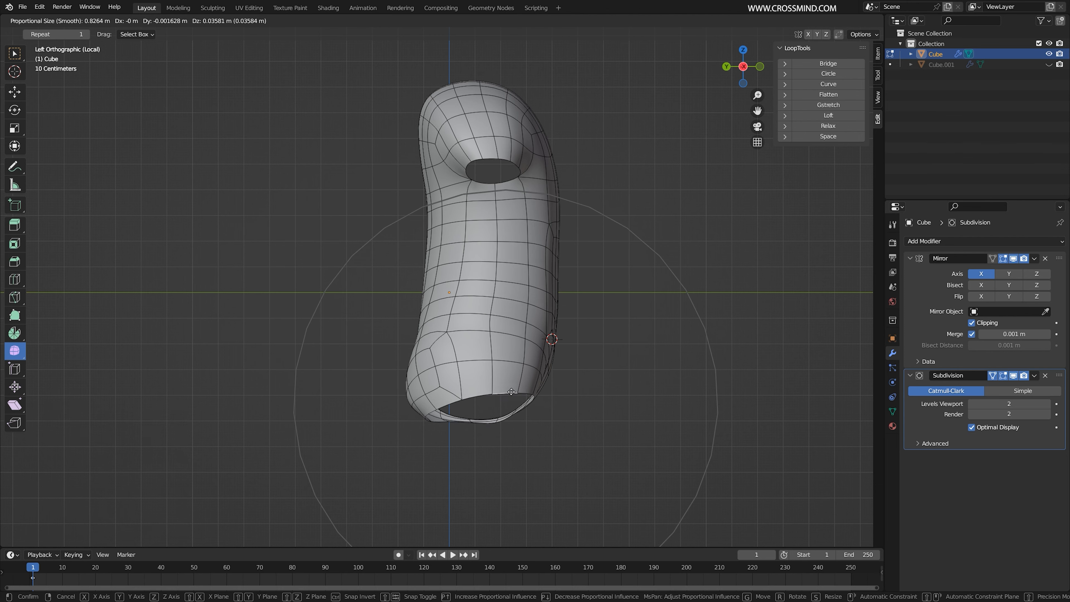
pyautogui.click(511, 391)
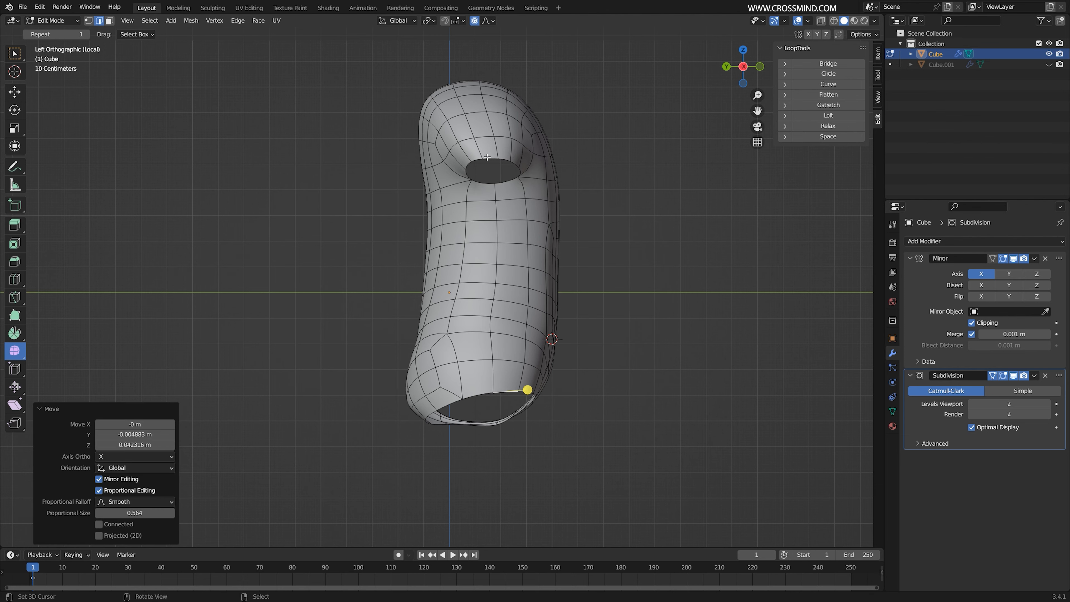
pyautogui.keyDown('alt'); pyautogui.rightClick(487, 157); pyautogui.keyUp('alt')
pyautogui.press('g')
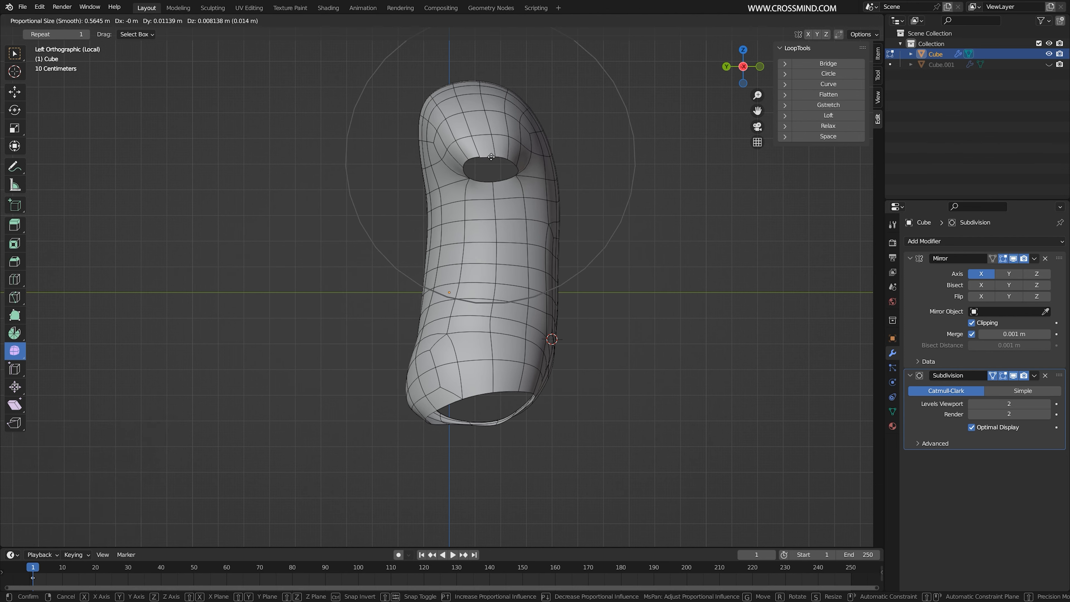
pyautogui.click(491, 157)
# Pull the upper-back edge and the belly edges slightly inward with proportional editing in the side view
pyautogui.rightClick(425, 113)
pyautogui.press('g')
pyautogui.scroll(4, 429, 115)
pyautogui.click(433, 118)
pyautogui.rightClick(562, 218)
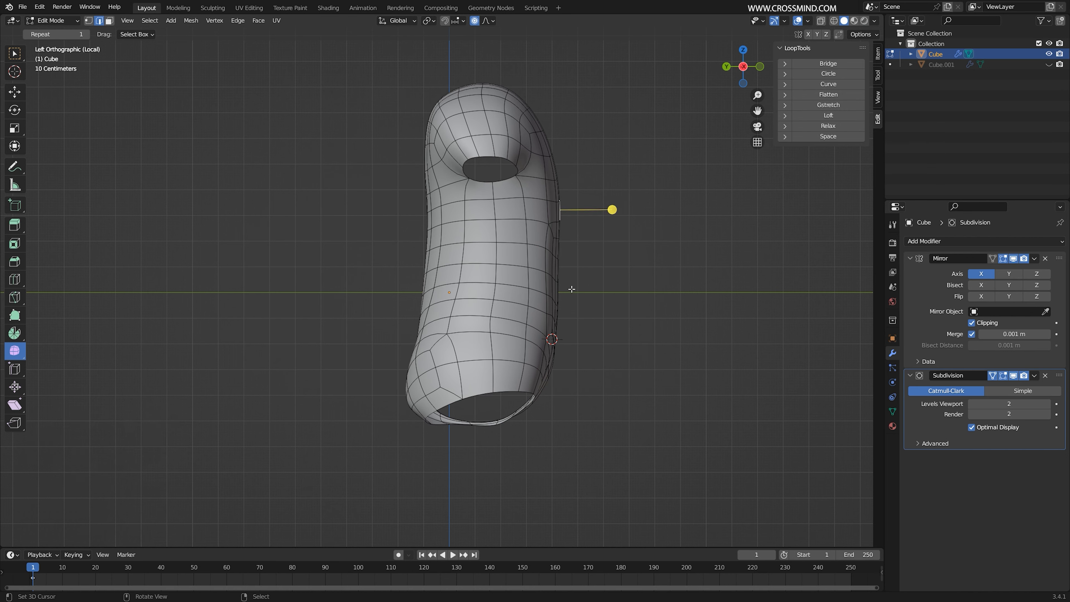
pyautogui.keyDown('ctrl'); pyautogui.rightClick(558, 320); pyautogui.keyUp('ctrl')
pyautogui.press('g')
pyautogui.click(554, 321)
# Shift the leg opening's side edge about 0.013 m along Y with proportional editing and save the file
pyautogui.rightClick(532, 396)
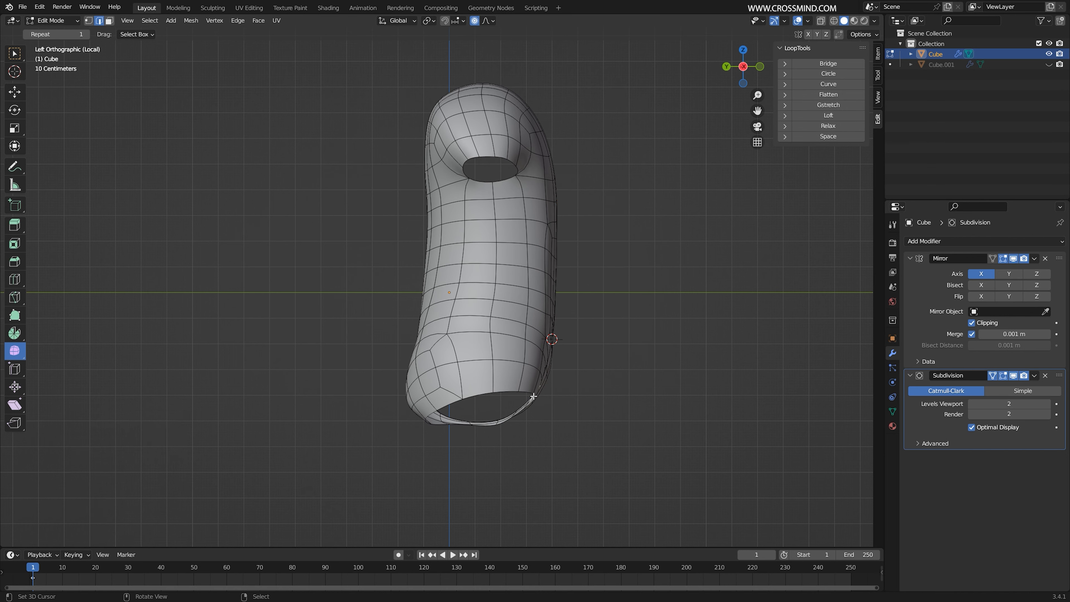
pyautogui.press('g')
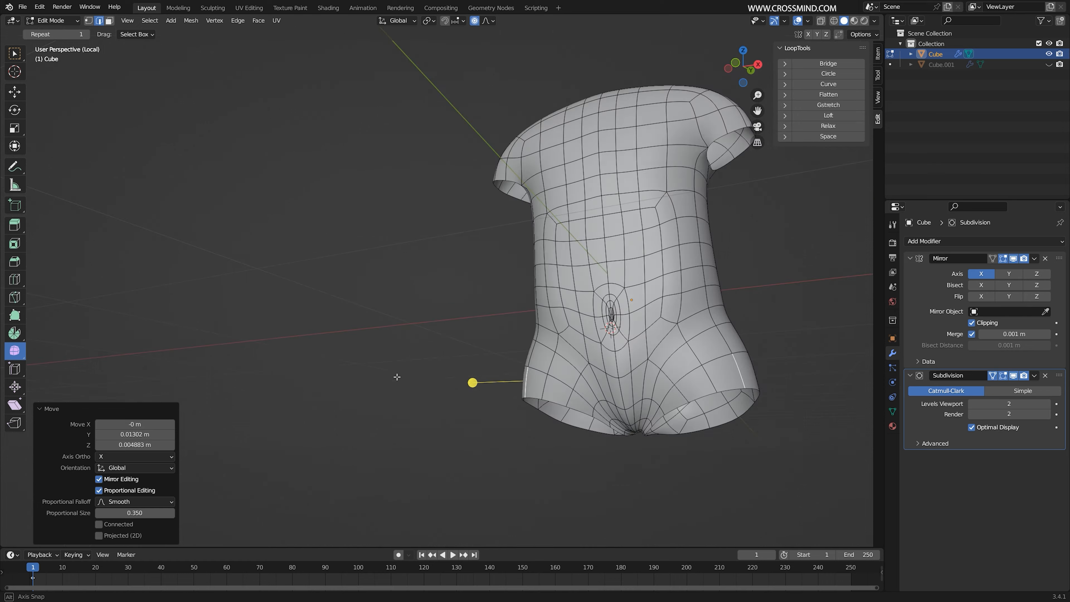
pyautogui.moveTo(473, 382); pyautogui.dragTo(543, 464, button='middle')
pyautogui.press('Tab')
pyautogui.scroll(2, 546, 341)
pyautogui.press('3')
pyautogui.hotkey('ctrl', 's')
# Delete the block of faces at the centre of the shoulders' top to open a hole for the neck
pyautogui.moveTo(543, 236); pyautogui.dragTo(595, 326, button='middle')
pyautogui.rightClick(559, 276)
pyautogui.keyDown('shift'); pyautogui.rightClick(574, 300); pyautogui.keyUp('shift')
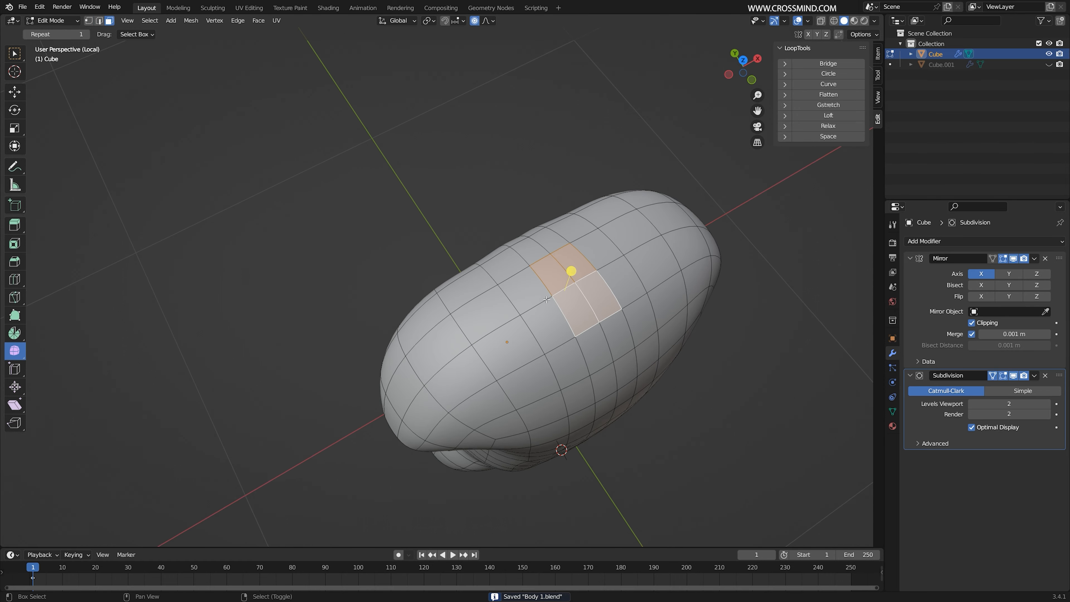
pyautogui.keyDown('shift'); pyautogui.rightClick(529, 291); pyautogui.keyUp('shift')
pyautogui.keyDown('shift'); pyautogui.rightClick(546, 321); pyautogui.keyUp('shift')
pyautogui.moveTo(533, 291); pyautogui.dragTo(579, 270, button='middle')
pyautogui.keyDown('shift'); pyautogui.rightClick(498, 313); pyautogui.keyUp('shift')
pyautogui.keyDown('shift'); pyautogui.rightClick(493, 285); pyautogui.keyUp('shift')
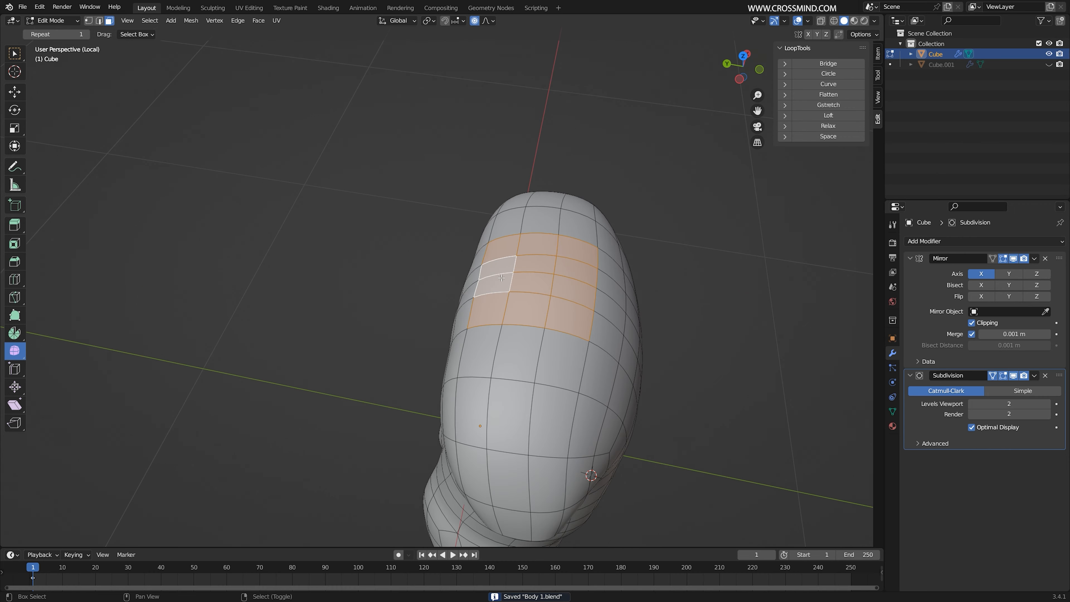
pyautogui.moveTo(493, 285); pyautogui.dragTo(551, 288, button='middle')
pyautogui.scroll(1, 557, 340)
pyautogui.keyDown('shift'); pyautogui.moveTo(552, 288); pyautogui.dragTo(451, 352, button='middle'); pyautogui.keyUp('shift')
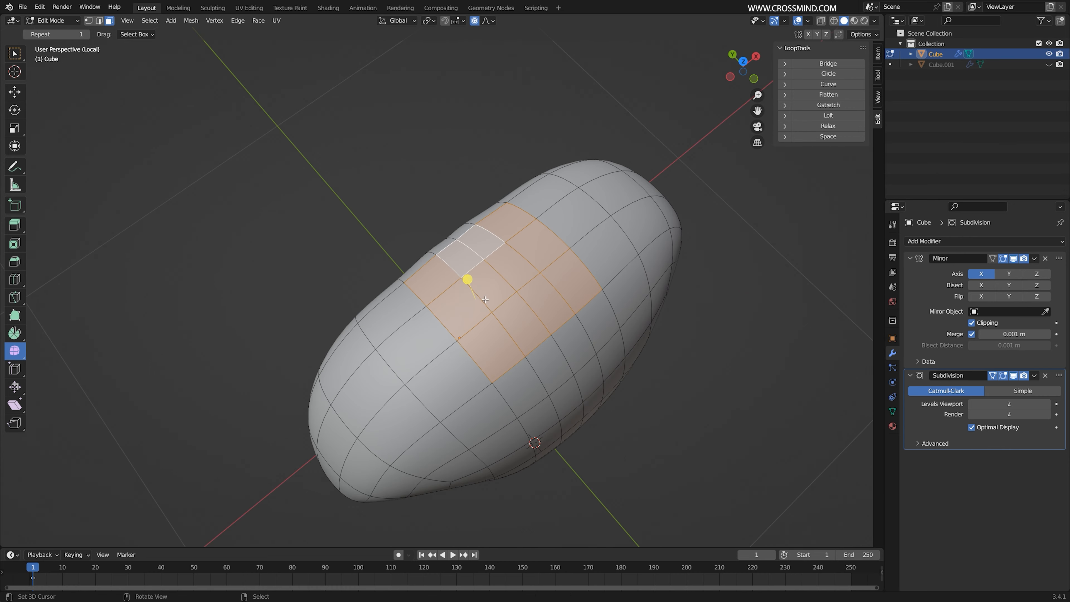
pyautogui.moveTo(484, 299); pyautogui.dragTo(536, 314, button='middle')
pyautogui.press('x')
pyautogui.click(459, 214)
# Shape the neck hole's edge loop into a circle, scale it to about 0.92 and narrow it to about 0.90 along X
pyautogui.press('2')
pyautogui.click(836, 73)
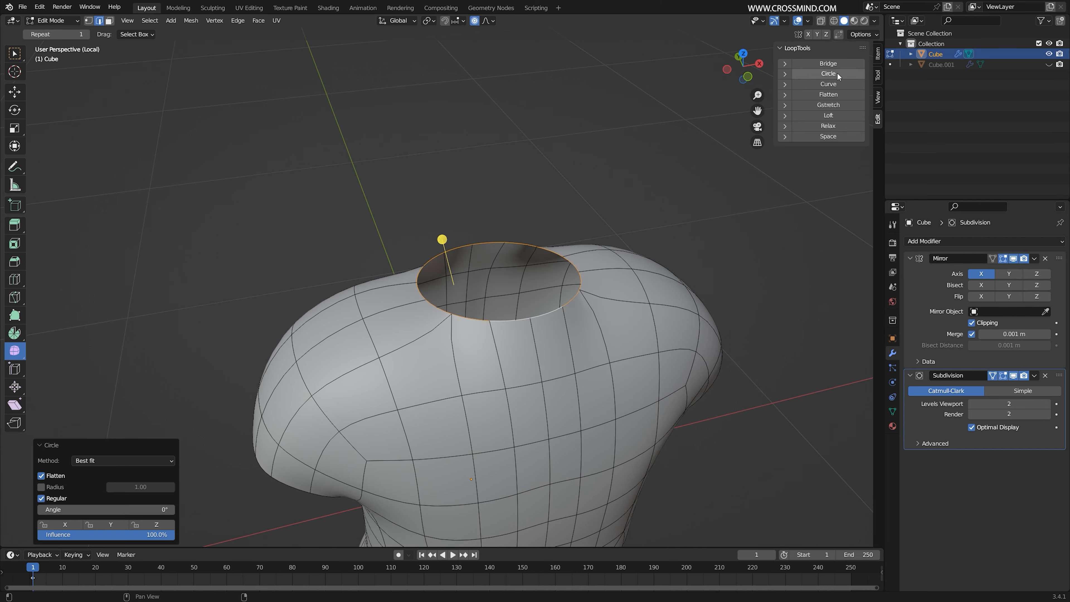
pyautogui.press('s')
pyautogui.press('x')
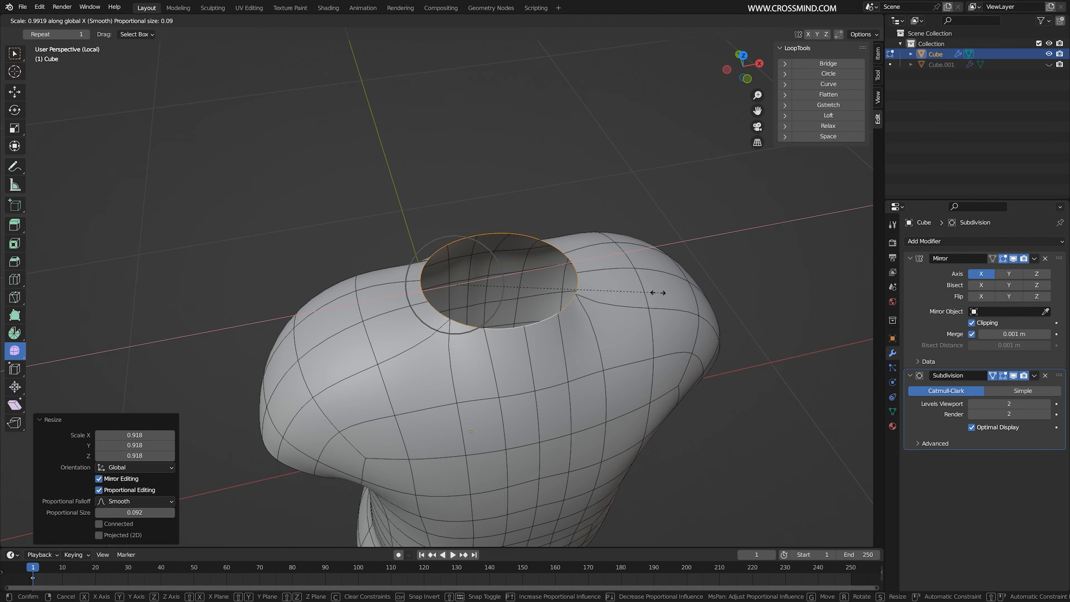
pyautogui.click(648, 293)
pyautogui.scroll(-2, 490, 343)
pyautogui.moveTo(490, 344); pyautogui.dragTo(492, 296, button='middle')
# Extrude the neck hole's edge loop upward along Z and scale its new rim to about 0.55
pyautogui.press('e')
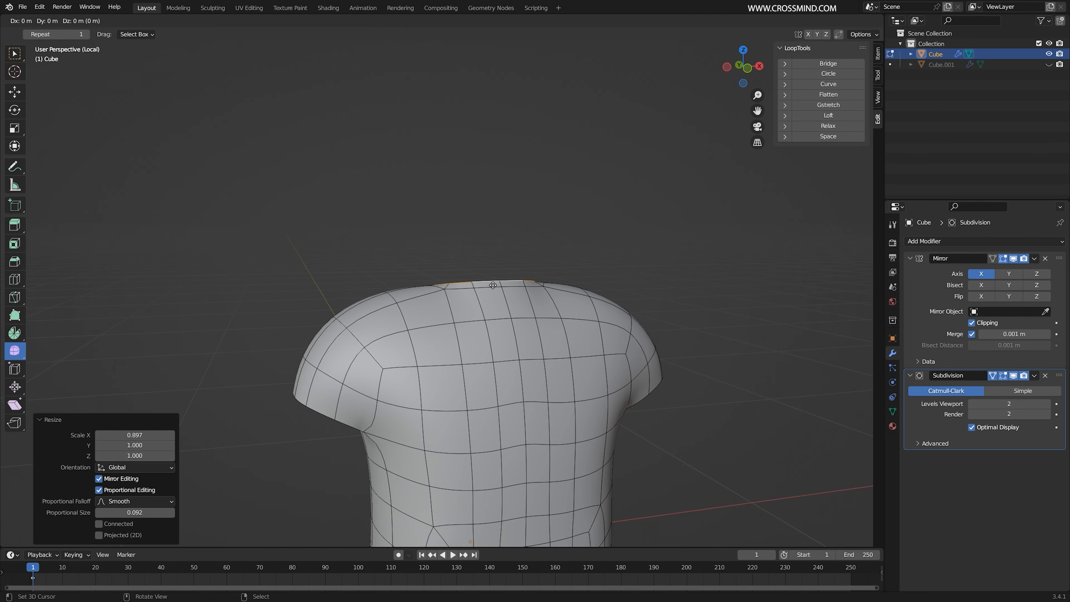
pyautogui.press('z')
pyautogui.click(526, 233)
pyautogui.press('s')
pyautogui.click(525, 233)
# Shift the neck's top rim along the Y axis to position it over the shoulders
pyautogui.press('g')
pyautogui.press('y')
pyautogui.press('s')
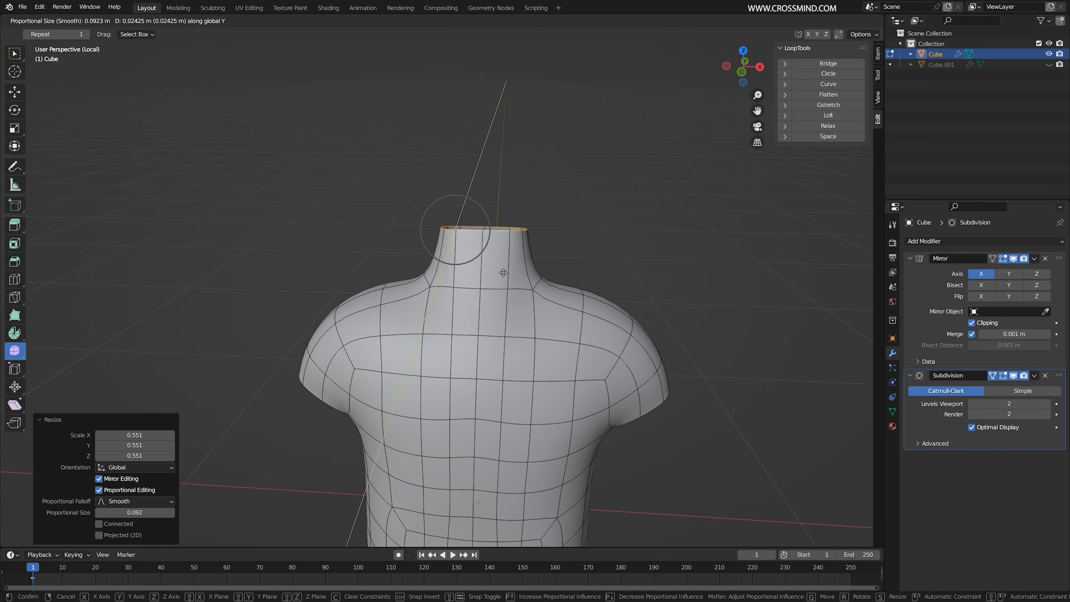
pyautogui.click(504, 271)
pyautogui.press('g')
pyautogui.press('x')
pyautogui.moveTo(504, 271); pyautogui.dragTo(492, 309, button='middle')
pyautogui.click(467, 326)
pyautogui.hotkey('ctrl', 'e')
pyautogui.press('Escape')
# Bevel the edge loop at the neck's base with one segment, about 0.029 m wide
pyautogui.keyDown('alt'); pyautogui.rightClick(502, 283); pyautogui.keyUp('alt')
pyautogui.scroll(2, 515, 308)
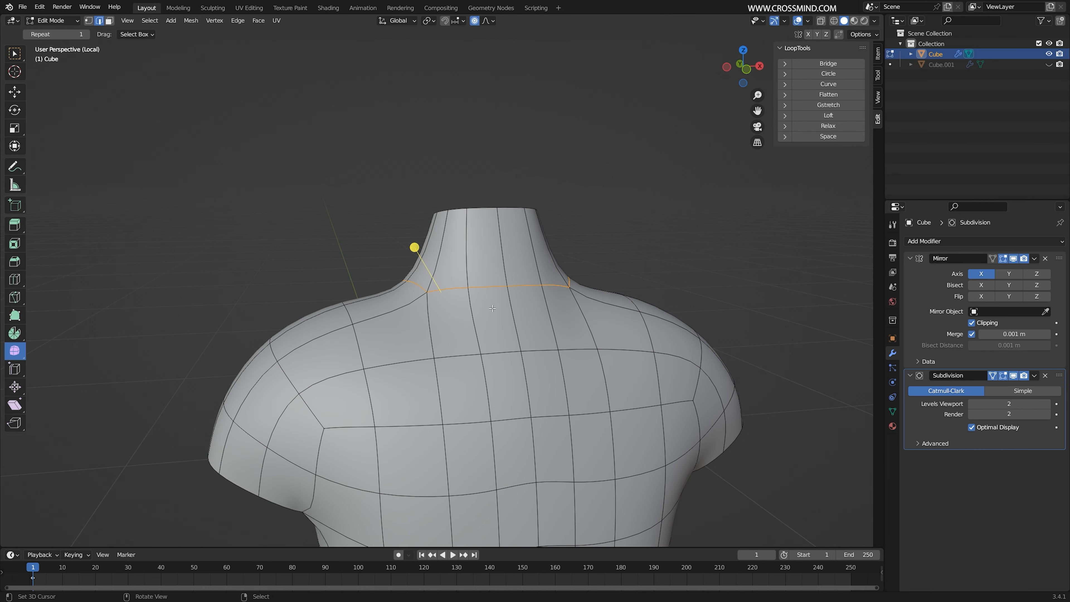
pyautogui.moveTo(435, 286); pyautogui.dragTo(407, 322, button='middle')
pyautogui.scroll(2, 407, 323)
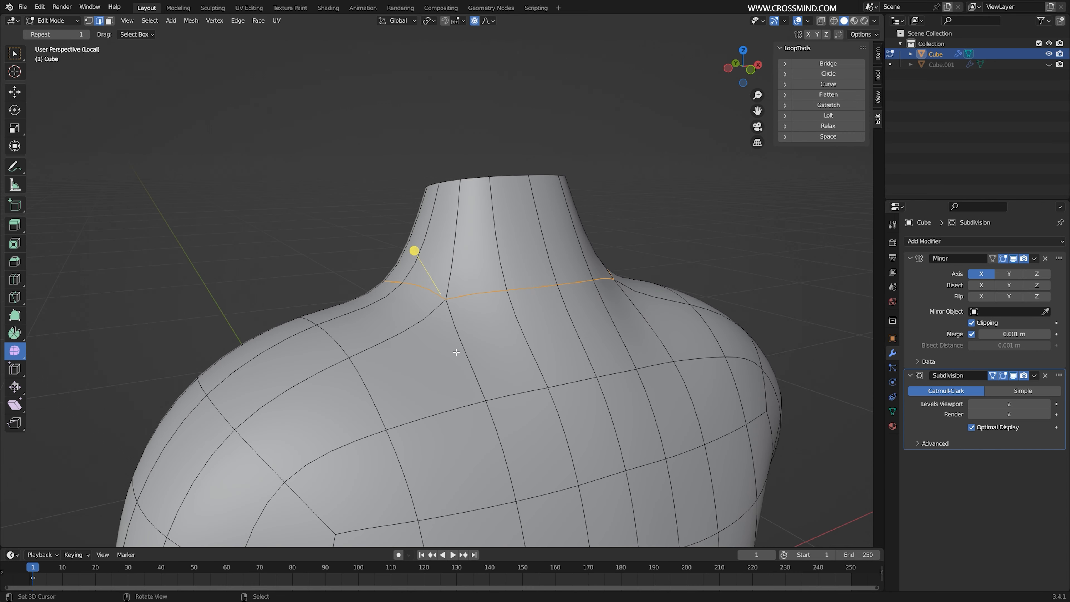
pyautogui.moveTo(446, 314); pyautogui.dragTo(507, 301, button='middle')
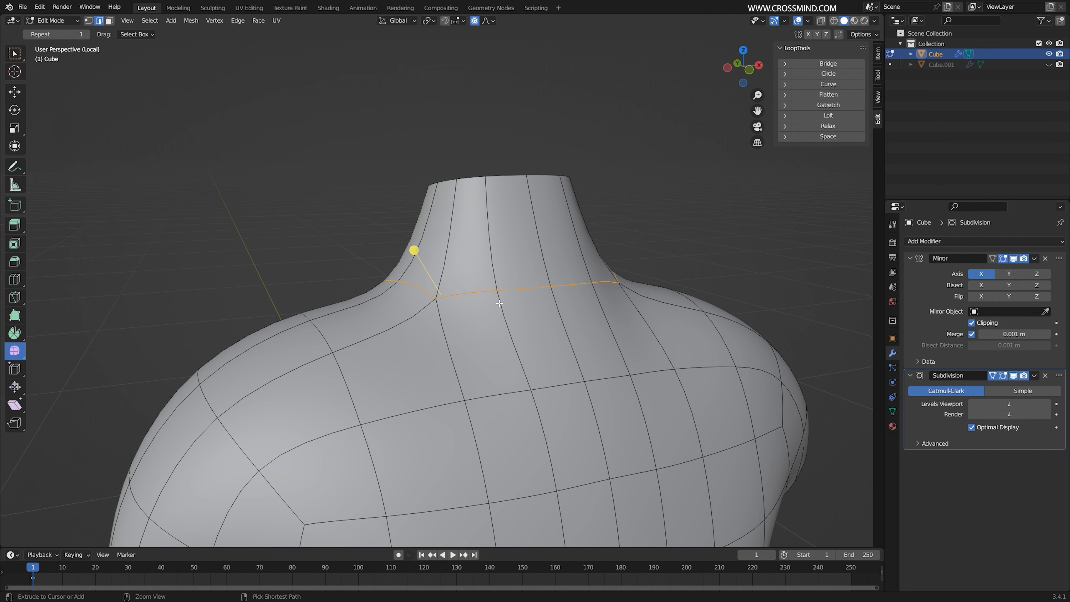
pyautogui.hotkey('ctrl', 'b')
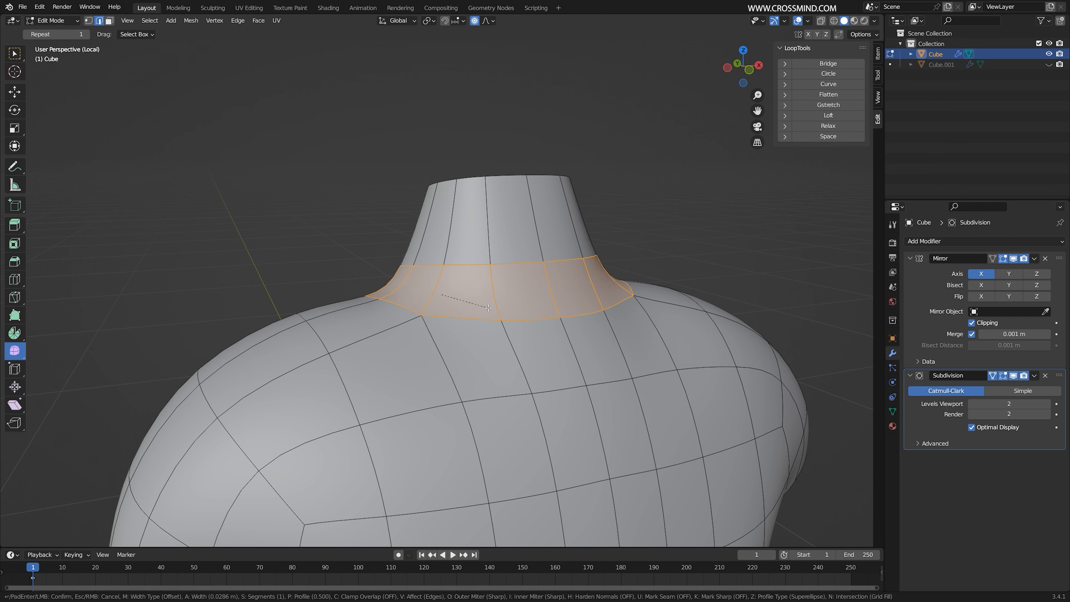
pyautogui.click(489, 308)
# Add an edge loop around the middle of the neck in the side wireframe view
pyautogui.moveTo(559, 326); pyautogui.dragTo(522, 295, button='middle')
pyautogui.press('KP_1')
pyautogui.press('ctrl+KP_3')
pyautogui.click(405, 172)
pyautogui.hotkey('shift', 'z')
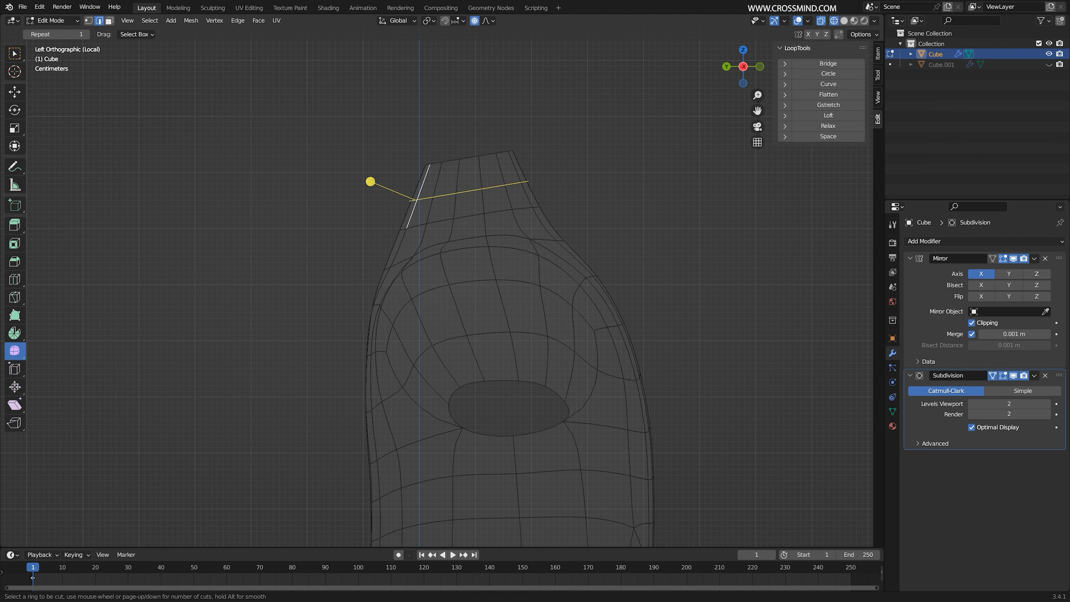
pyautogui.doubleClick(518, 181)
# Level the neck's top rim by moving it, rotating it about 10.7° and scaling it up slightly
pyautogui.press('s')
pyautogui.doubleClick(451, 162)
pyautogui.press('g')
pyautogui.click(569, 154)
pyautogui.press('r')
pyautogui.click(580, 170)
pyautogui.press('s')
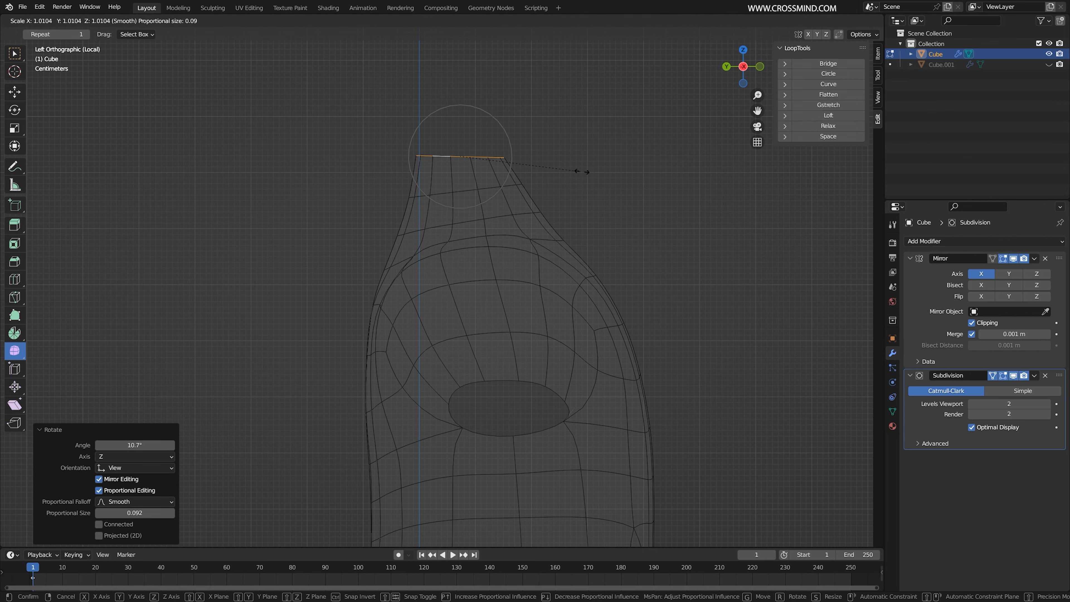
pyautogui.click(596, 173)
pyautogui.press('g')
pyautogui.click(605, 172)
# Move the rear vertices of the neck's top rim up and backward in the side view
pyautogui.click(418, 158)
pyautogui.press('g')
pyautogui.rightClick(412, 151)
pyautogui.press('1')
pyautogui.press('b')
pyautogui.moveTo(386, 126); pyautogui.dragTo(431, 166)
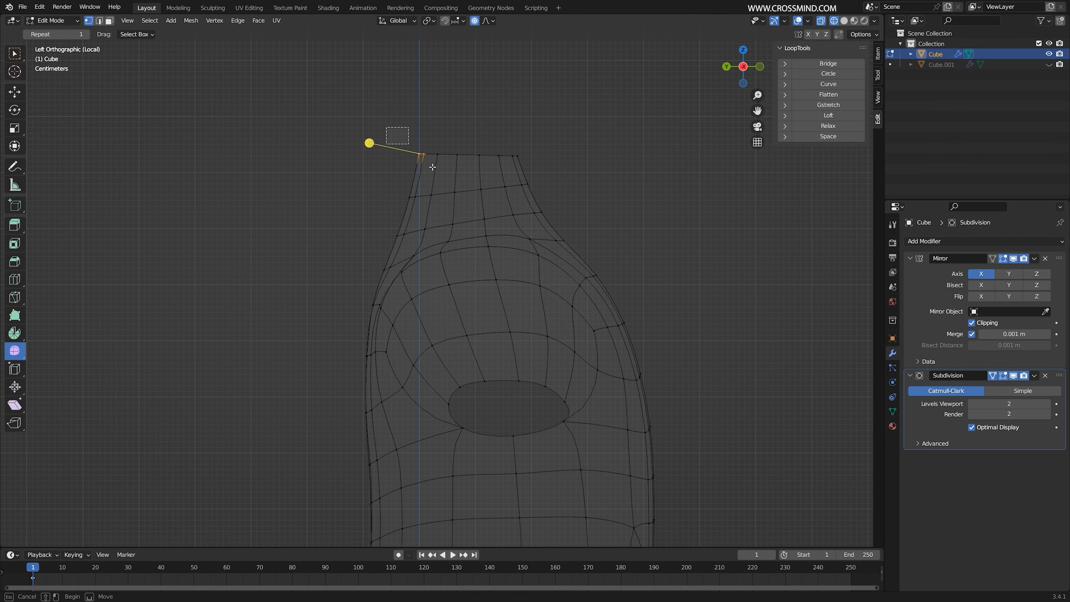
pyautogui.press('g')
pyautogui.click(421, 158)
# Rotate the front vertices of the neck's top rim about 19.9° and move them forward
pyautogui.moveTo(496, 136); pyautogui.dragTo(535, 161)
pyautogui.press('g')
pyautogui.click(556, 153)
pyautogui.press('r')
pyautogui.click(590, 163)
pyautogui.press('g')
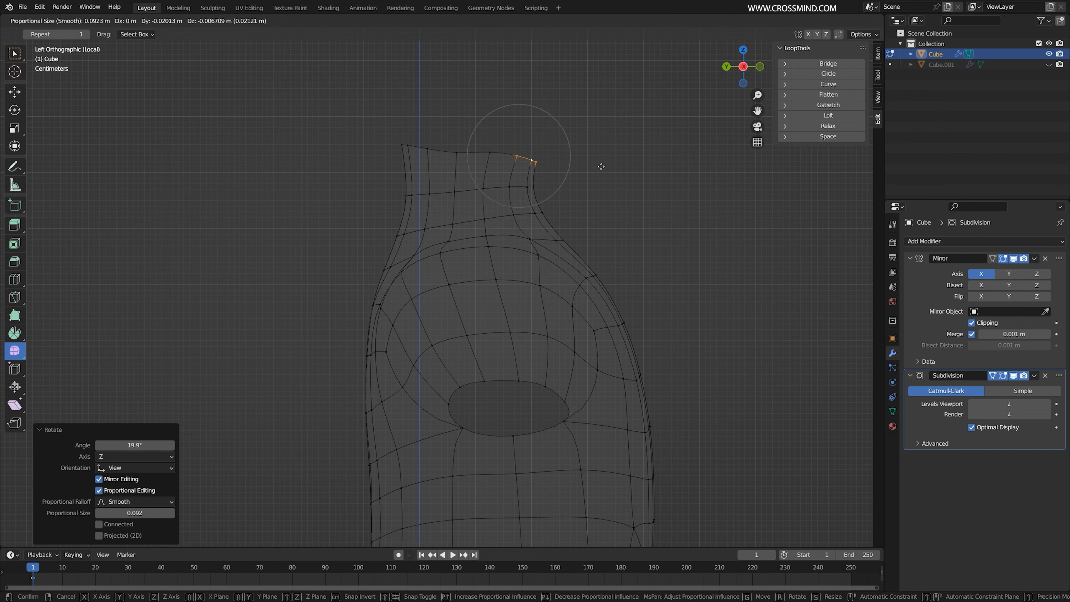
pyautogui.click(600, 168)
# Push a lower-back vertex inward with proportional editing to refine the torso's back profile
pyautogui.scroll(-4, 595, 219)
pyautogui.rightClick(573, 319)
pyautogui.keyDown('shift'); pyautogui.moveTo(588, 421); pyautogui.dragTo(571, 281, button='middle'); pyautogui.keyUp('shift')
pyautogui.rightClick(392, 387)
pyautogui.press('g')
pyautogui.rightClick(392, 333)
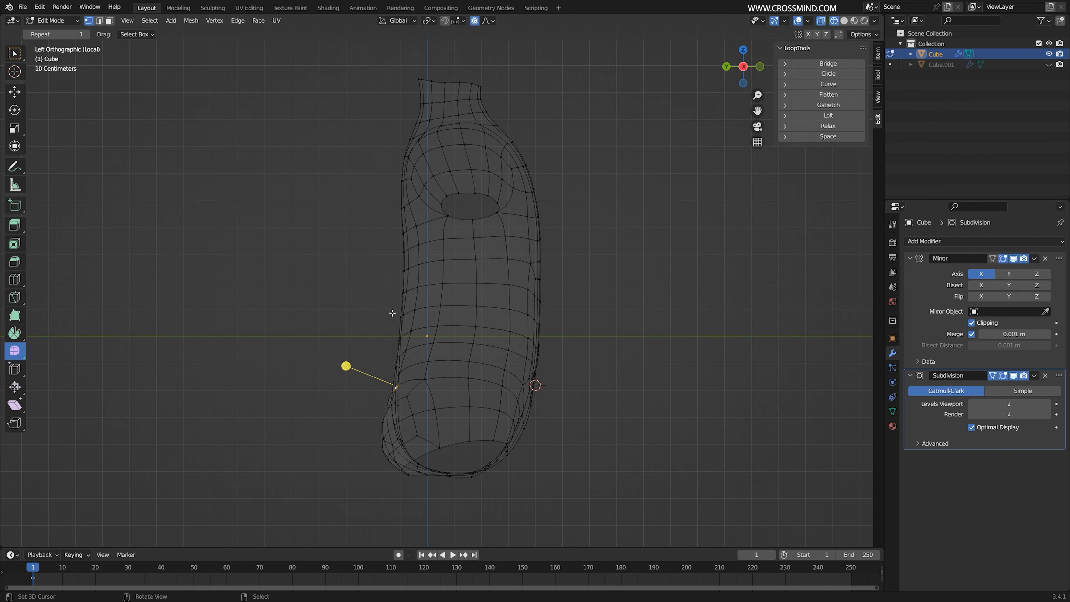
pyautogui.rightClick(400, 316)
pyautogui.press('g')
pyautogui.scroll(-7, 402, 315)
pyautogui.click(405, 314)
# Return to solid shading and raise the arm opening's edge loop about 0.02 m with proportional editing in the front view
pyautogui.press('Tab')
pyautogui.moveTo(455, 315)
pyautogui.mouseDown(button='middle')
pyautogui.moveTo(546, 321)
pyautogui.moveTo(531, 232)
pyautogui.moveTo(525, 270)
pyautogui.moveTo(471, 245)
pyautogui.mouseUp(button='middle')
pyautogui.hotkey('shift', 'z')
pyautogui.press('Tab')
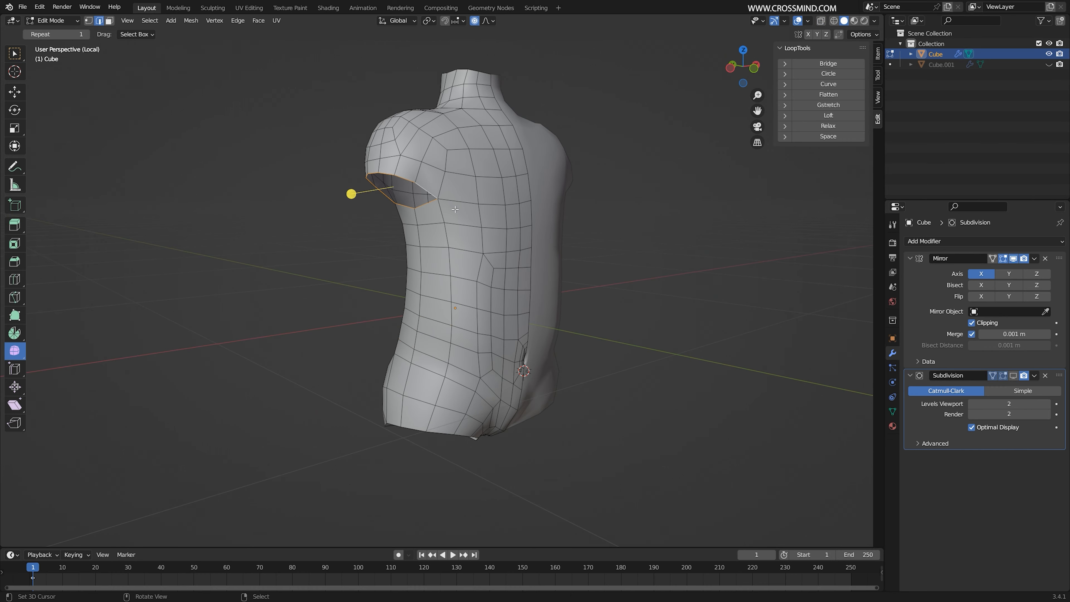
pyautogui.moveTo(455, 209); pyautogui.dragTo(490, 229, button='middle')
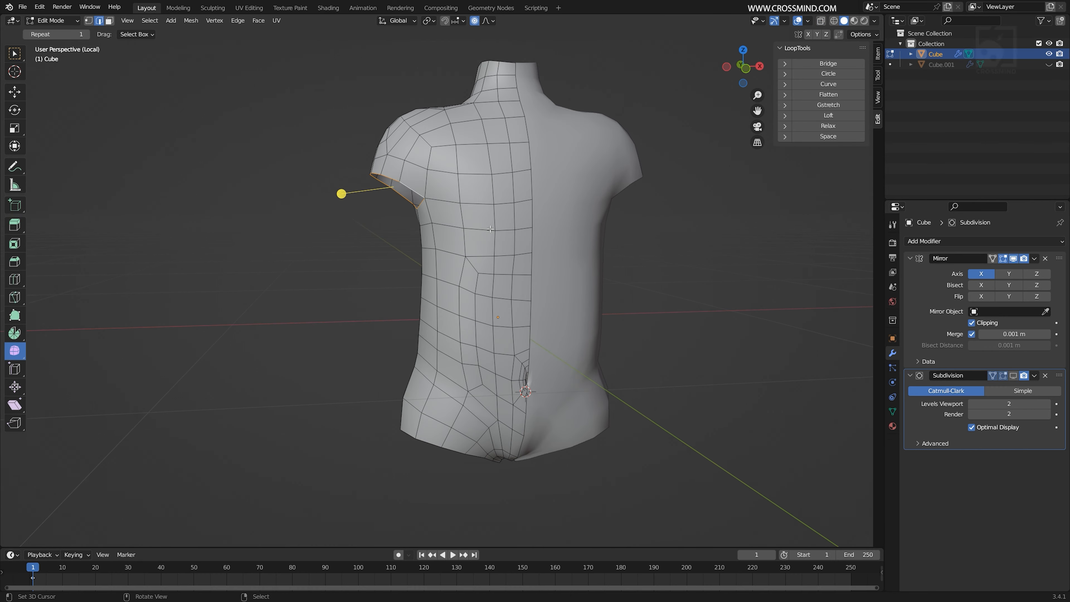
pyautogui.press('KP_1')
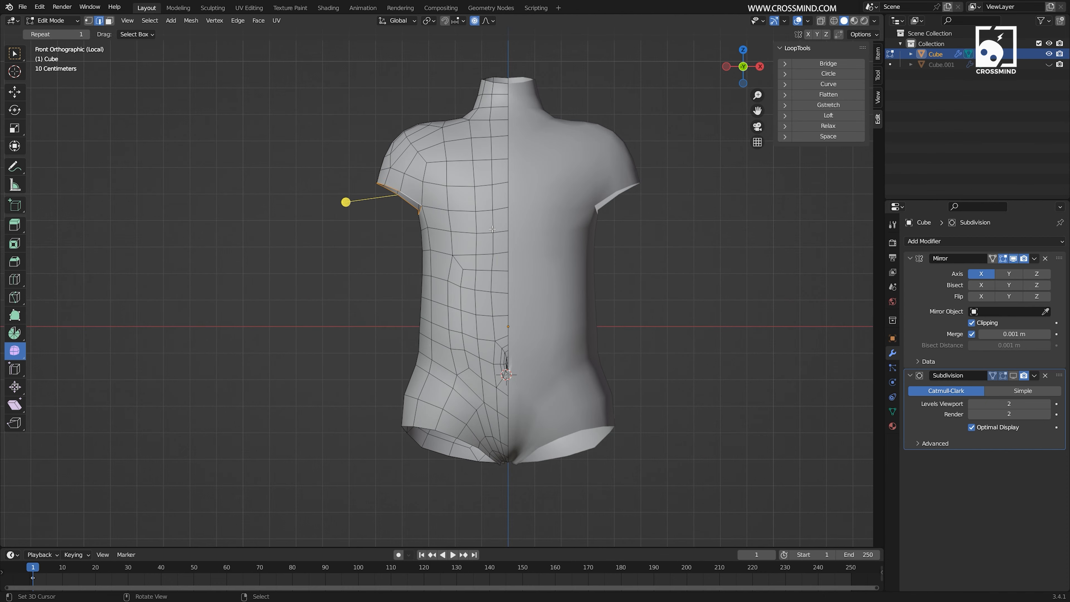
pyautogui.press('g')
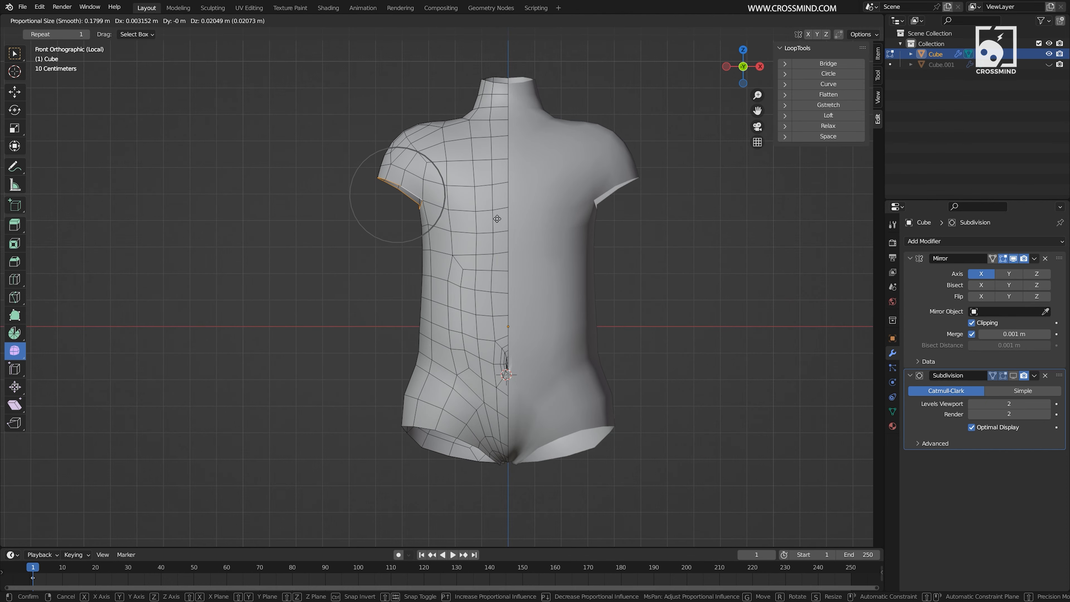
pyautogui.click(497, 219)
# Leave mesh editing, save the torso as Body 2.blend and check its shape from the front
pyautogui.moveTo(497, 218); pyautogui.dragTo(579, 292, button='middle')
pyautogui.press('Tab')
pyautogui.hotkey('ctrl', 's')
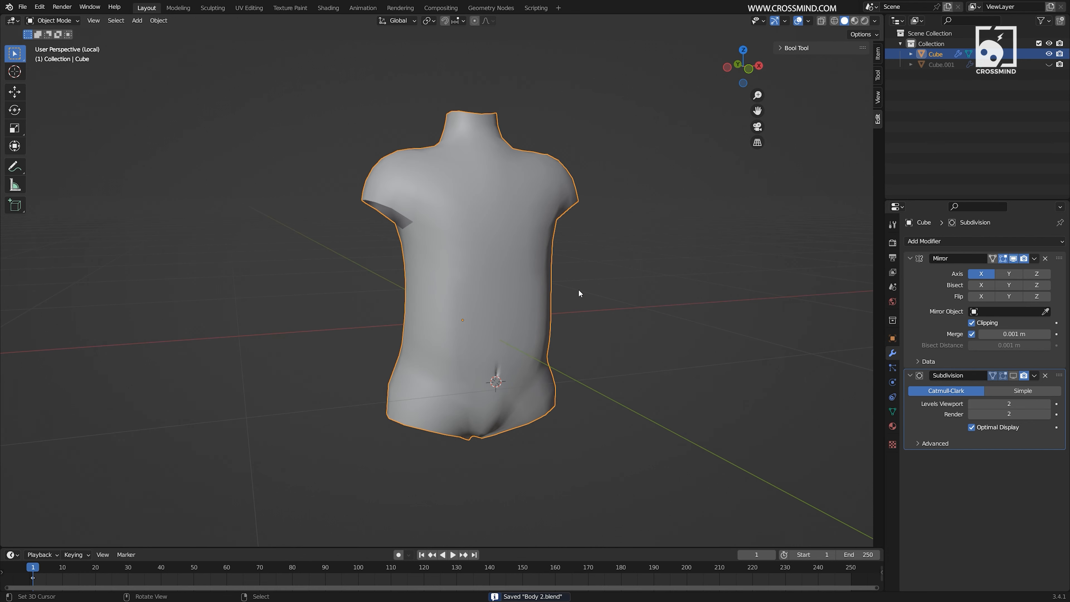
pyautogui.moveTo(408, 435); pyautogui.dragTo(507, 455, button='middle')
pyautogui.scroll(2, 507, 457)
pyautogui.scroll(-1, 507, 455)
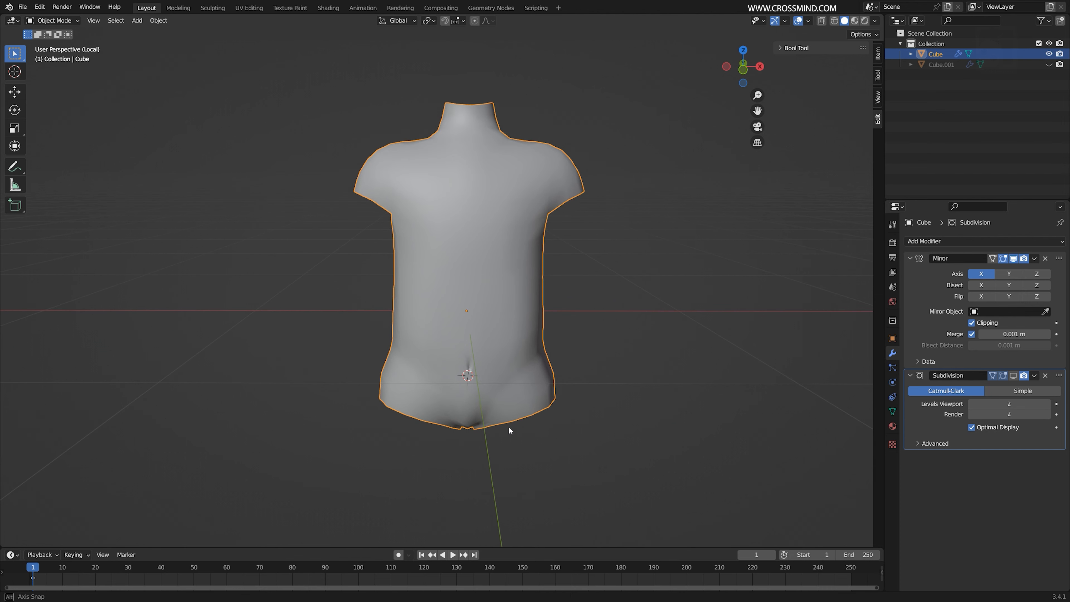
pyautogui.moveTo(508, 426); pyautogui.dragTo(526, 426, button='middle')
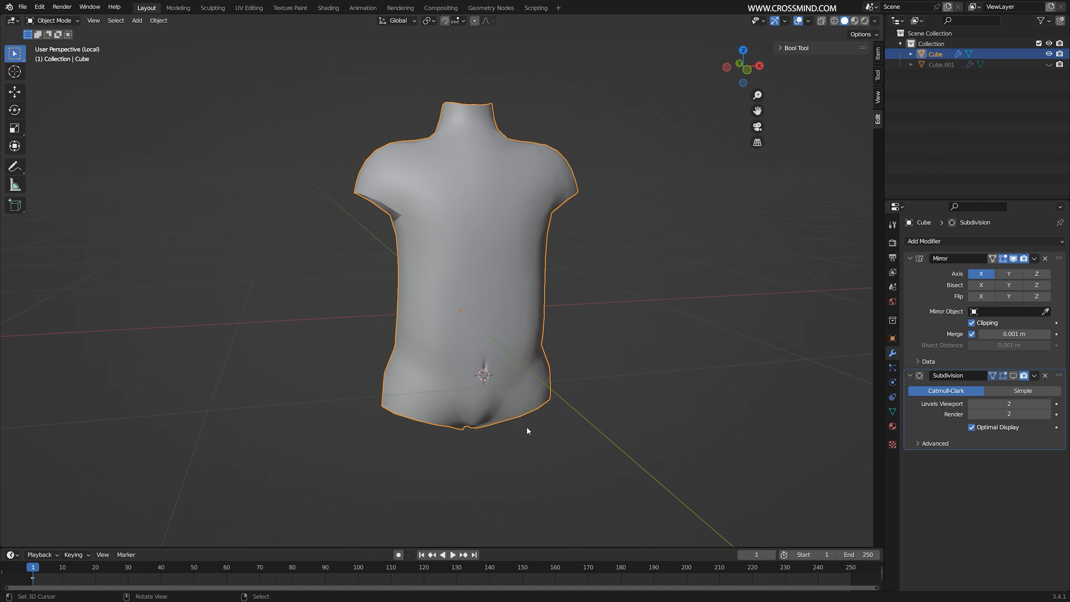
pyautogui.hotkey('ctrl', 's')
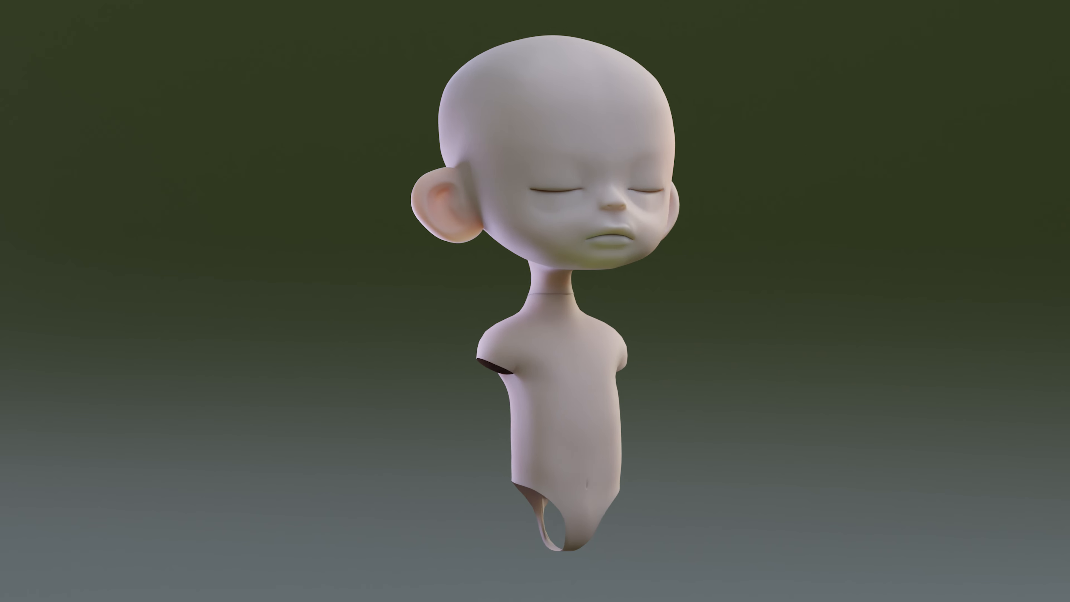